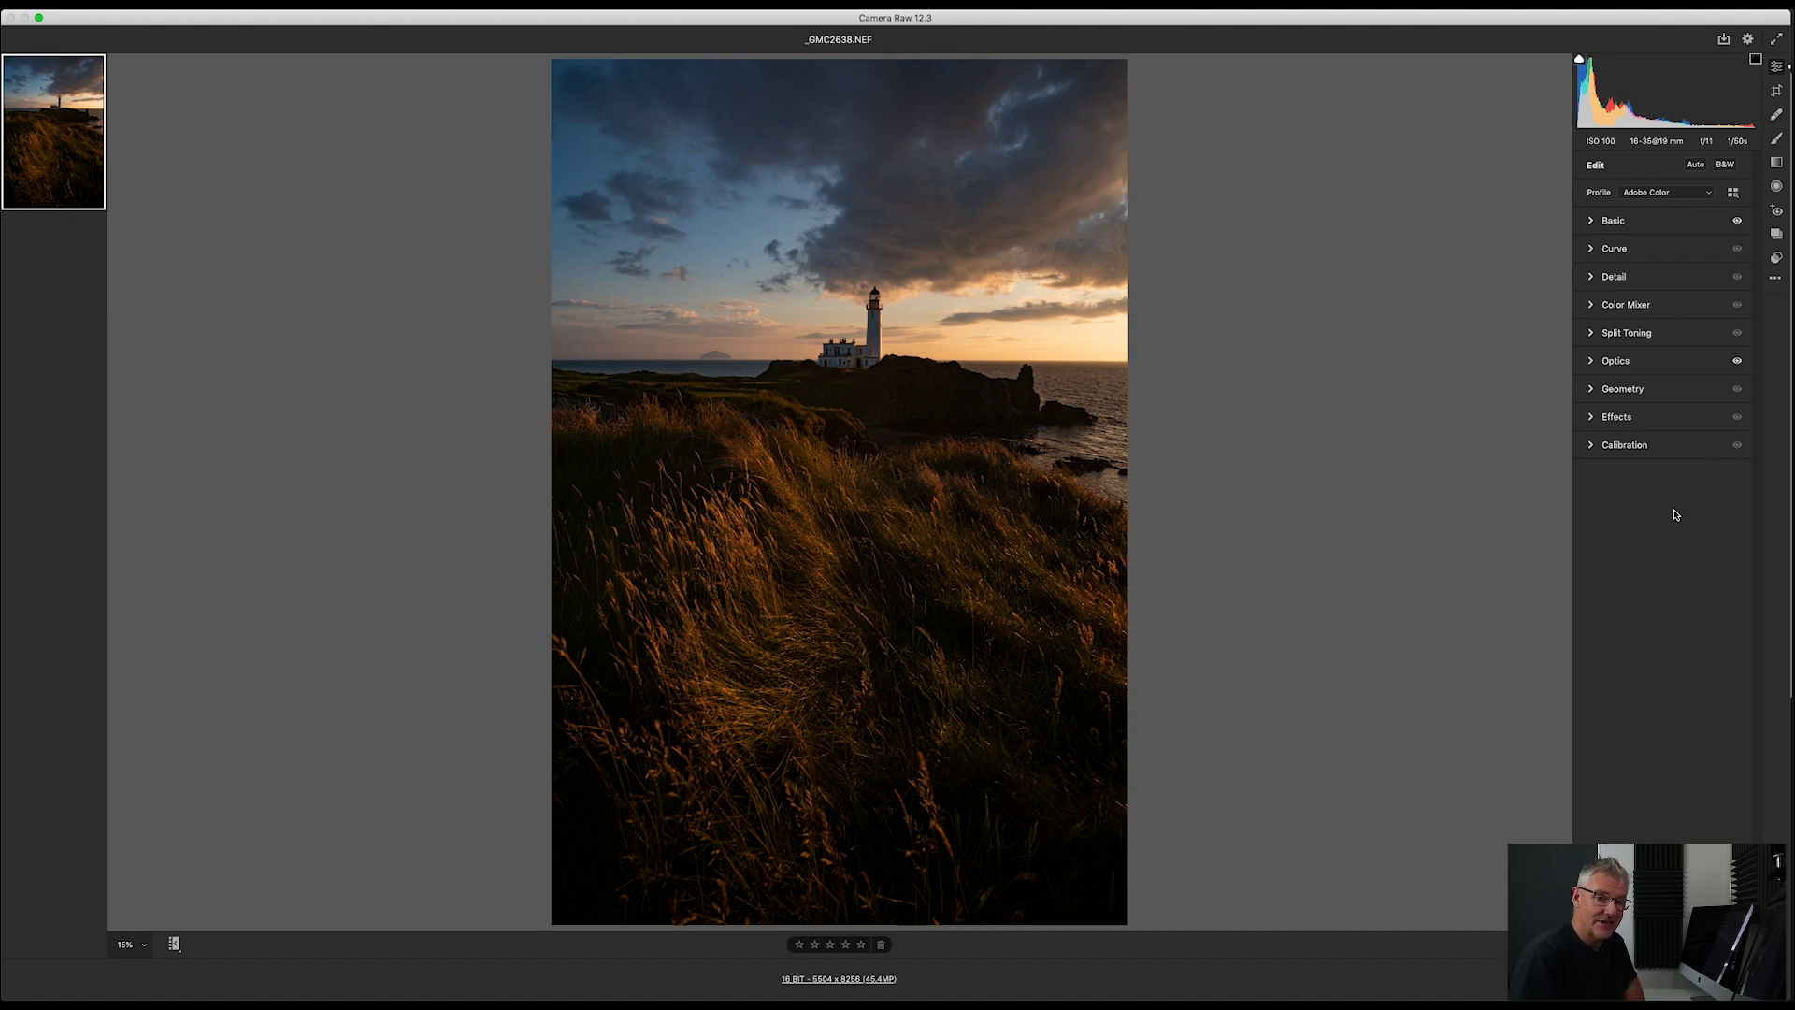
# - Open the Tone Curve's point curve and view its Red, Green and Blue channels in turn
pyautogui.click(1592, 225)
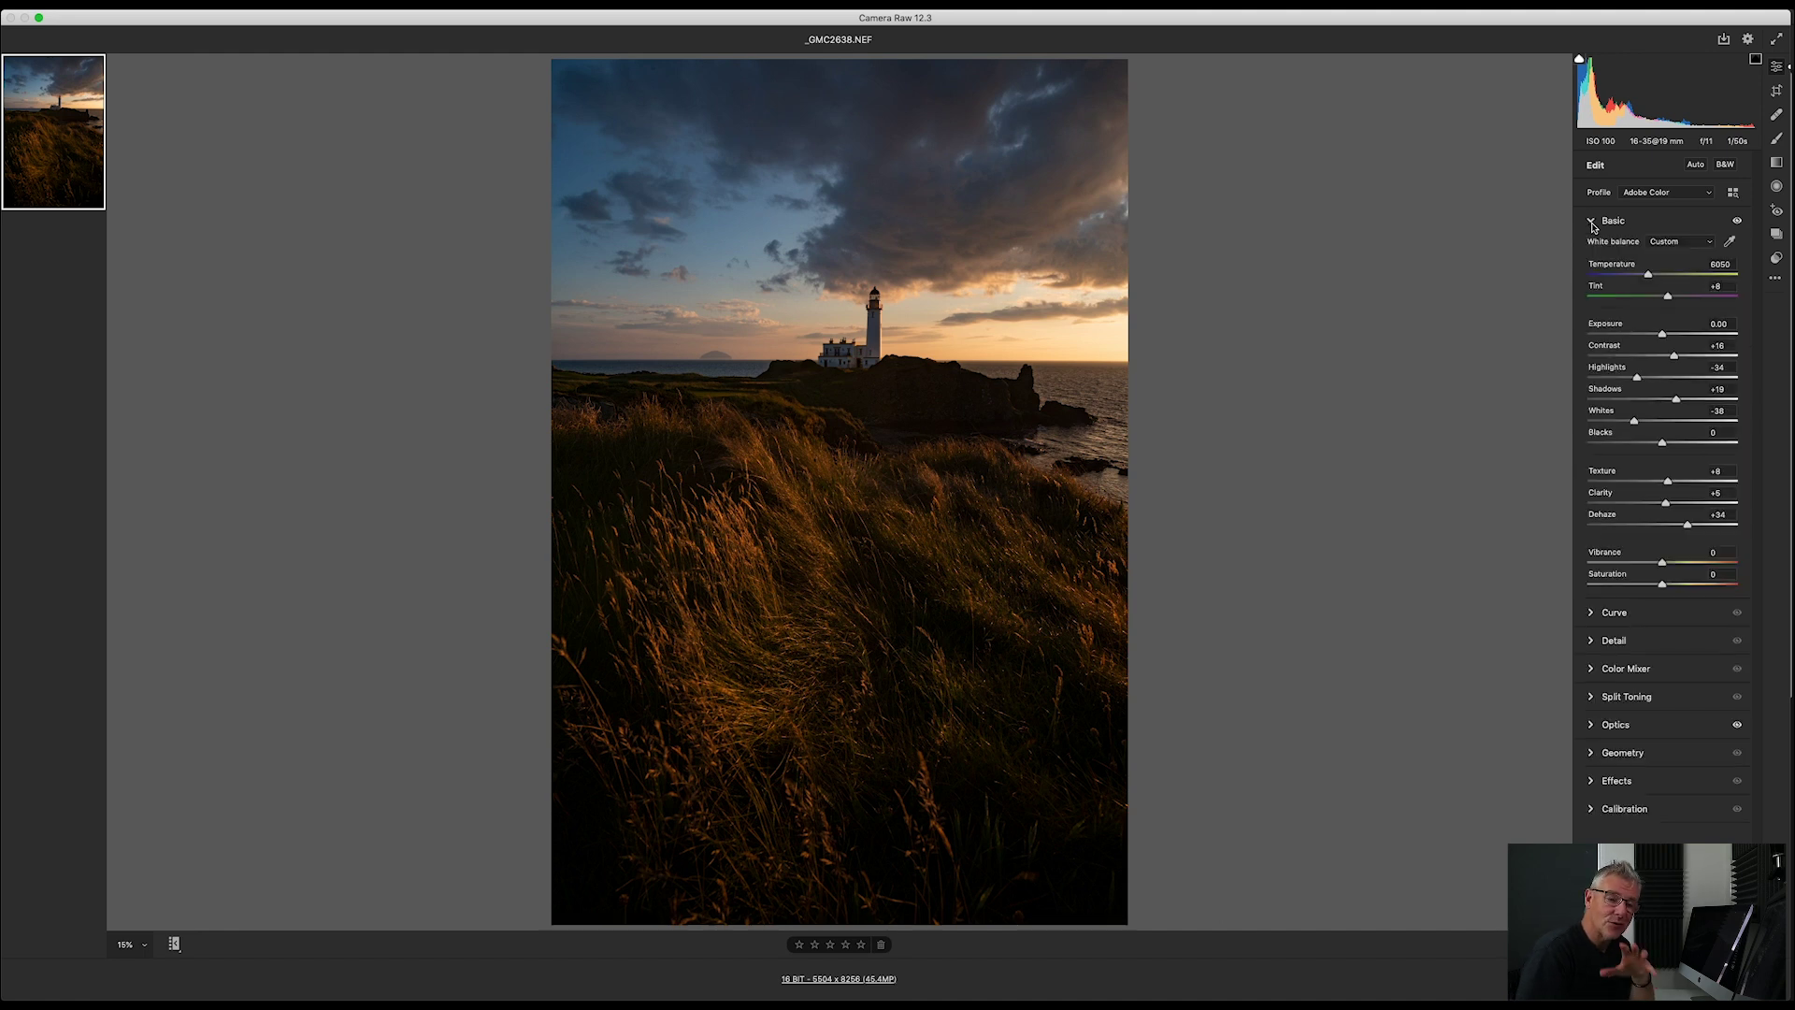
pyautogui.click(1592, 225)
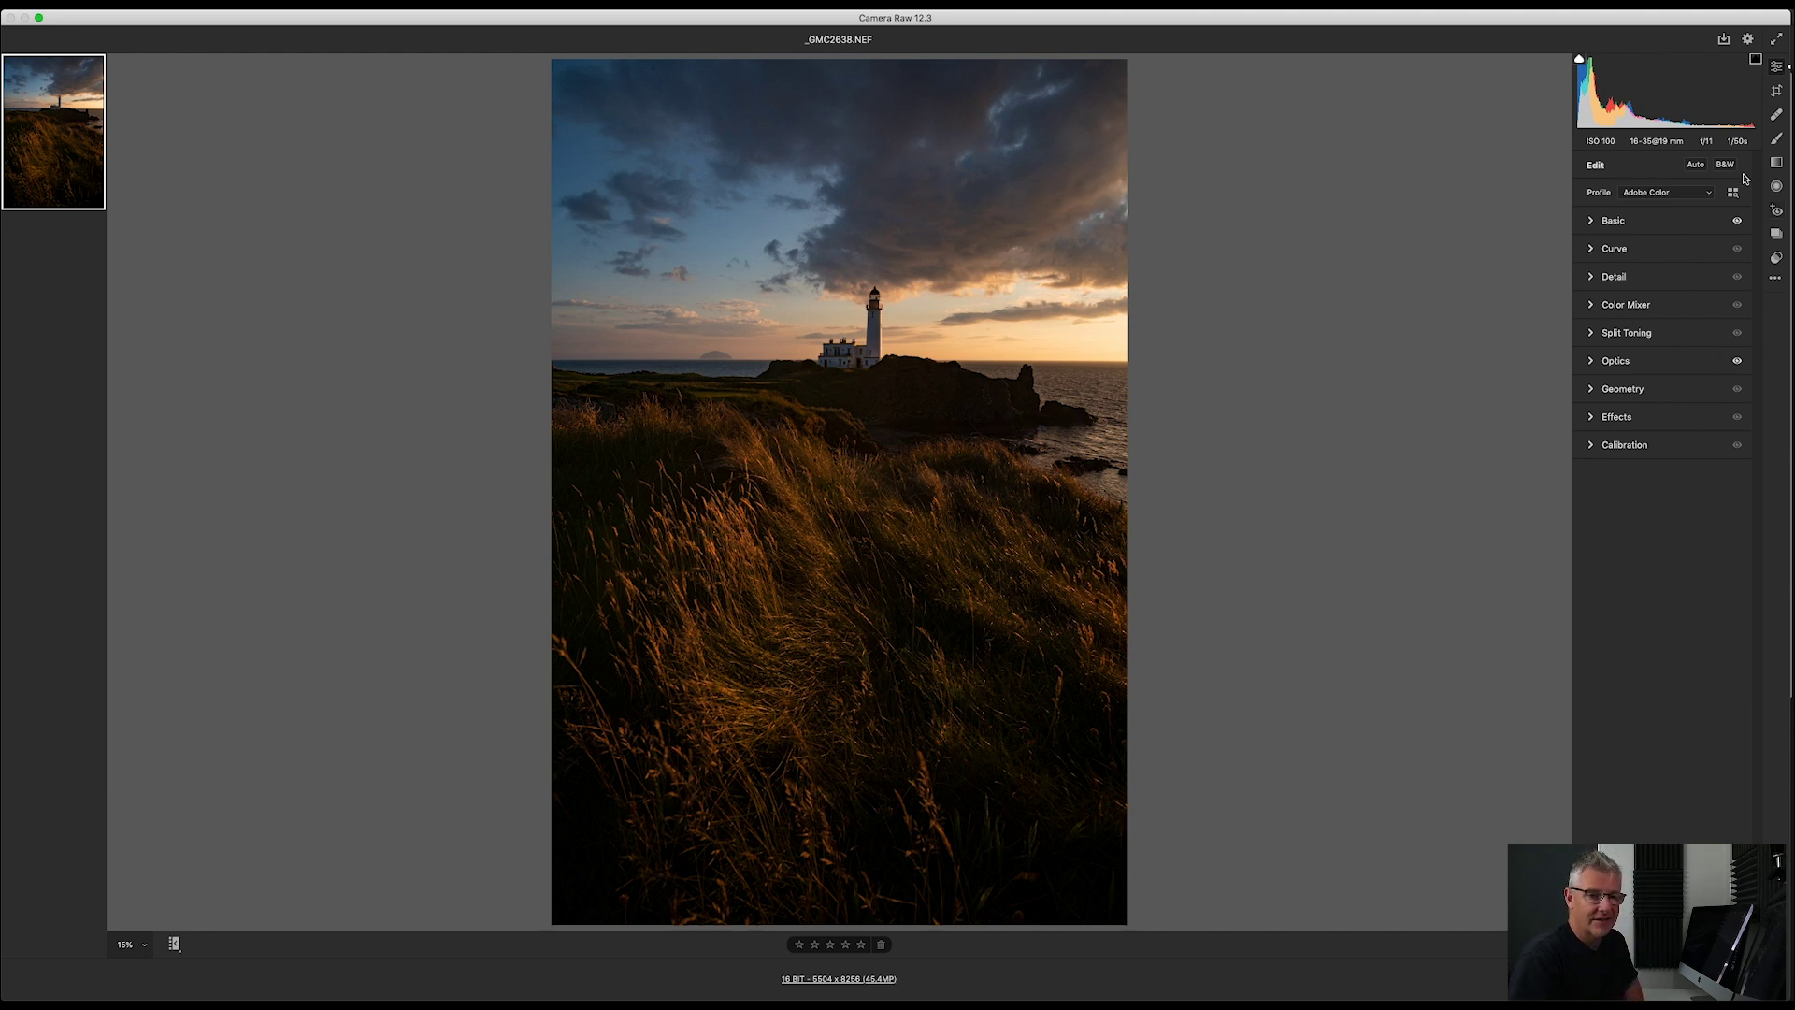
pyautogui.click(1590, 250)
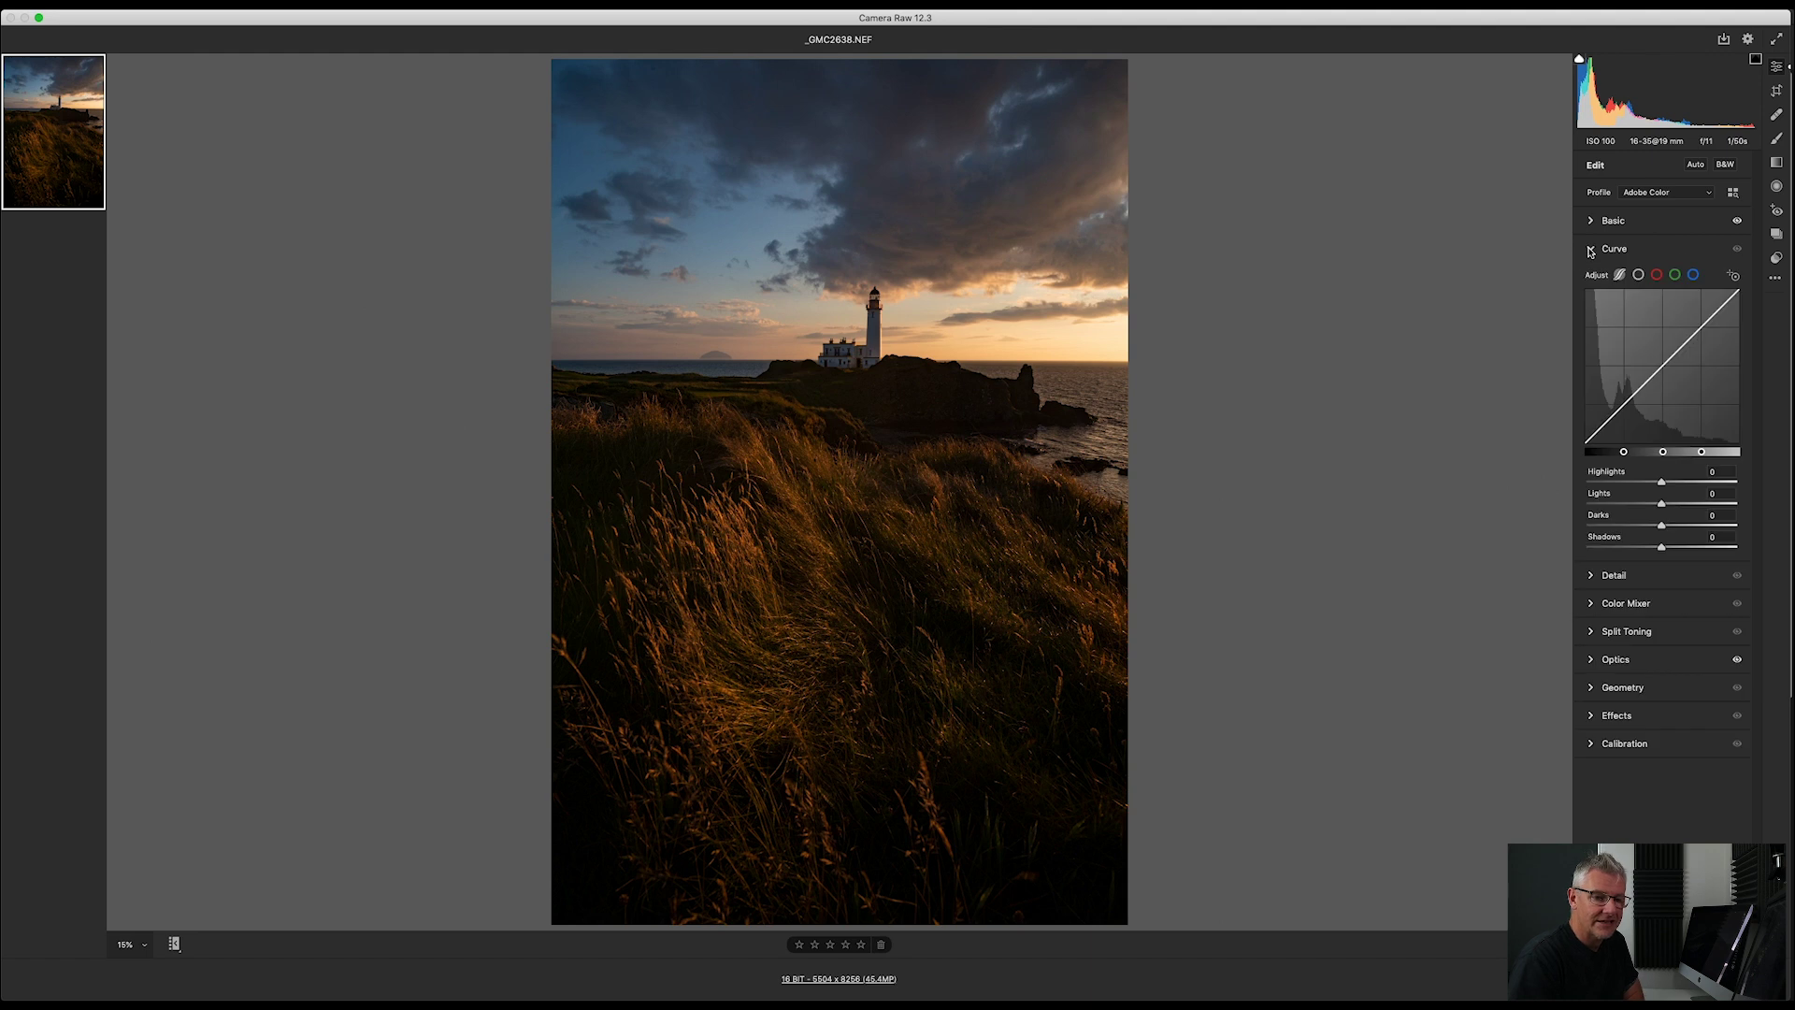
pyautogui.click(1639, 276)
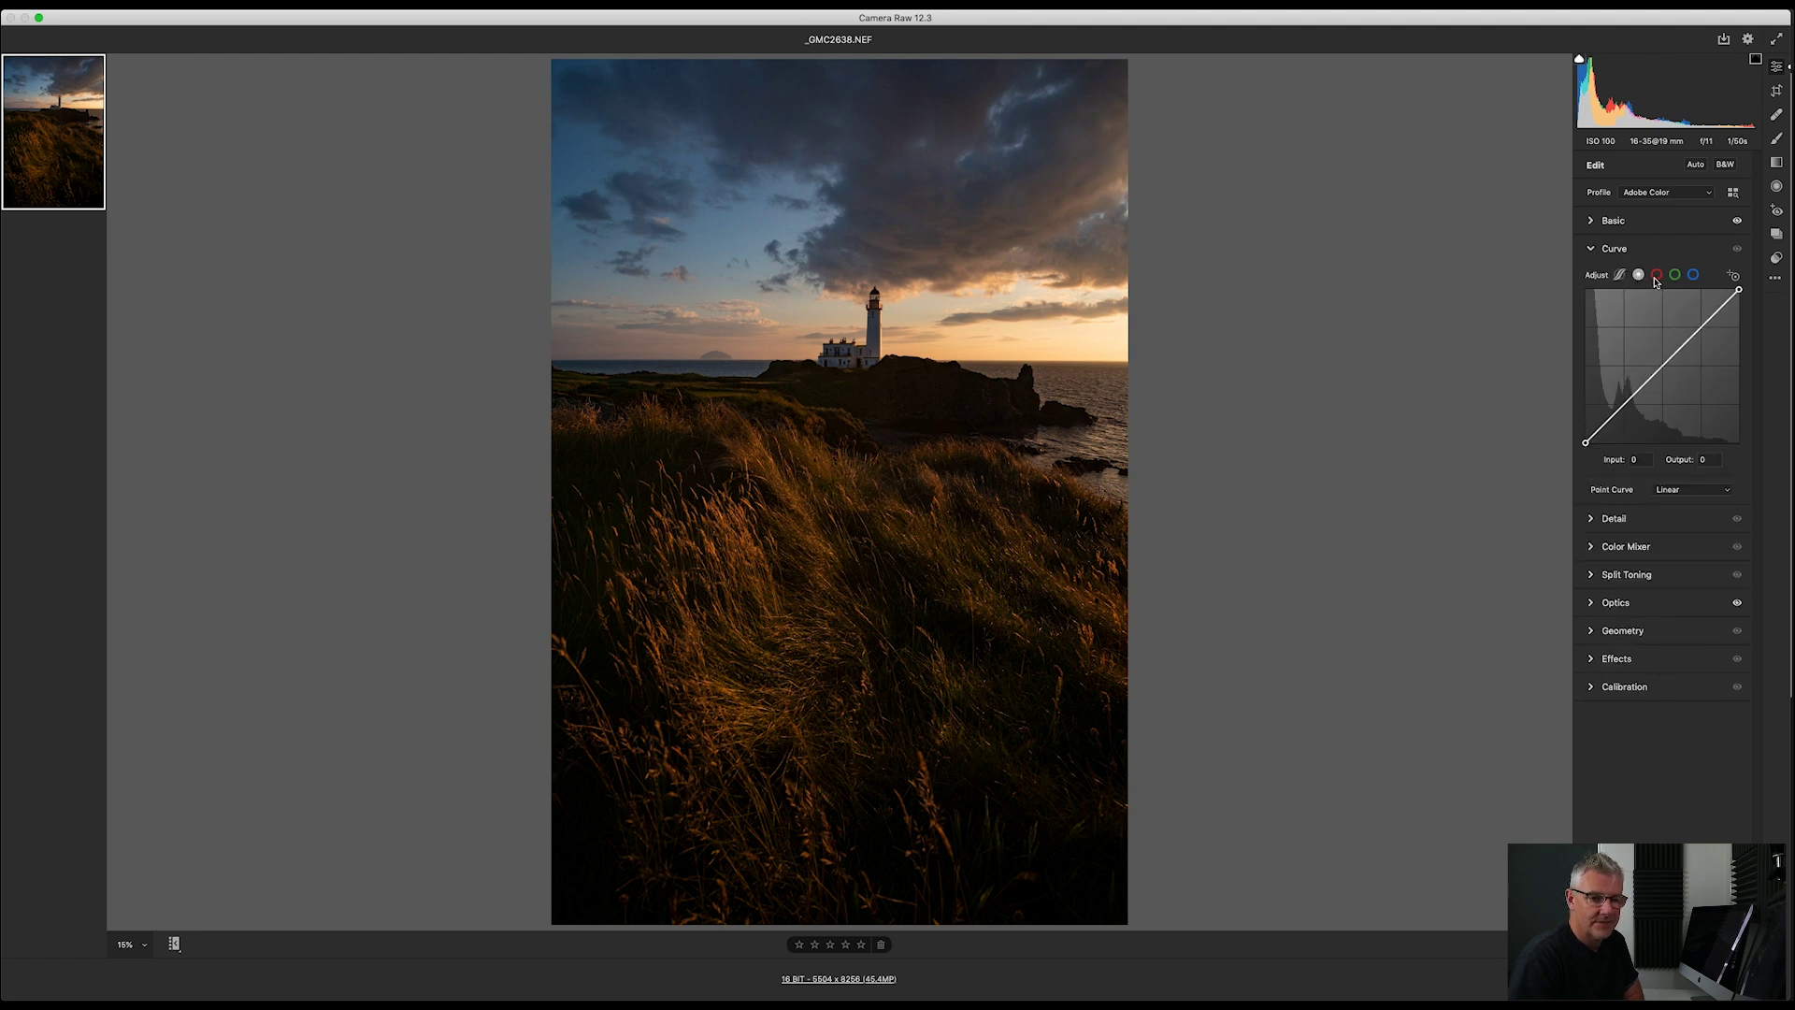
pyautogui.click(1658, 277)
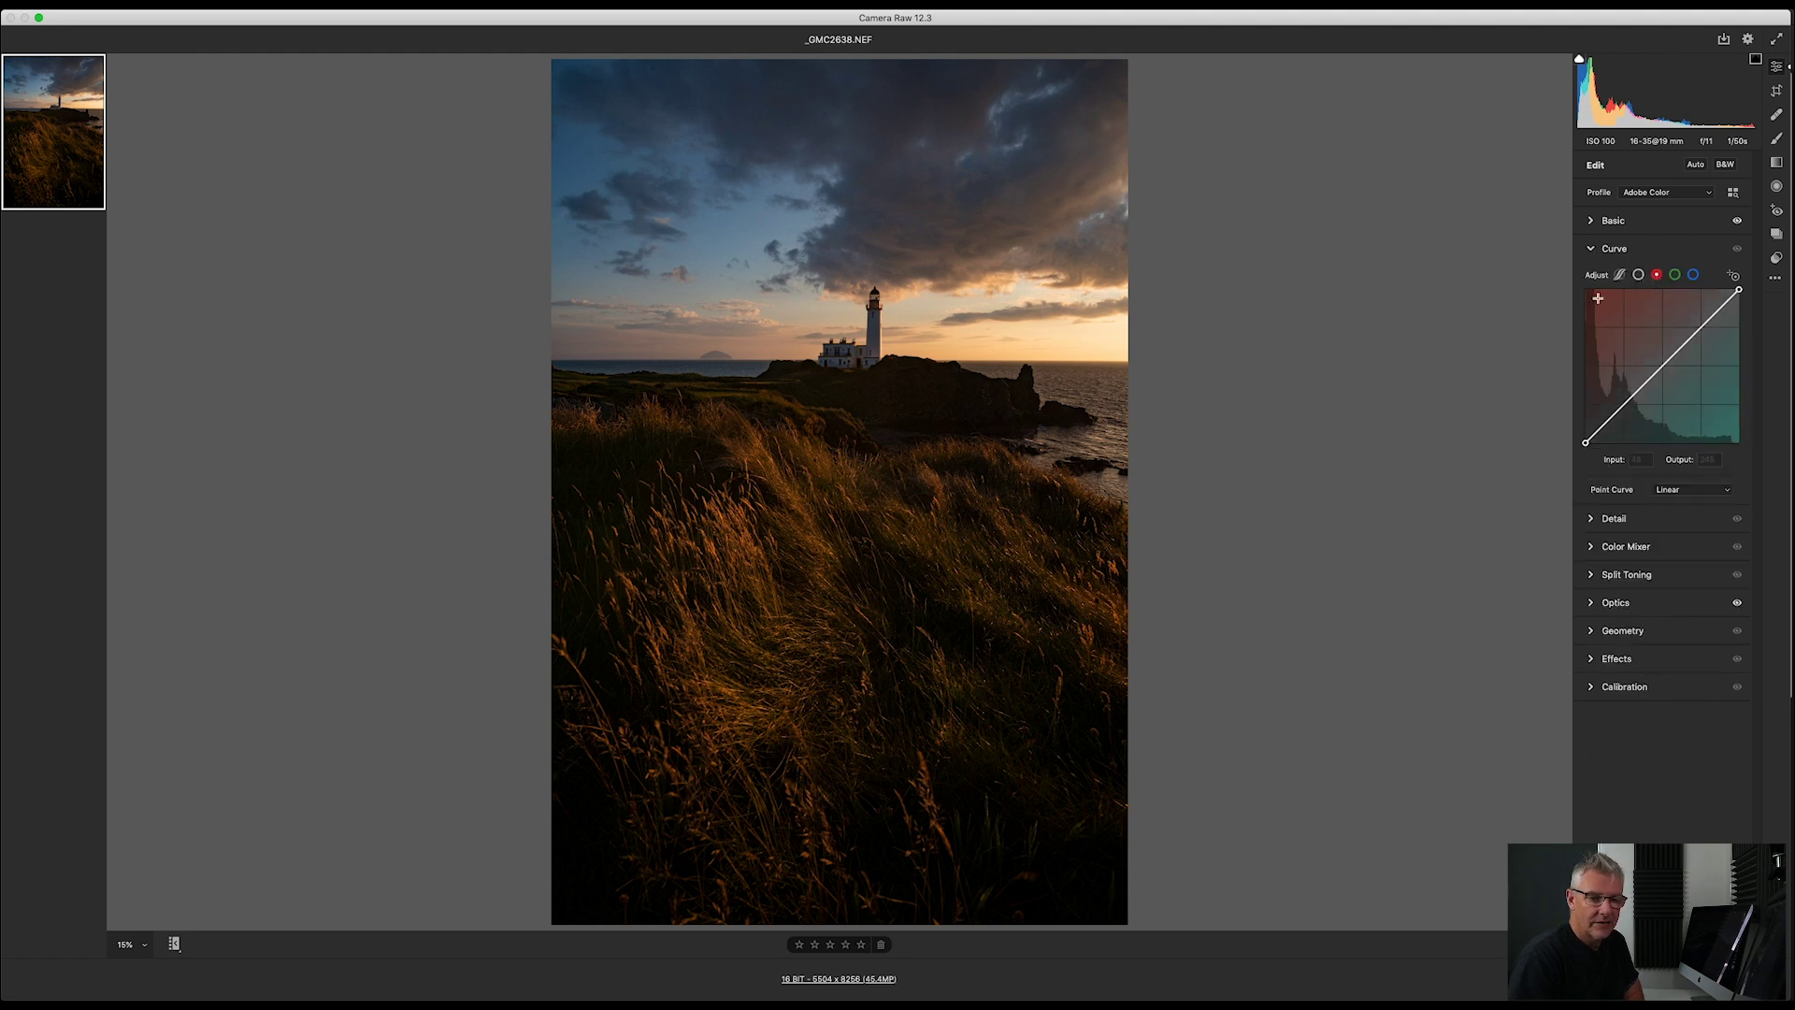
pyautogui.click(1675, 277)
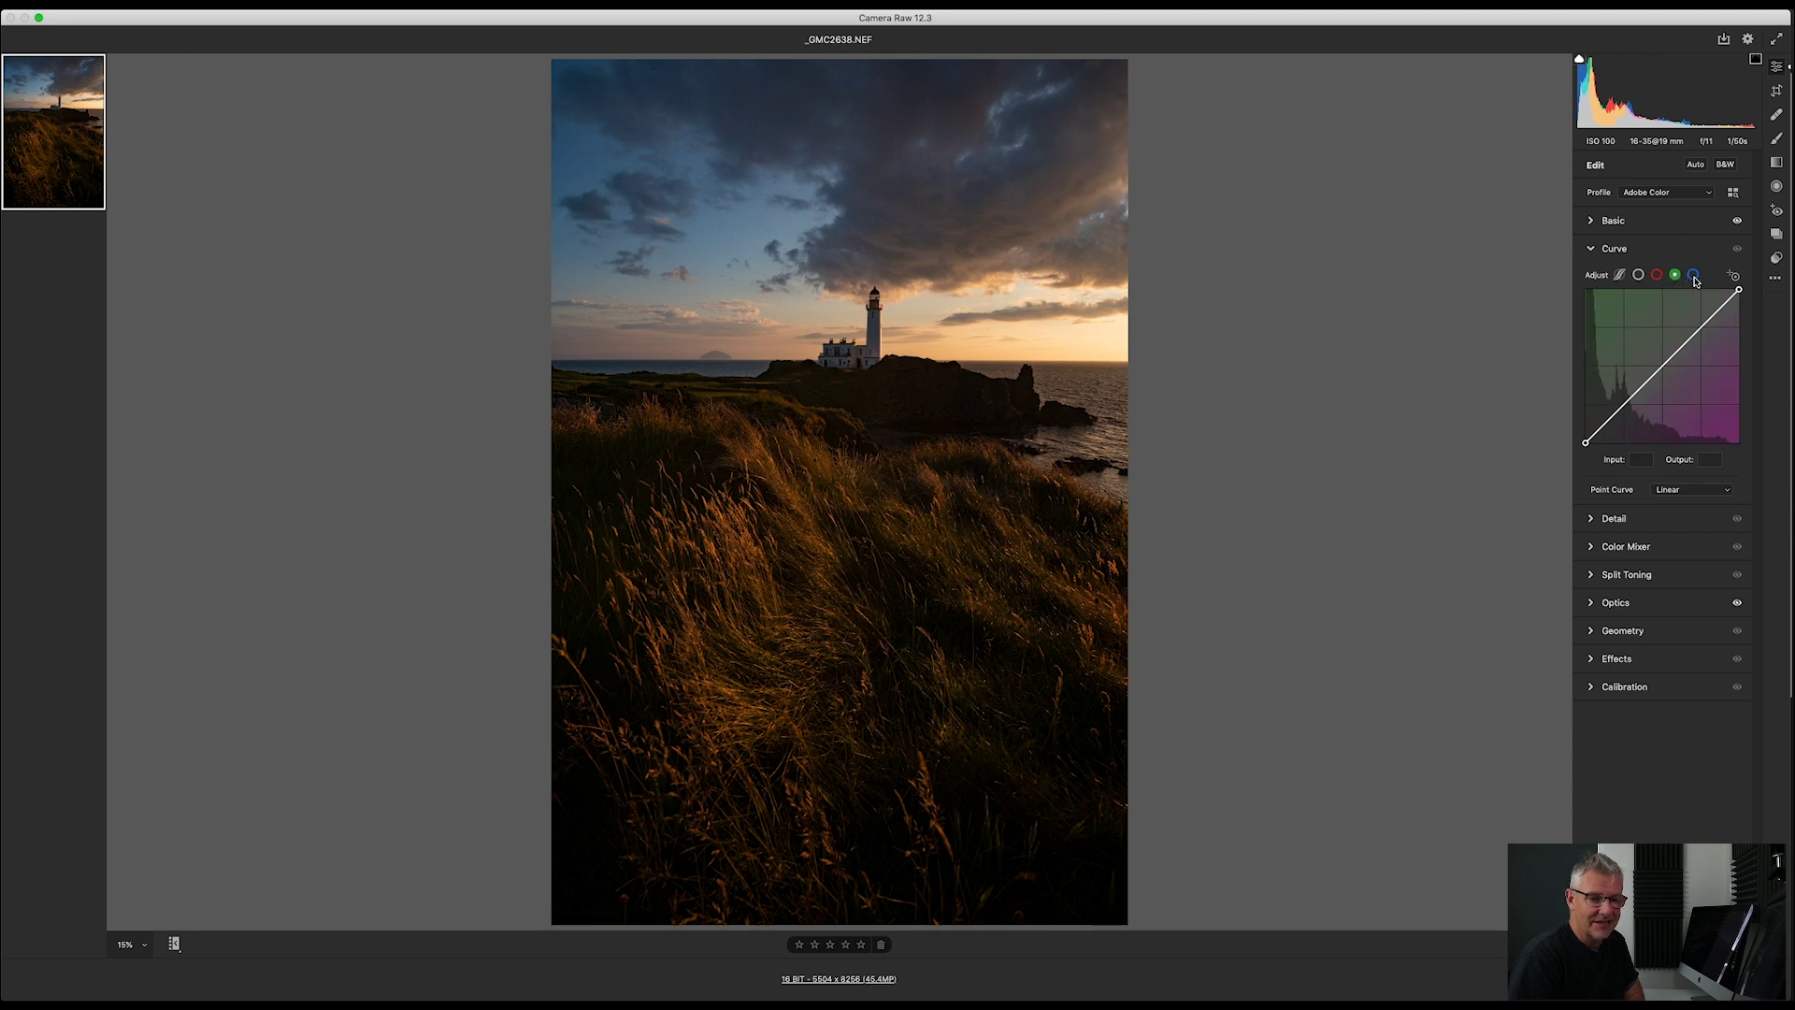
pyautogui.click(1693, 275)
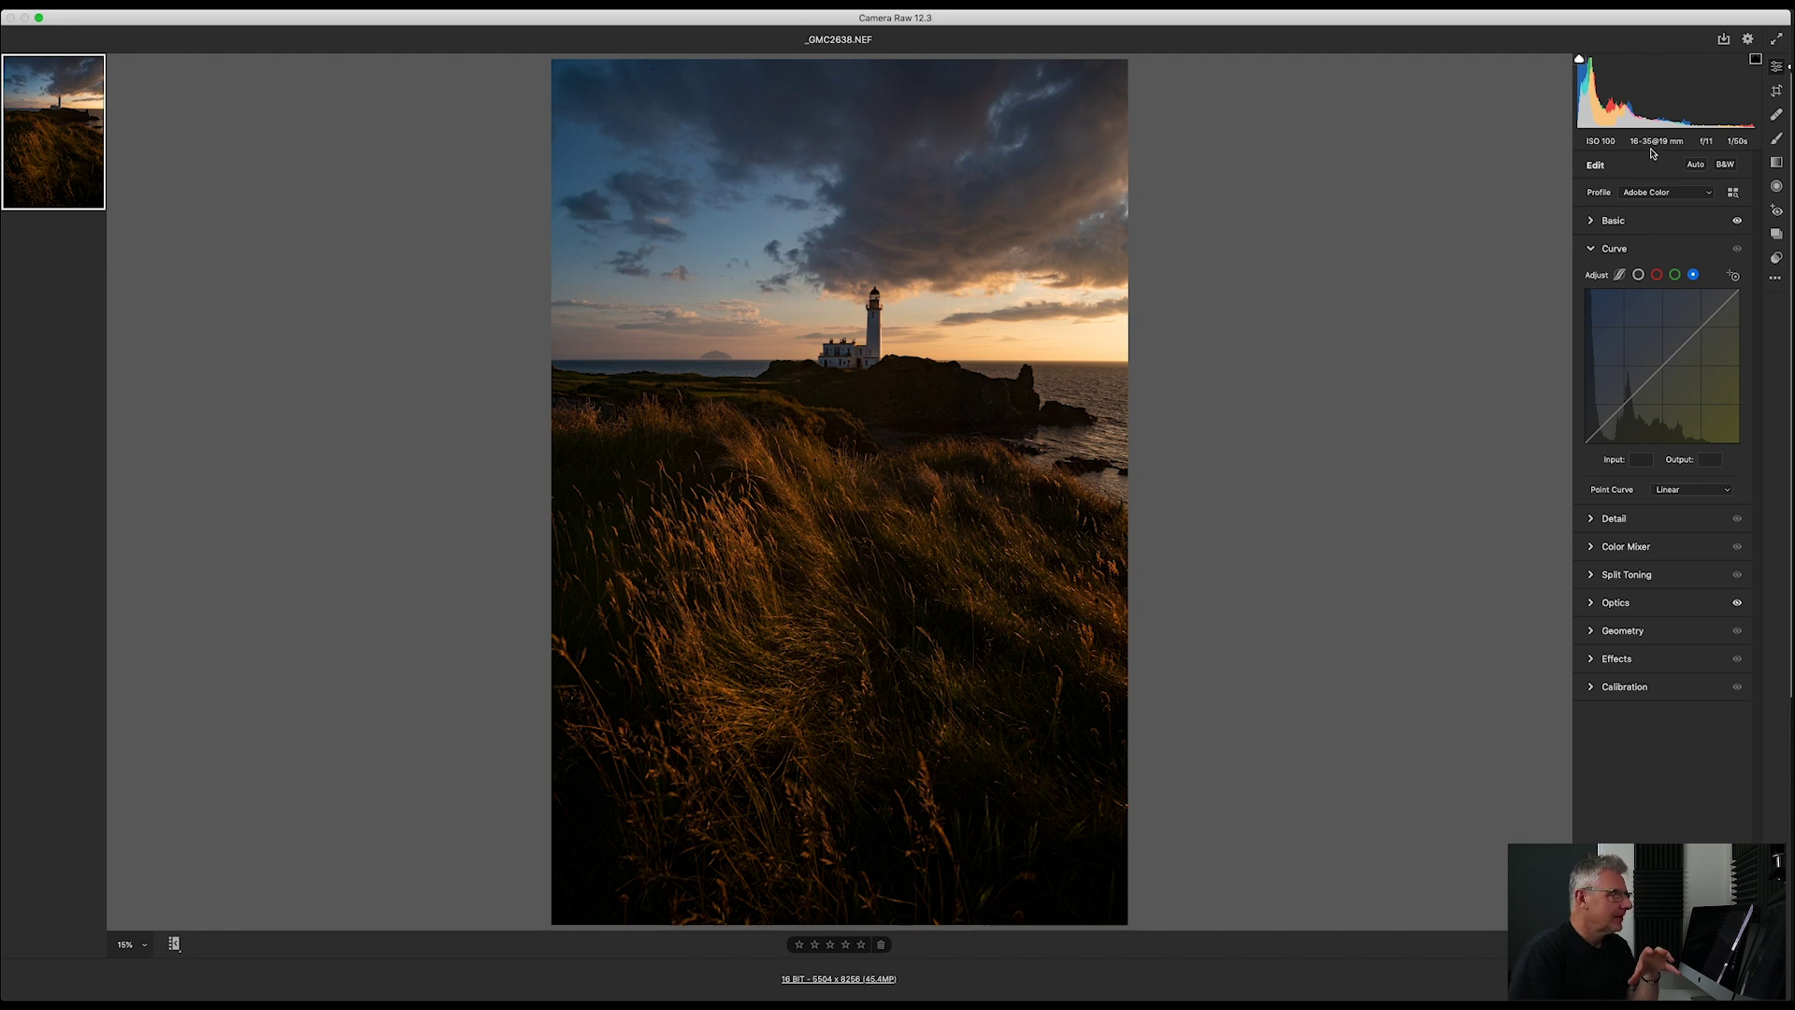
# - Try the filmstrip horizontally, then return it to a vertical column on the left
pyautogui.rightClick(175, 946)
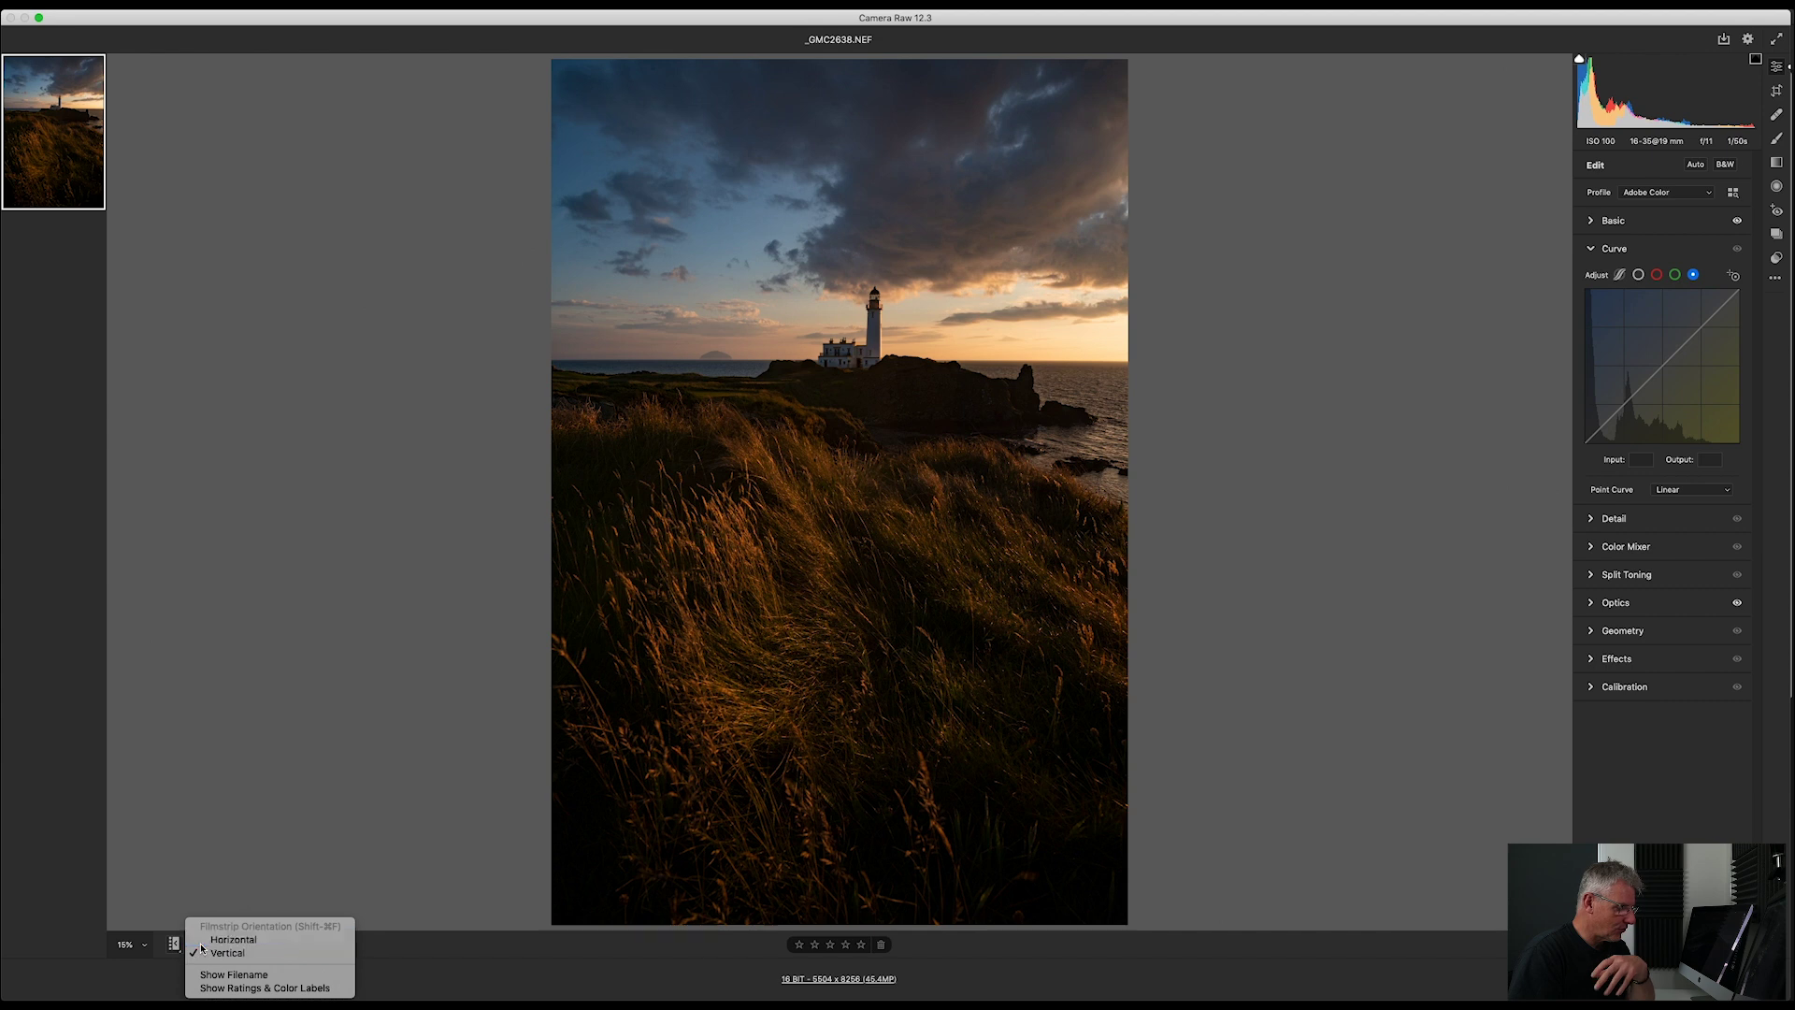
pyautogui.click(201, 943)
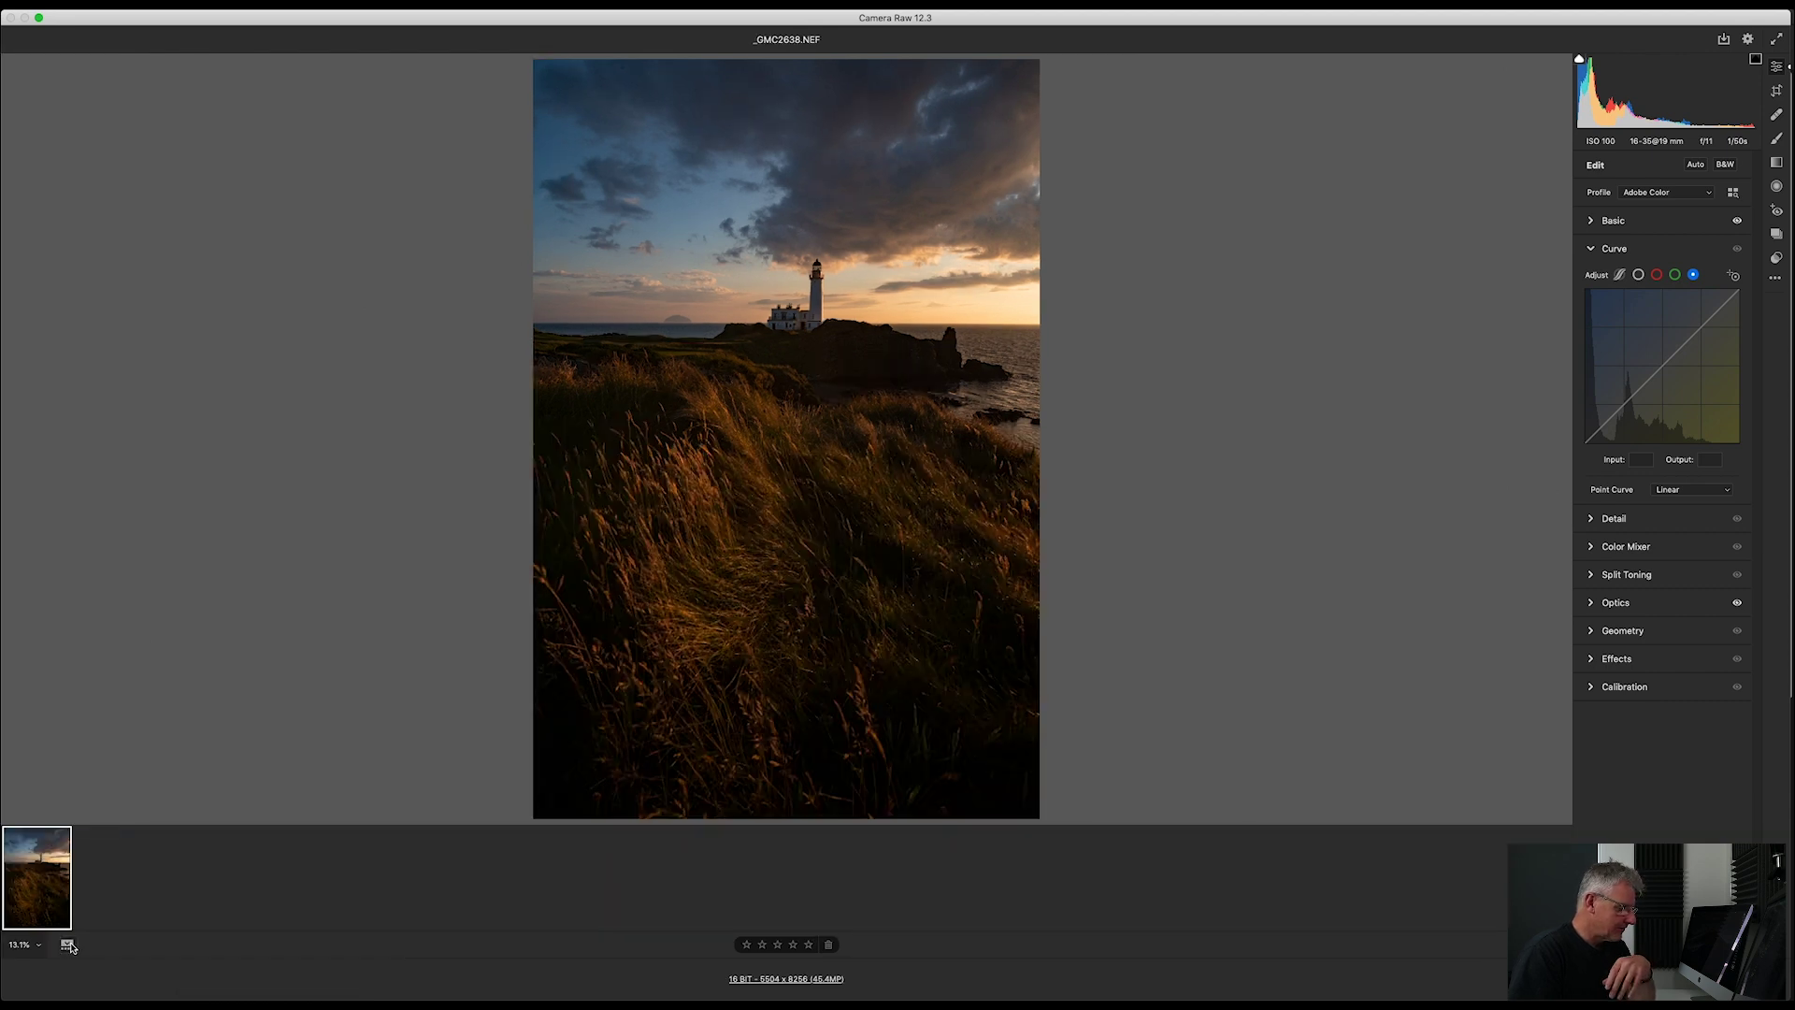
pyautogui.click(68, 946)
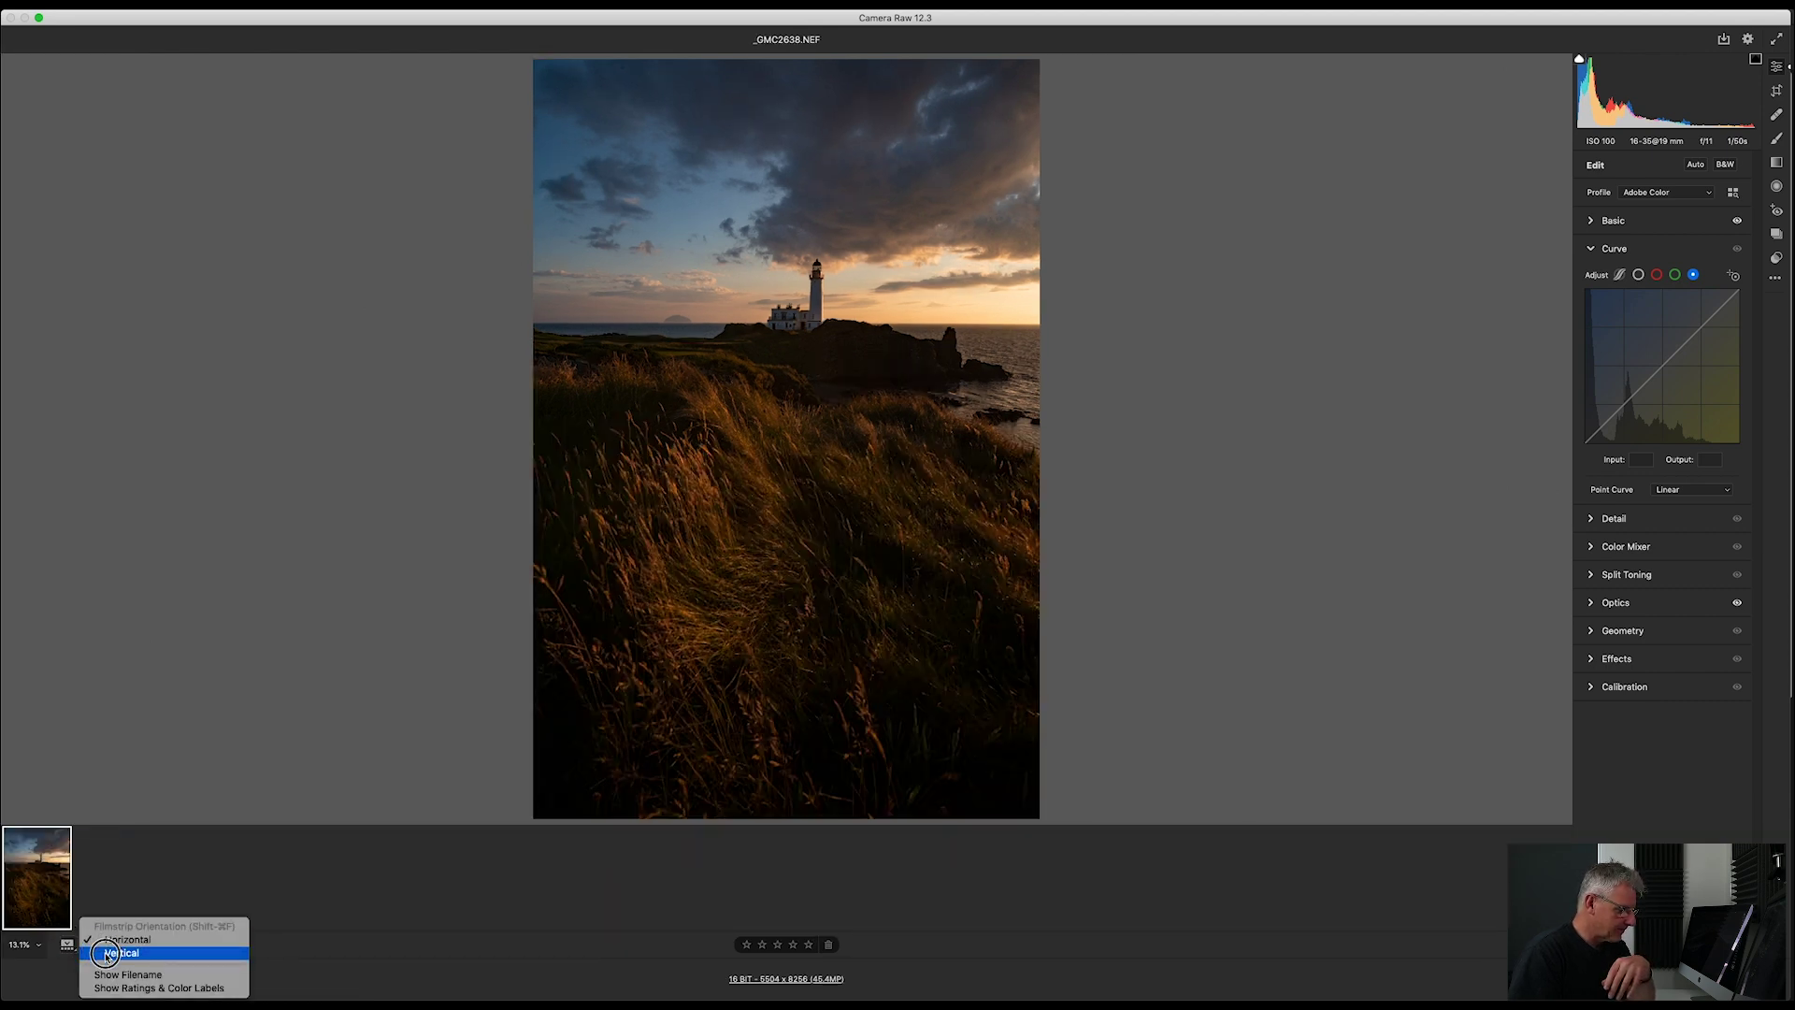
pyautogui.click(107, 954)
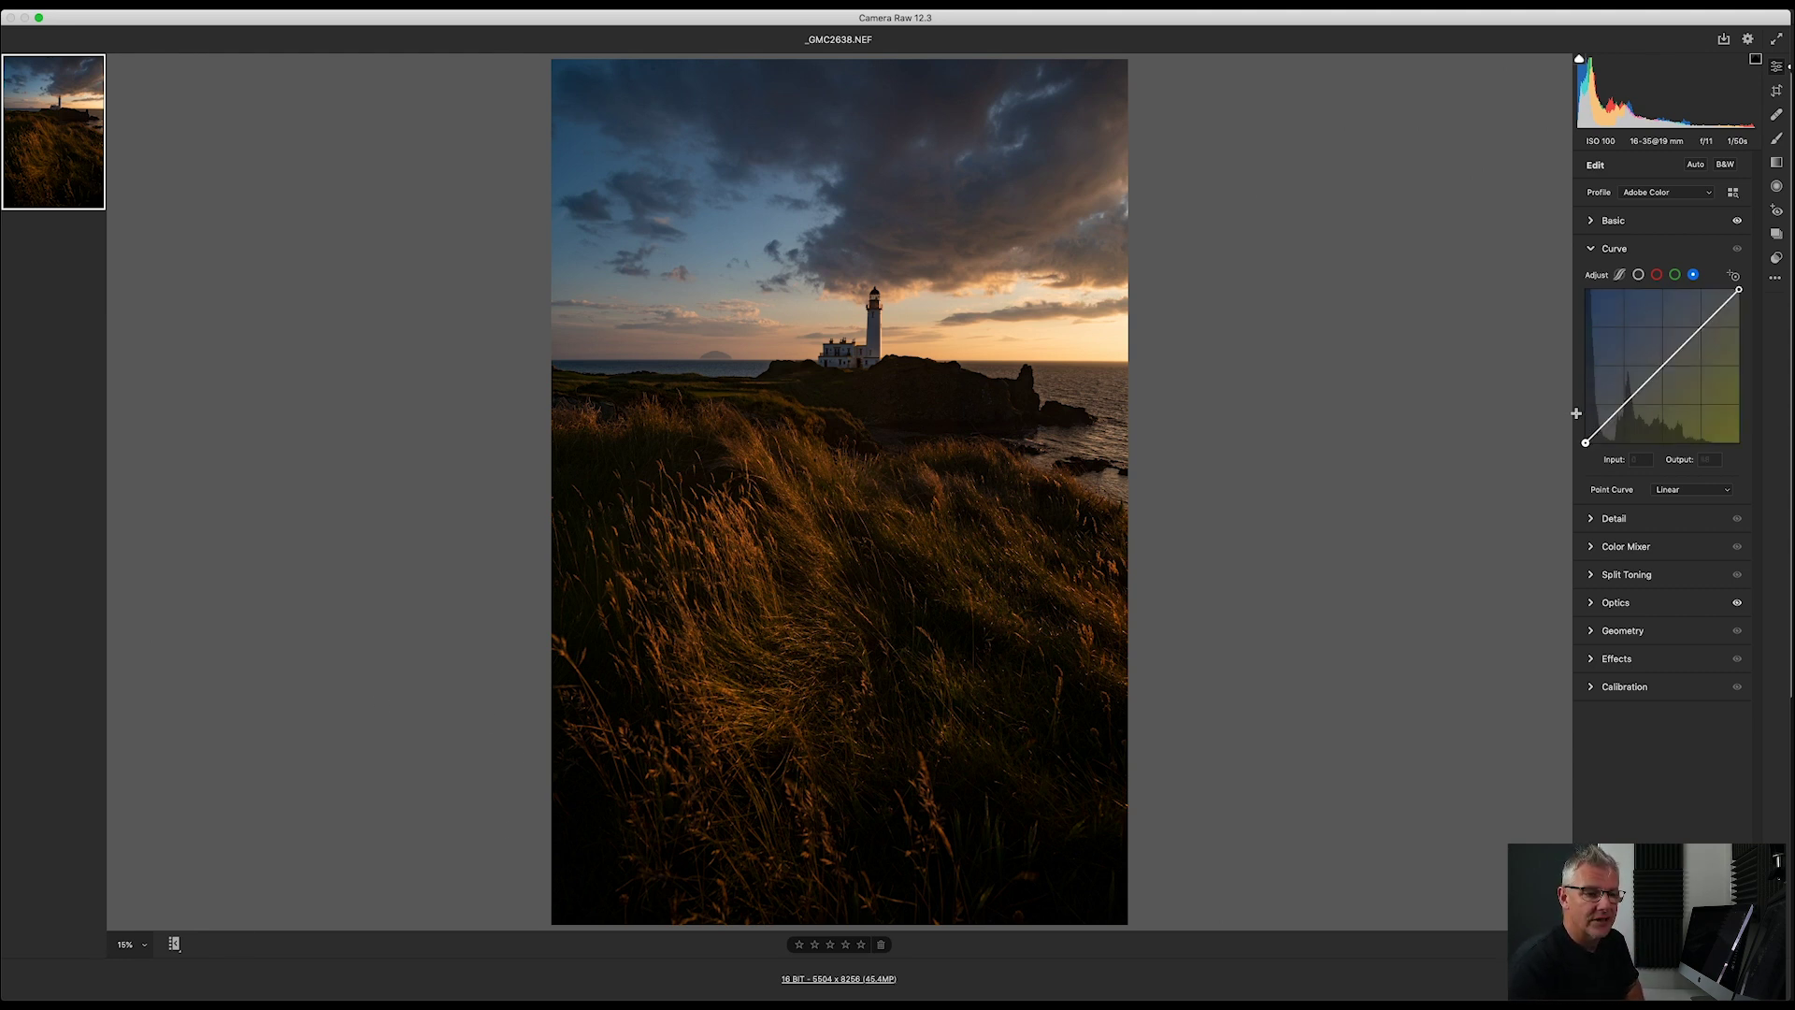
# - Collapse the Curve panel and briefly check Basic and Optics, leaving all sections collapsed
pyautogui.click(1590, 249)
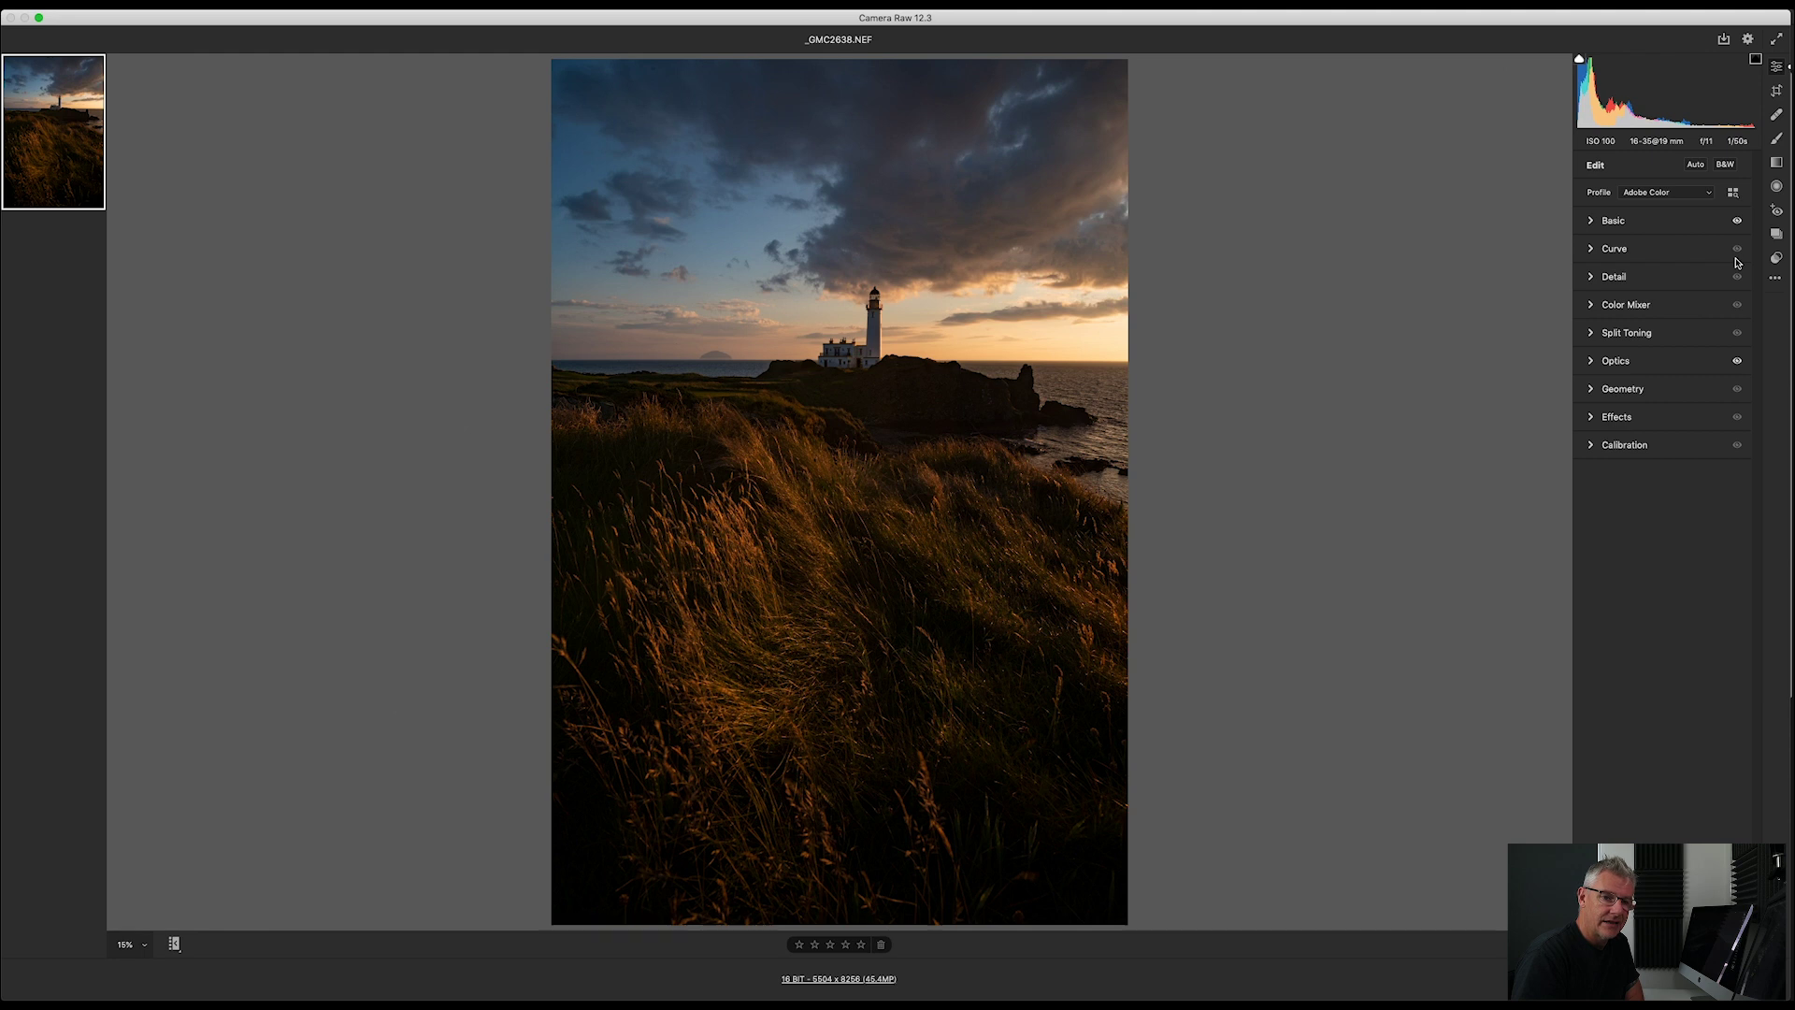
pyautogui.click(1593, 226)
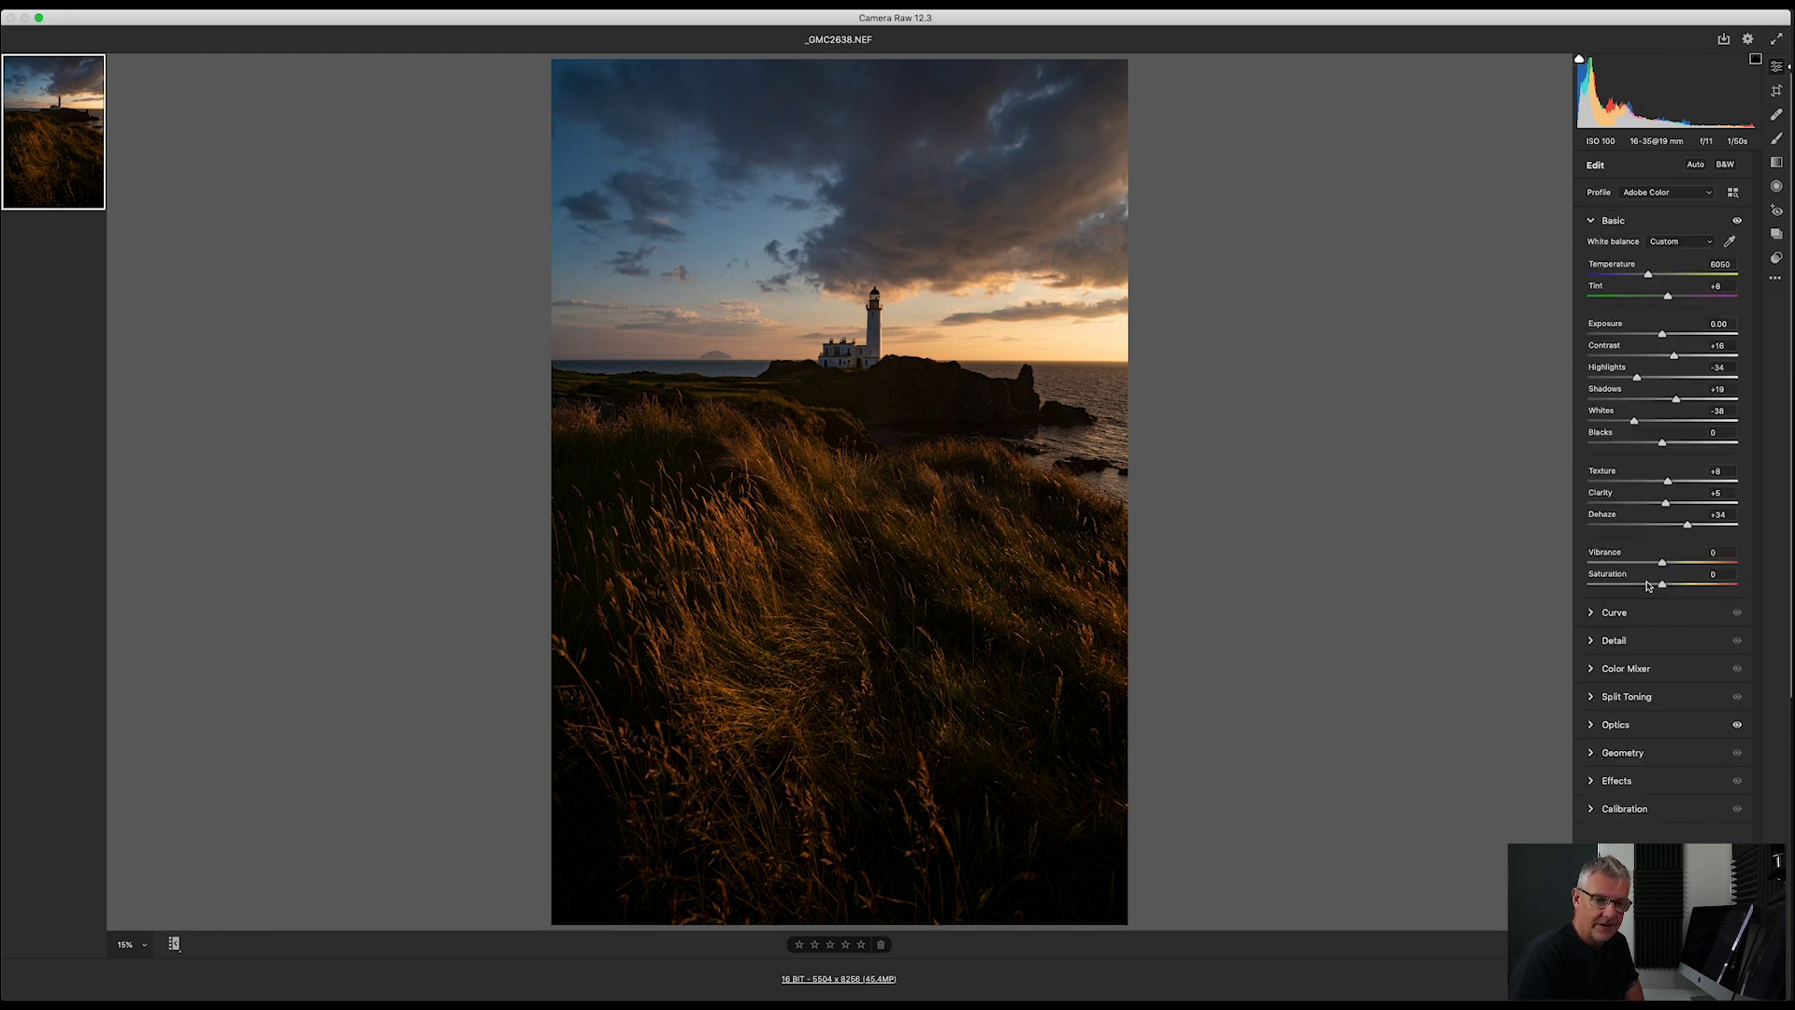
pyautogui.click(1591, 223)
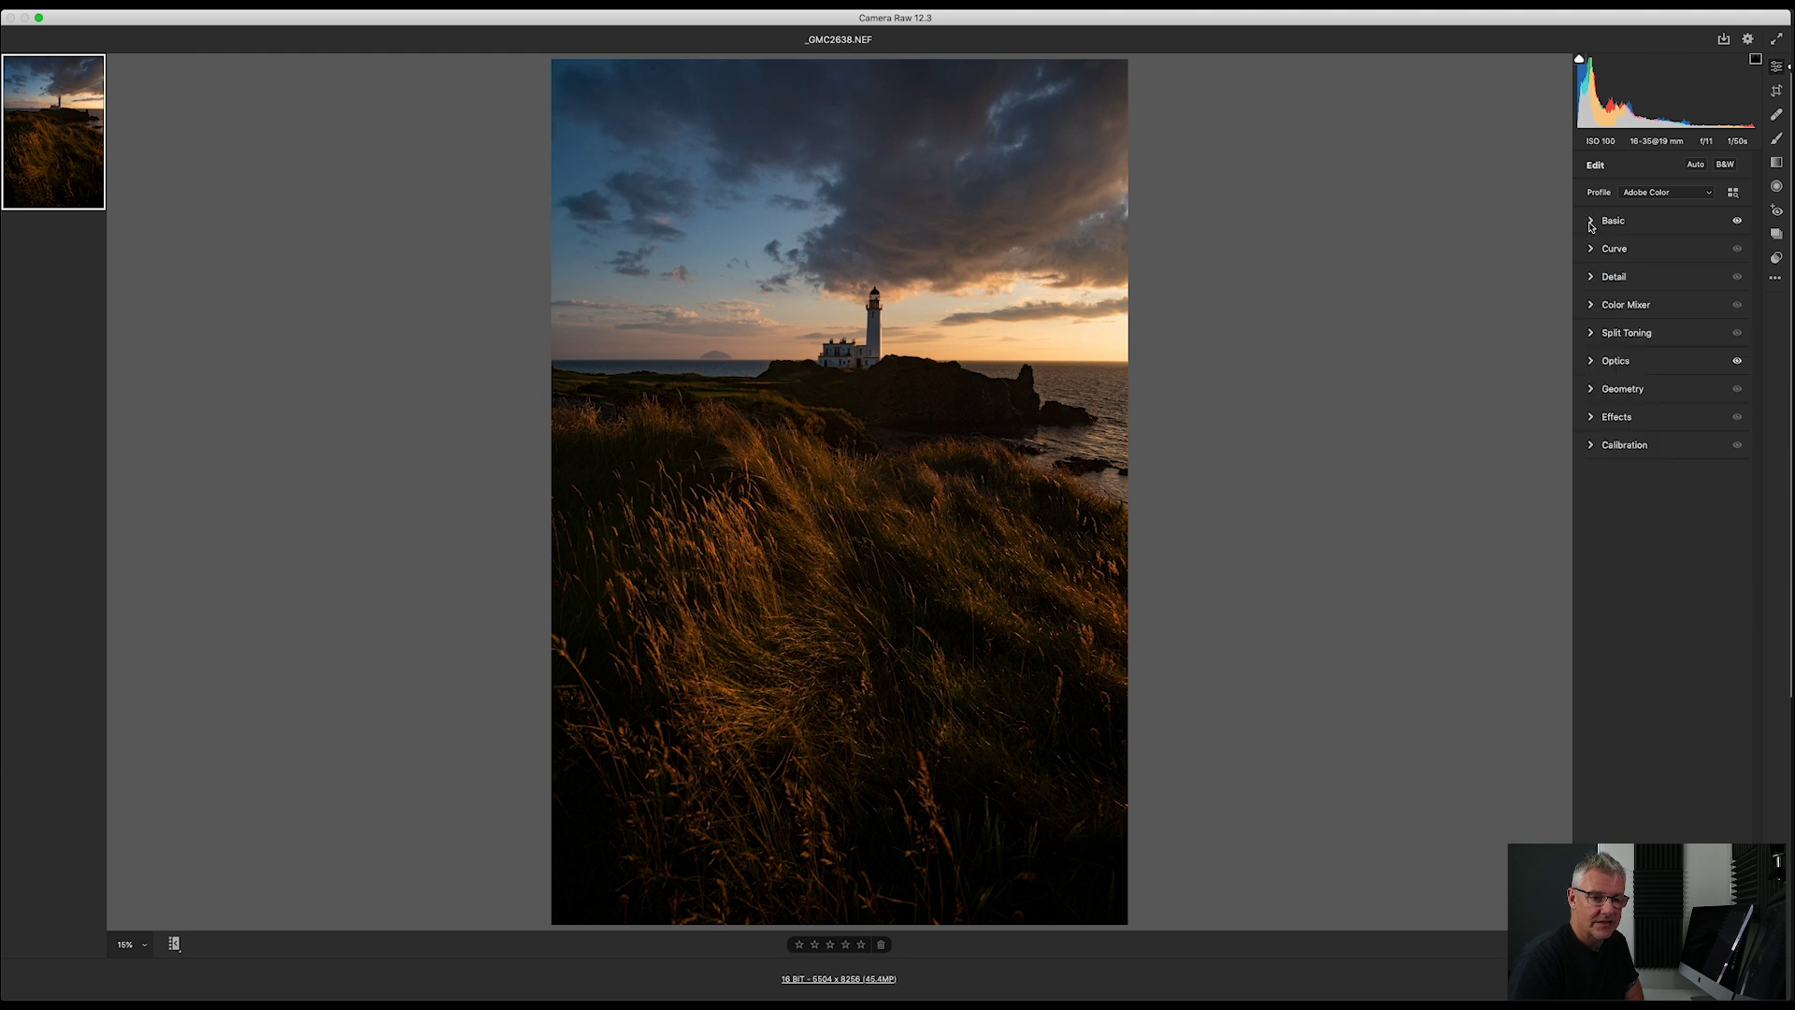
pyautogui.click(1591, 363)
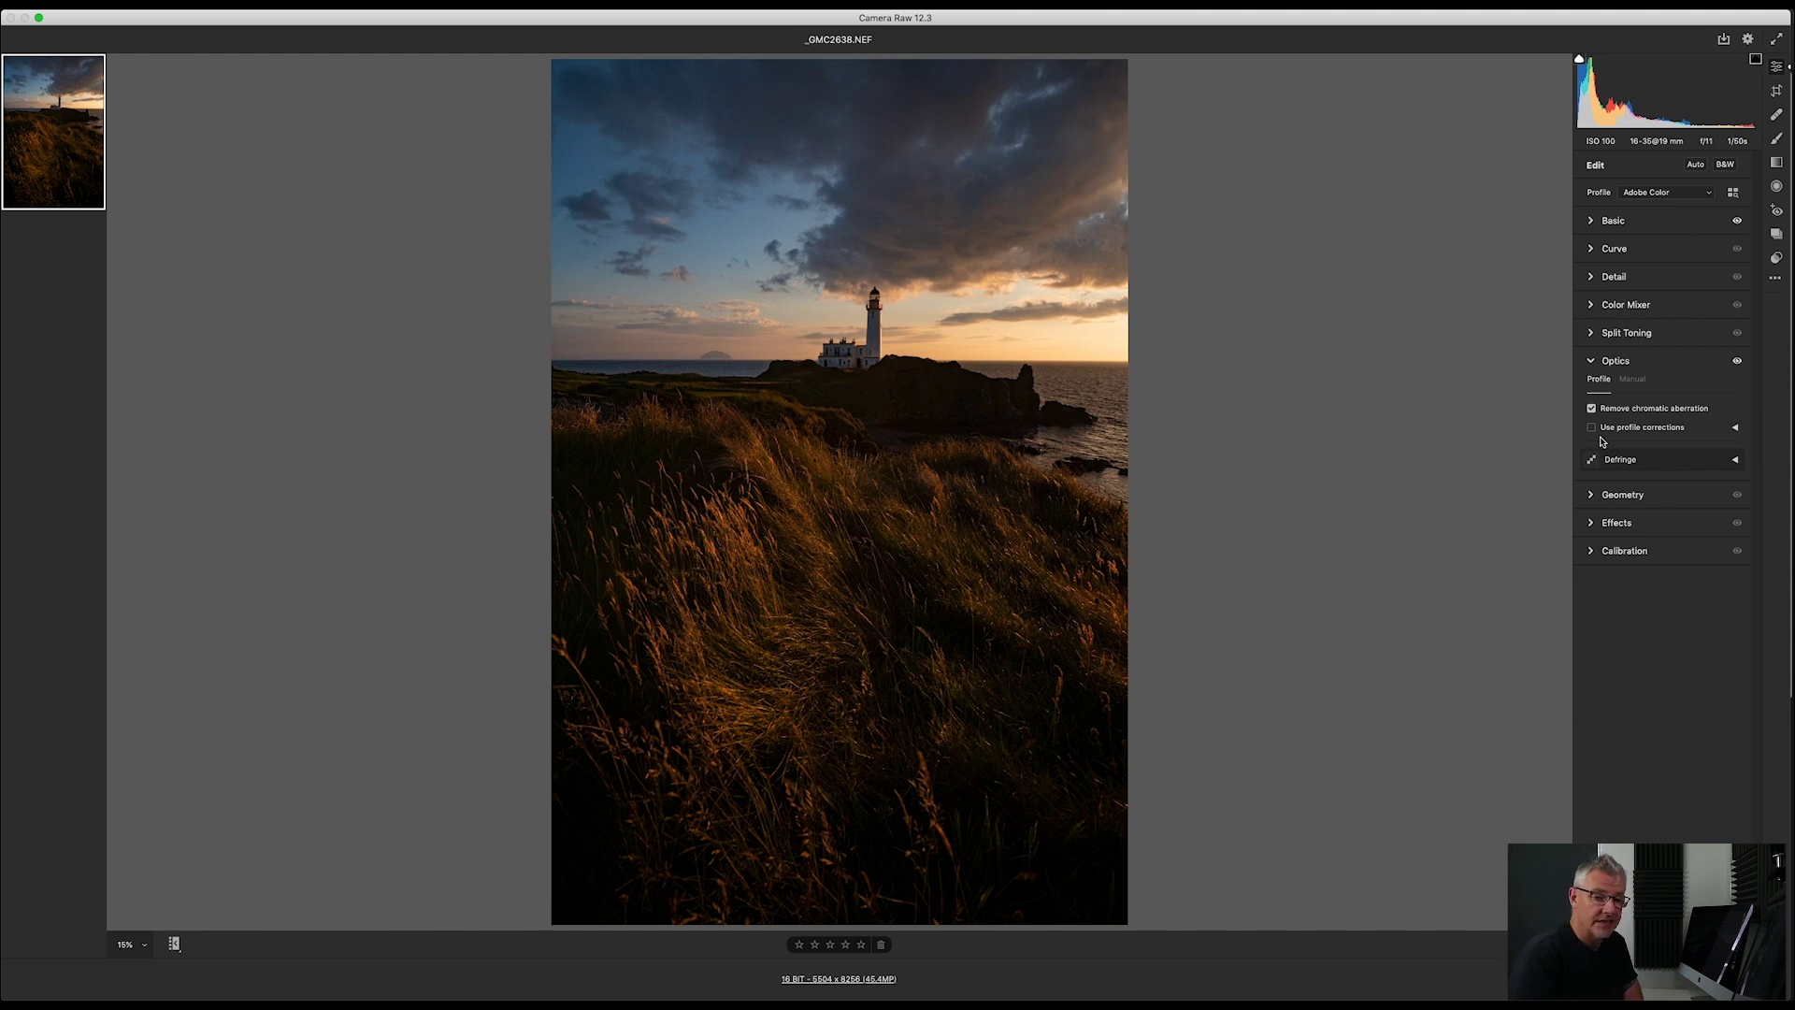
pyautogui.click(1593, 363)
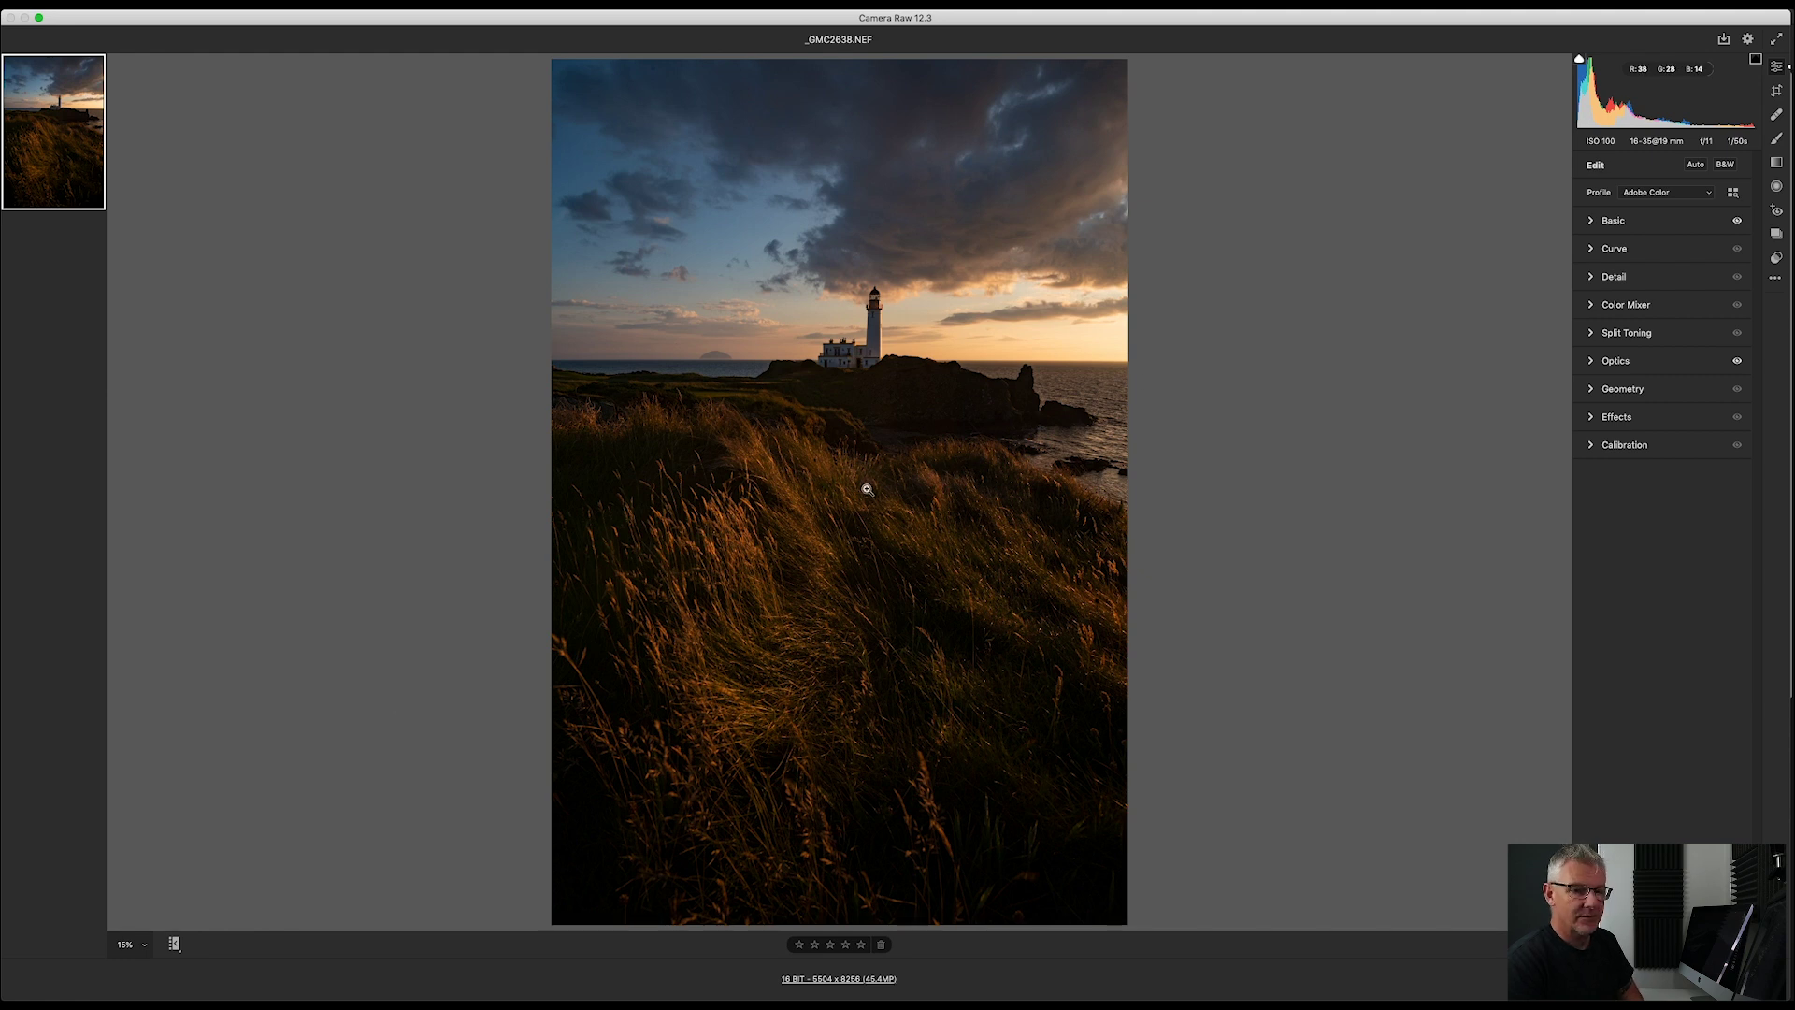
# - In the Color Mixer's single-colour mode, give yellows Saturation +15 and Luminance +8
pyautogui.click(1593, 307)
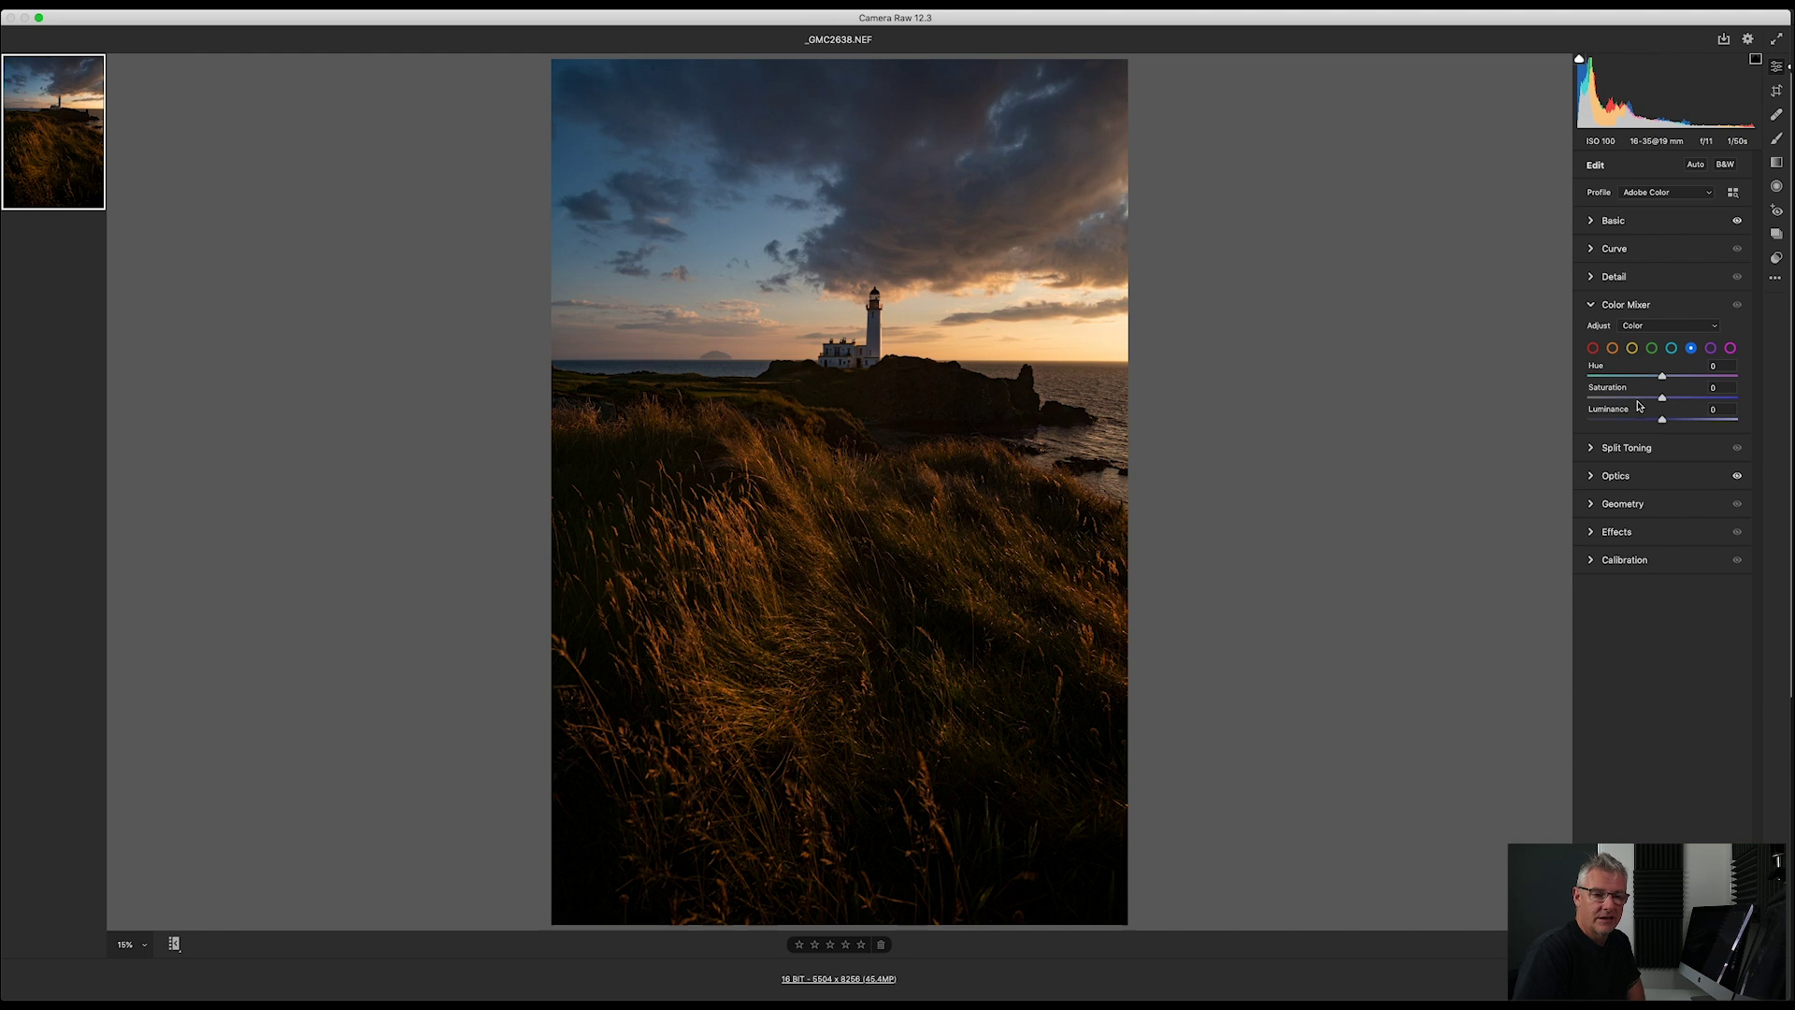
pyautogui.click(1715, 326)
pyautogui.press('Return')
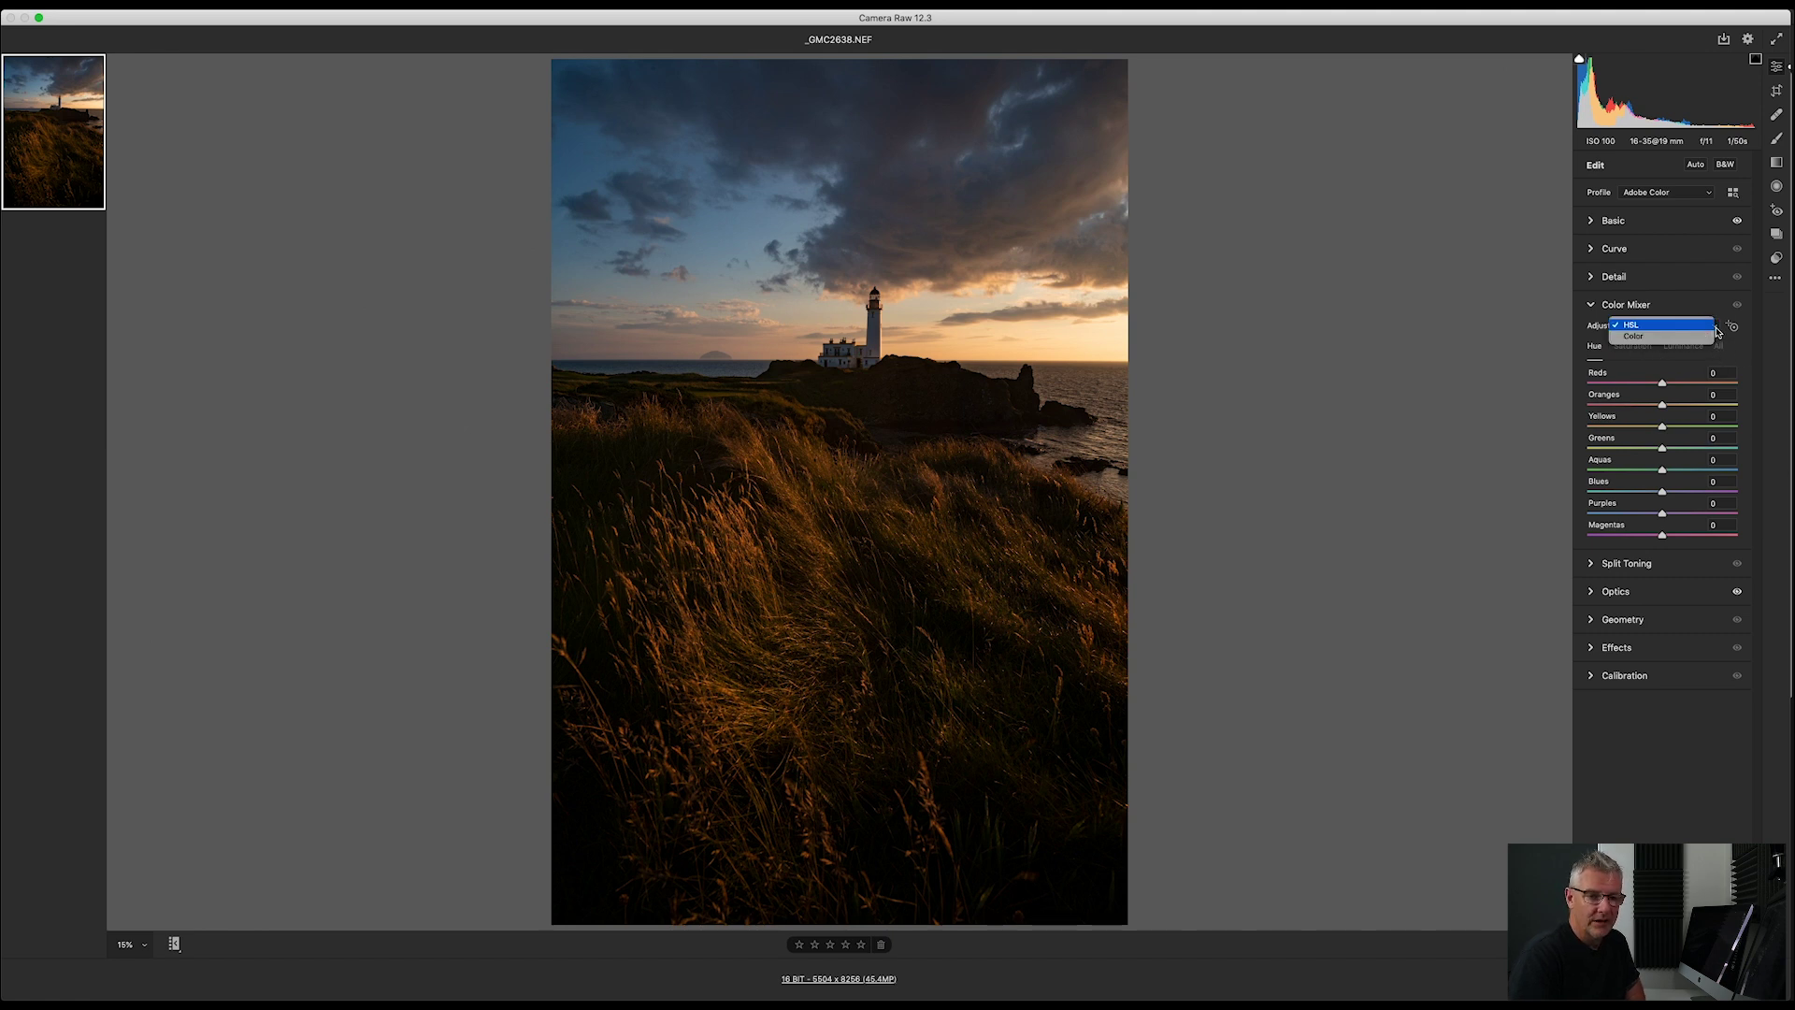
pyautogui.click(1715, 327)
pyautogui.click(1706, 329)
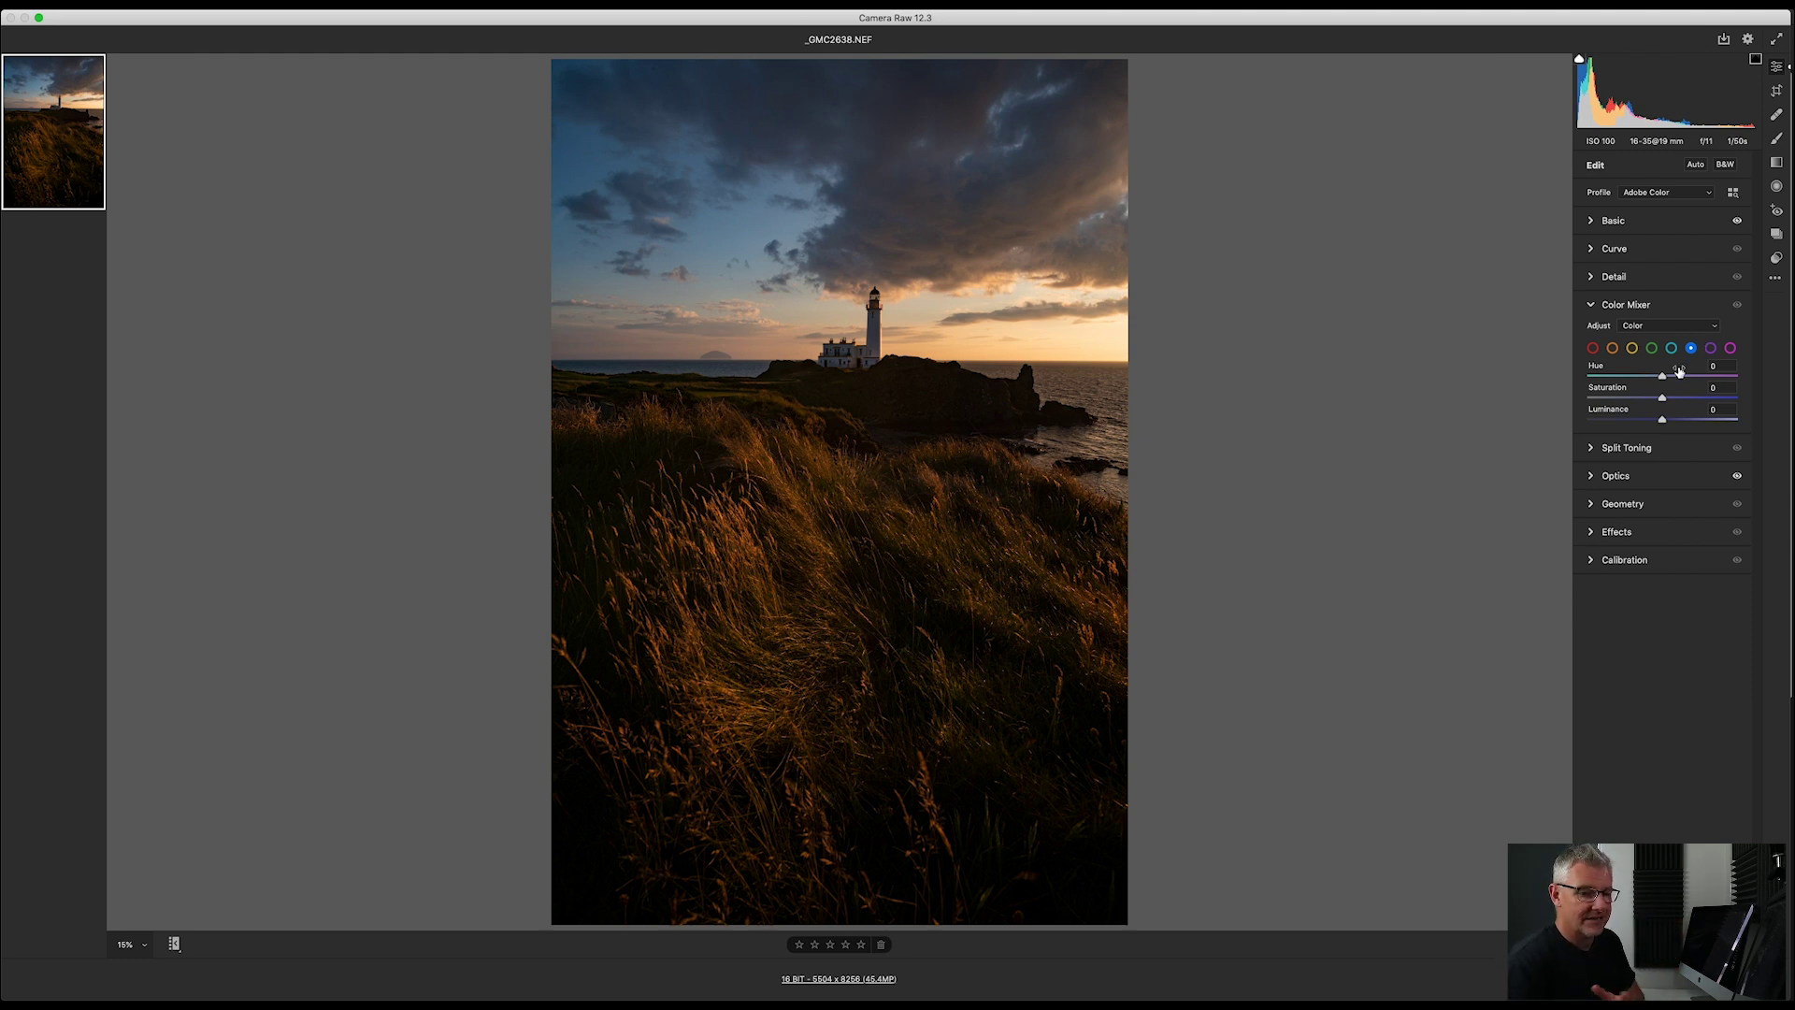
pyautogui.click(1634, 351)
pyautogui.moveTo(1662, 401)
pyautogui.mouseDown()
pyautogui.moveTo(1666, 421)
pyautogui.moveTo(1674, 400)
pyautogui.mouseUp()
pyautogui.click(1663, 421)
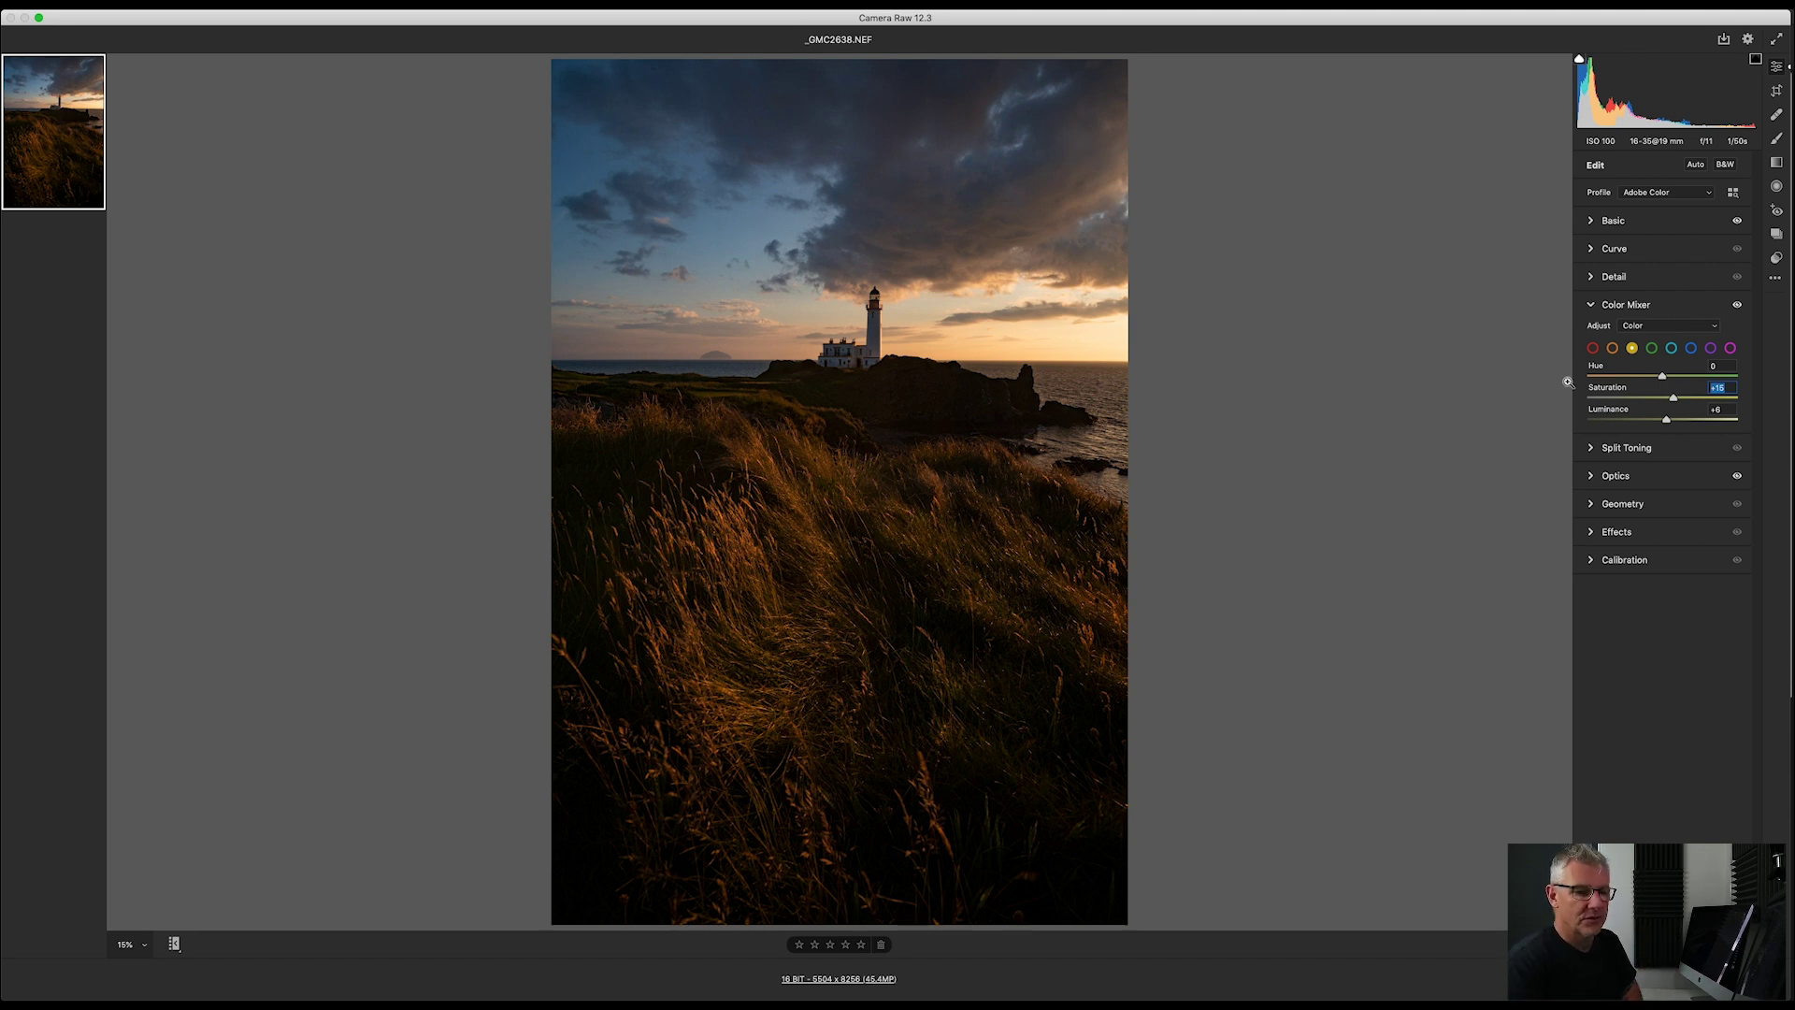
# - Expand Split Toning, then lower the blues to Saturation -8 and Luminance -9 in the Color Mixer
pyautogui.click(1593, 307)
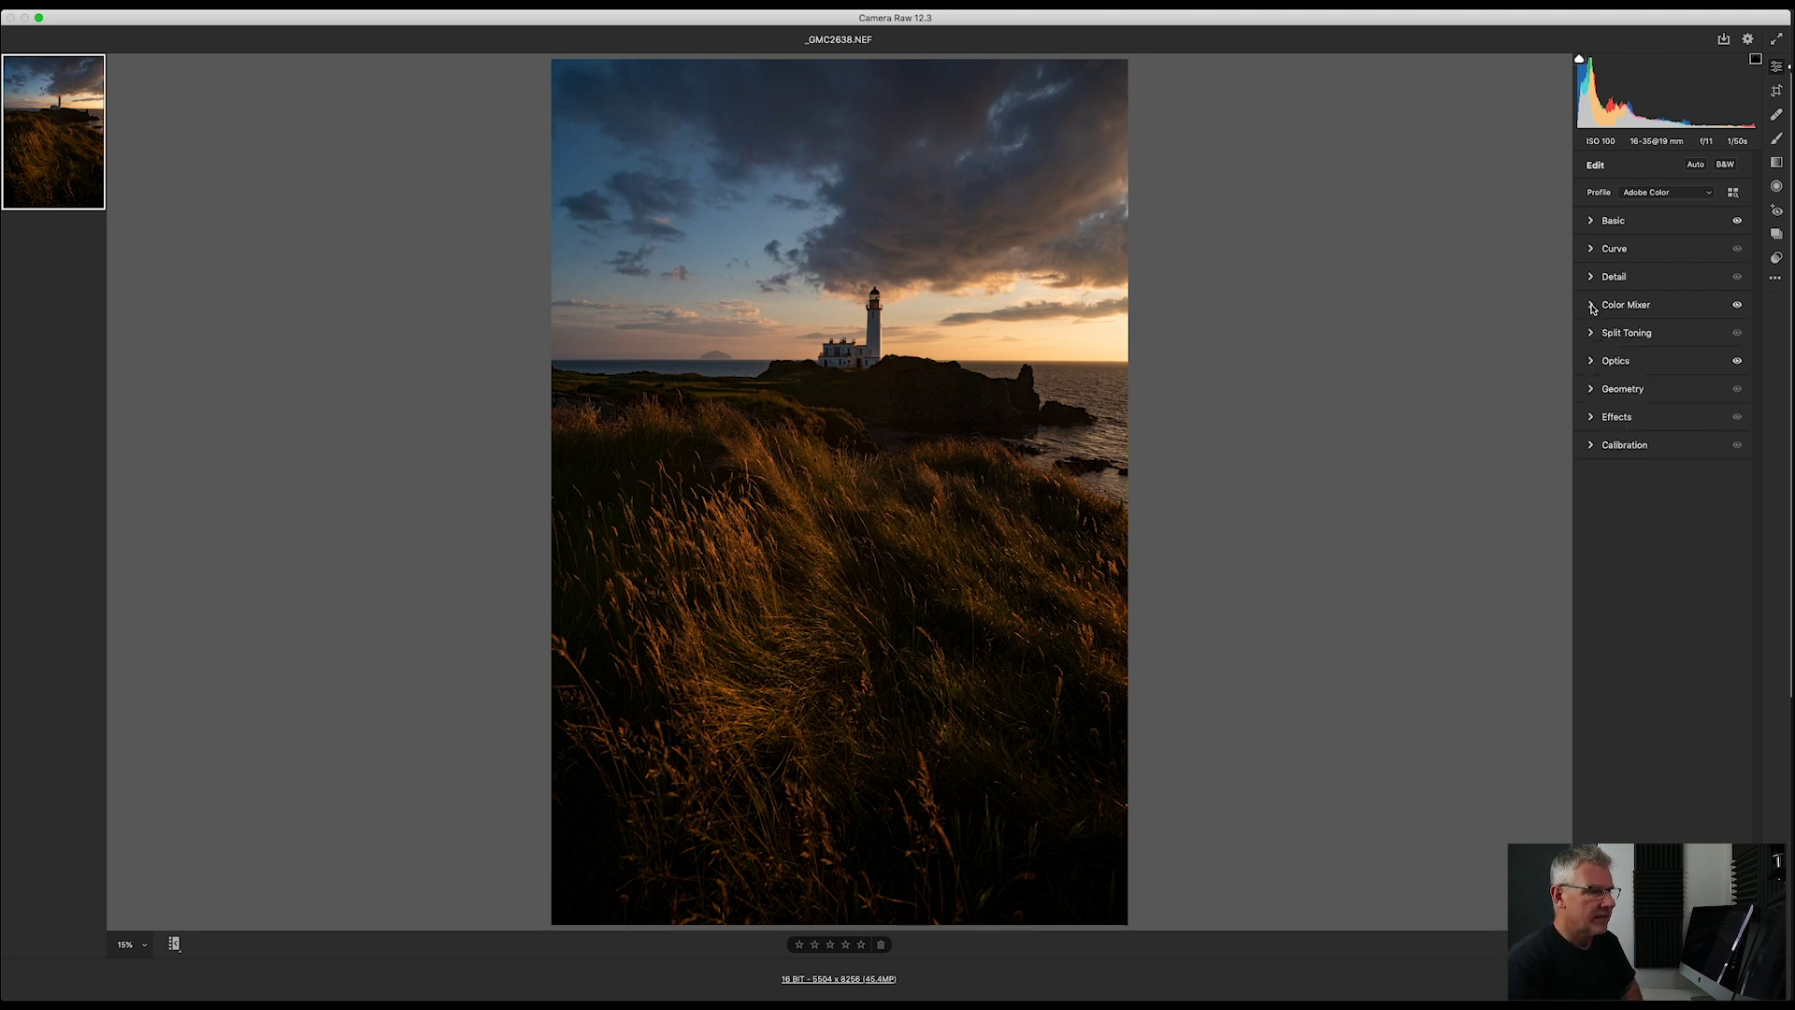
pyautogui.click(1591, 335)
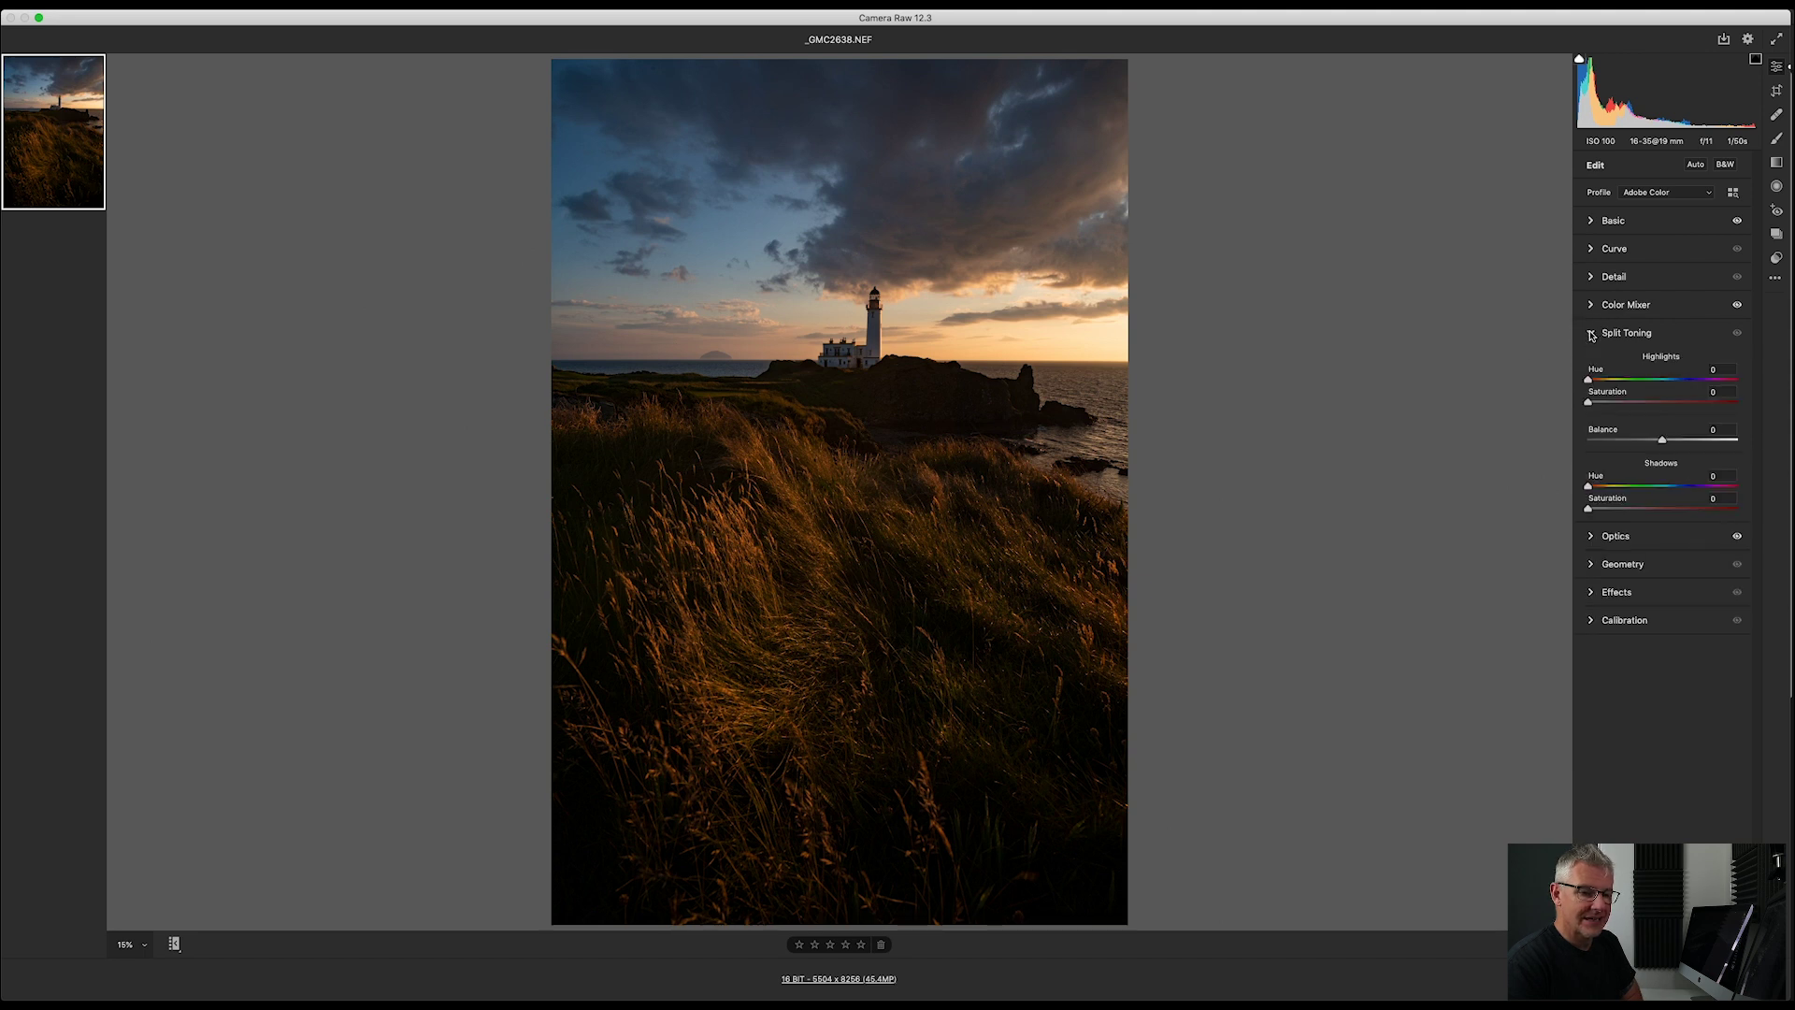
pyautogui.click(1591, 306)
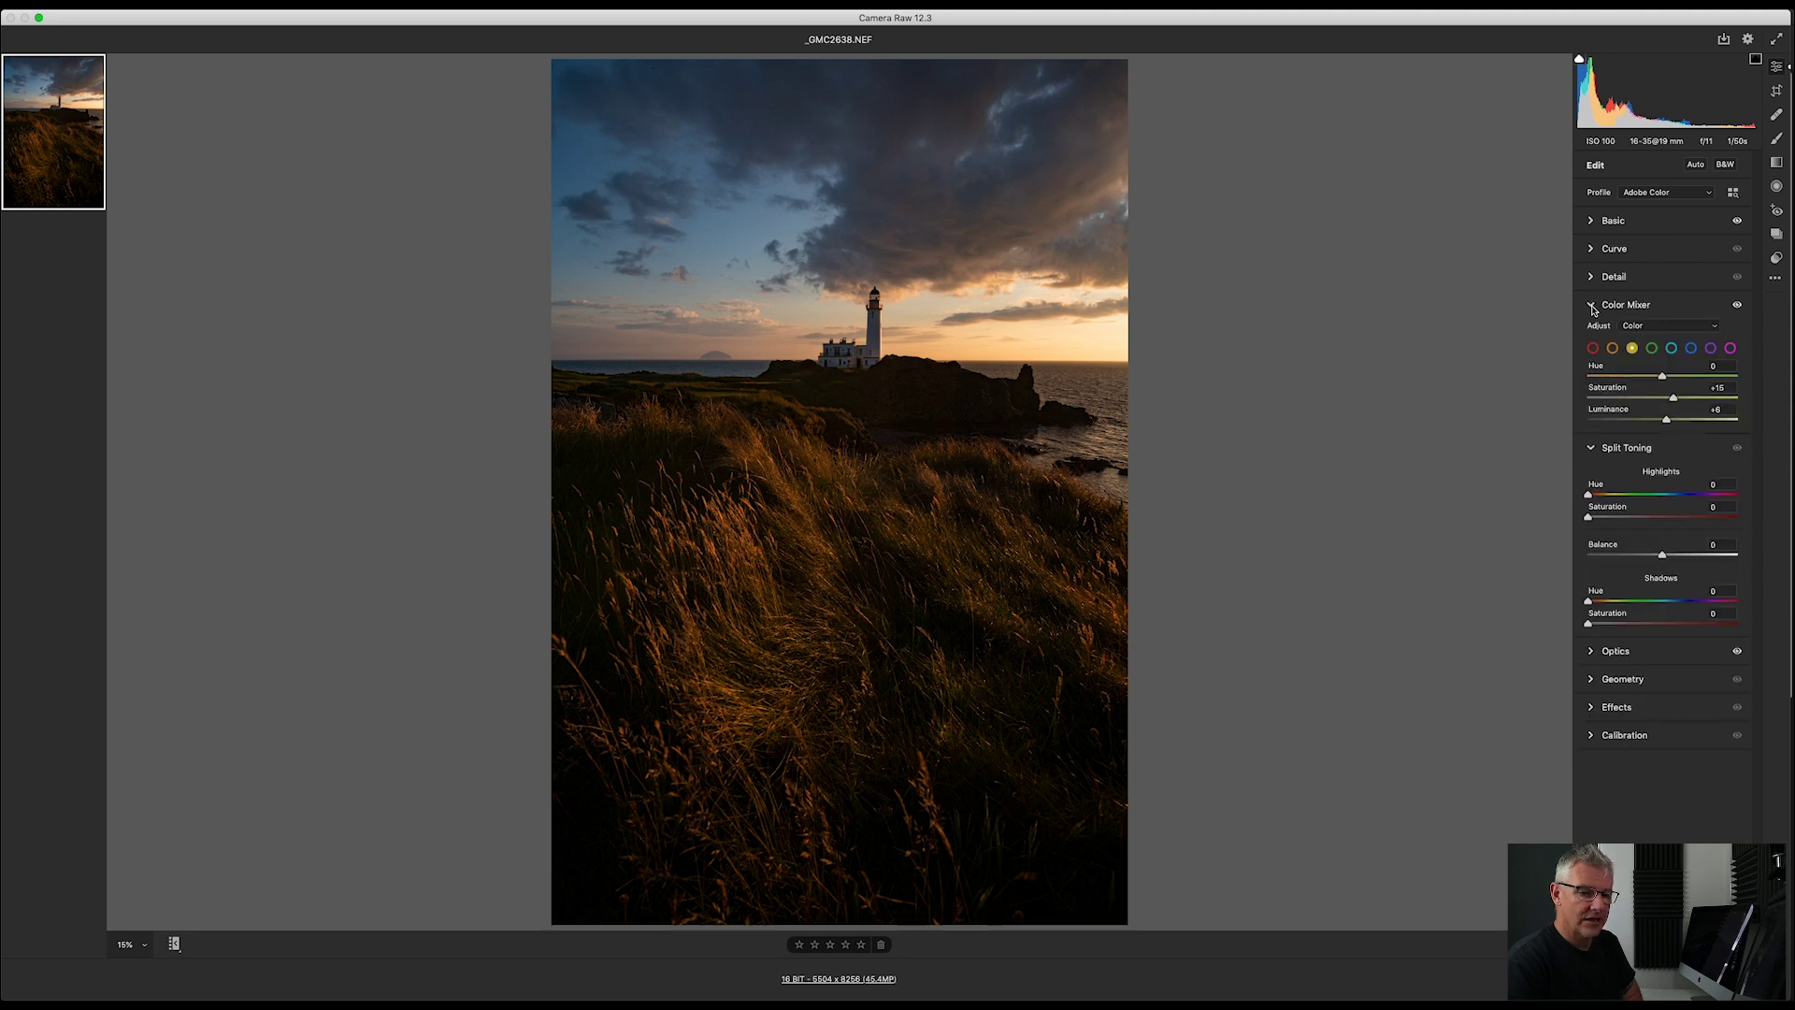
pyautogui.click(1691, 350)
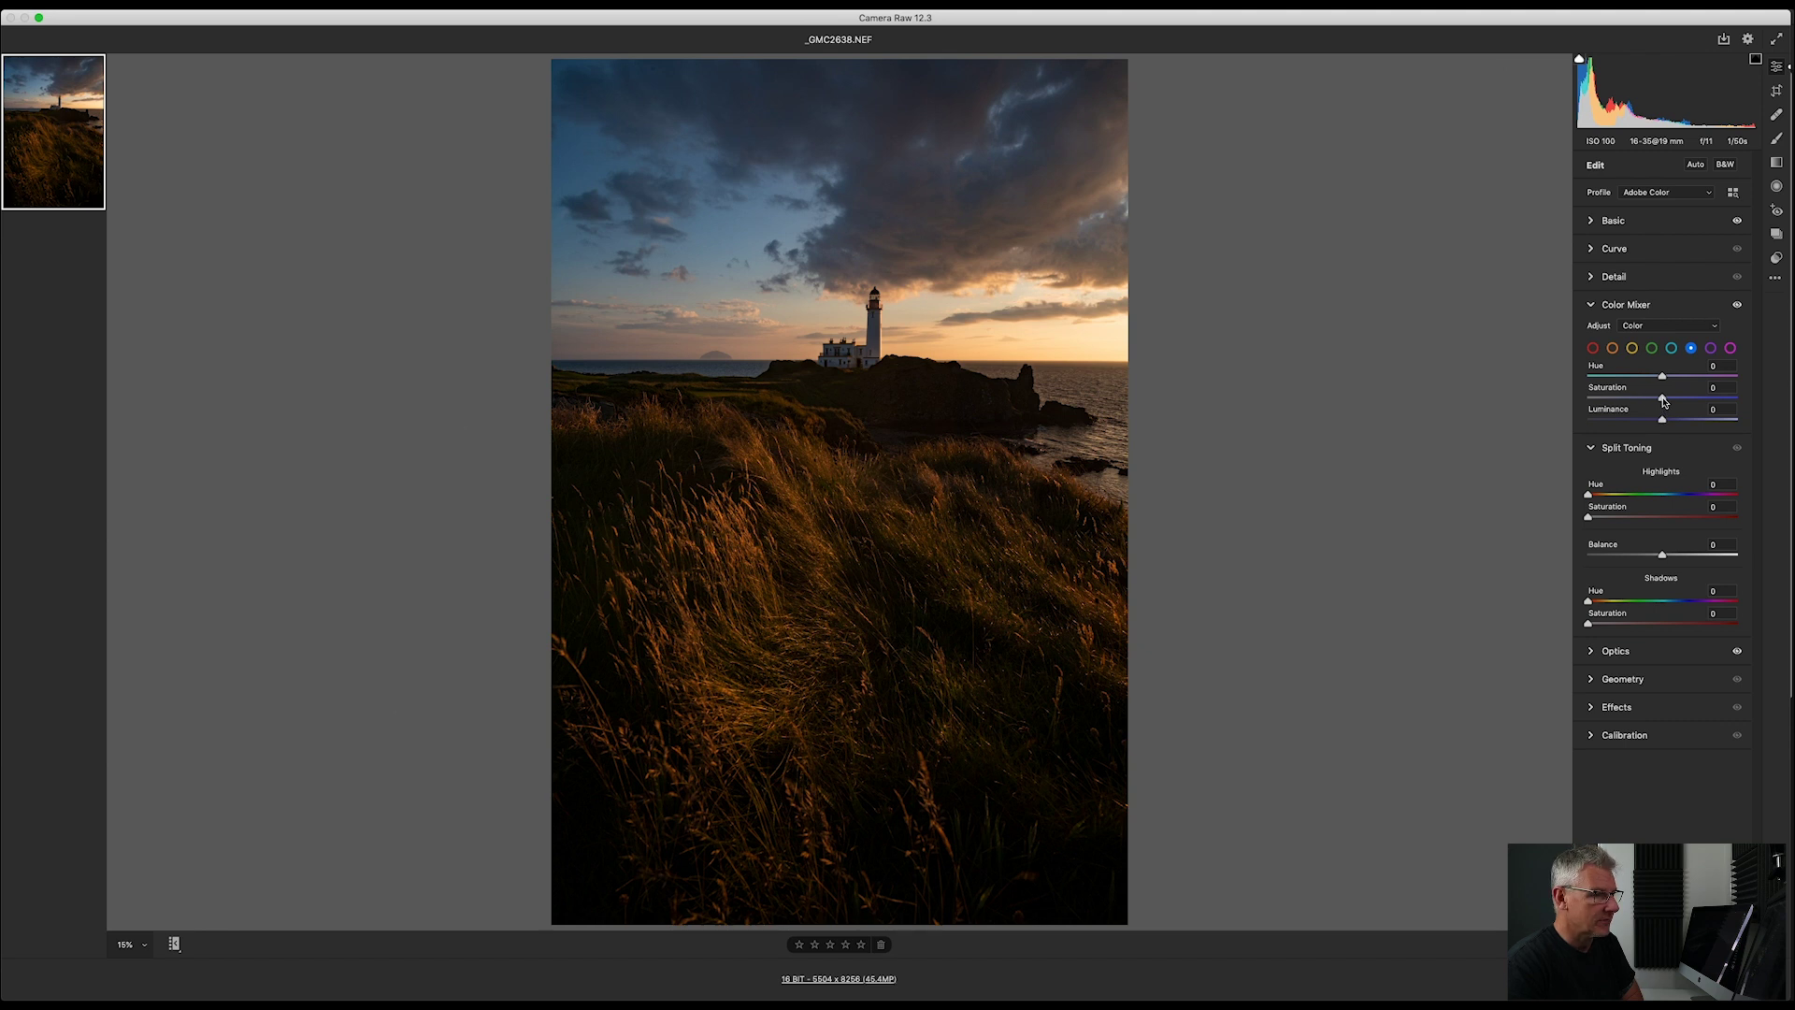
pyautogui.moveTo(1664, 400); pyautogui.dragTo(1655, 400)
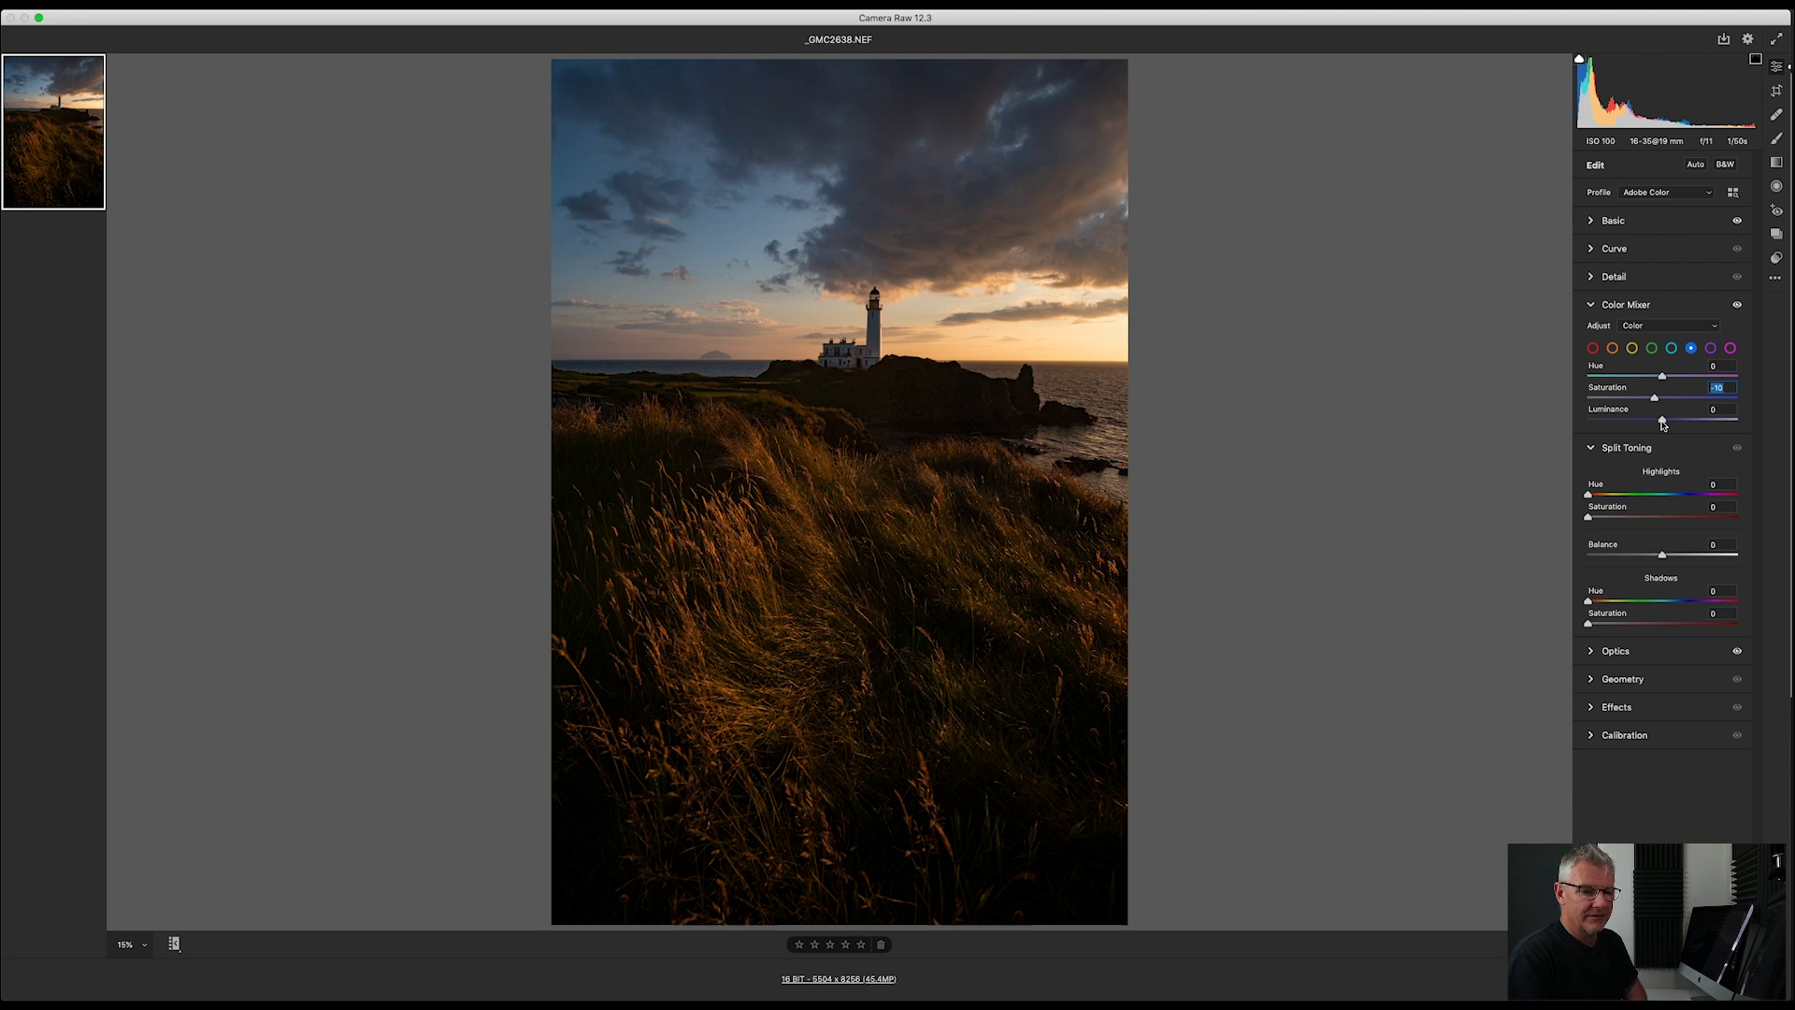
pyautogui.click(1662, 423)
pyautogui.moveTo(1662, 423); pyautogui.dragTo(1655, 426)
pyautogui.click(1592, 307)
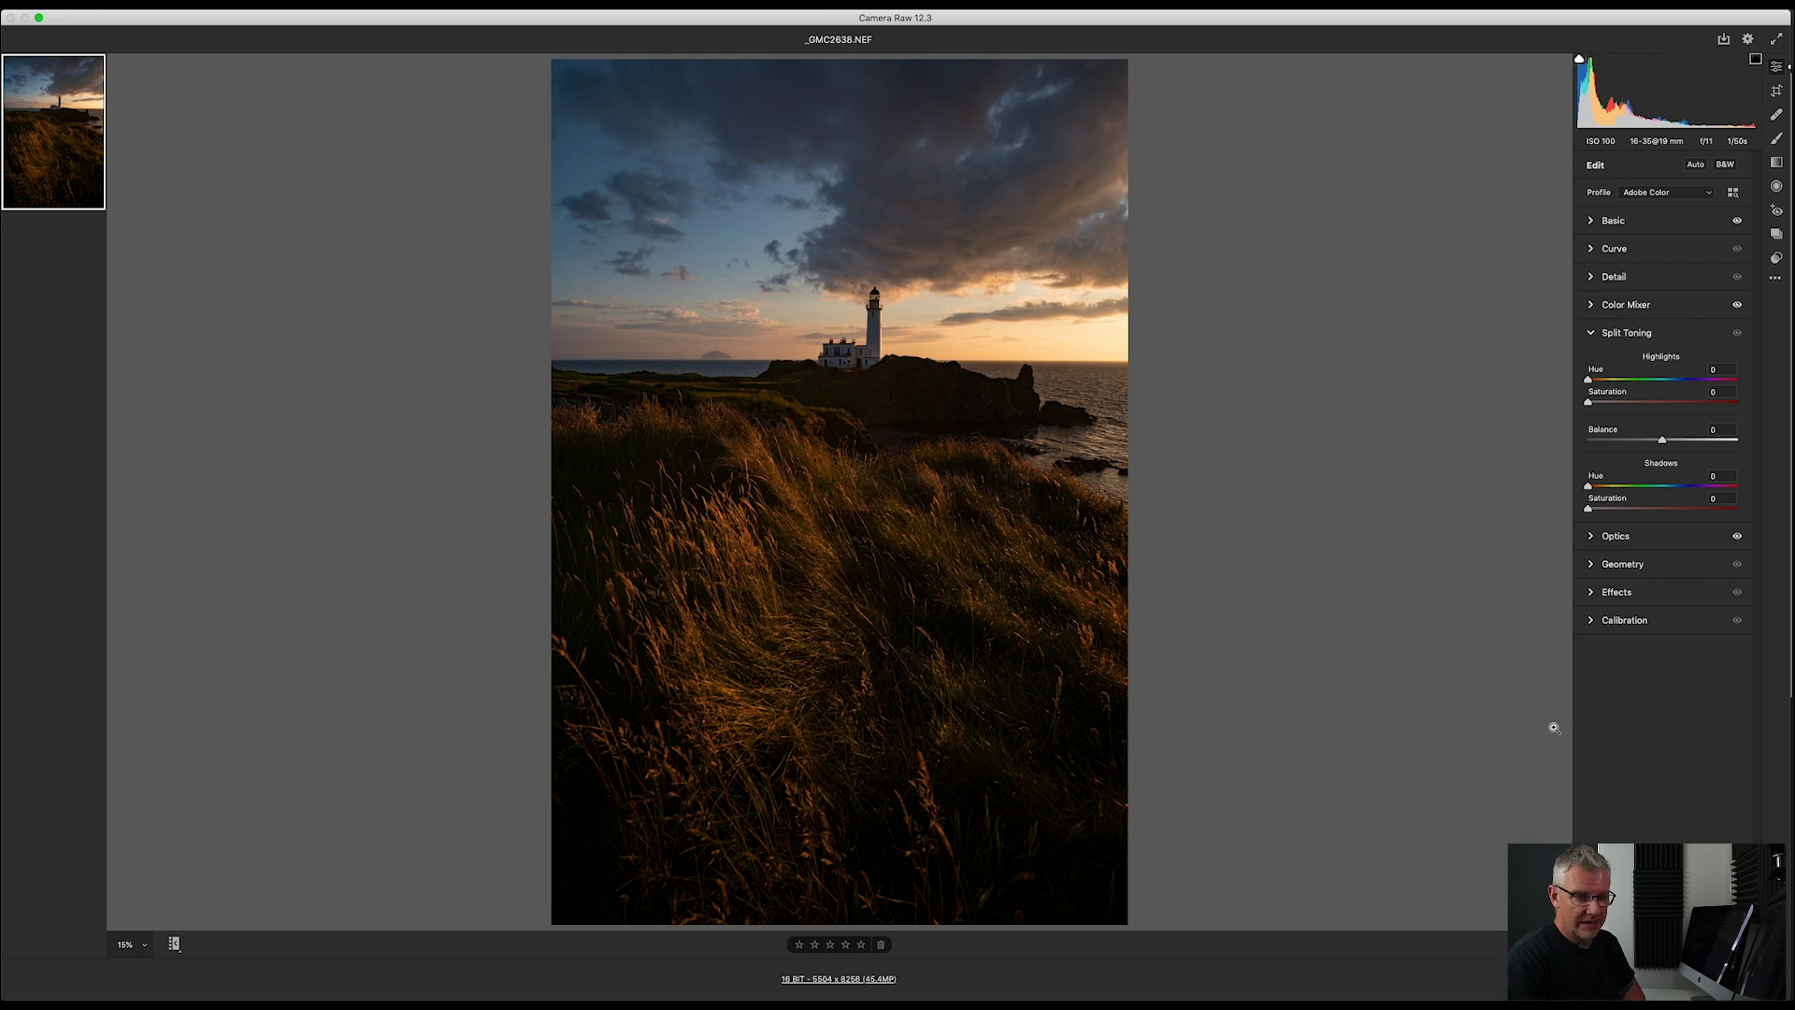
# - Straighten the horizon to a -0.14° angle and open the photo in Photoshop
pyautogui.click(1777, 91)
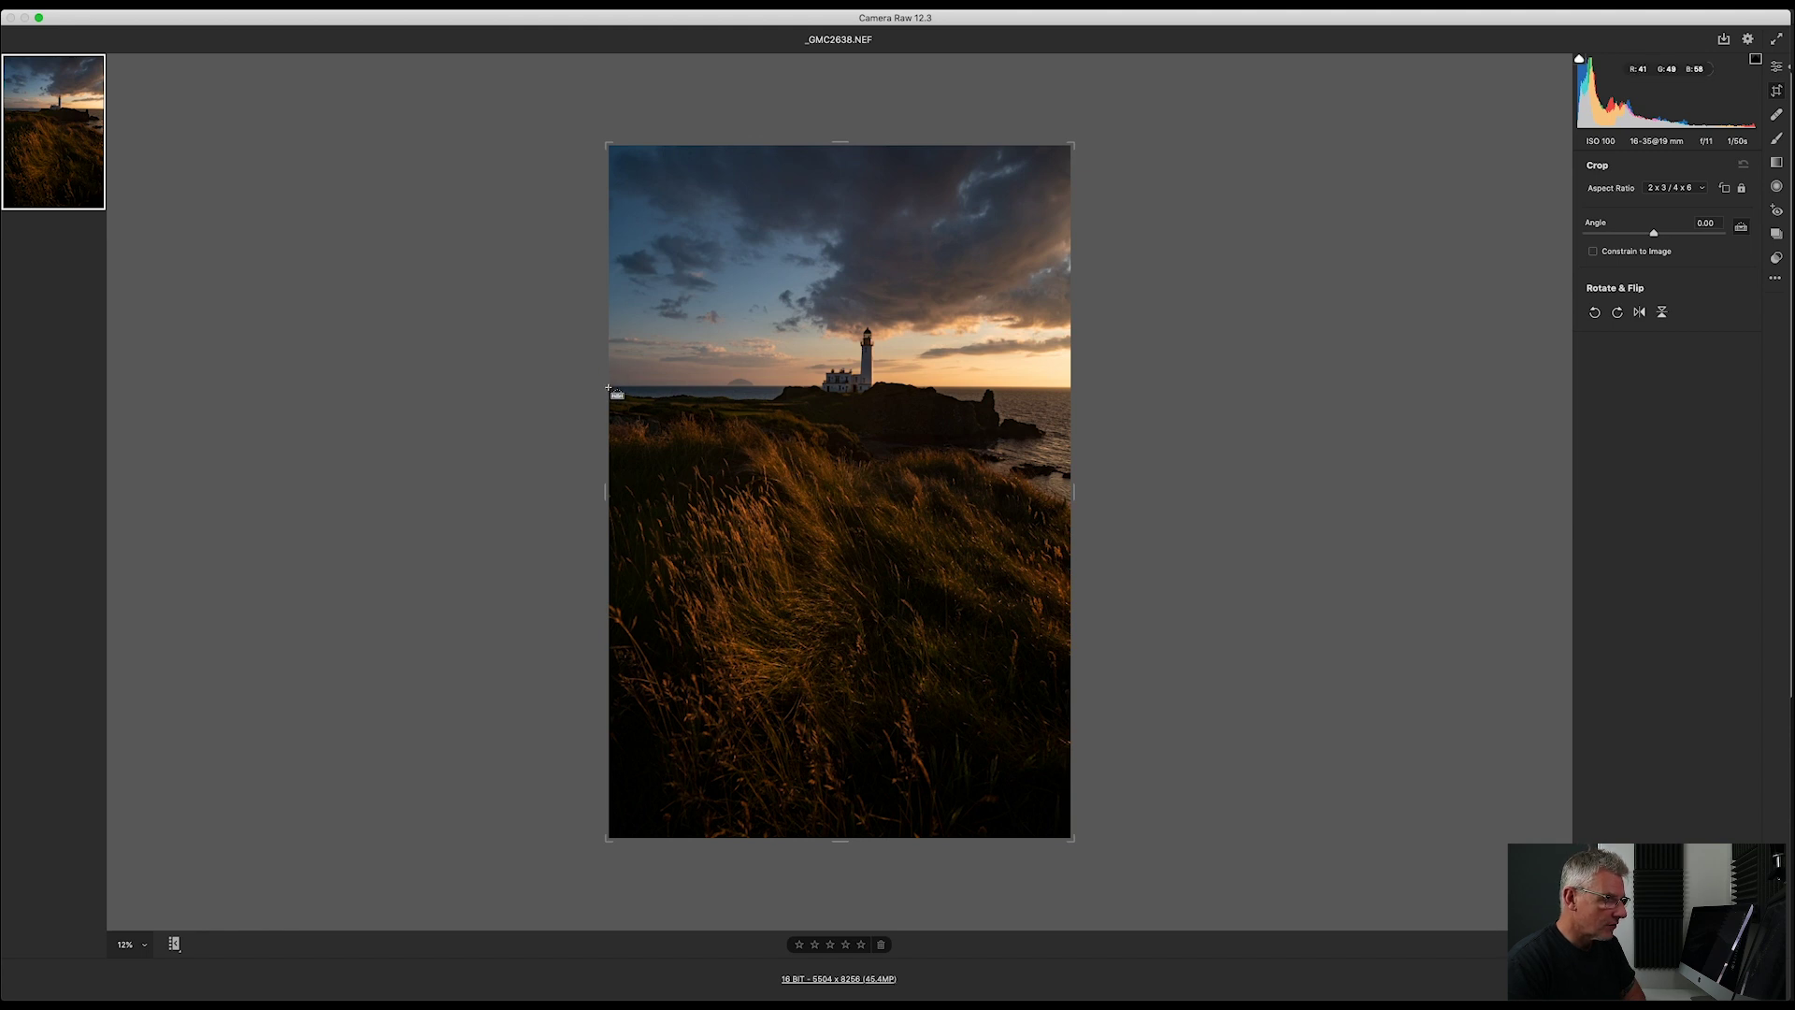
pyautogui.moveTo(609, 387); pyautogui.dragTo(1179, 388)
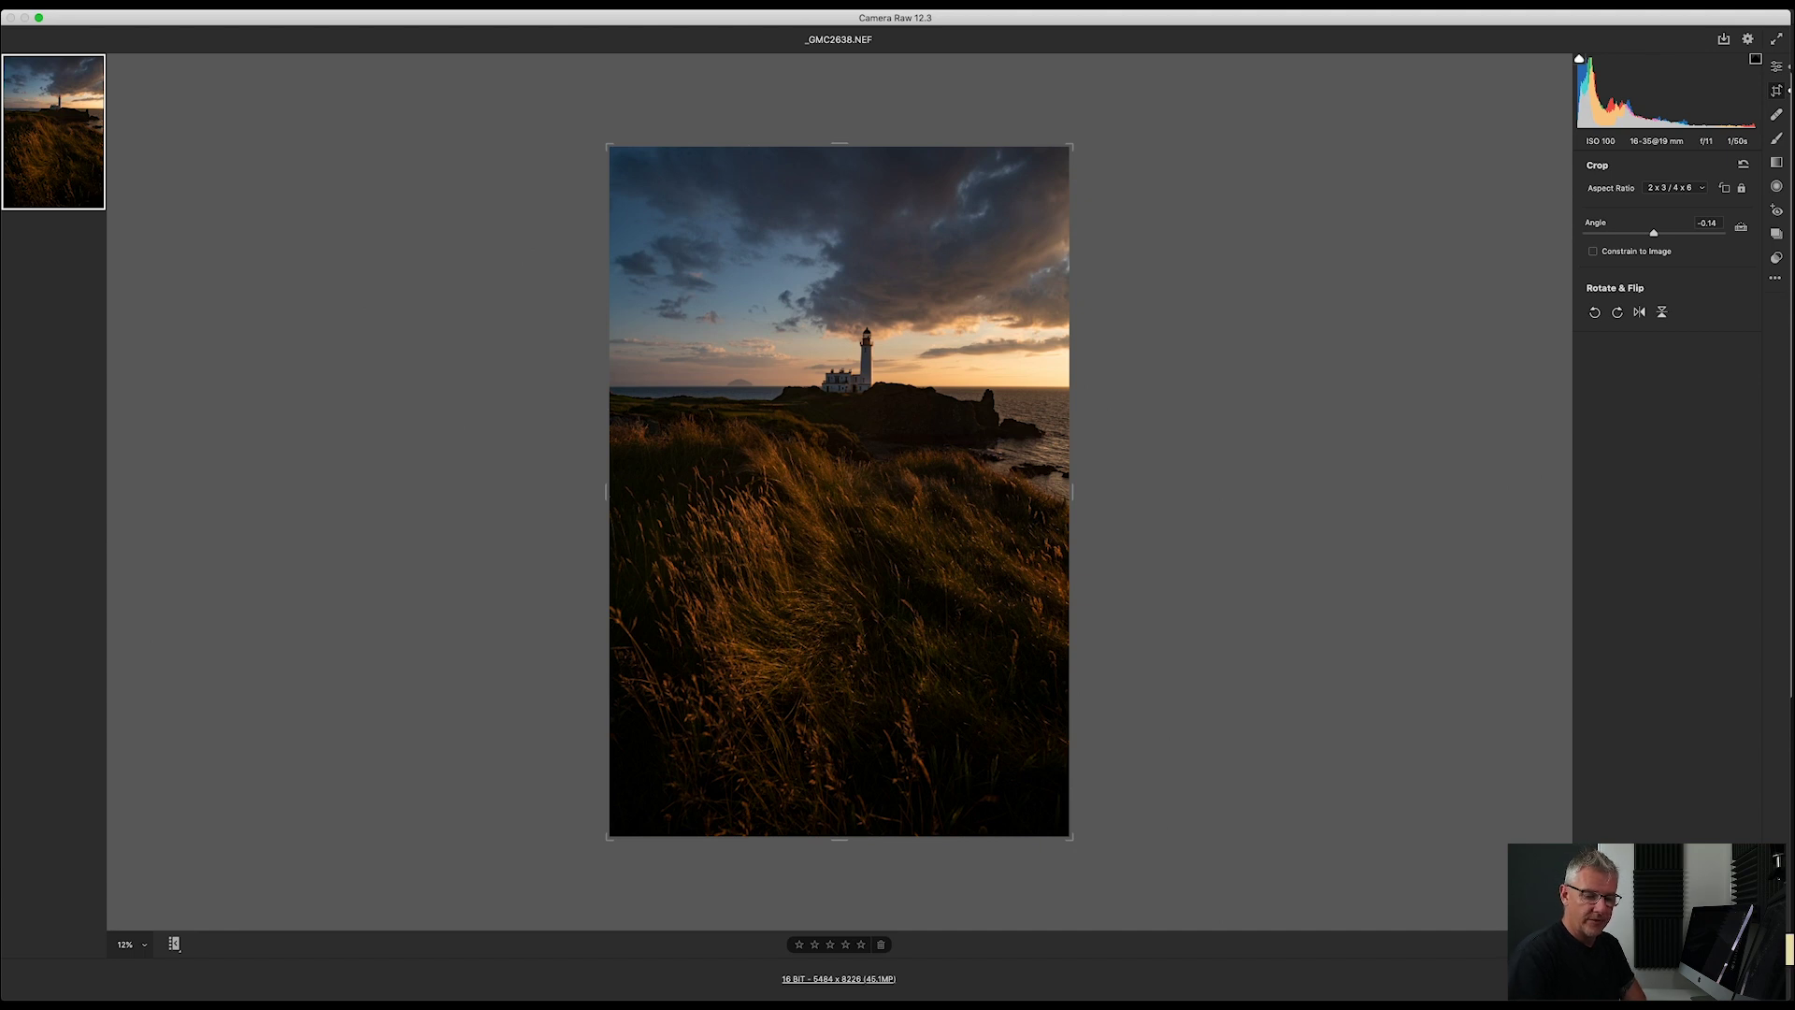
pyautogui.press('Return')
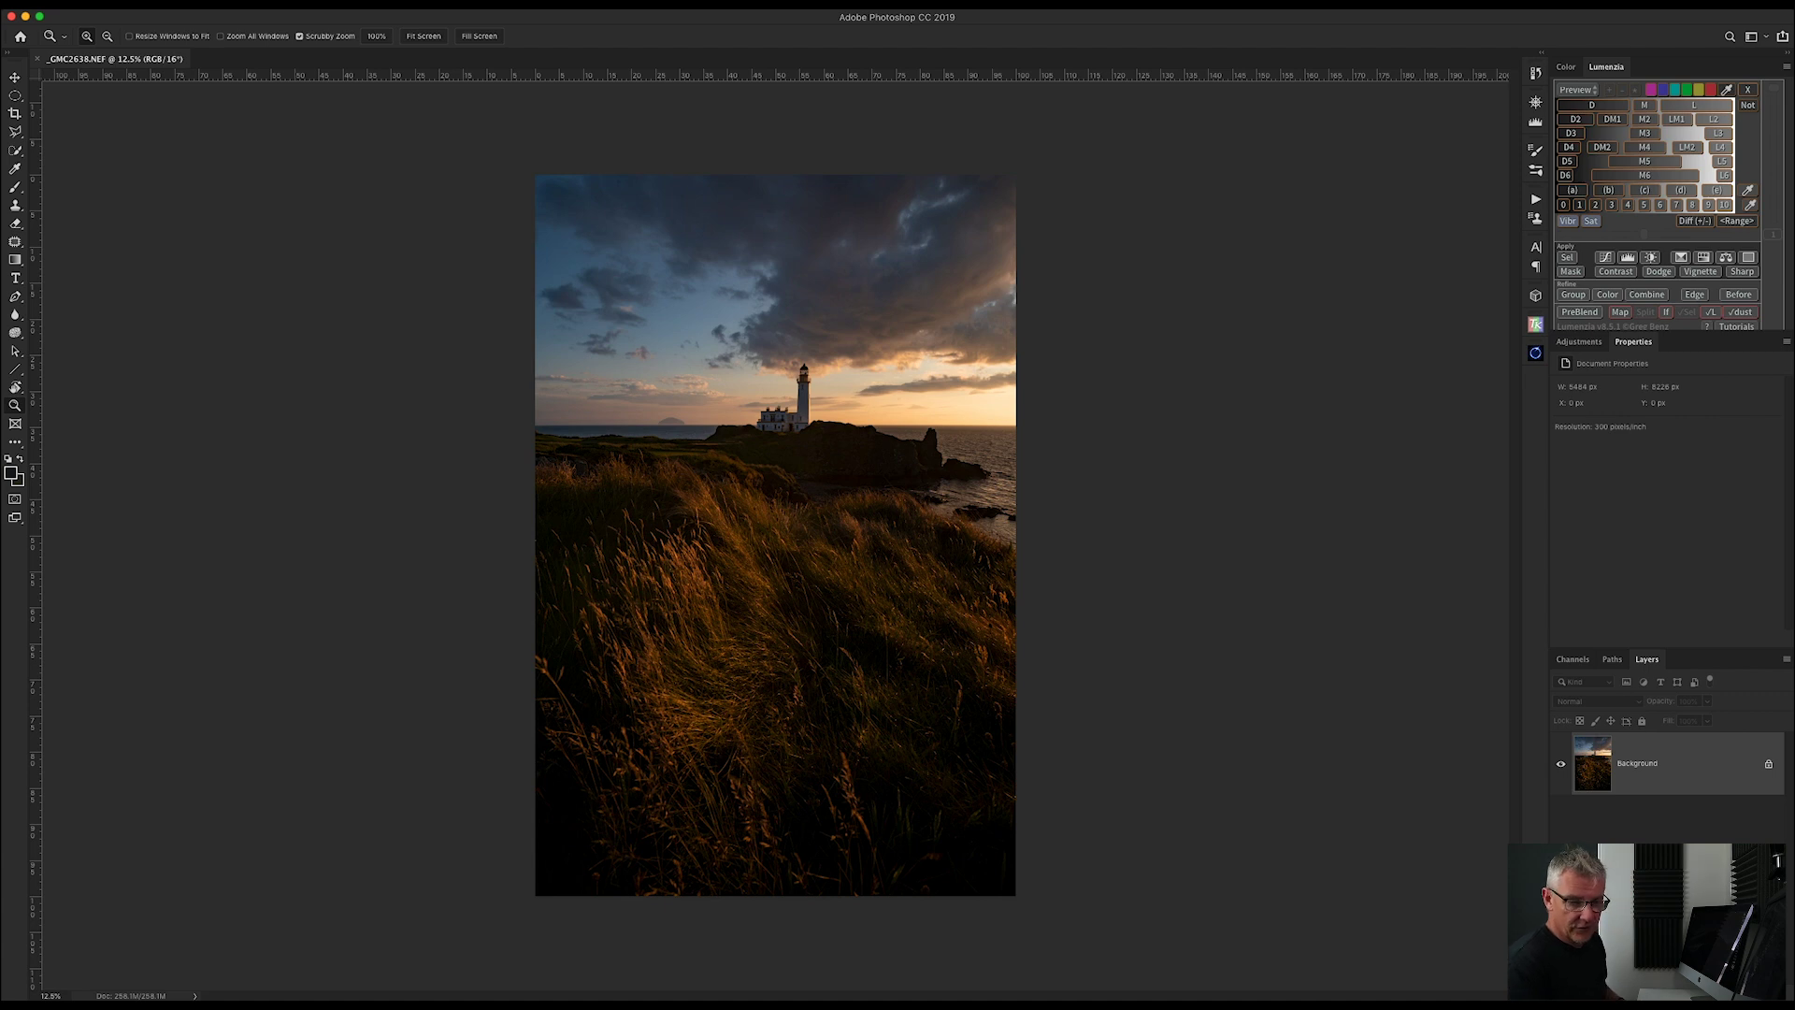
# - Duplicate the Background layer and rename the copy 'Luminar'
pyautogui.press('super+j')
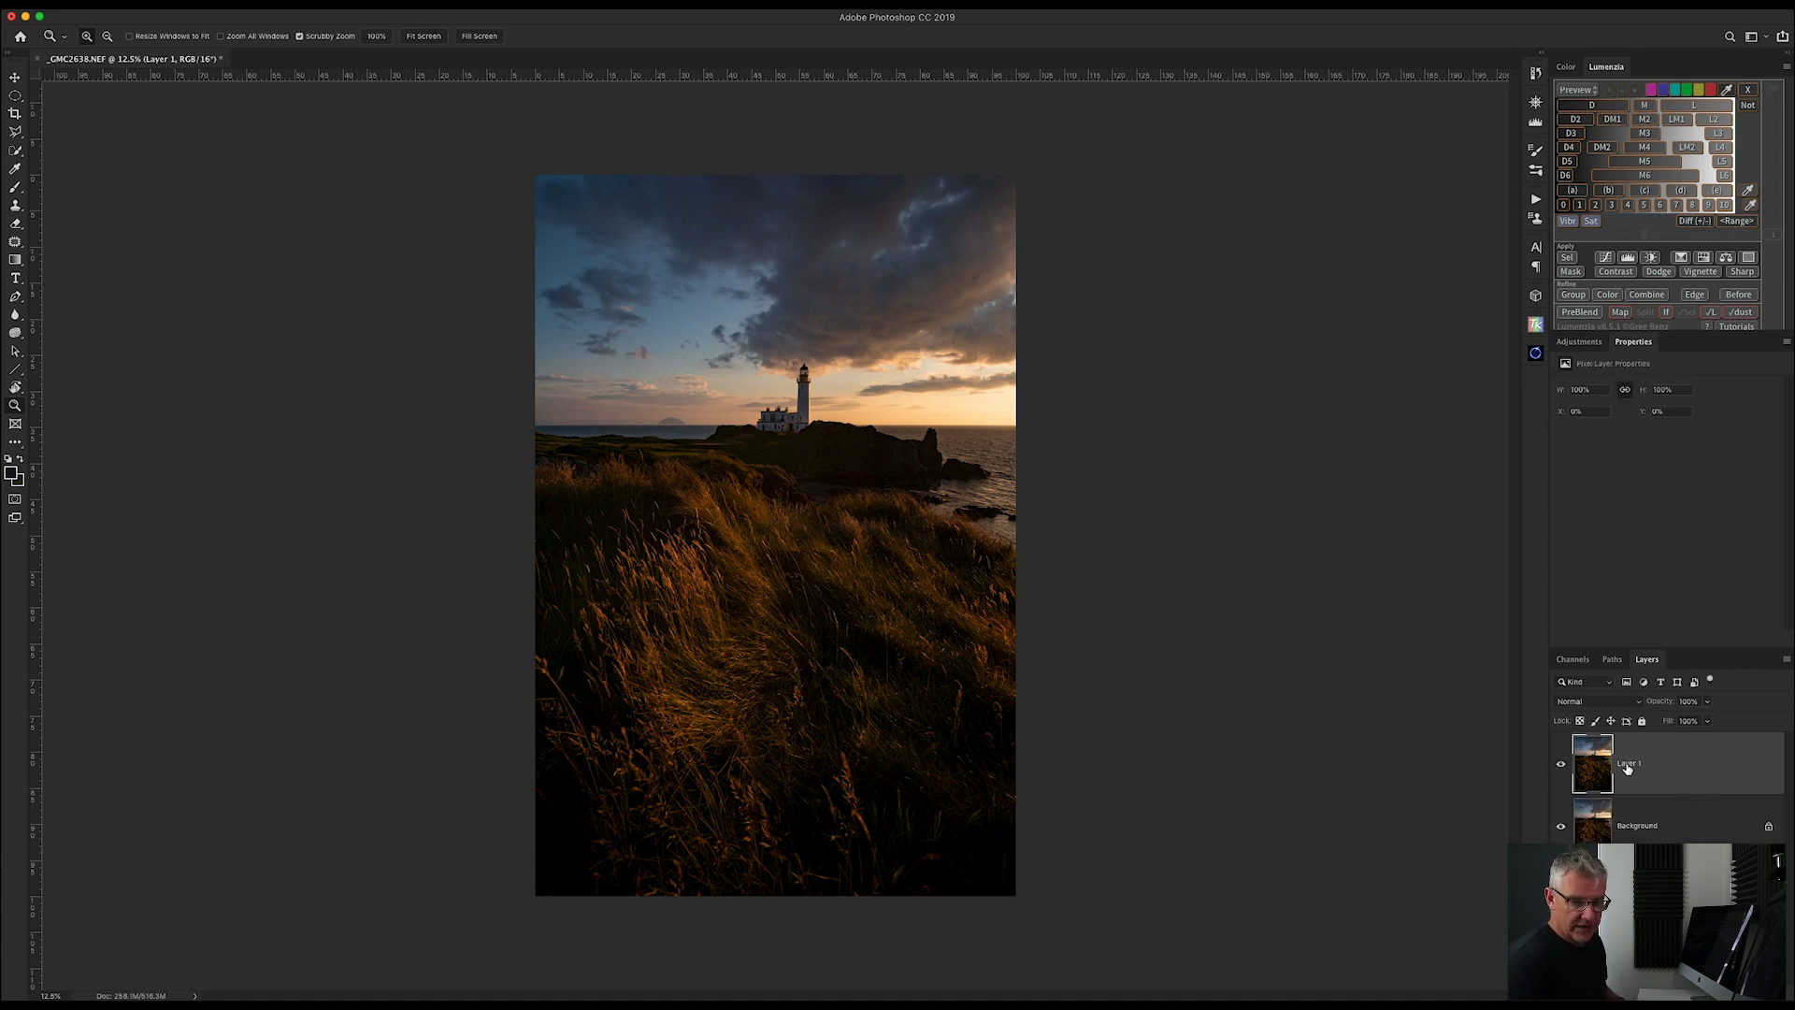
pyautogui.doubleClick(1629, 765)
pyautogui.press('BackSpace')
pyautogui.write('Luminar')
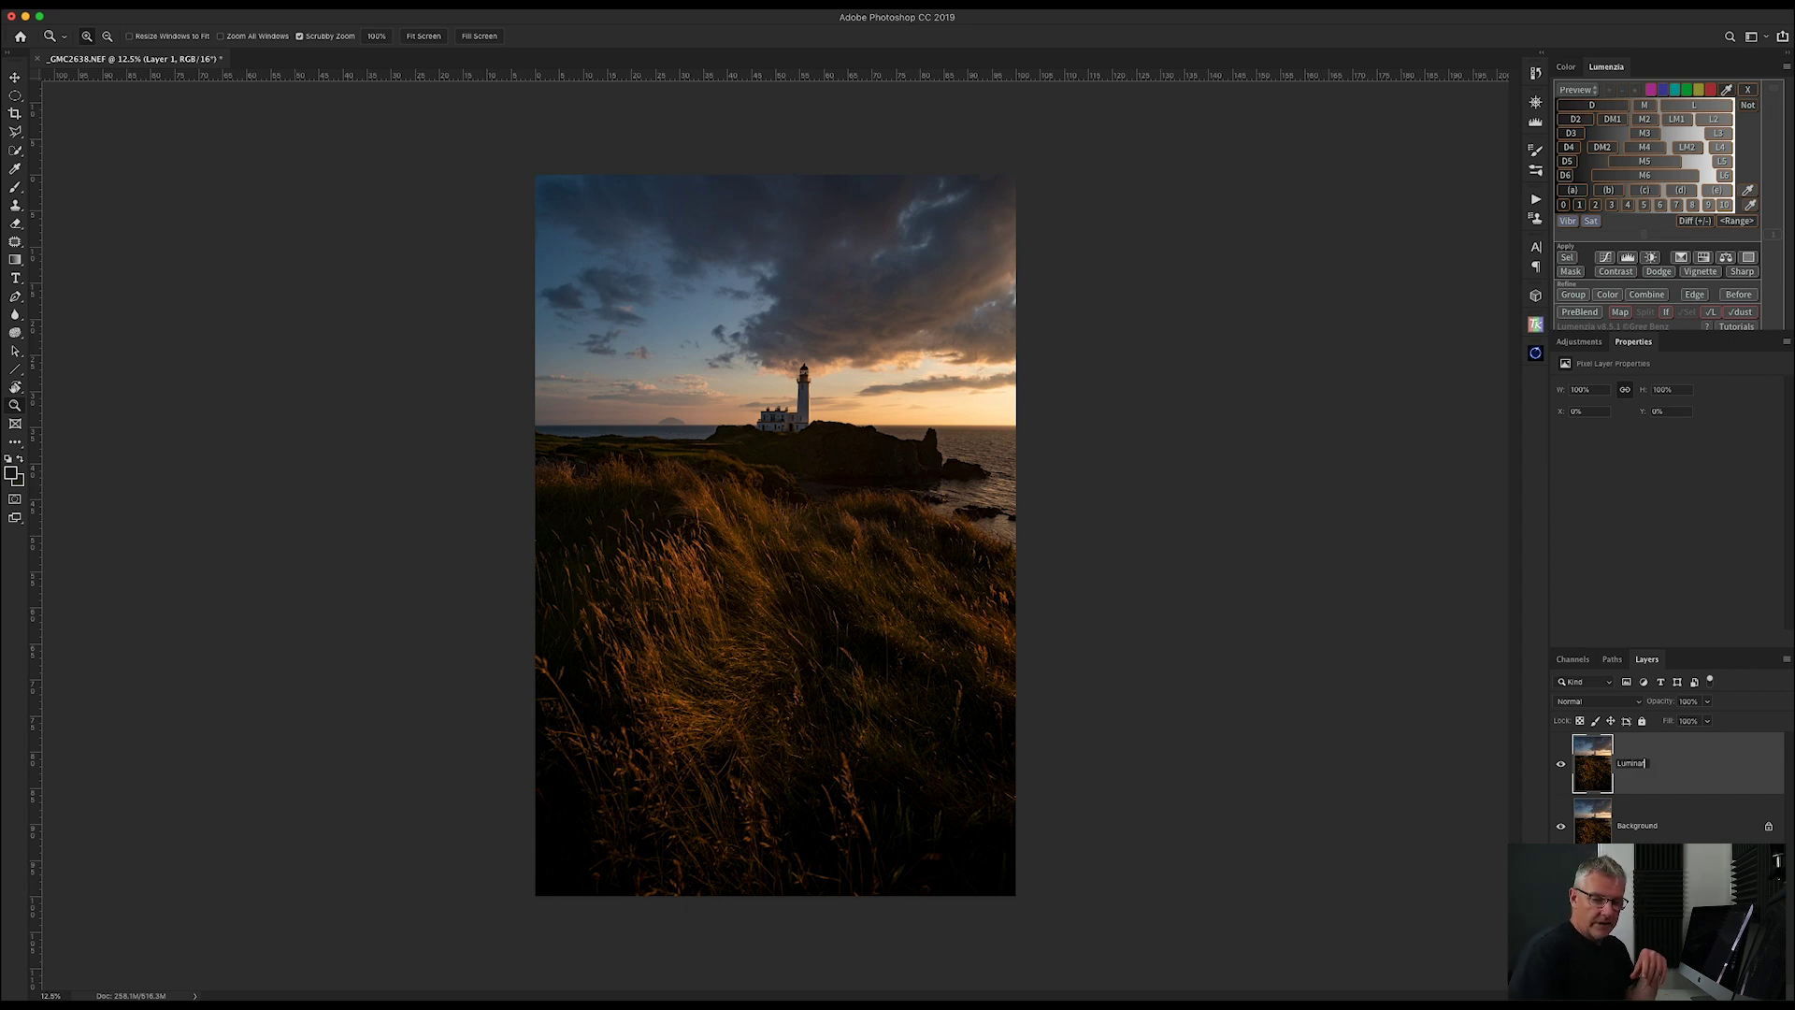
pyautogui.press('Return')
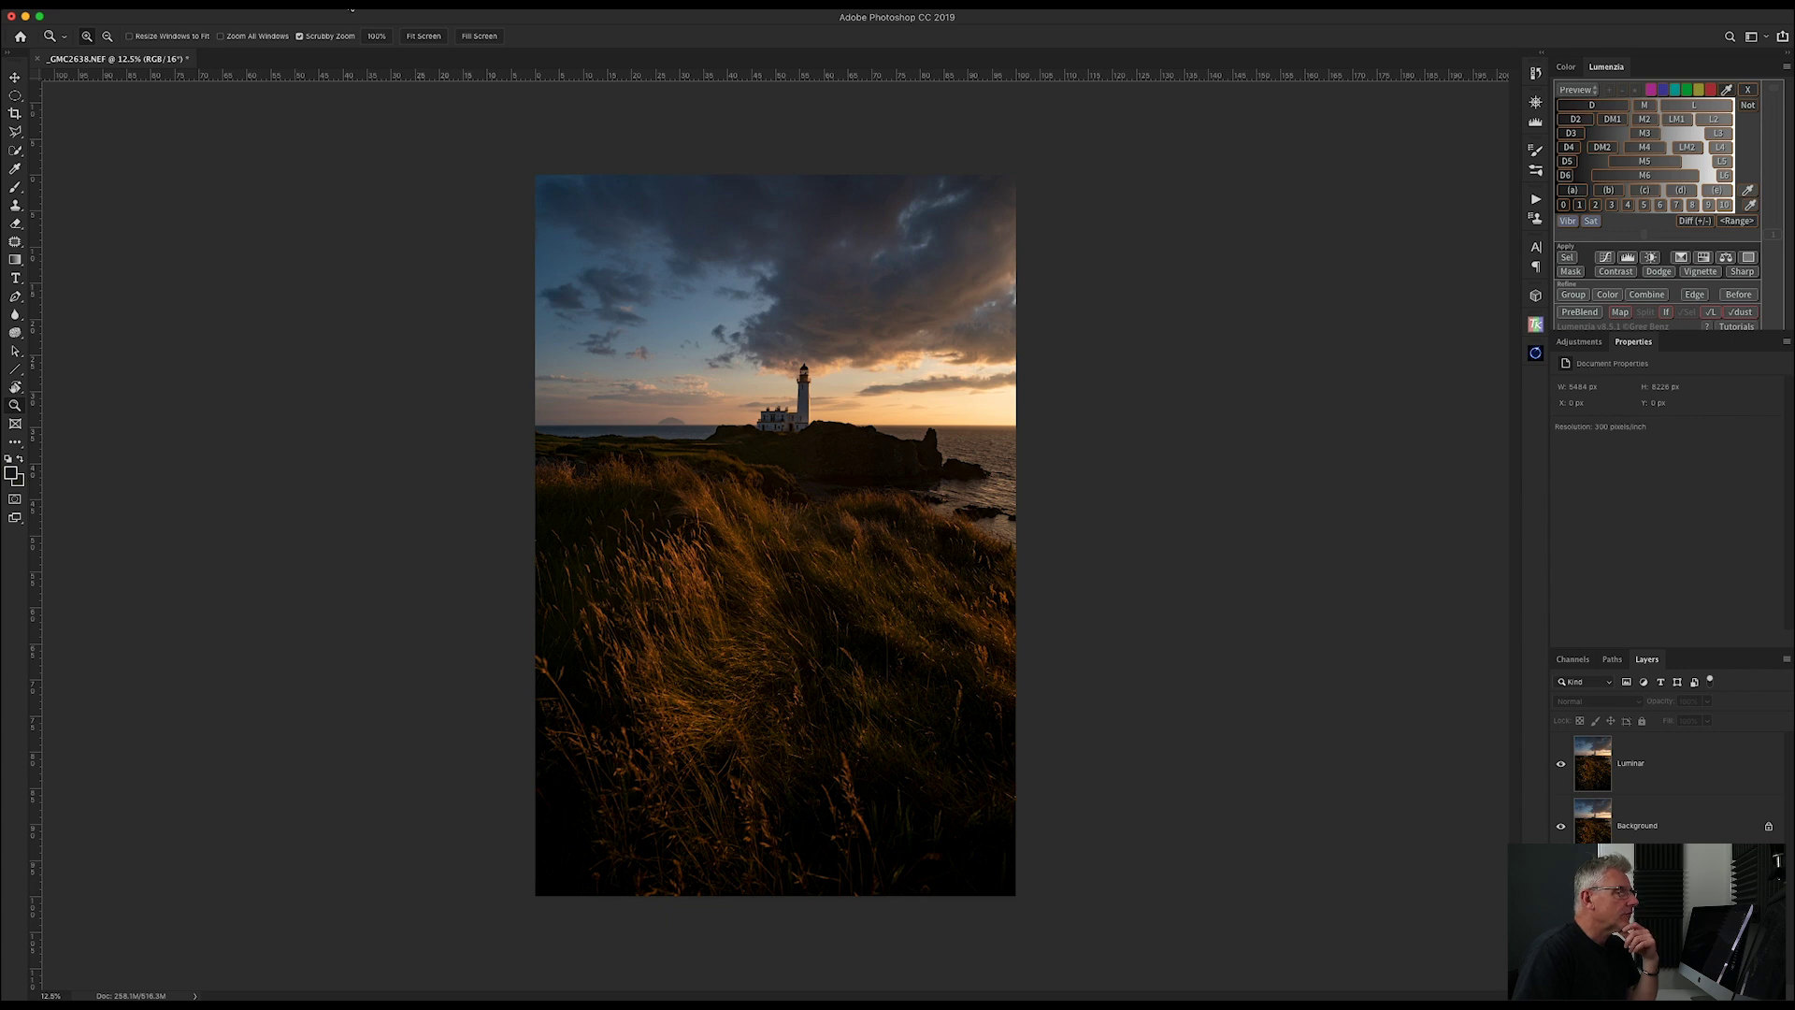
# - Apply Filter > Skylum Software > Luminar 4 to the selected Luminar layer
pyautogui.click(352, 9)
pyautogui.click(358, 9)
pyautogui.click(1691, 776)
pyautogui.click(349, 8)
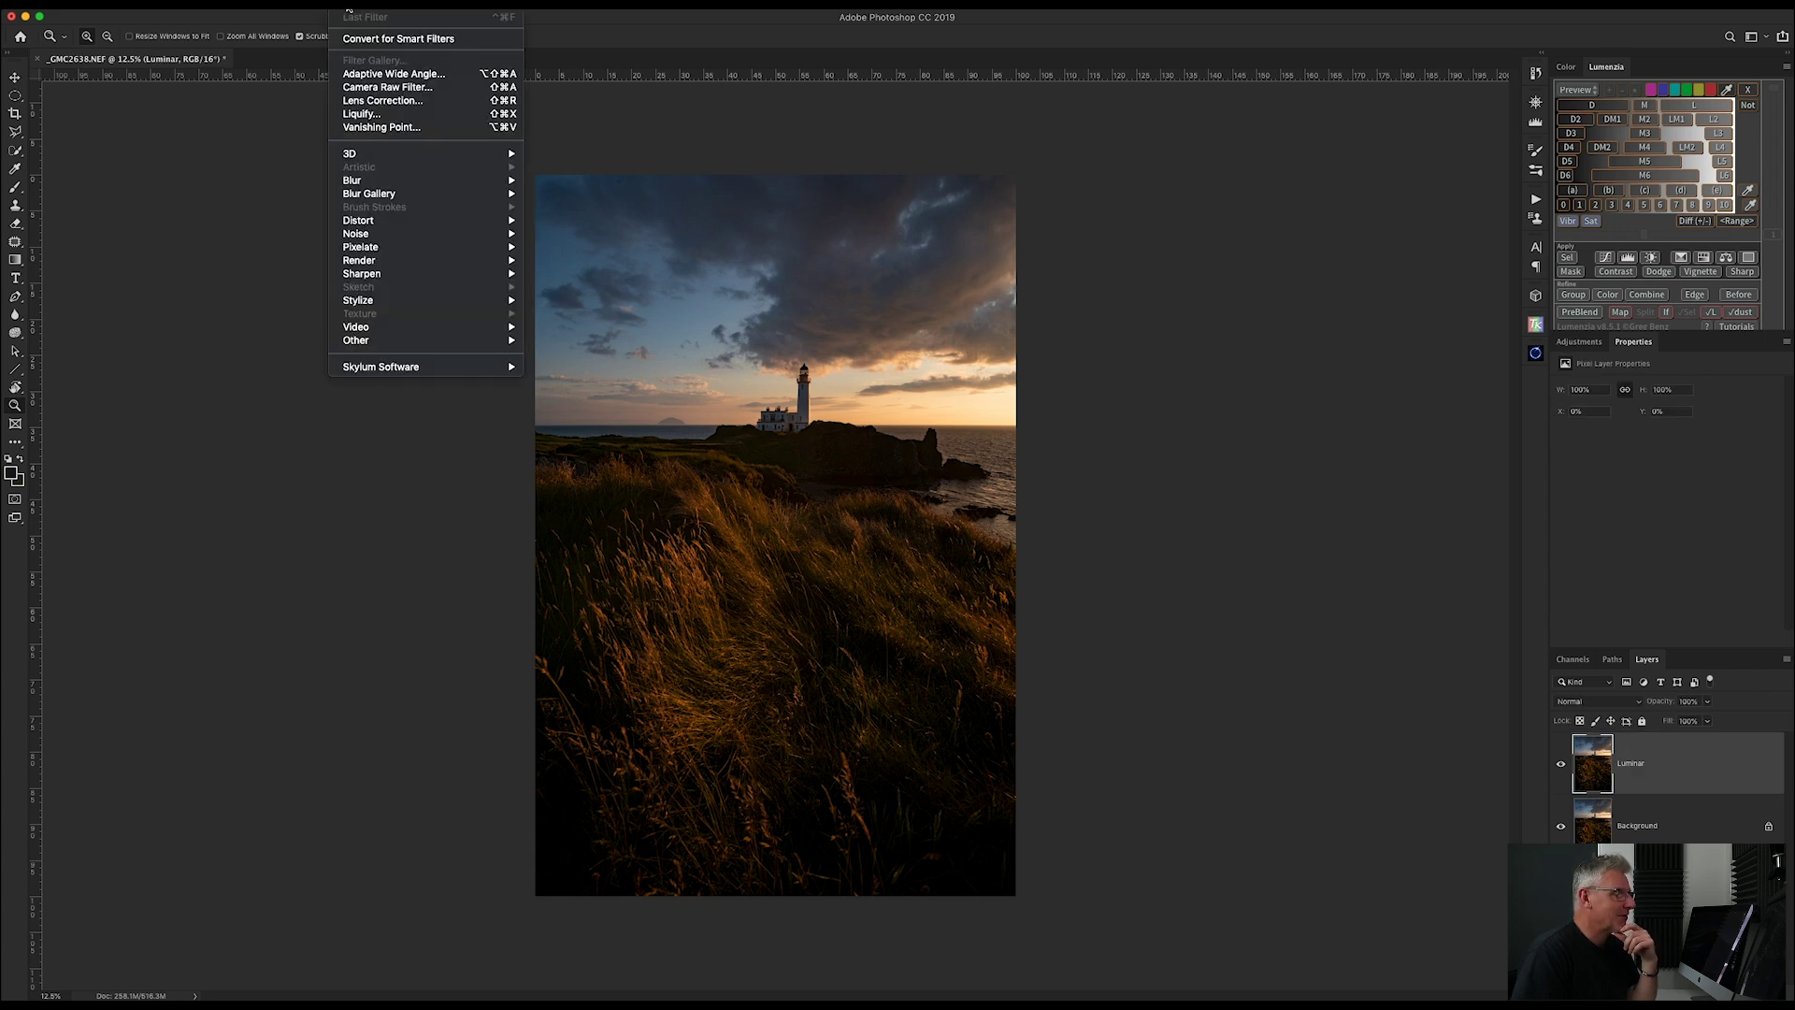
pyautogui.moveTo(415, 371)
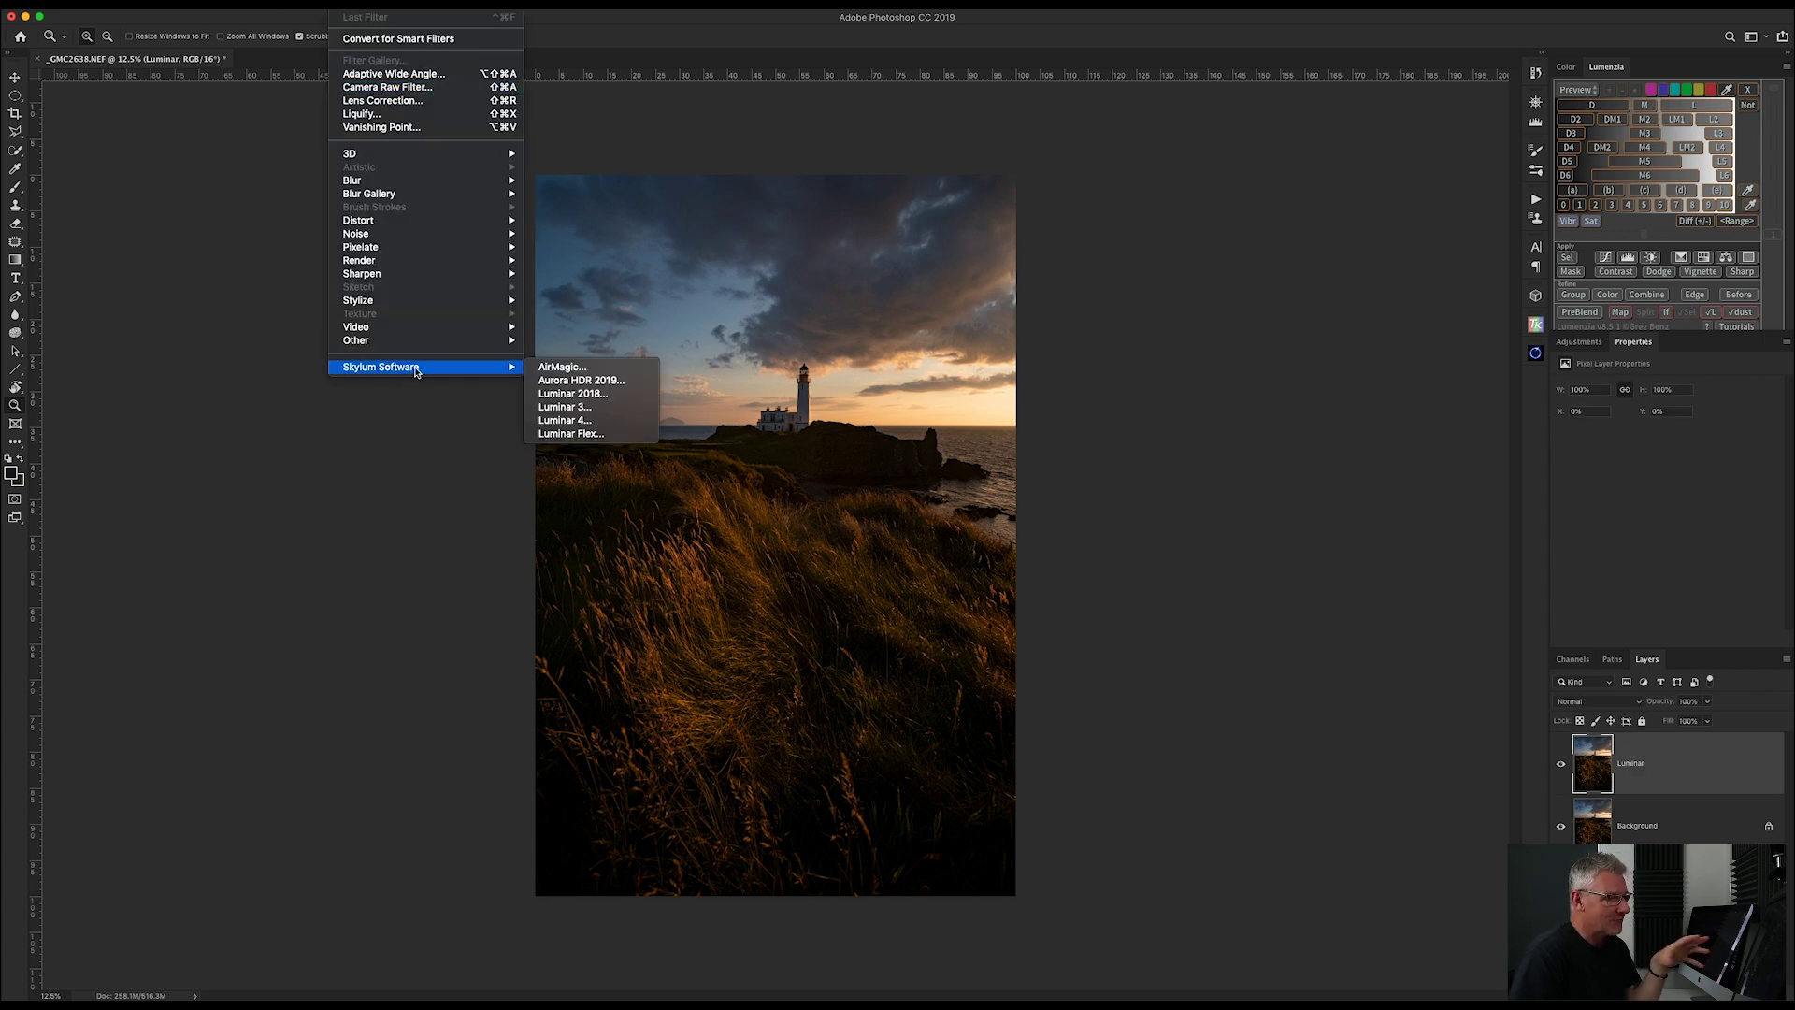
pyautogui.click(542, 421)
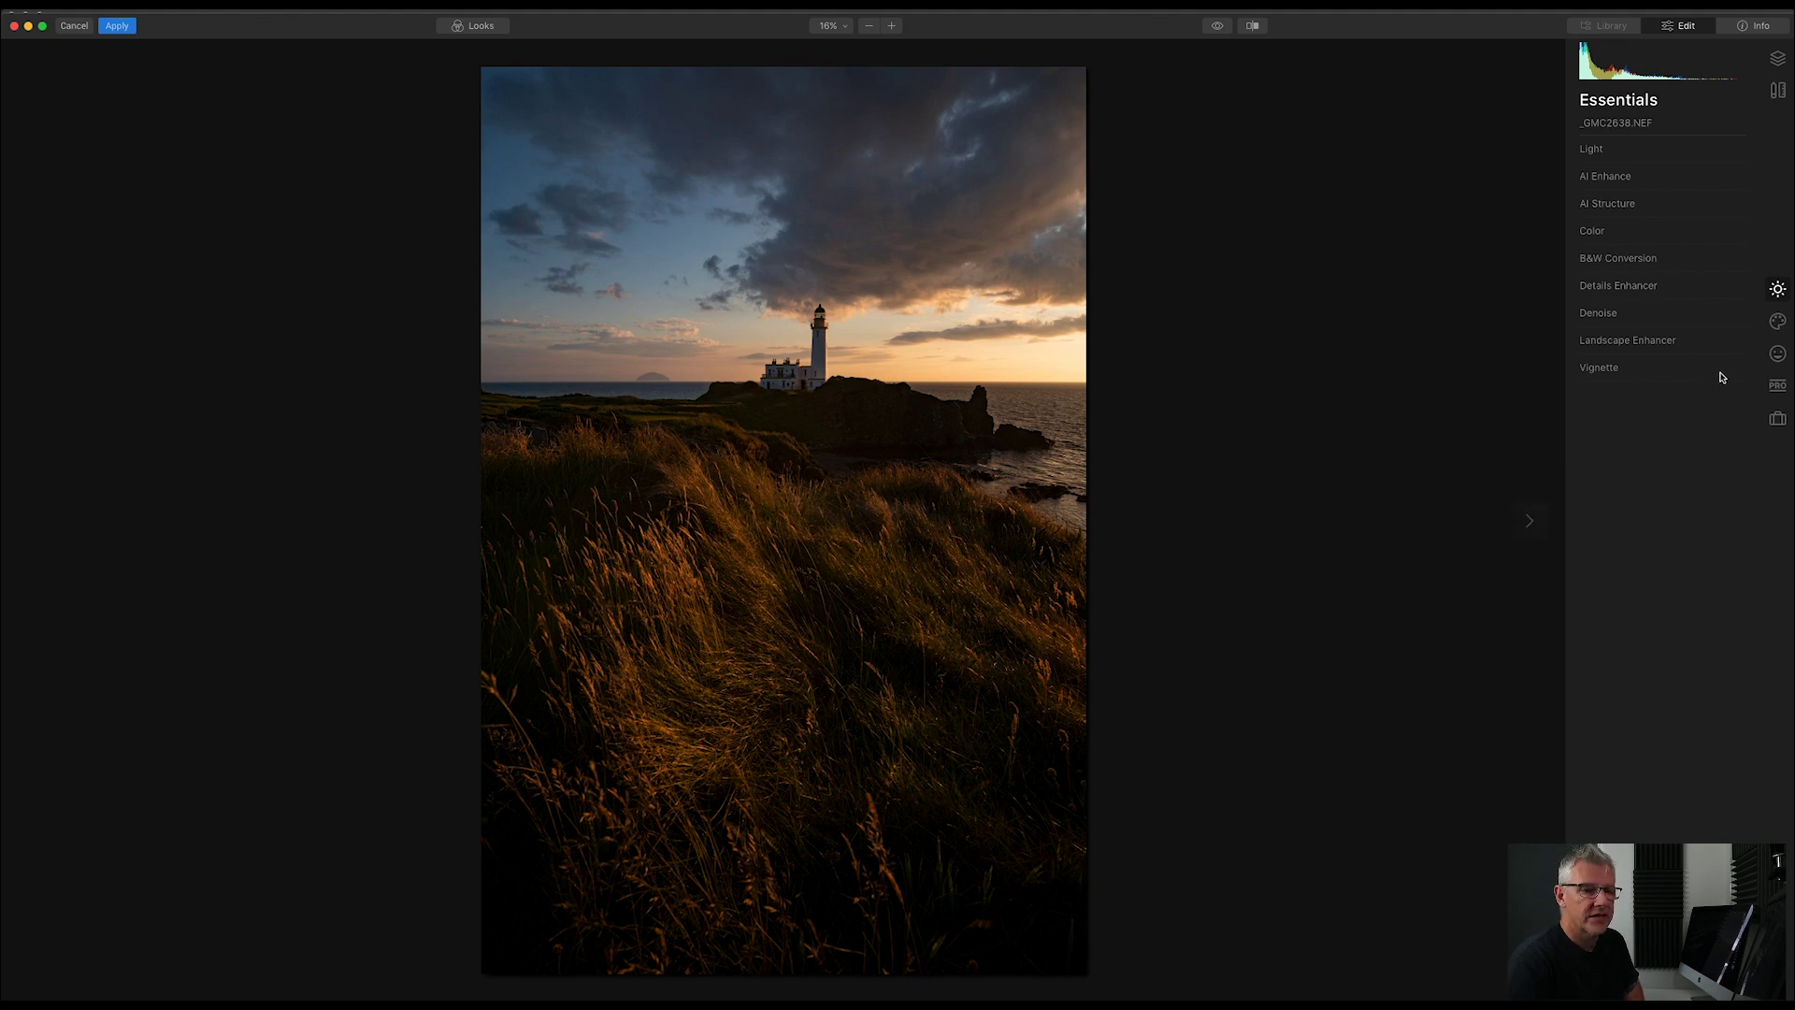
# - In Essentials Light, nudge Temperature warmer and raise Shadows to 38
pyautogui.click(1597, 152)
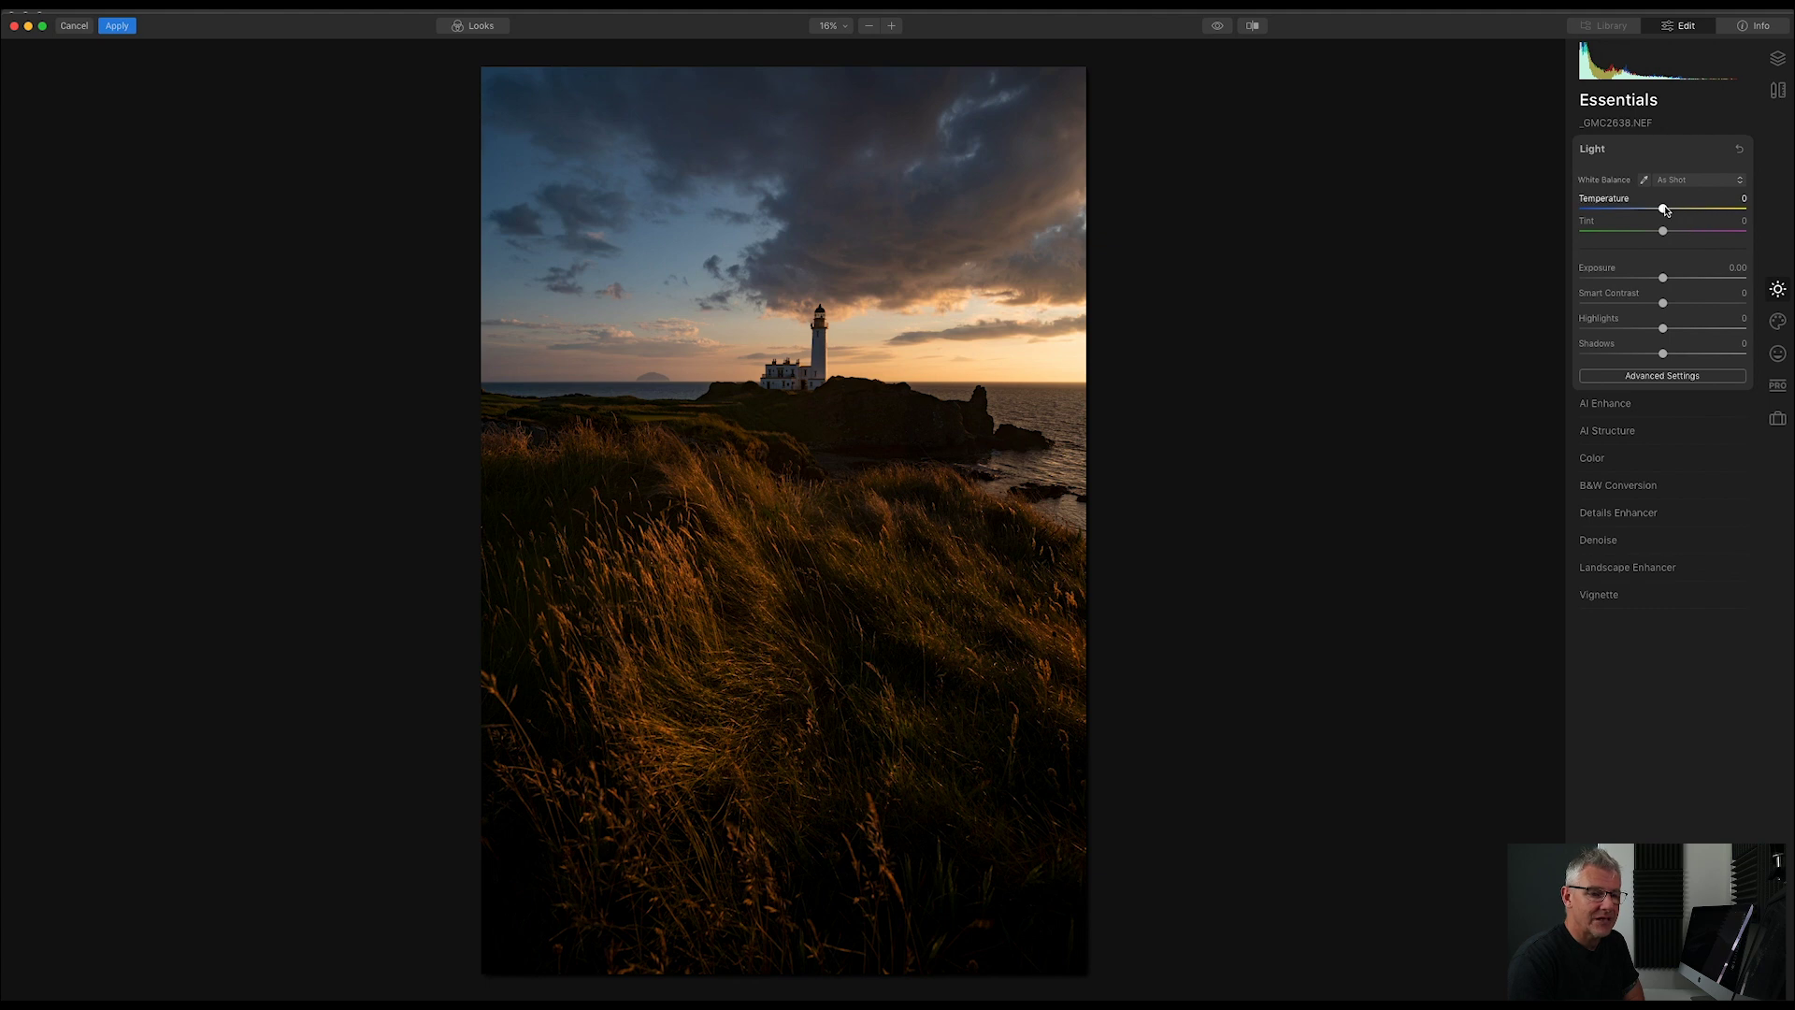
pyautogui.moveTo(1666, 209); pyautogui.dragTo(1672, 210)
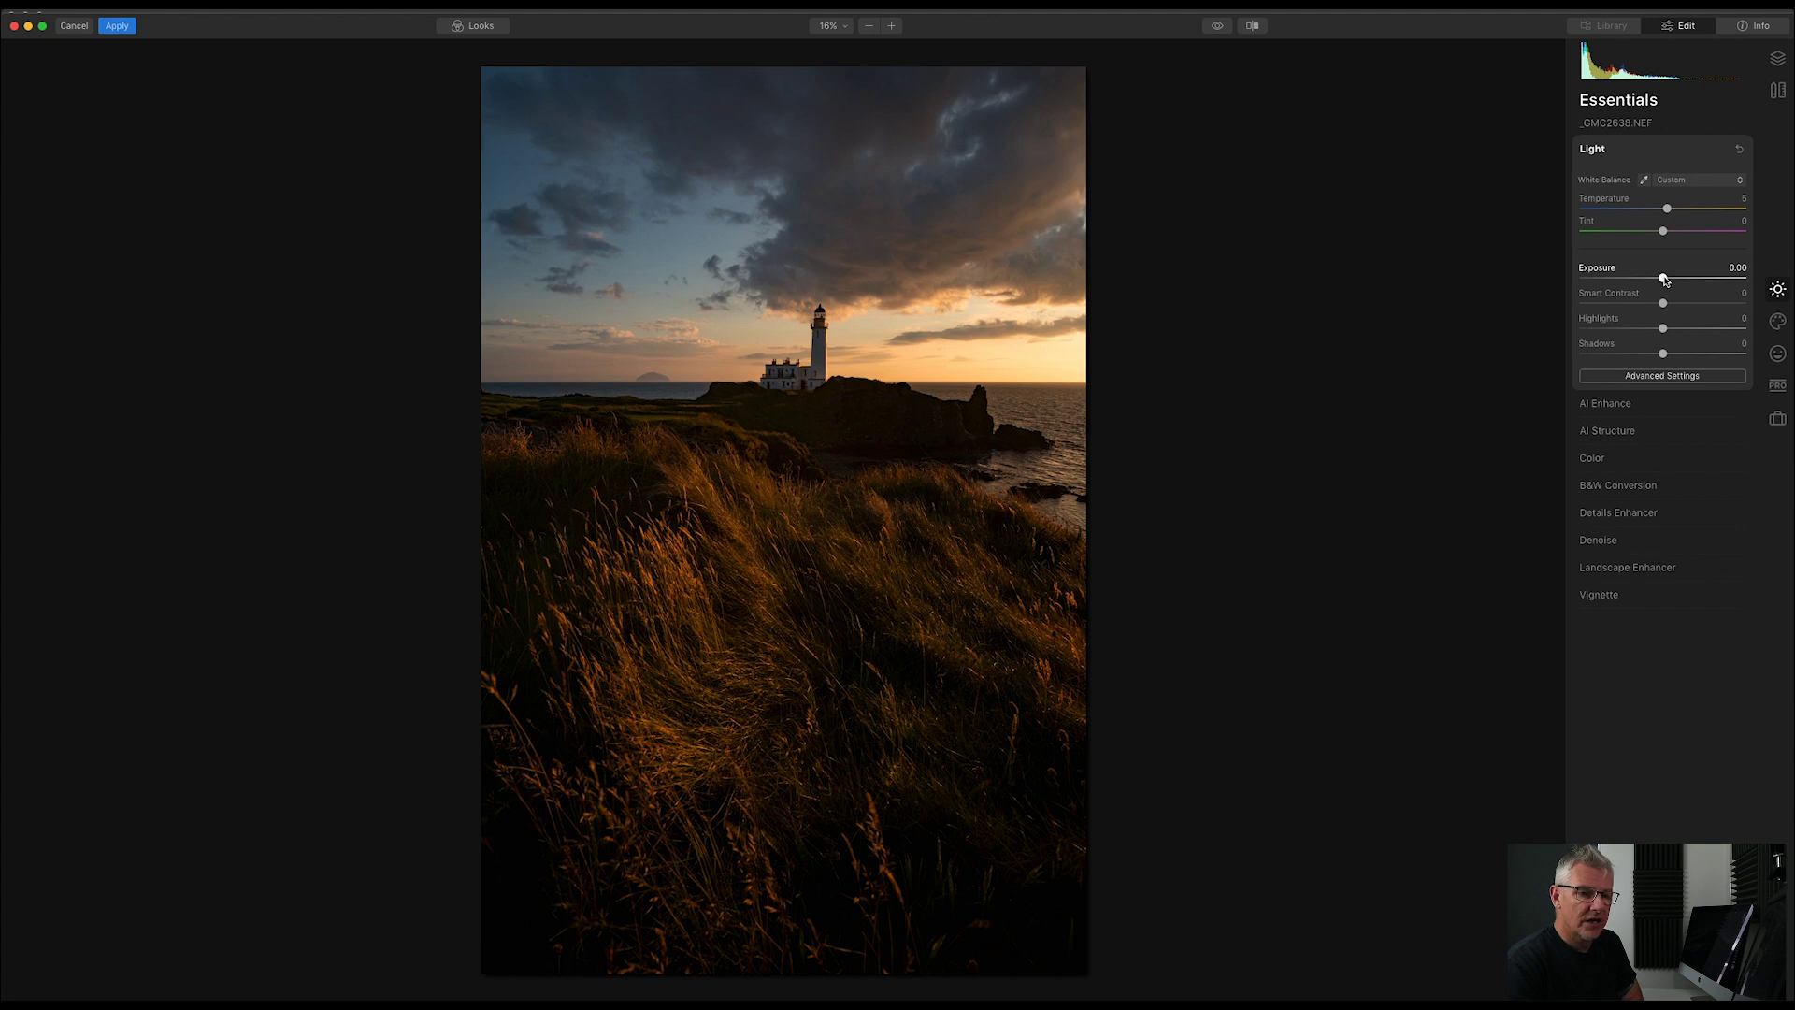
pyautogui.moveTo(1663, 355); pyautogui.dragTo(1689, 355)
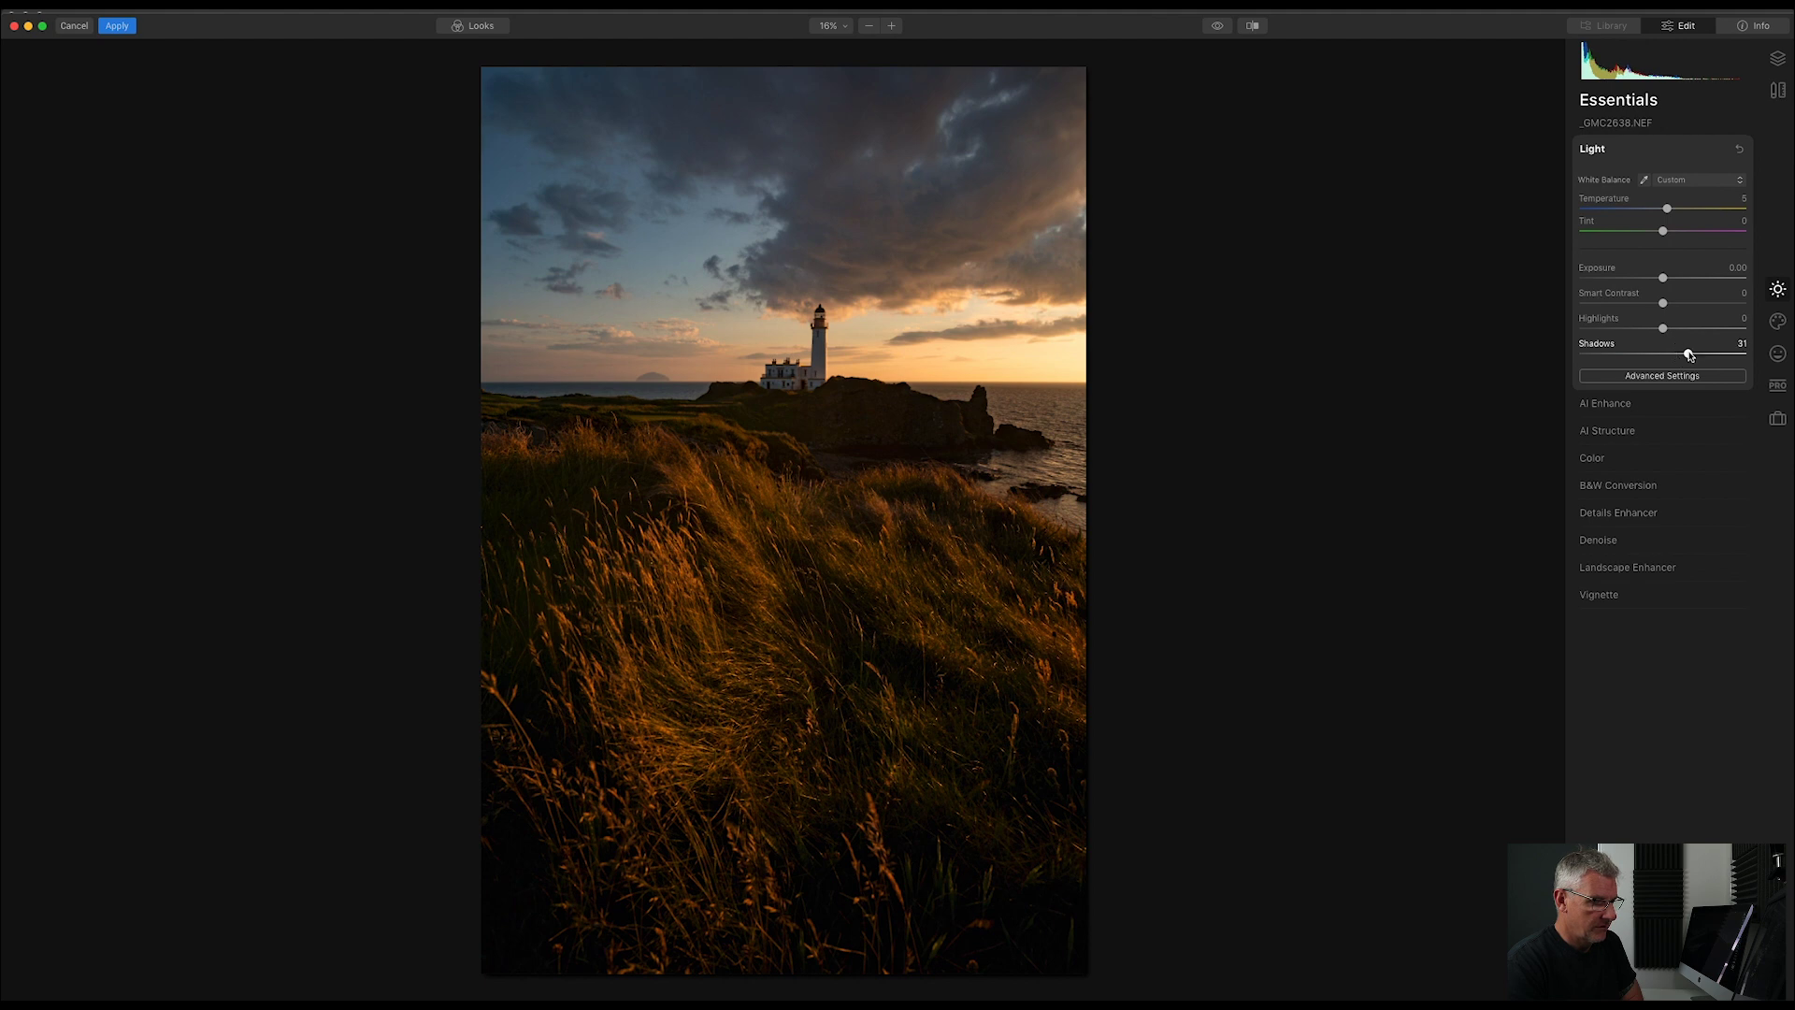
pyautogui.moveTo(1690, 356); pyautogui.dragTo(1696, 355)
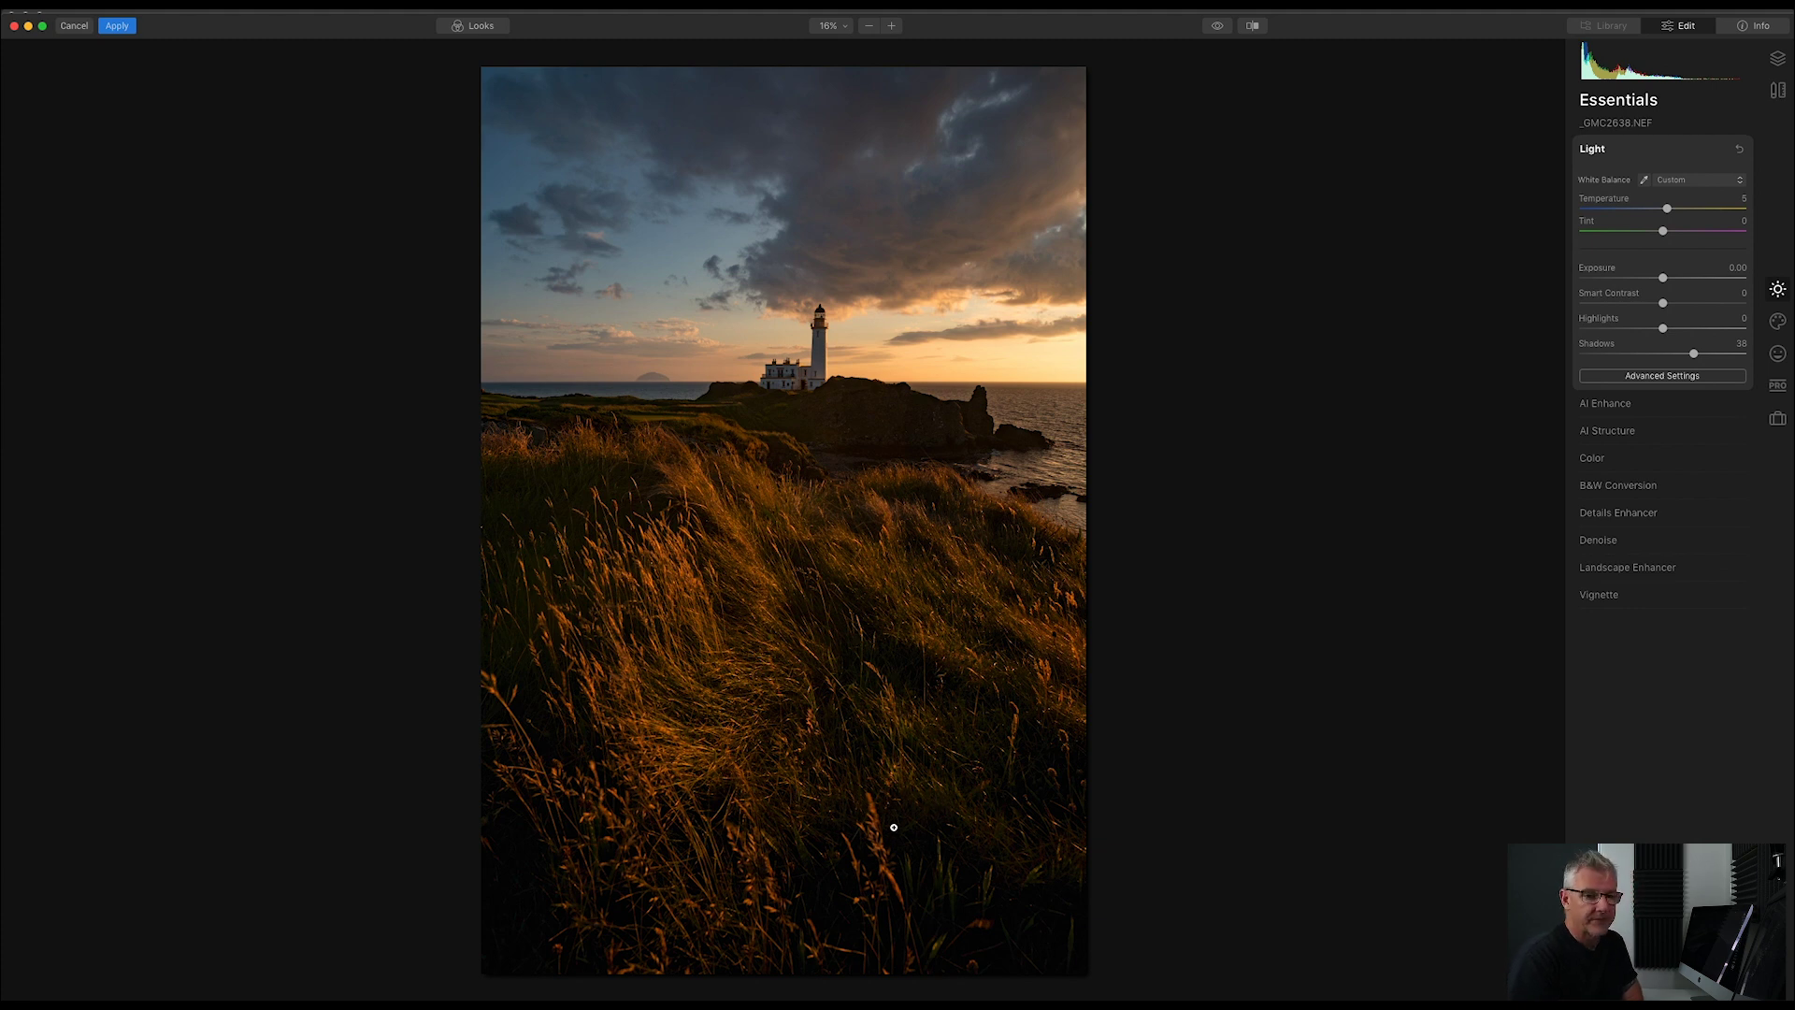
# - Set AI Enhance's AI Accent to about 6 and AI Sky Enhancer to 40
pyautogui.click(1599, 151)
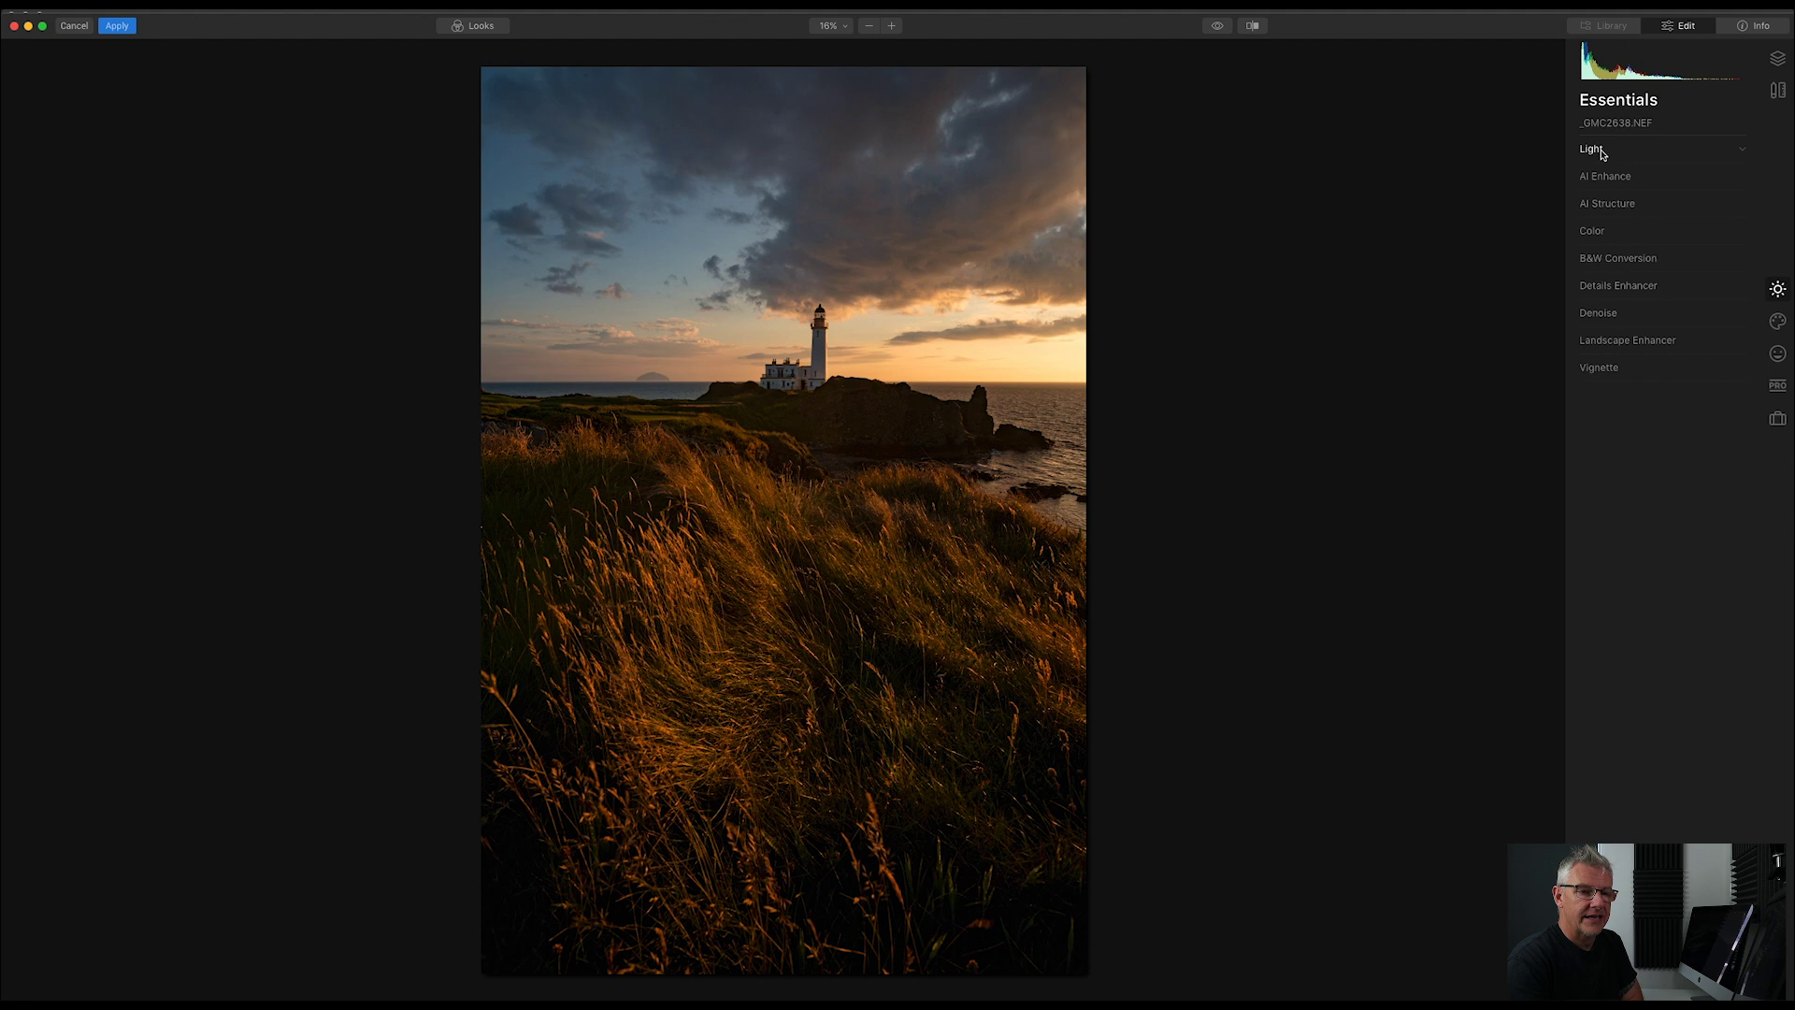
pyautogui.click(1606, 179)
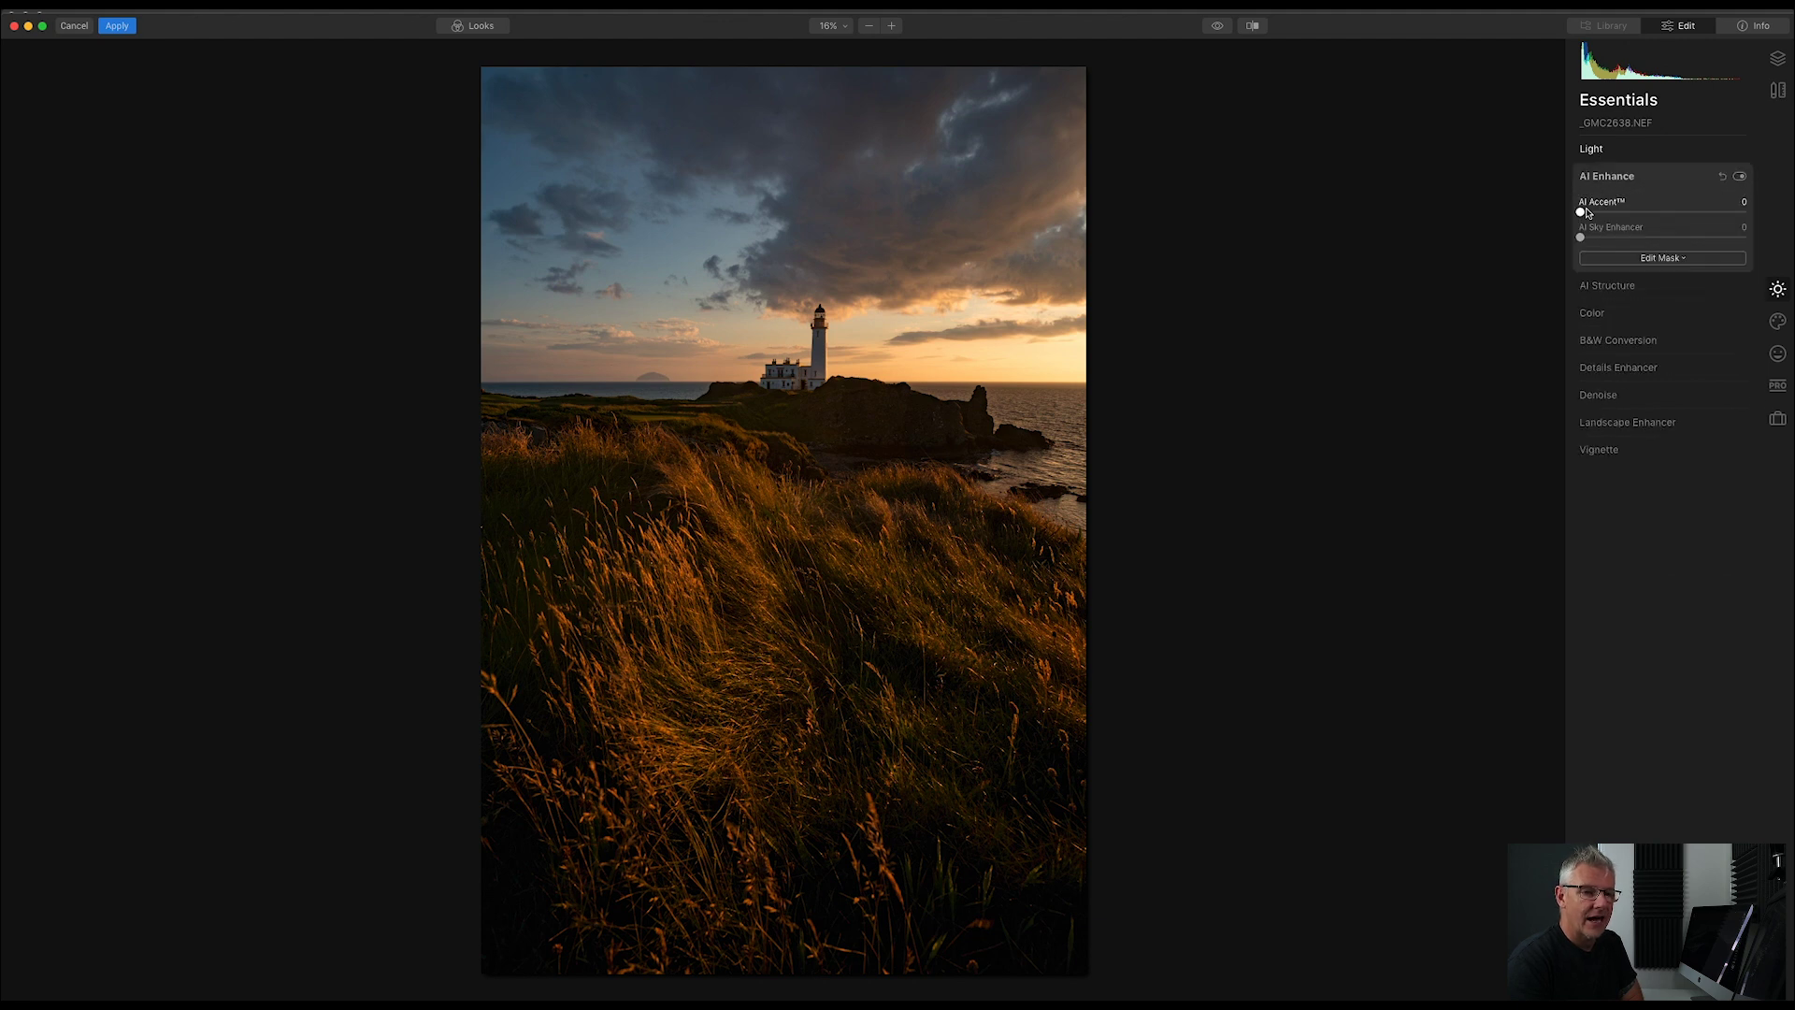
pyautogui.moveTo(1582, 213); pyautogui.dragTo(1593, 237)
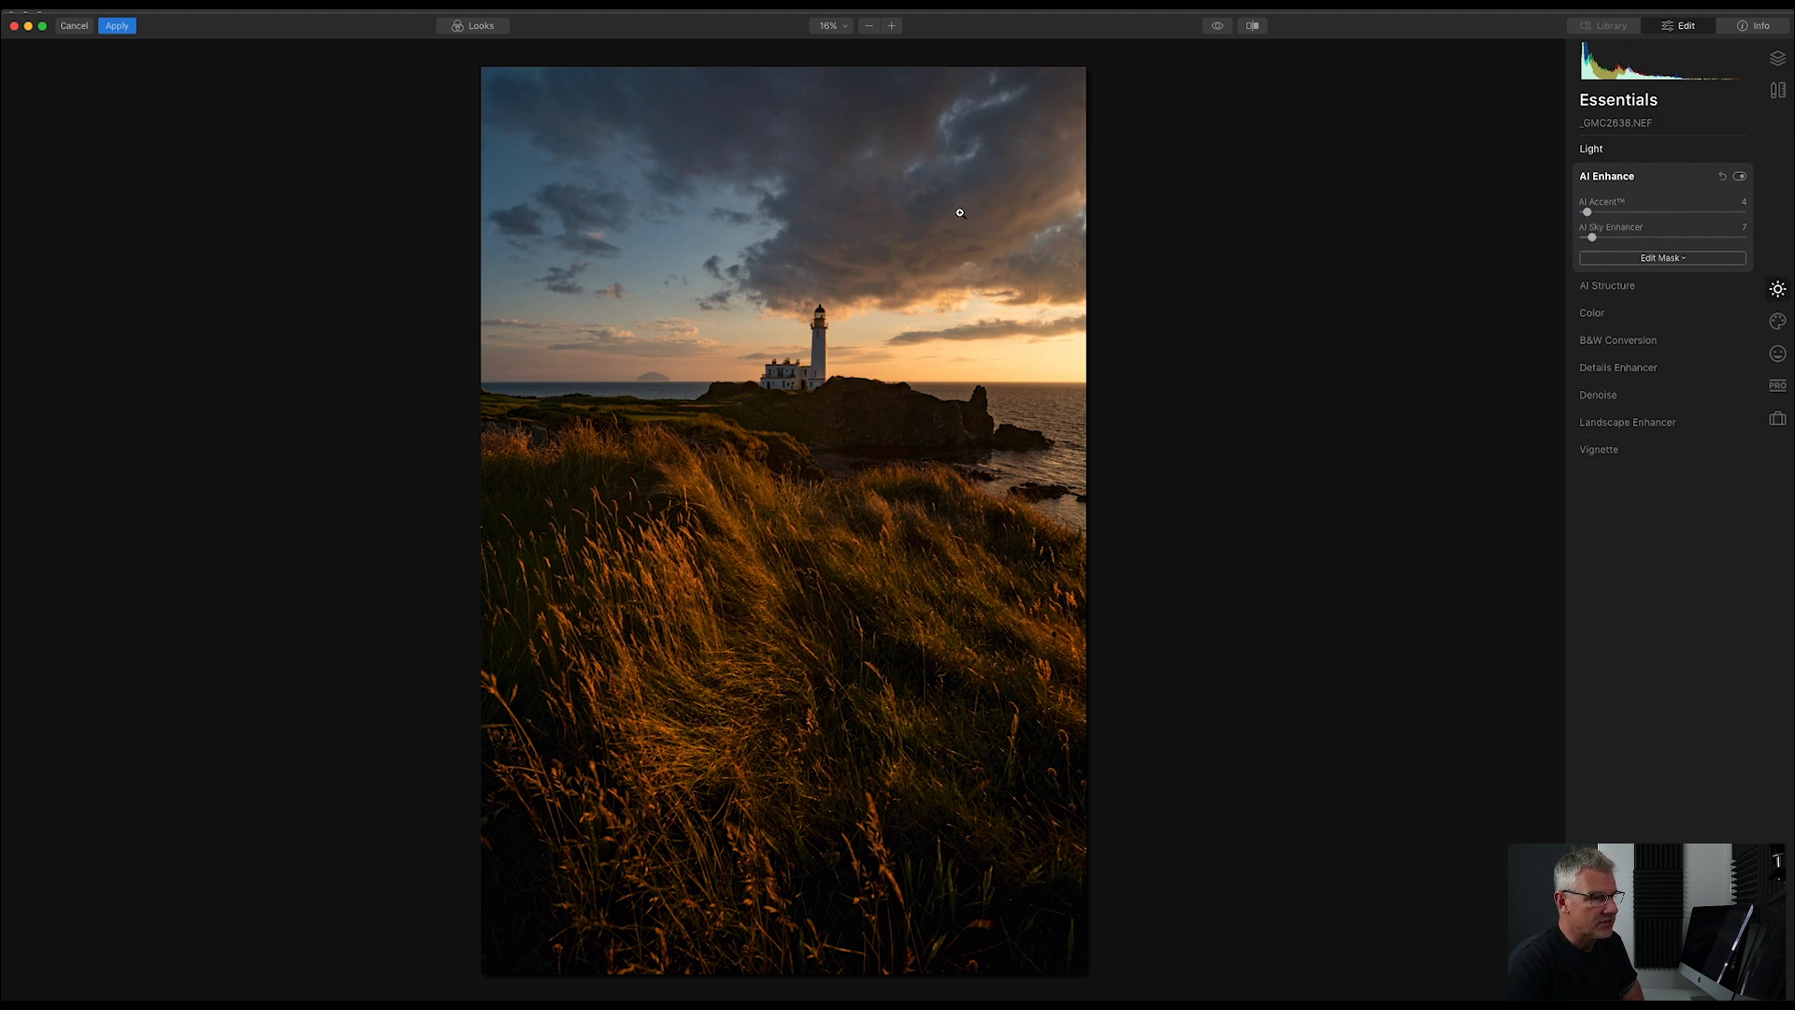
pyautogui.click(1593, 238)
pyautogui.moveTo(1594, 238); pyautogui.dragTo(1660, 239)
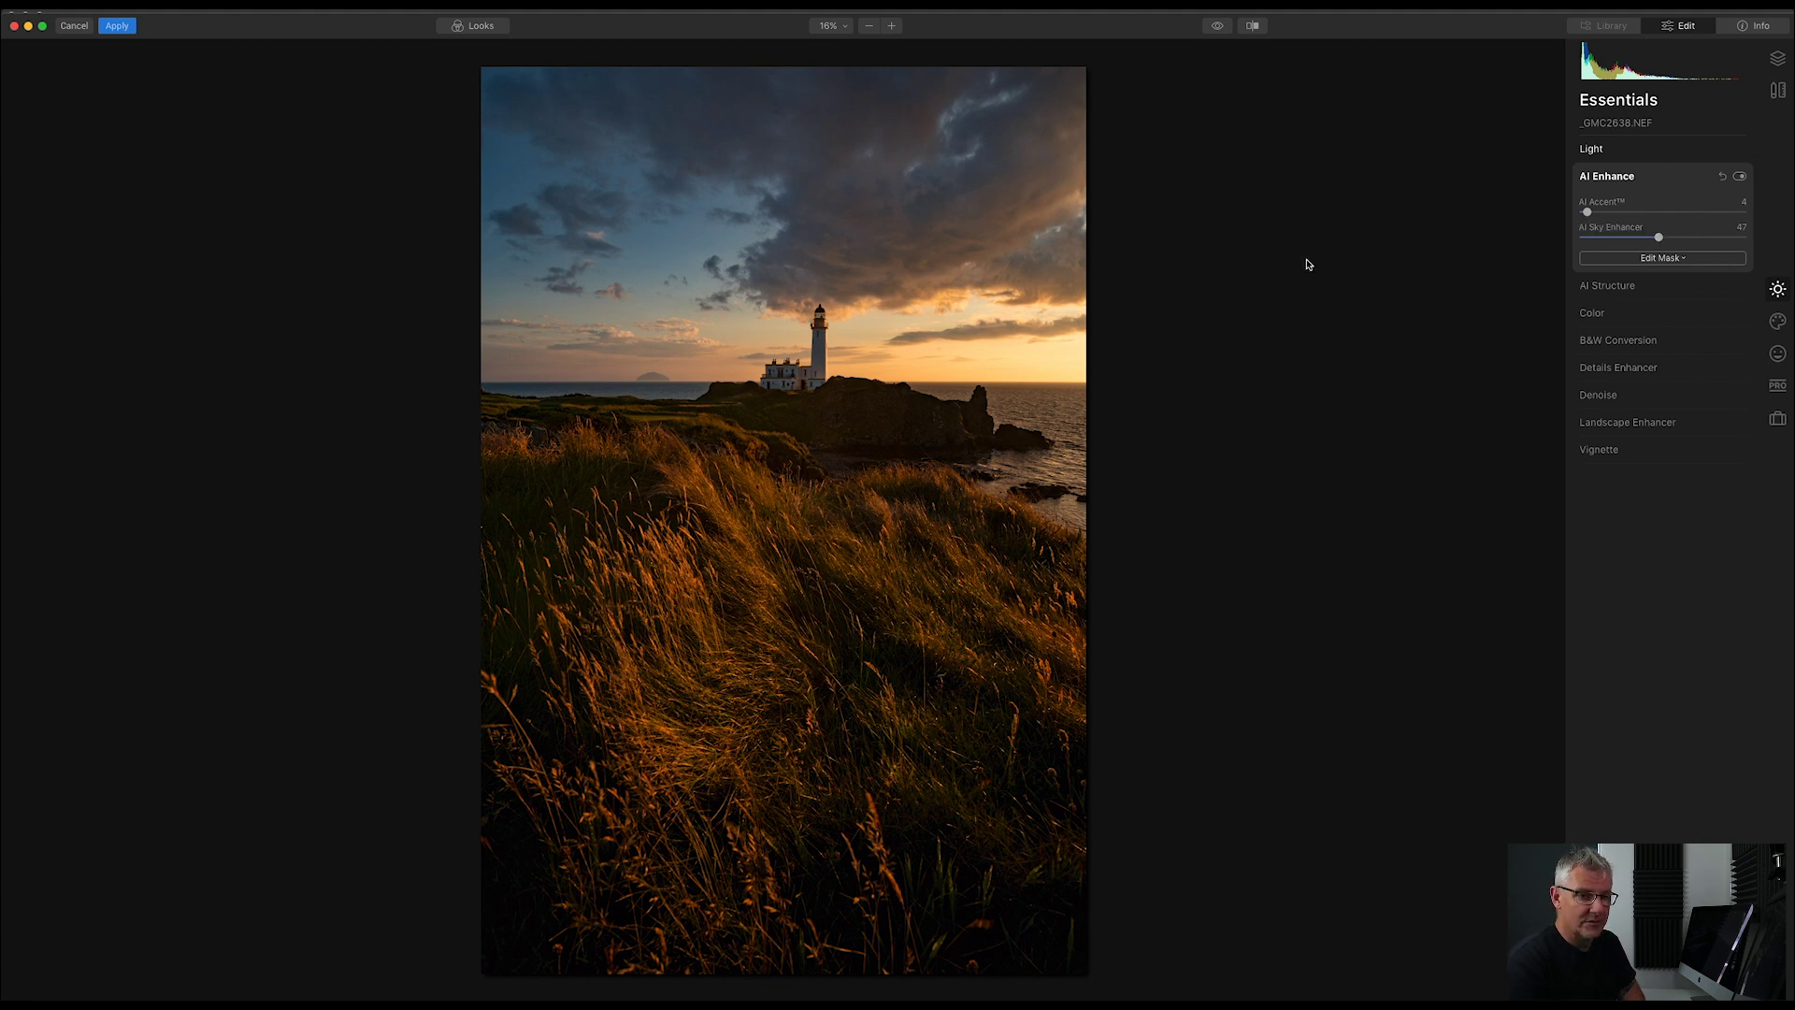
pyautogui.moveTo(1587, 214); pyautogui.dragTo(1592, 213)
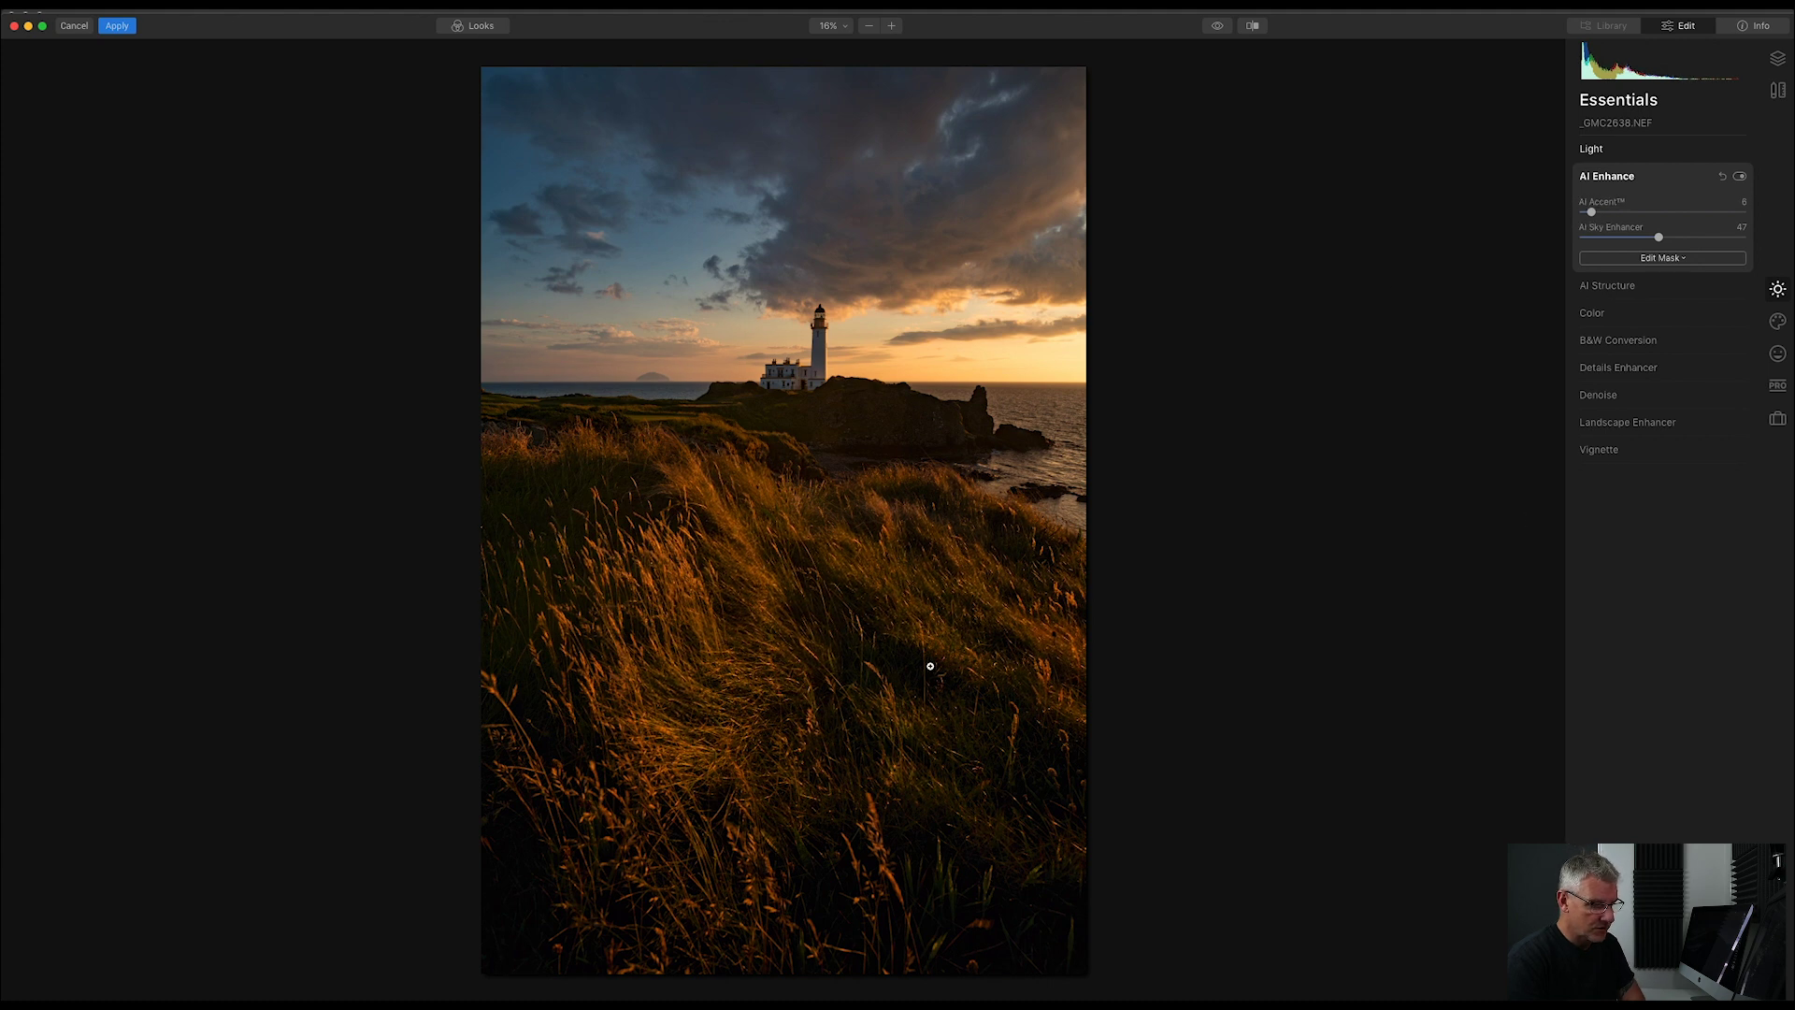
# - Set AI Structure Amount to about 12, leaving the Color panel unchanged
pyautogui.click(1627, 286)
pyautogui.click(1666, 242)
pyautogui.moveTo(1665, 242); pyautogui.dragTo(1676, 243)
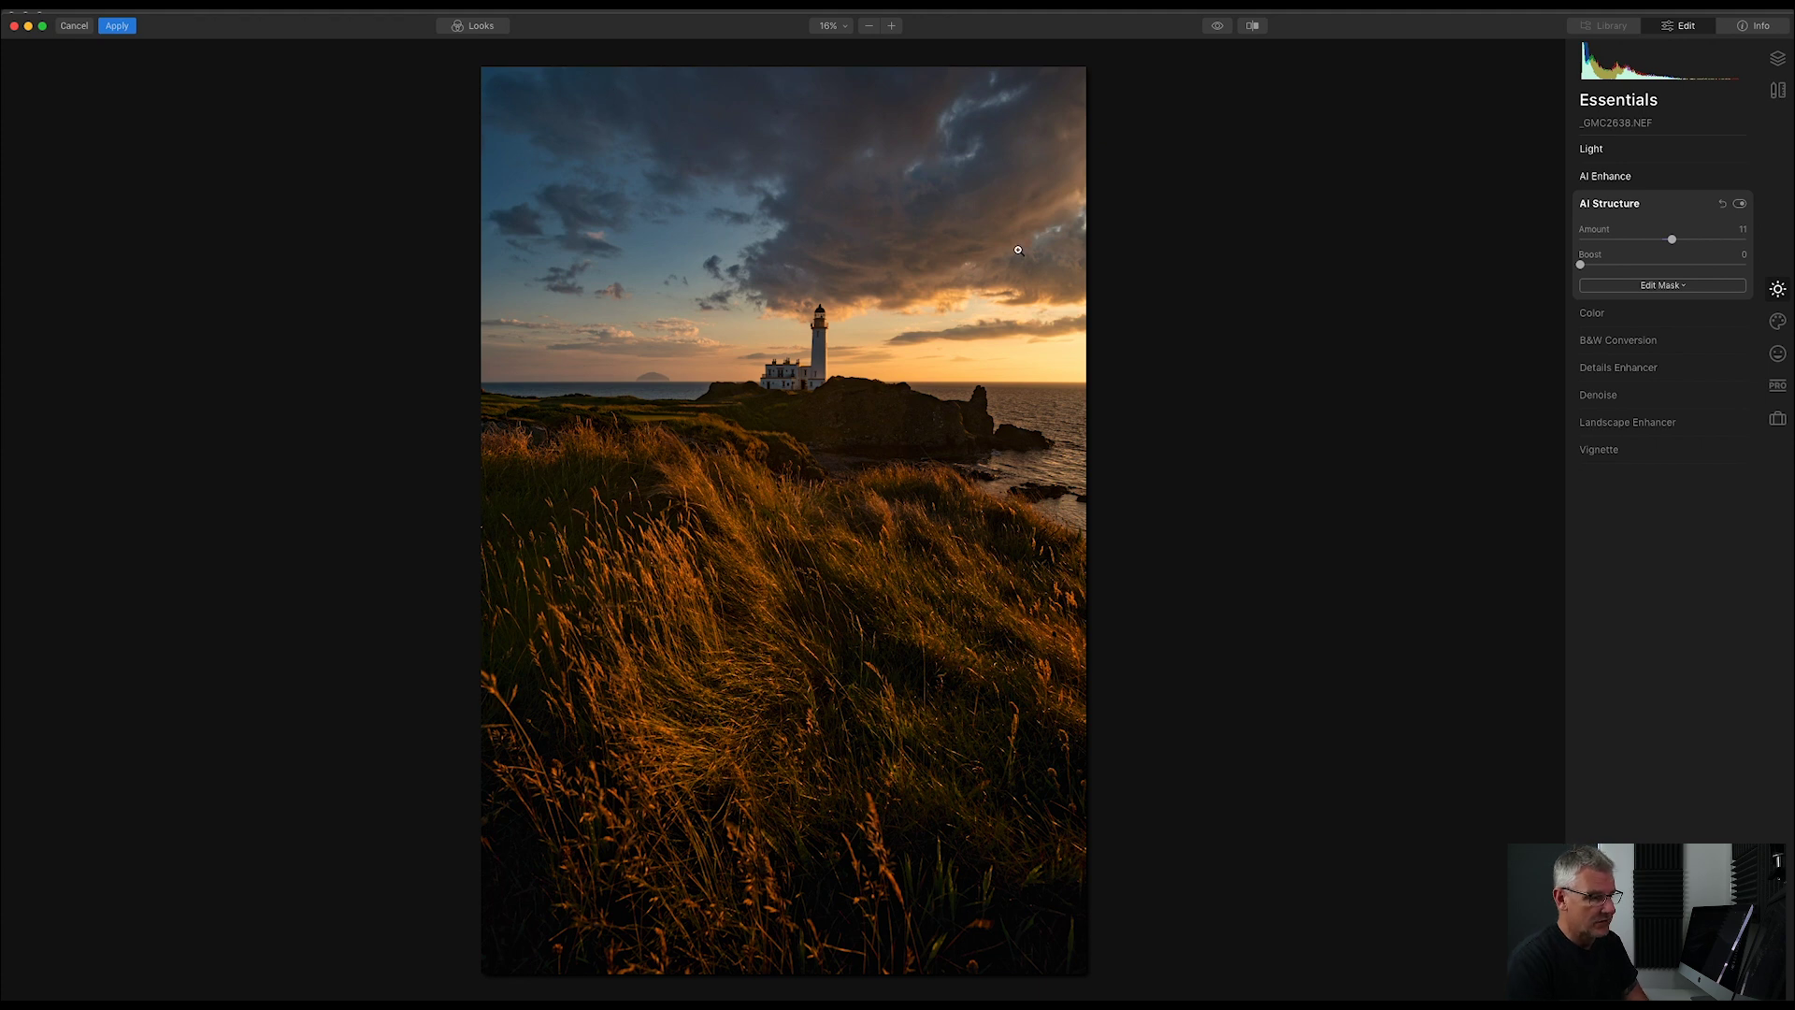
pyautogui.click(1605, 204)
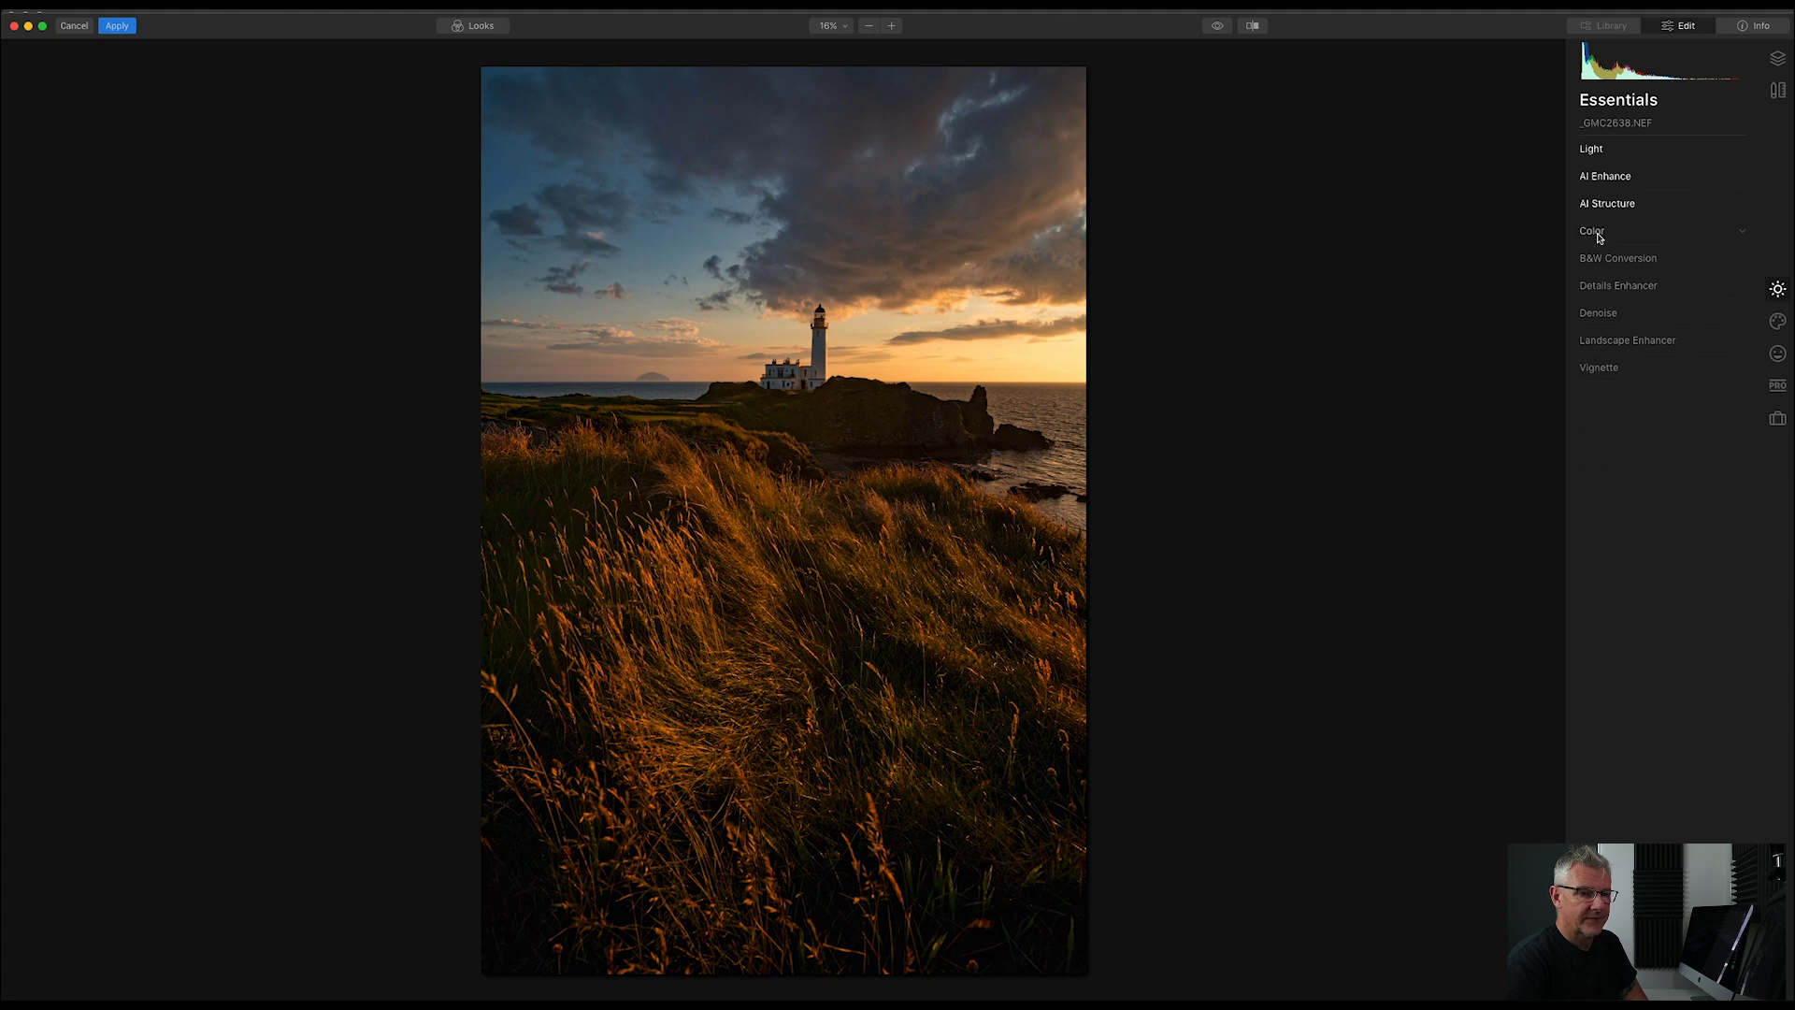
pyautogui.click(1601, 231)
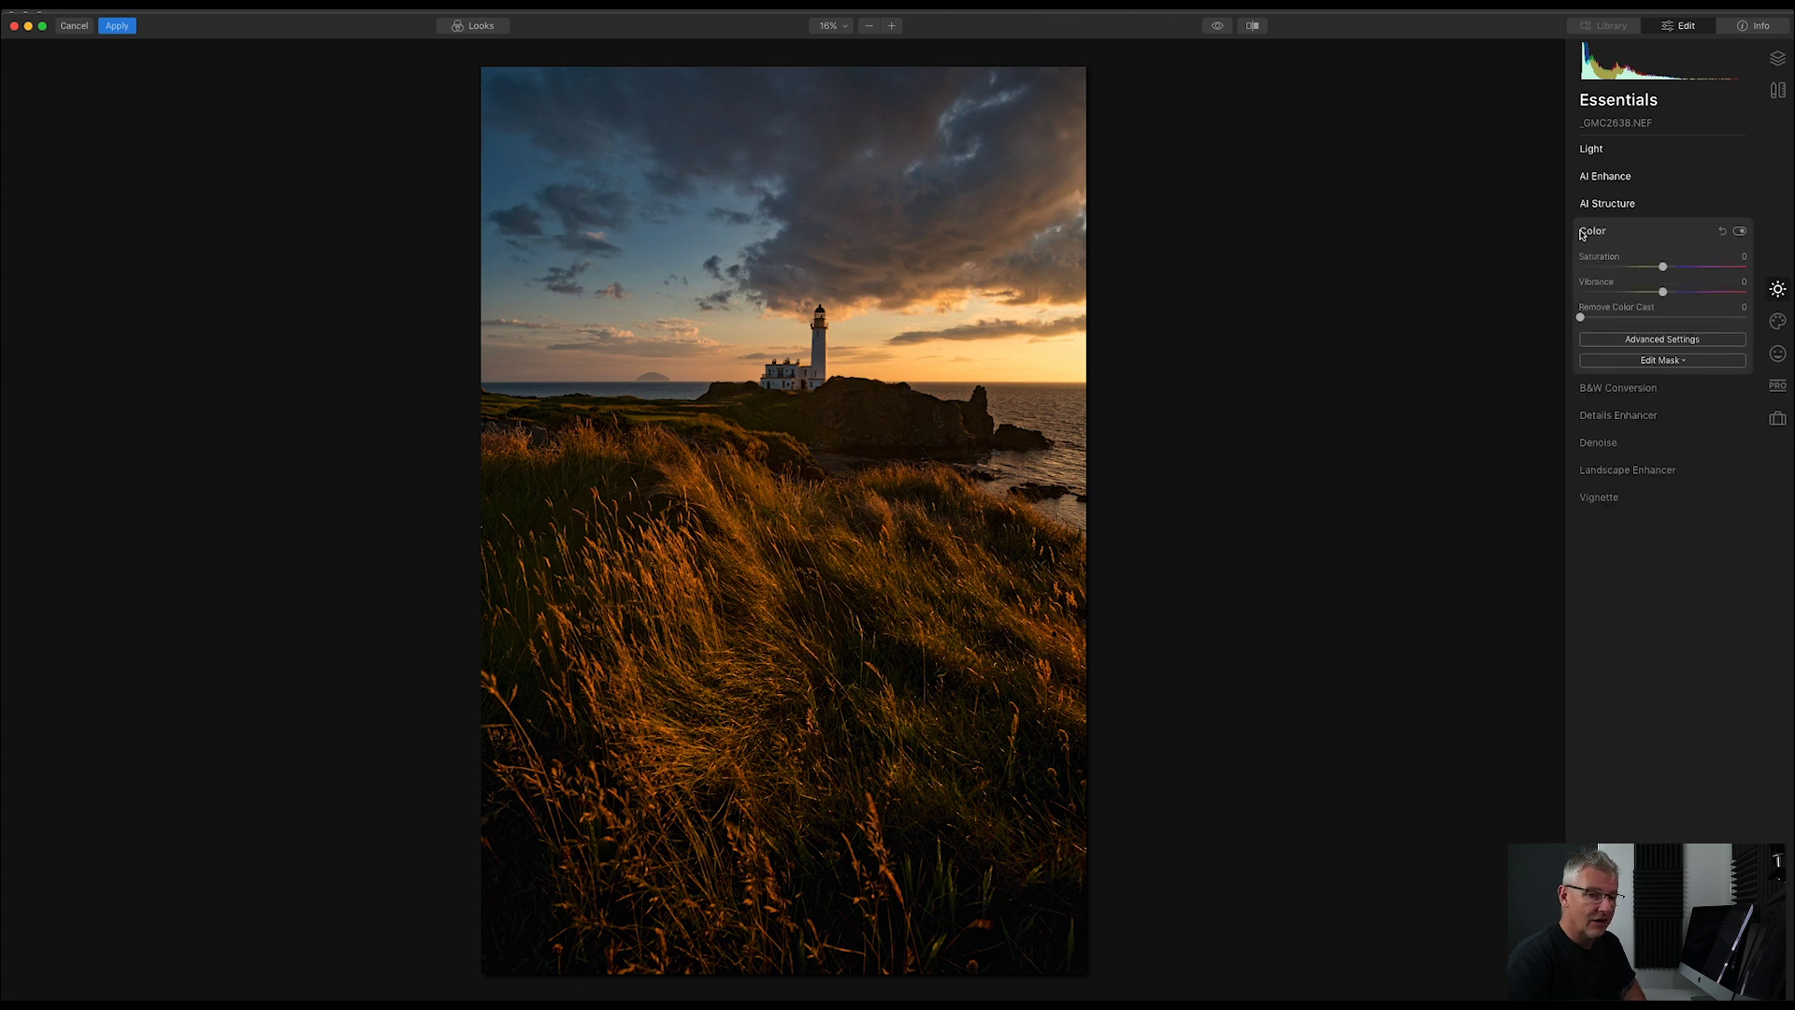
pyautogui.click(1596, 234)
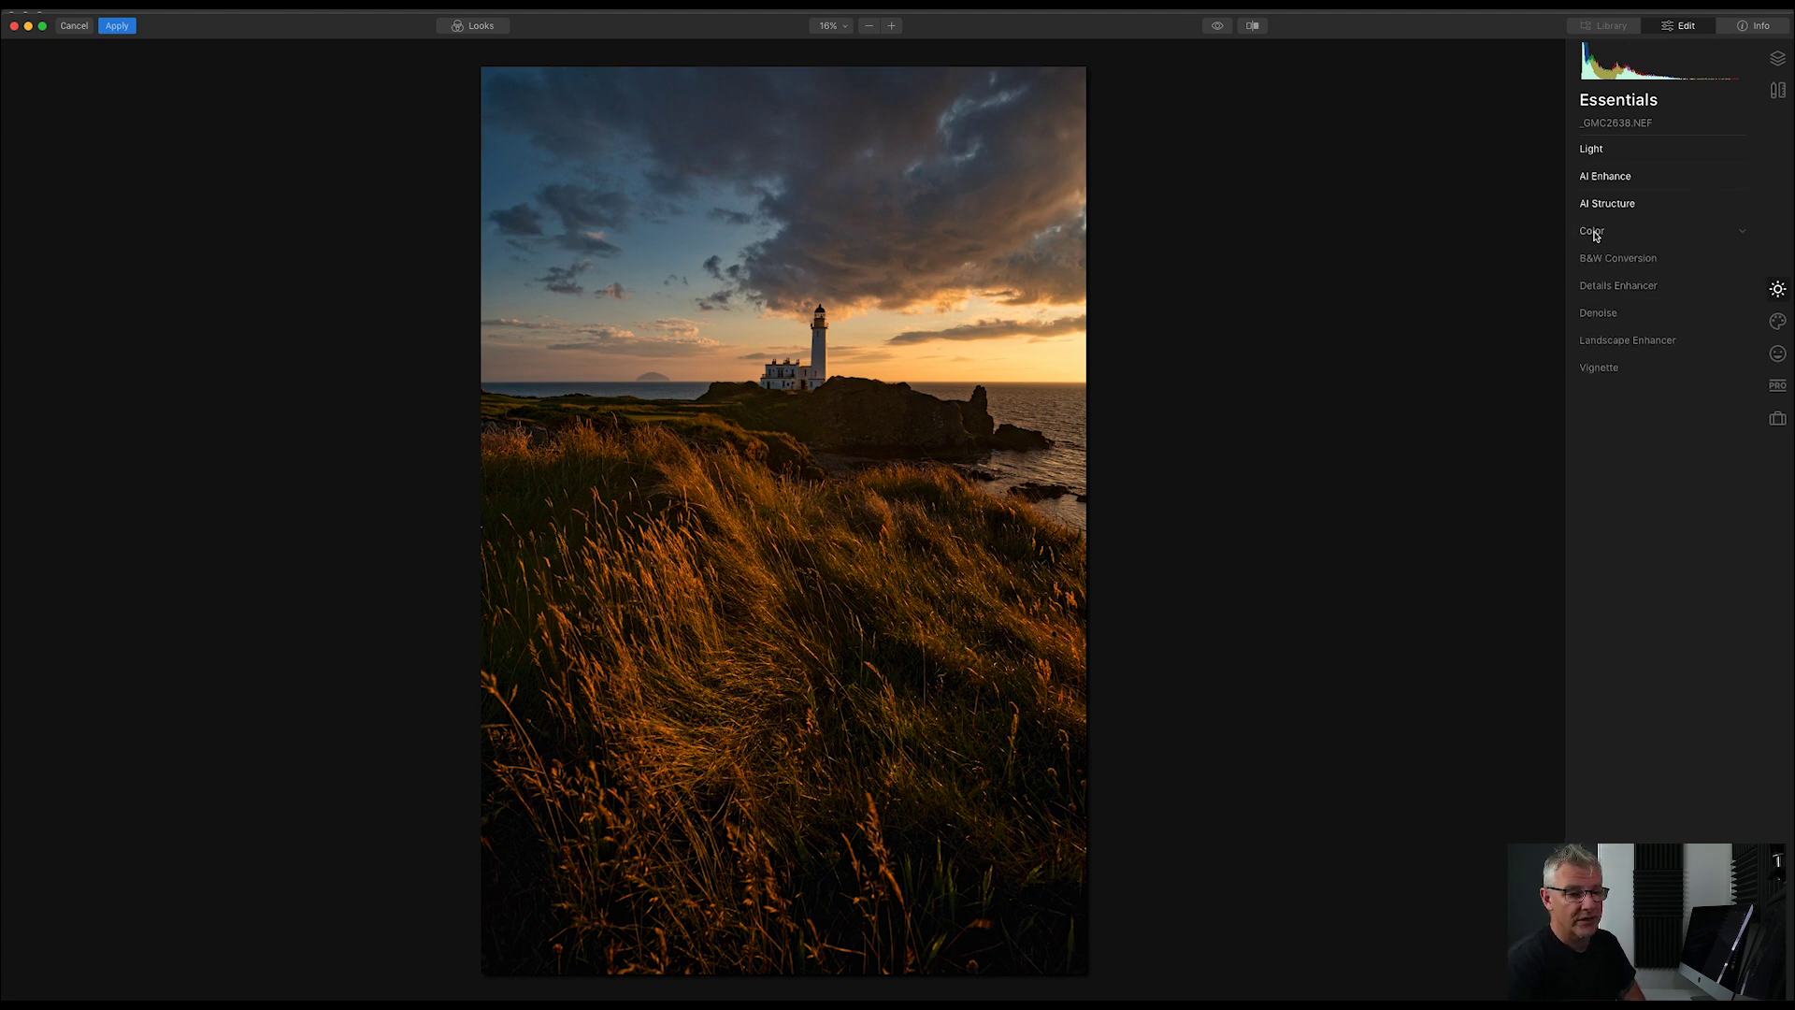
# - Raise Details Enhancer Small Details to about 8, toggling the filter off and on to compare
pyautogui.click(1641, 288)
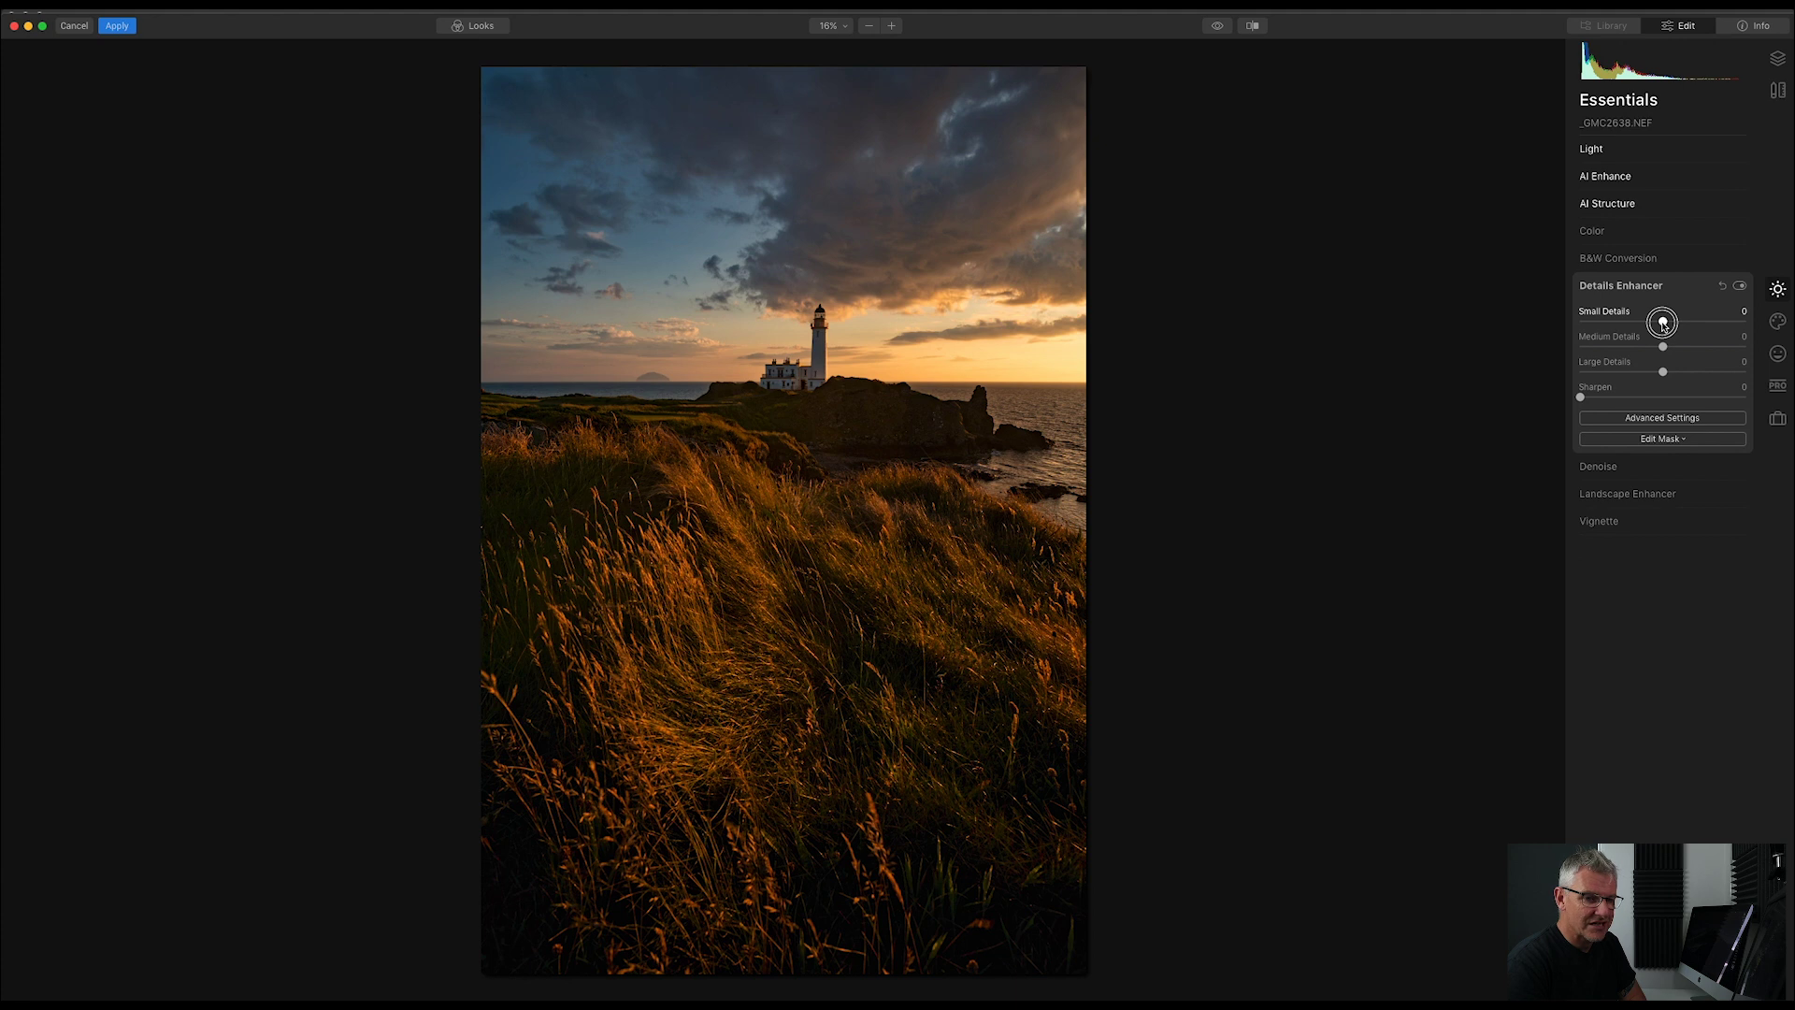
pyautogui.moveTo(1663, 324); pyautogui.dragTo(1668, 322)
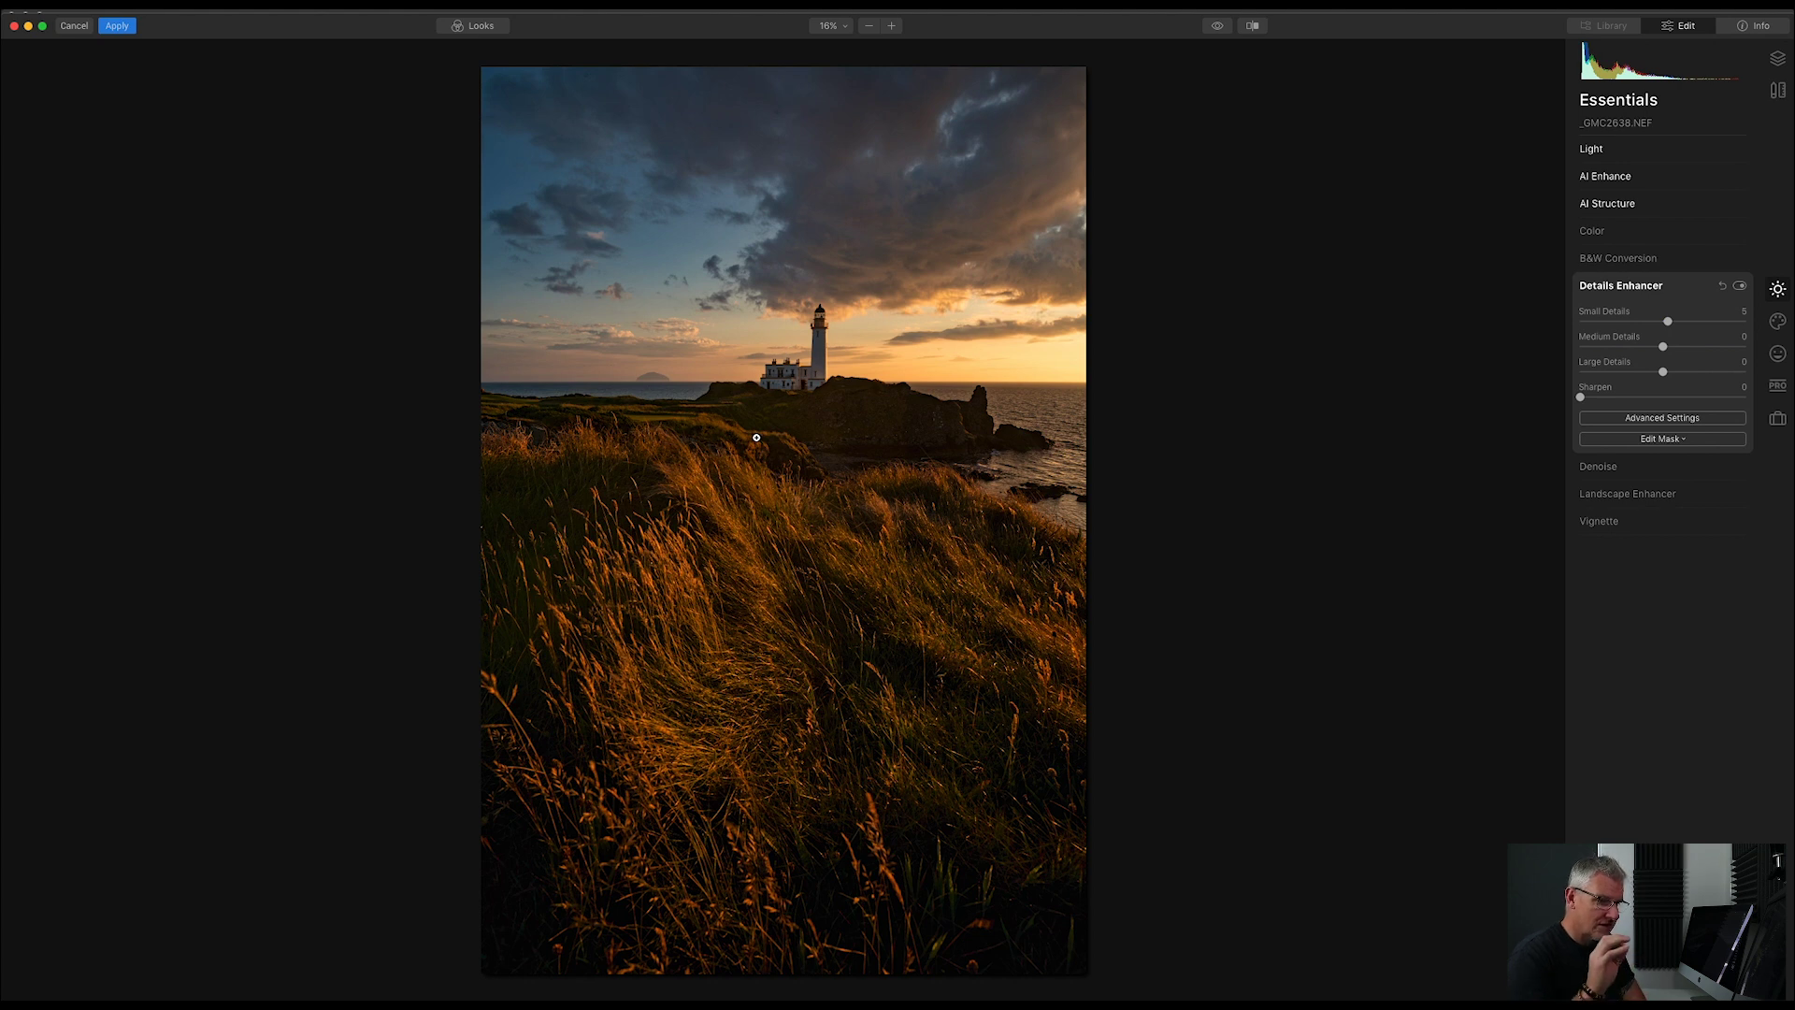
pyautogui.click(1739, 287)
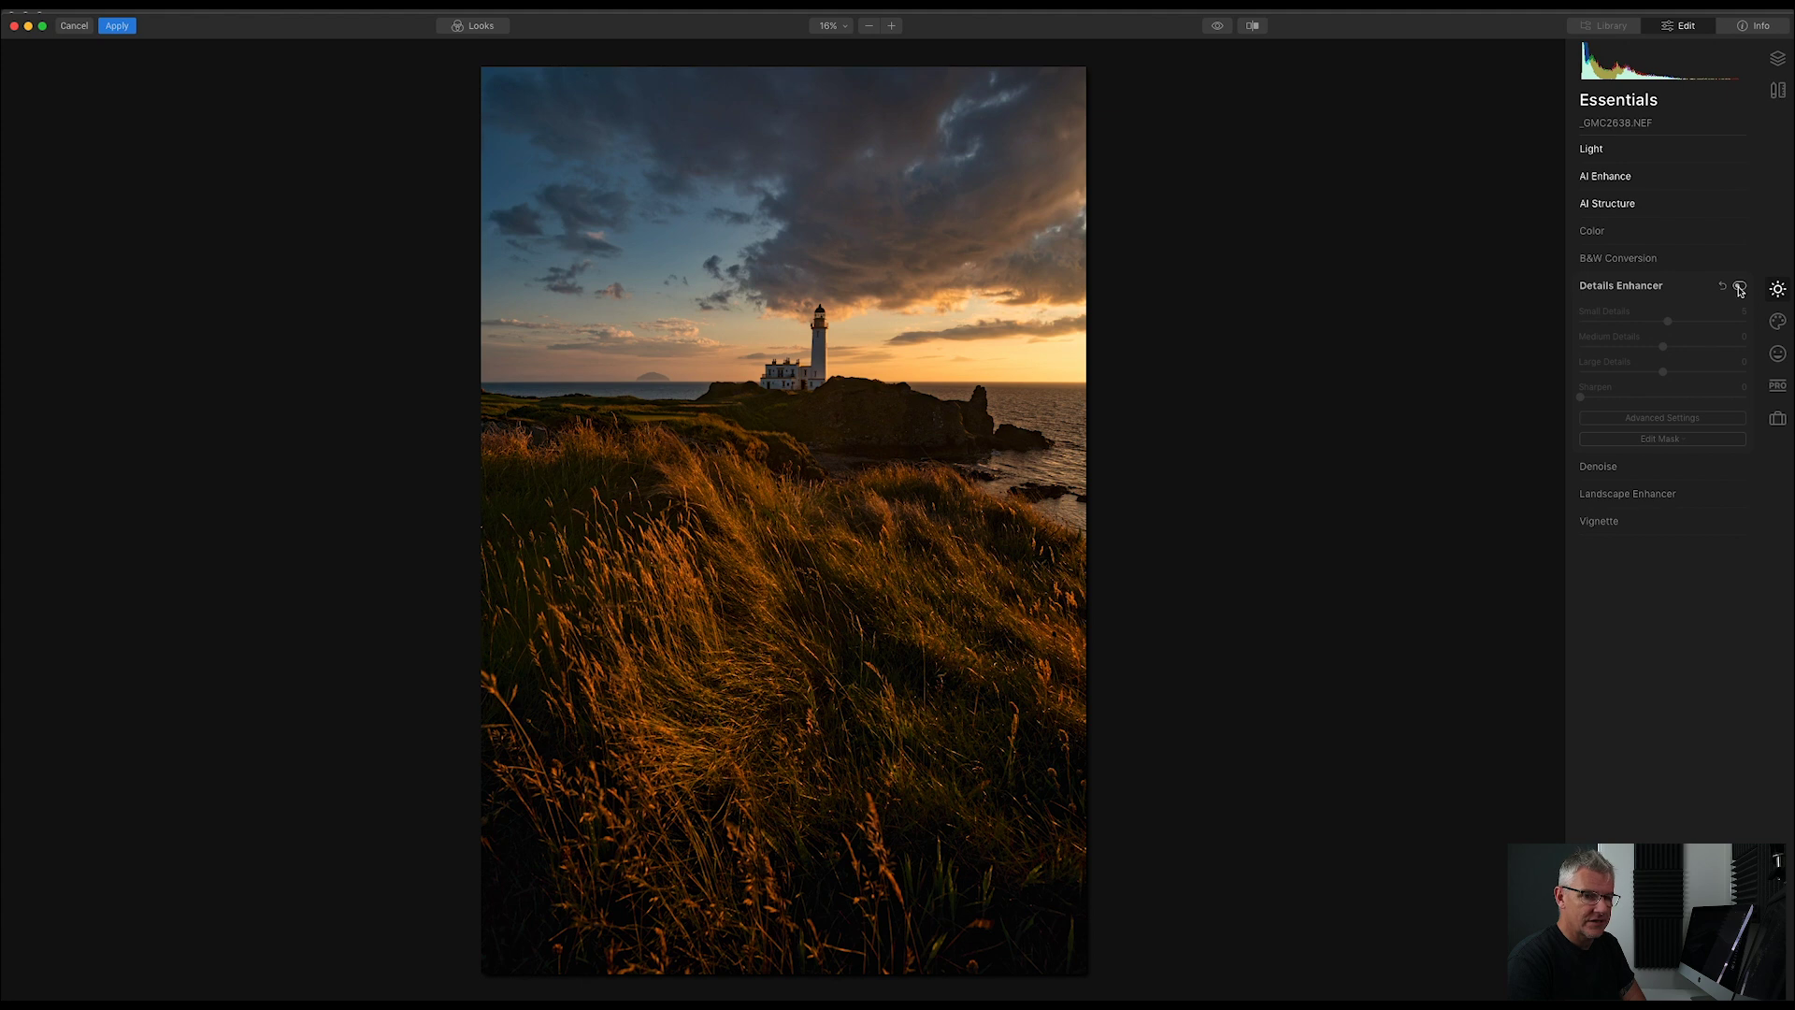
pyautogui.click(1739, 287)
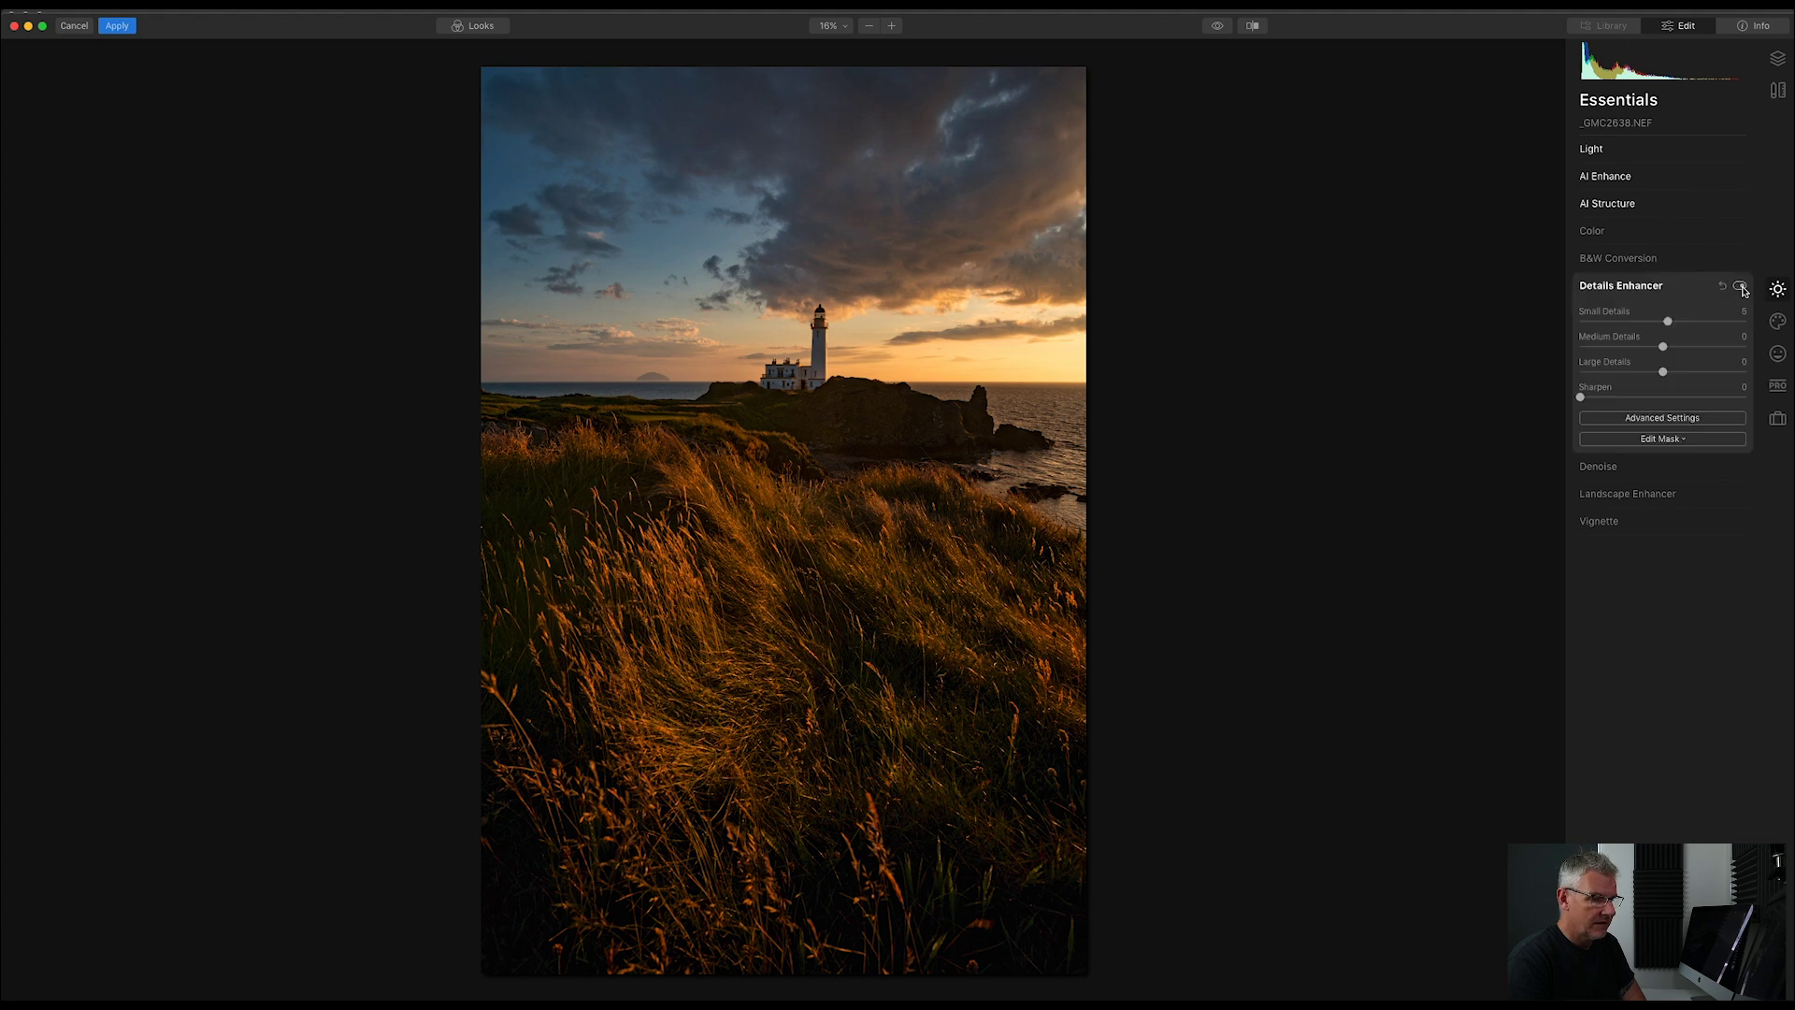
pyautogui.moveTo(1668, 322); pyautogui.dragTo(1673, 322)
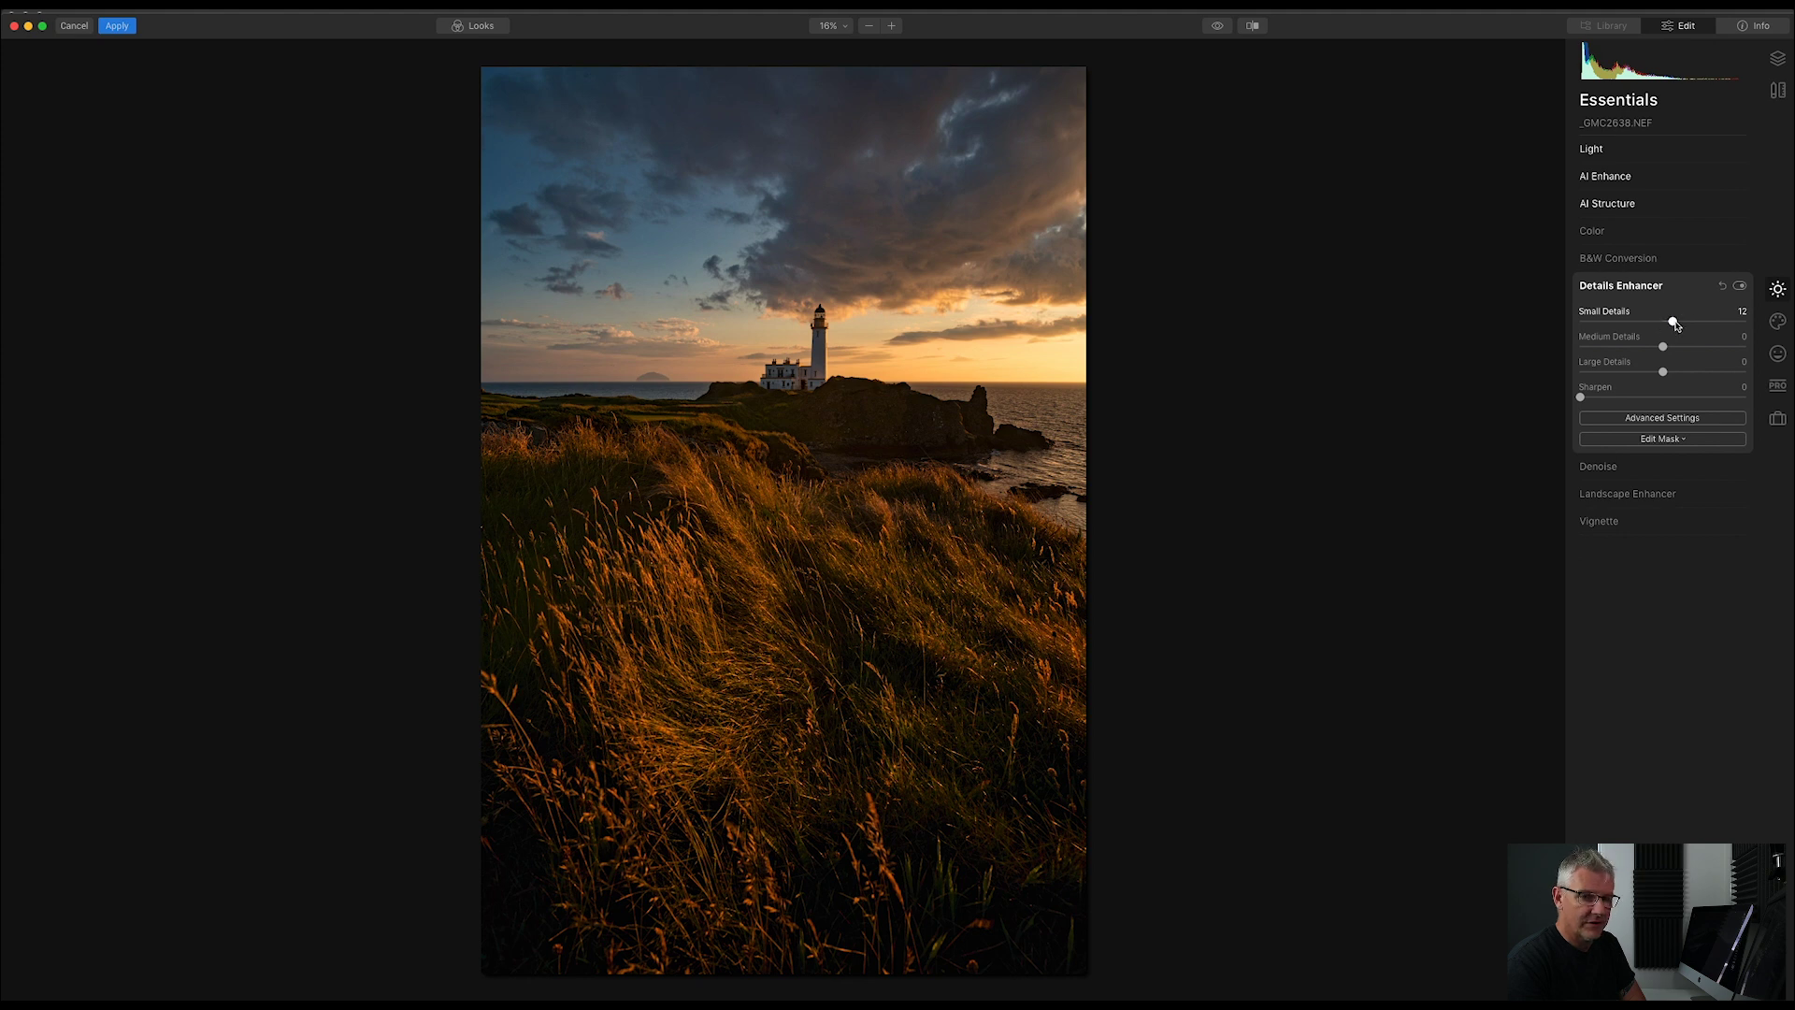
pyautogui.click(1740, 288)
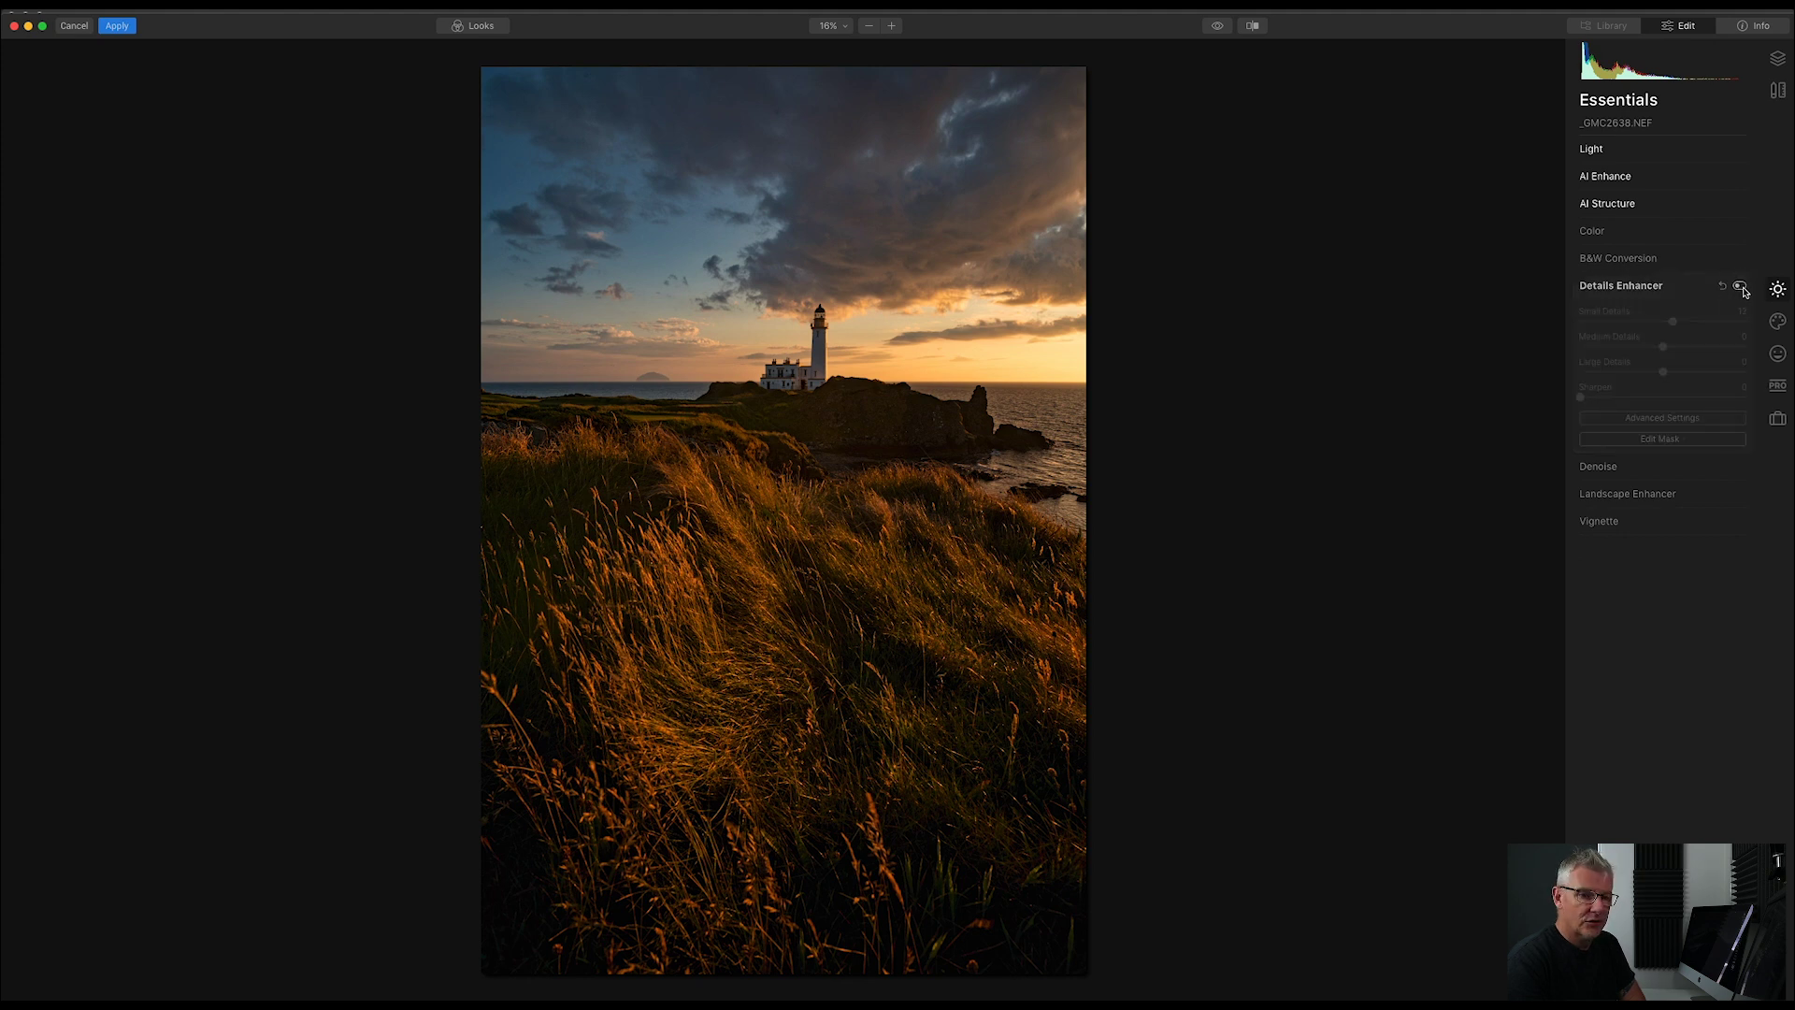
pyautogui.click(1741, 288)
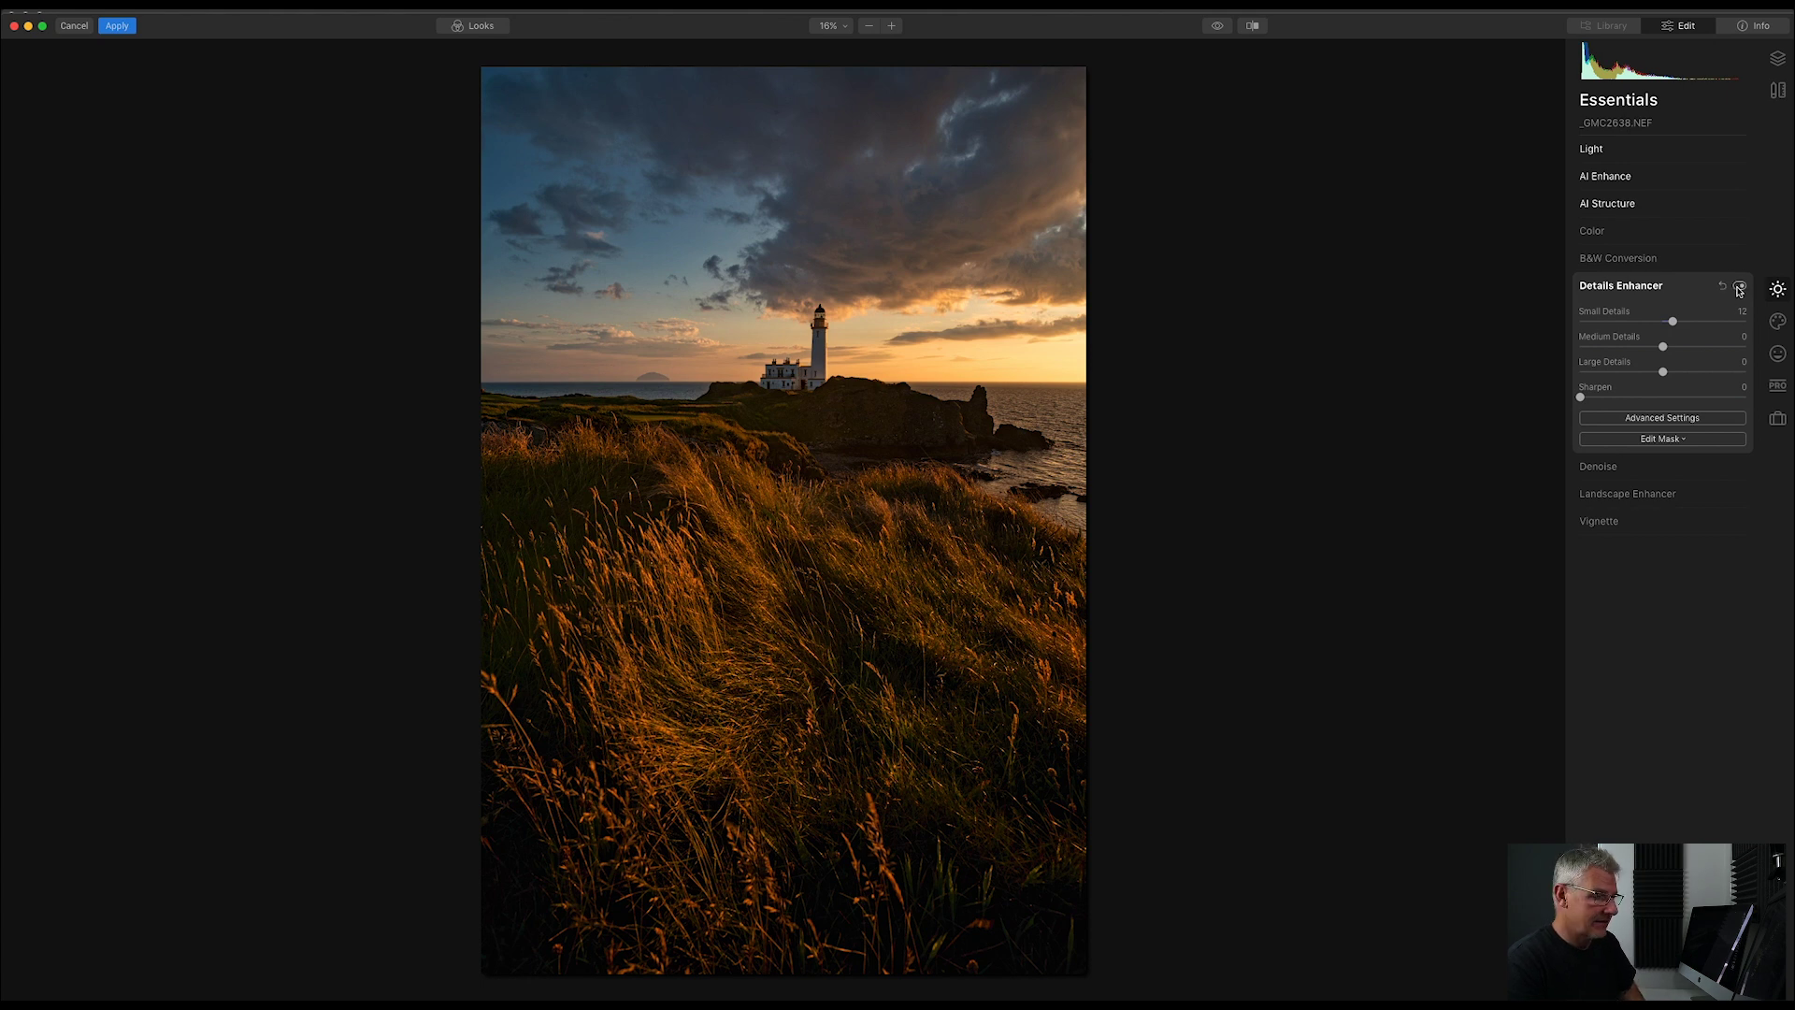
pyautogui.click(1740, 288)
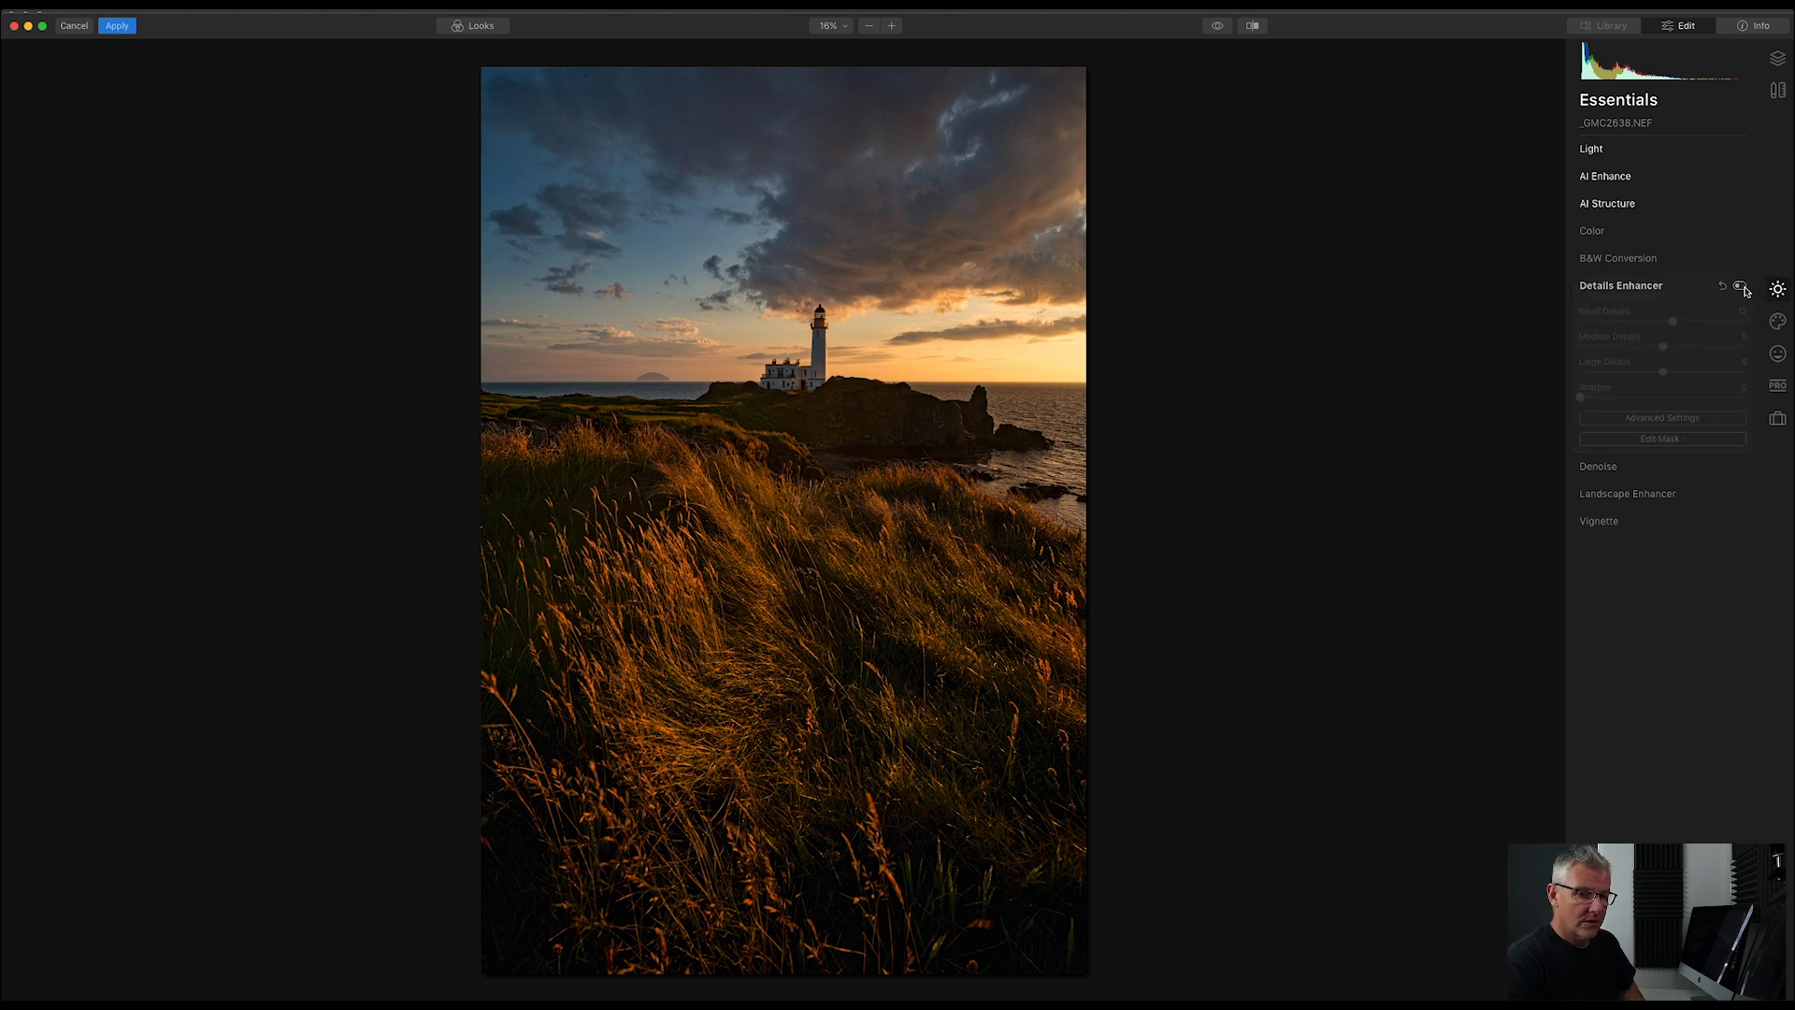
pyautogui.click(1740, 286)
# - Set Landscape Enhancer's Golden Hour to about 26
pyautogui.click(1630, 494)
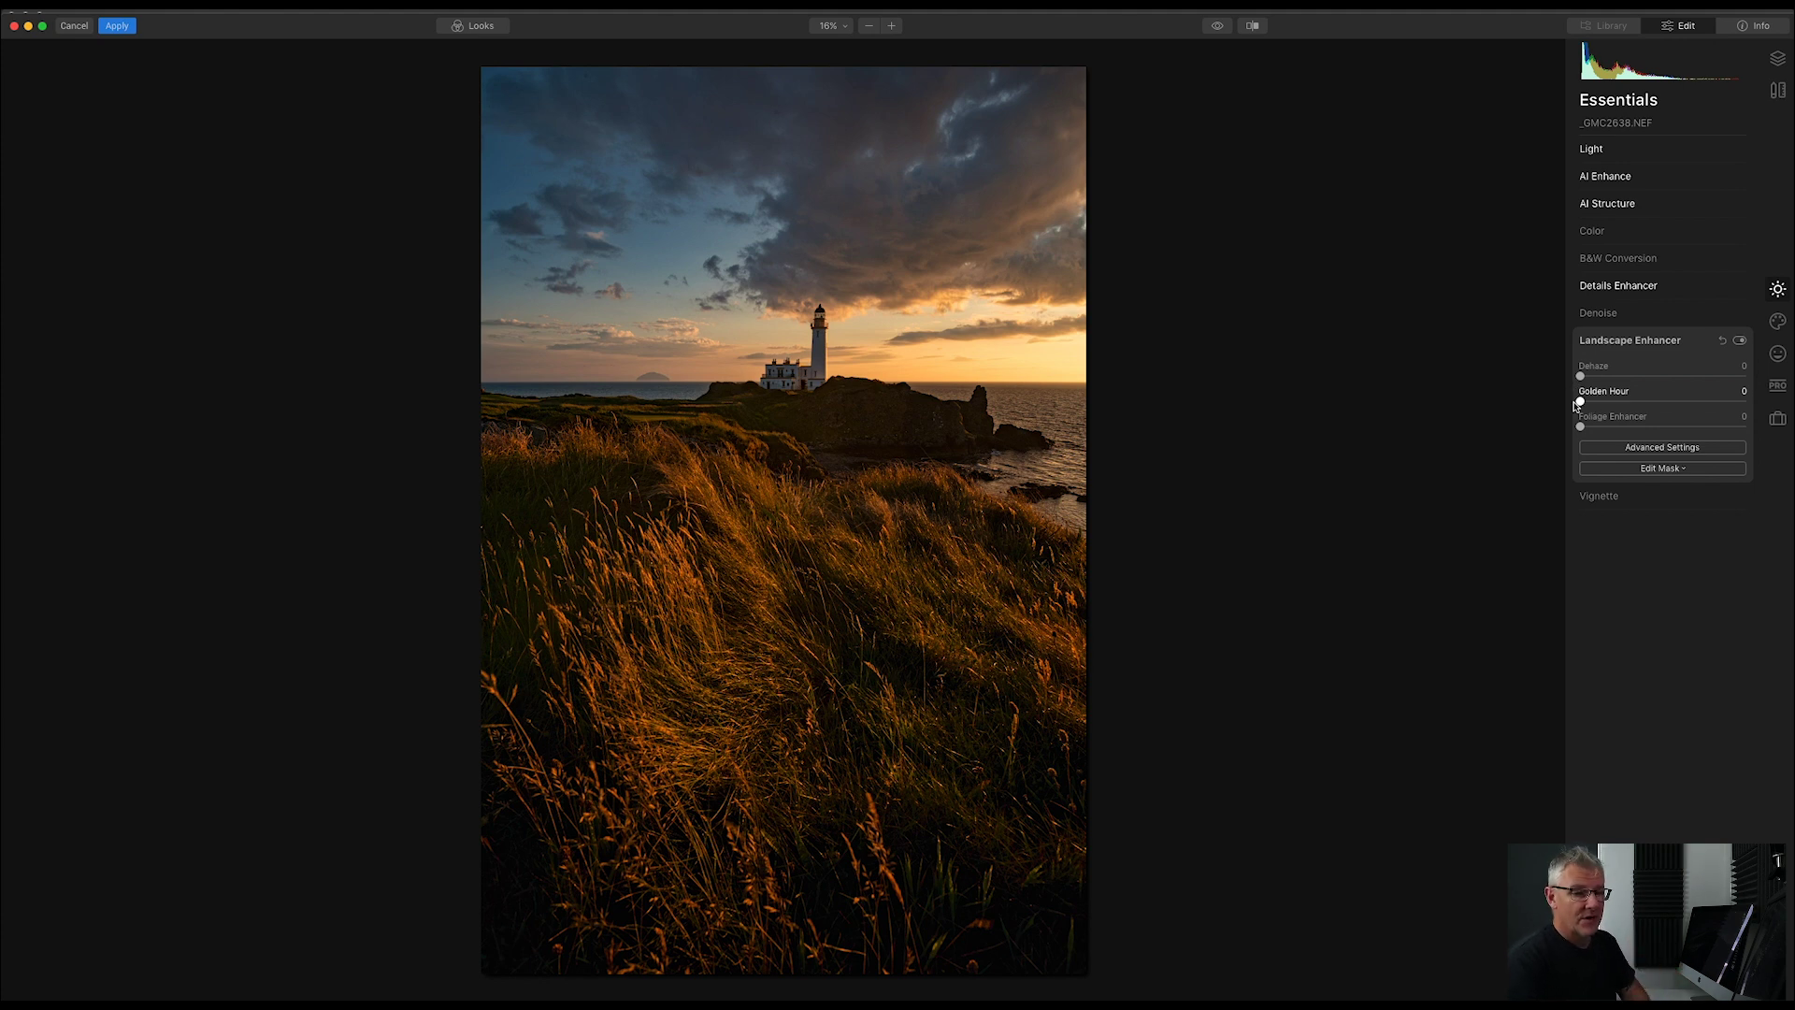
pyautogui.moveTo(1581, 404); pyautogui.dragTo(1717, 407)
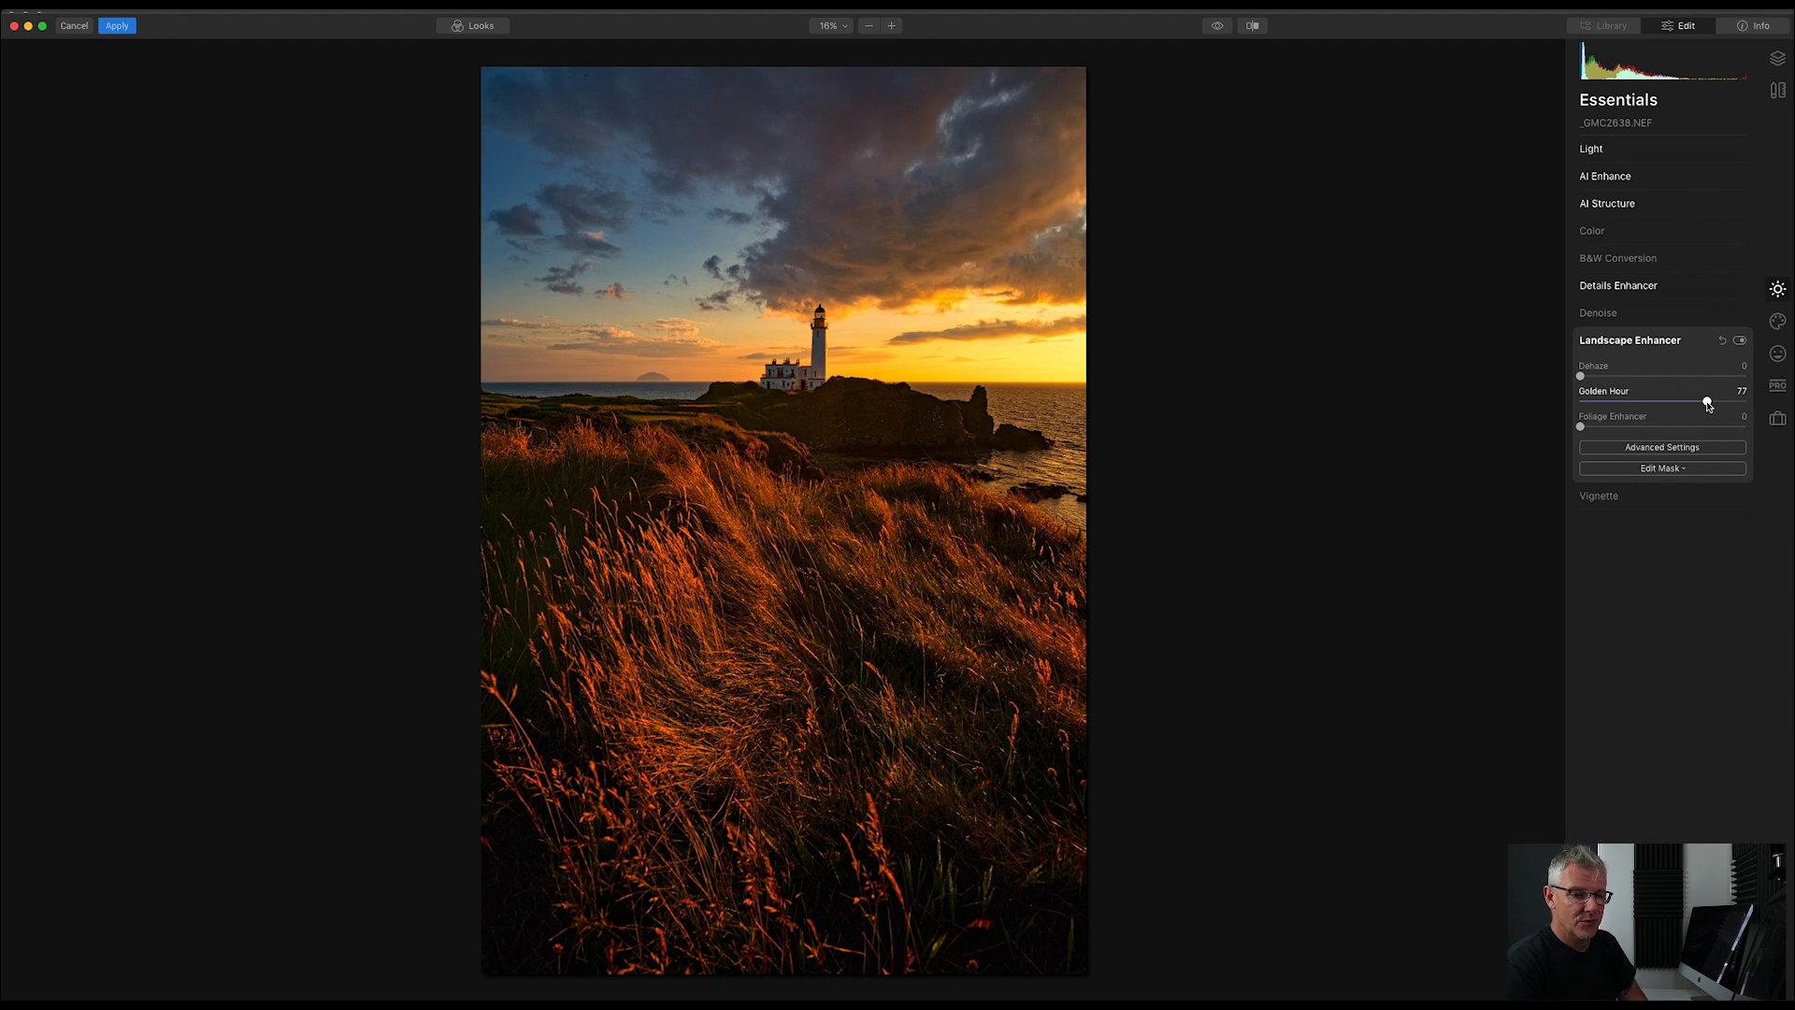
pyautogui.moveTo(1715, 404); pyautogui.dragTo(1613, 404)
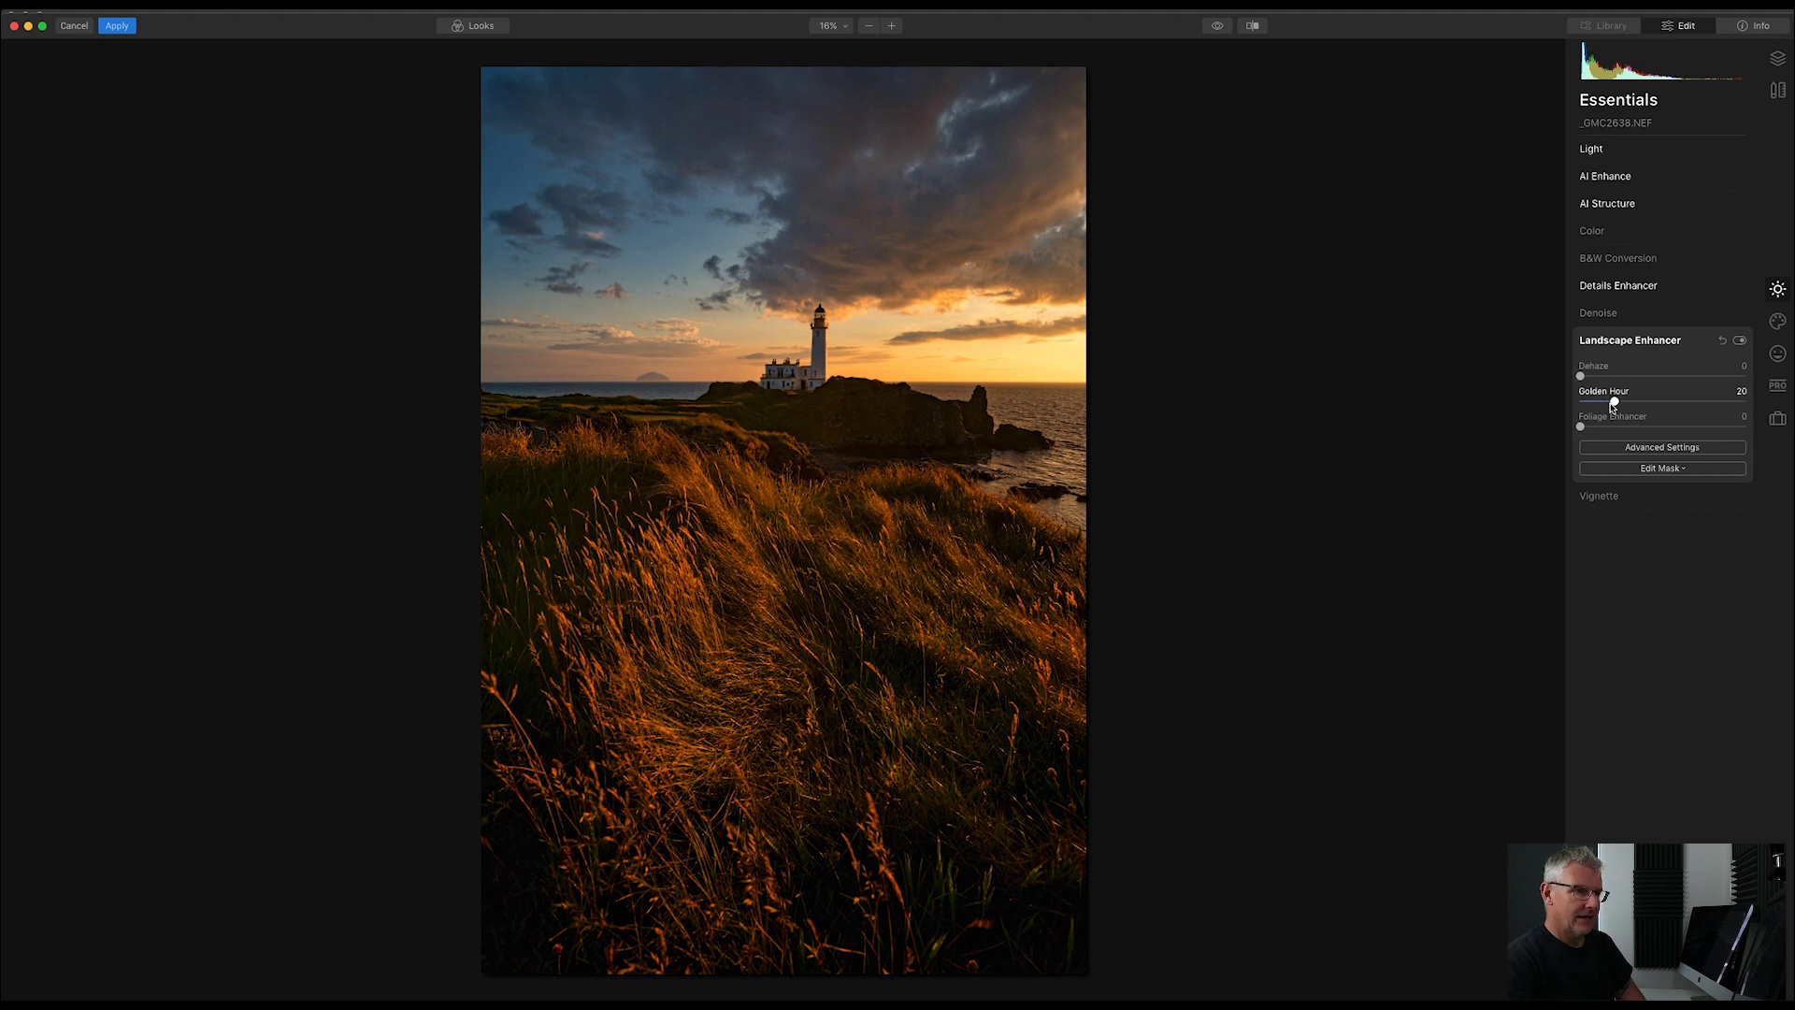
# - Compare the result in the Before/After split view, then collapse Landscape Enhancer for the Creative tools
pyautogui.click(1253, 26)
pyautogui.moveTo(778, 605); pyautogui.dragTo(538, 633)
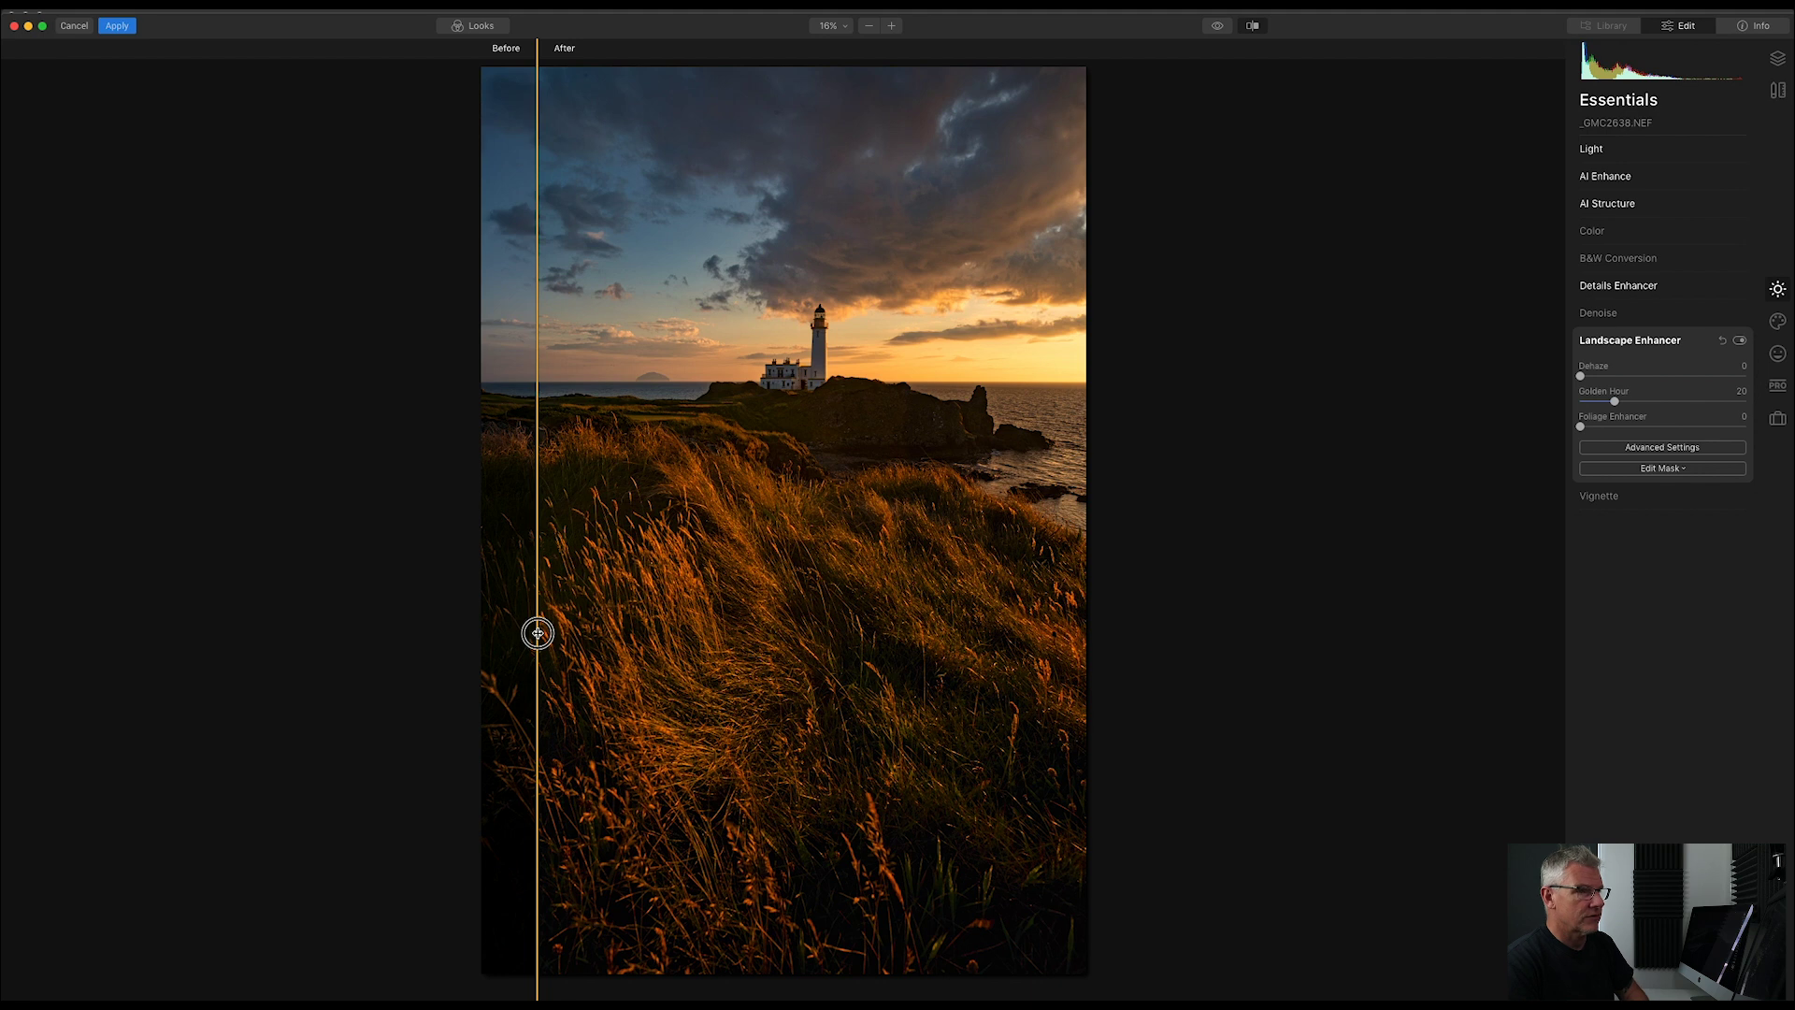
pyautogui.click(1253, 26)
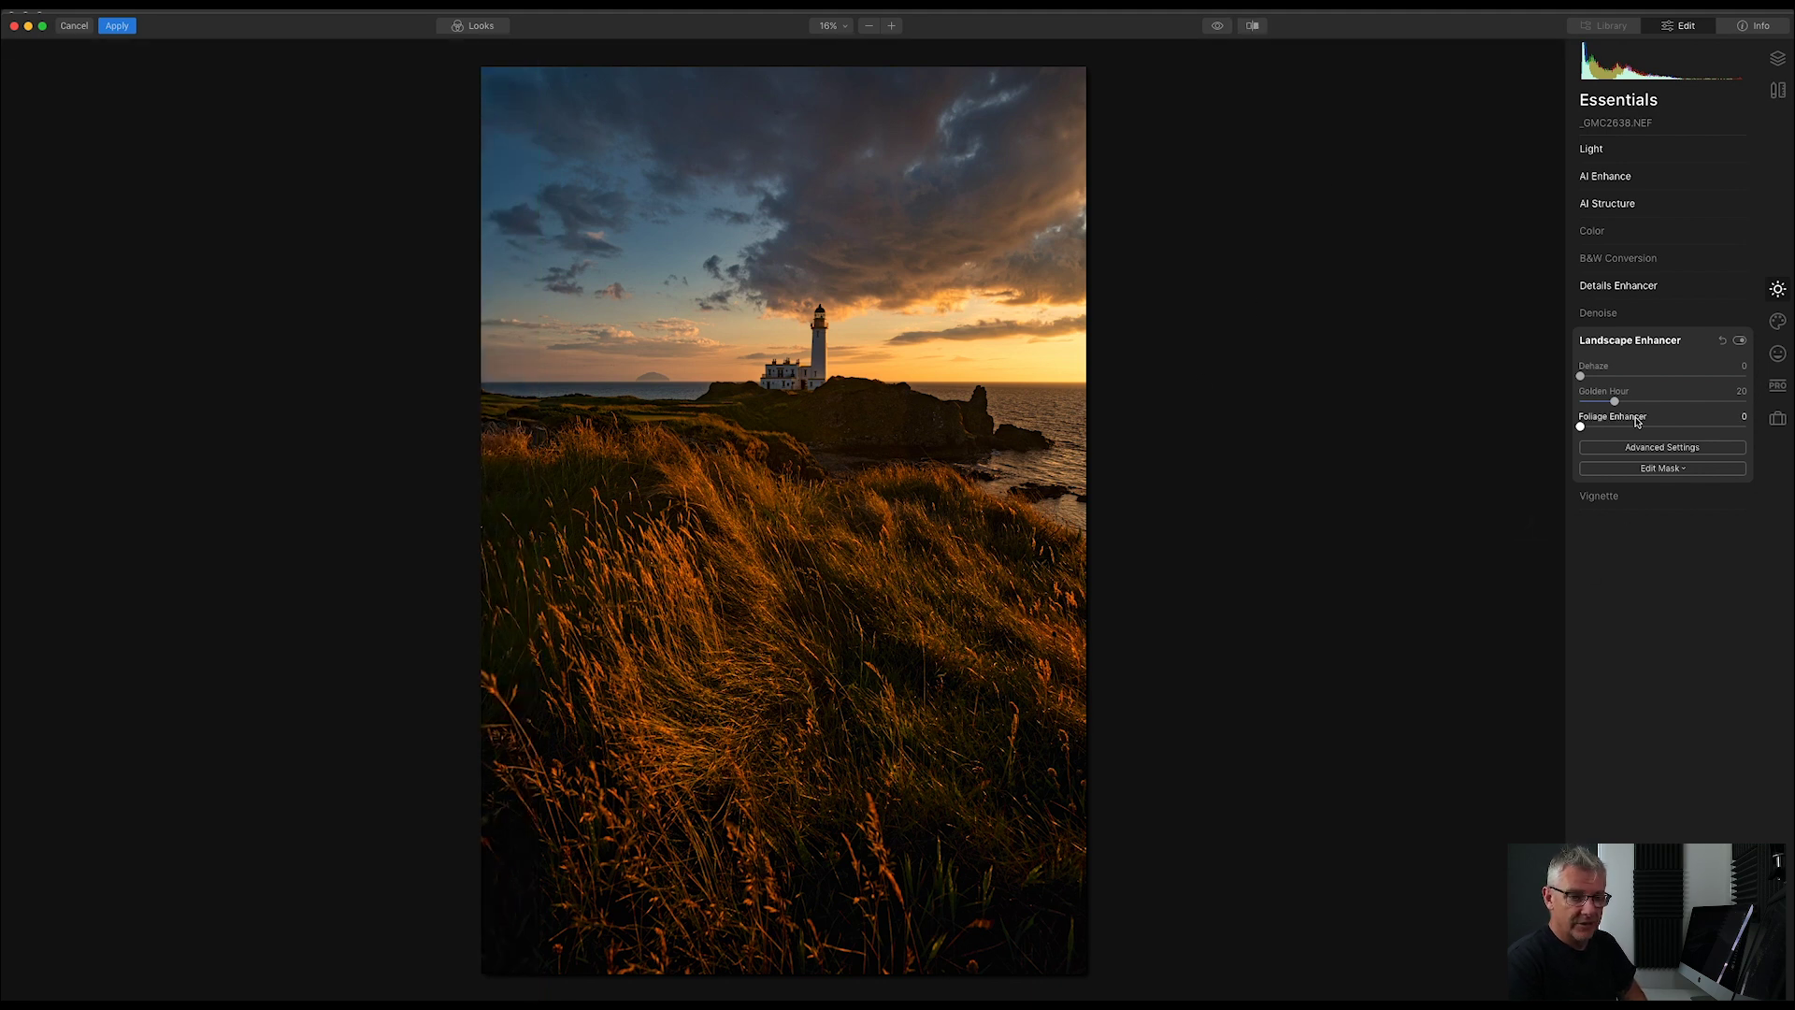
pyautogui.click(1626, 342)
pyautogui.click(1779, 323)
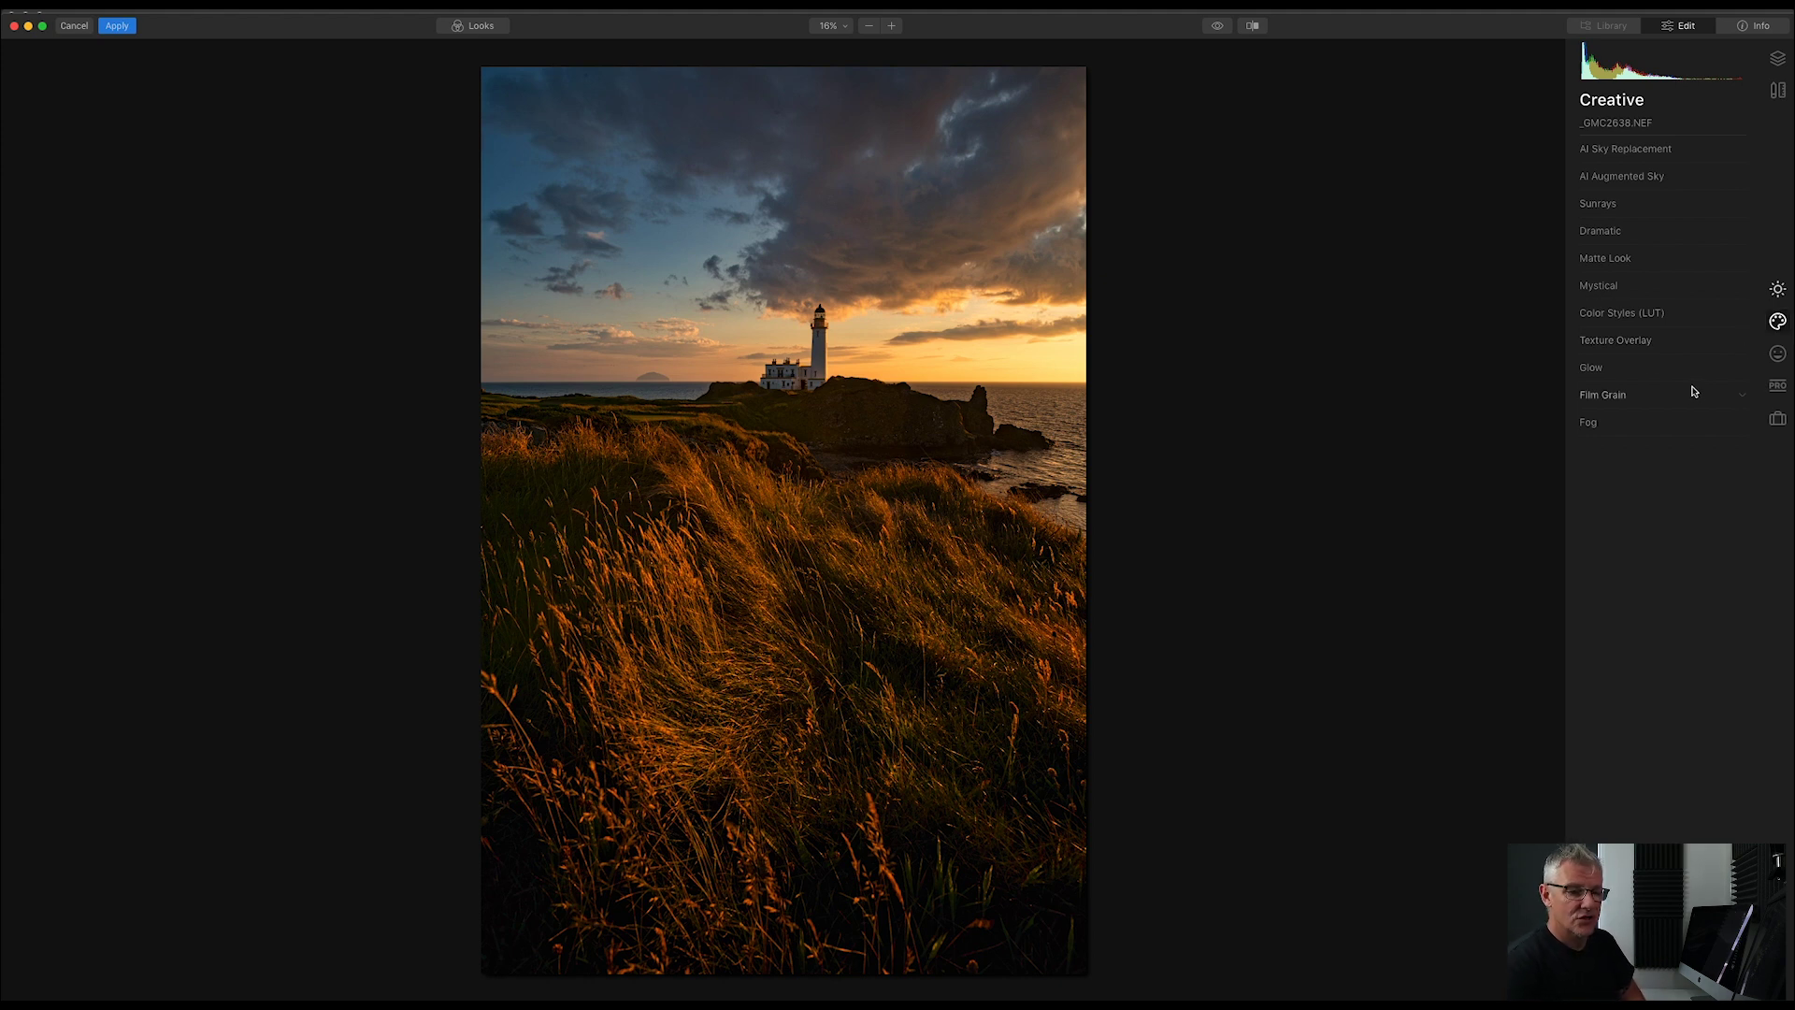
# - Add a Soft Glow type Glow and raise its Amount to 76
pyautogui.click(1599, 370)
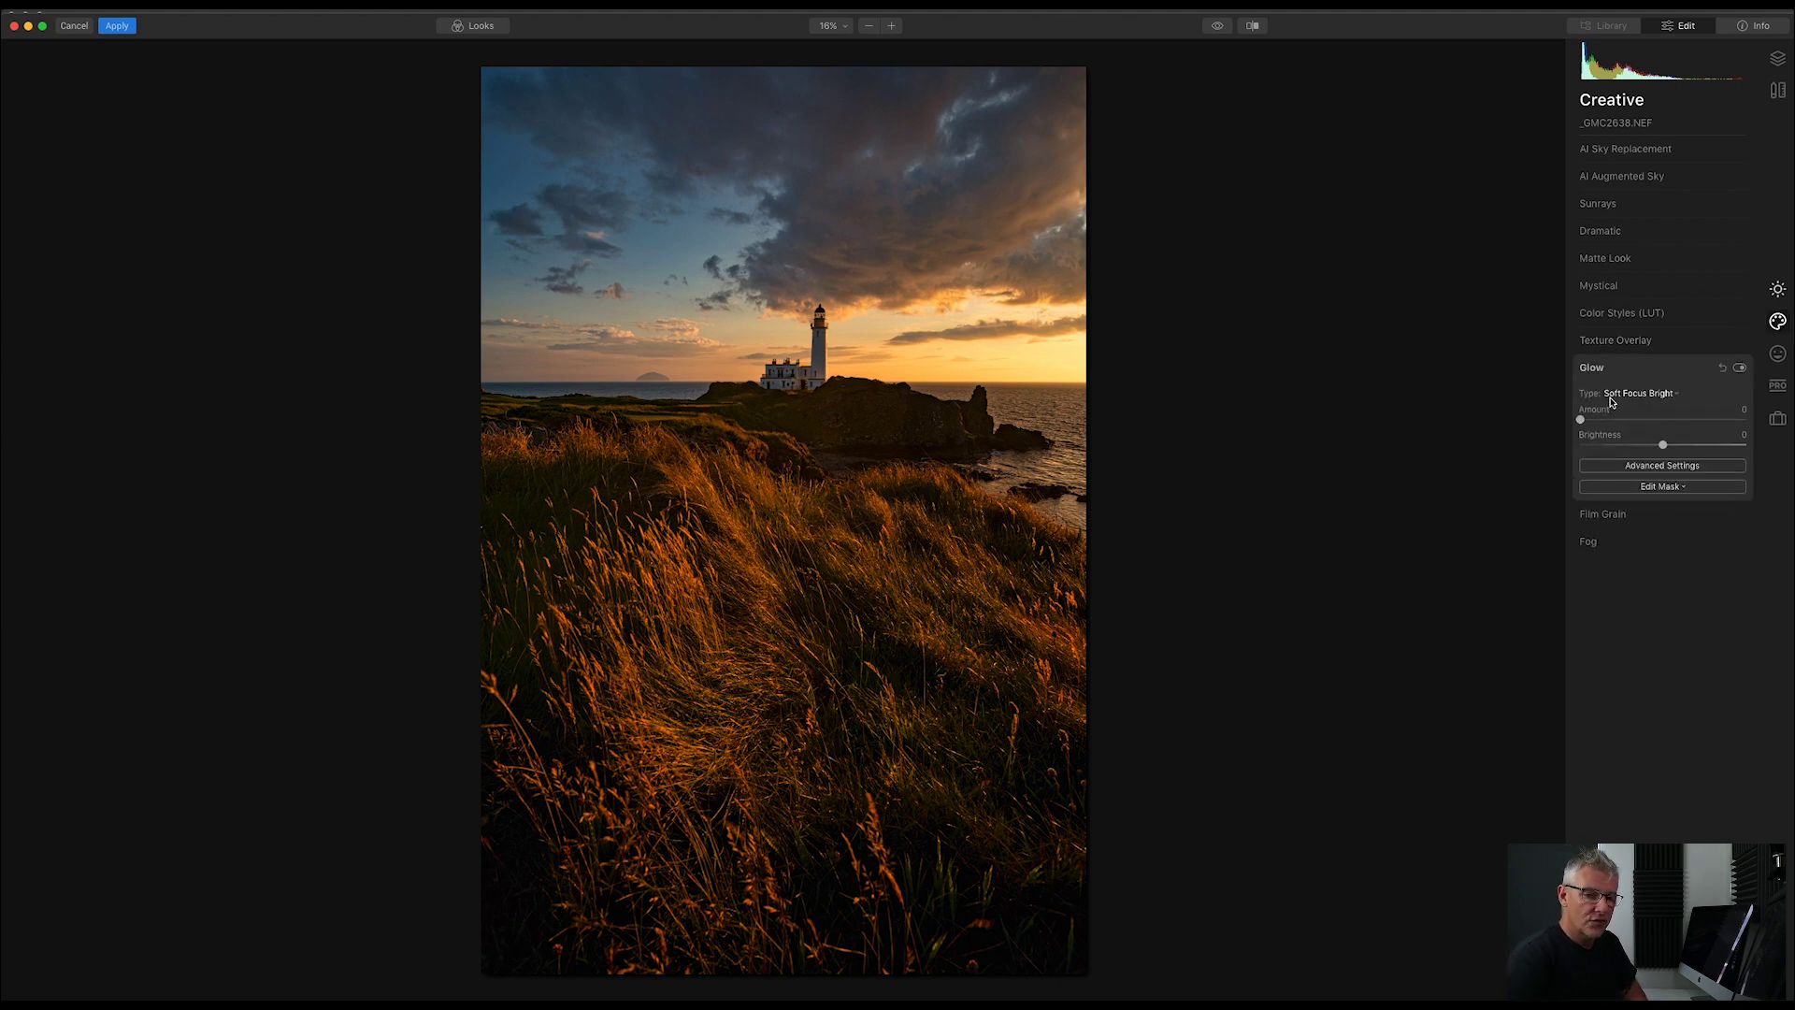
pyautogui.click(1678, 396)
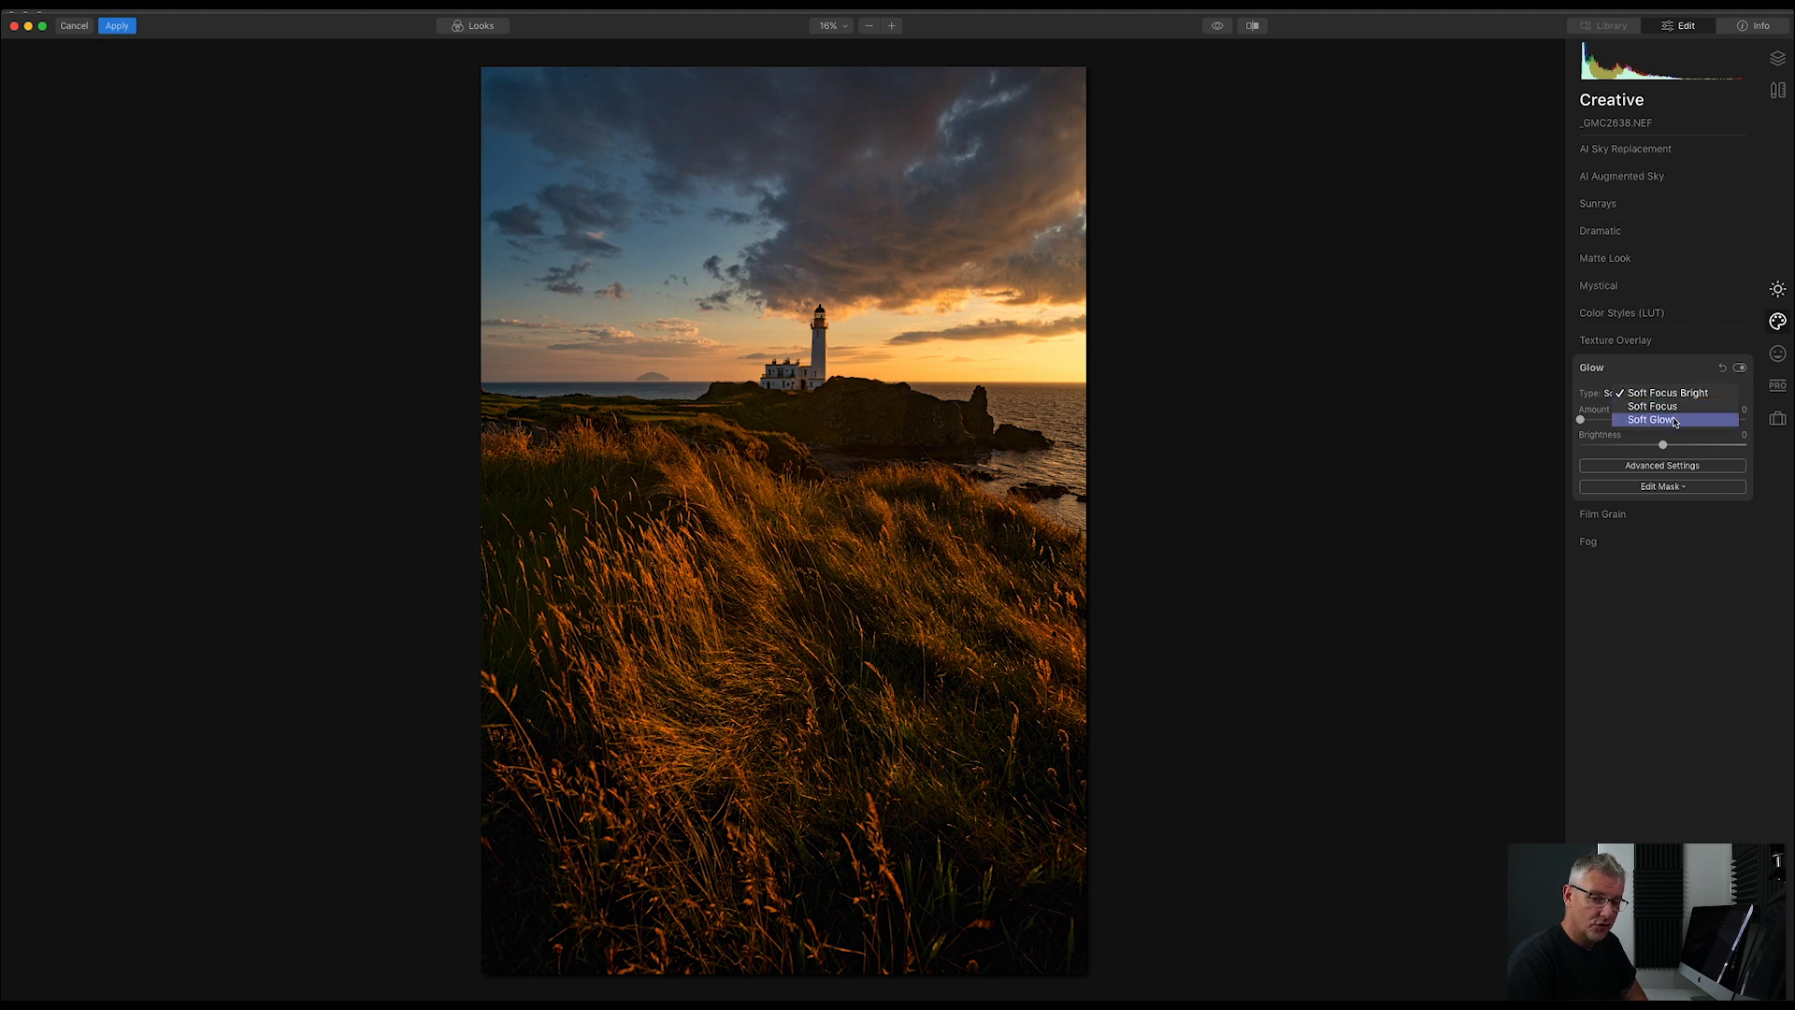
pyautogui.click(1675, 423)
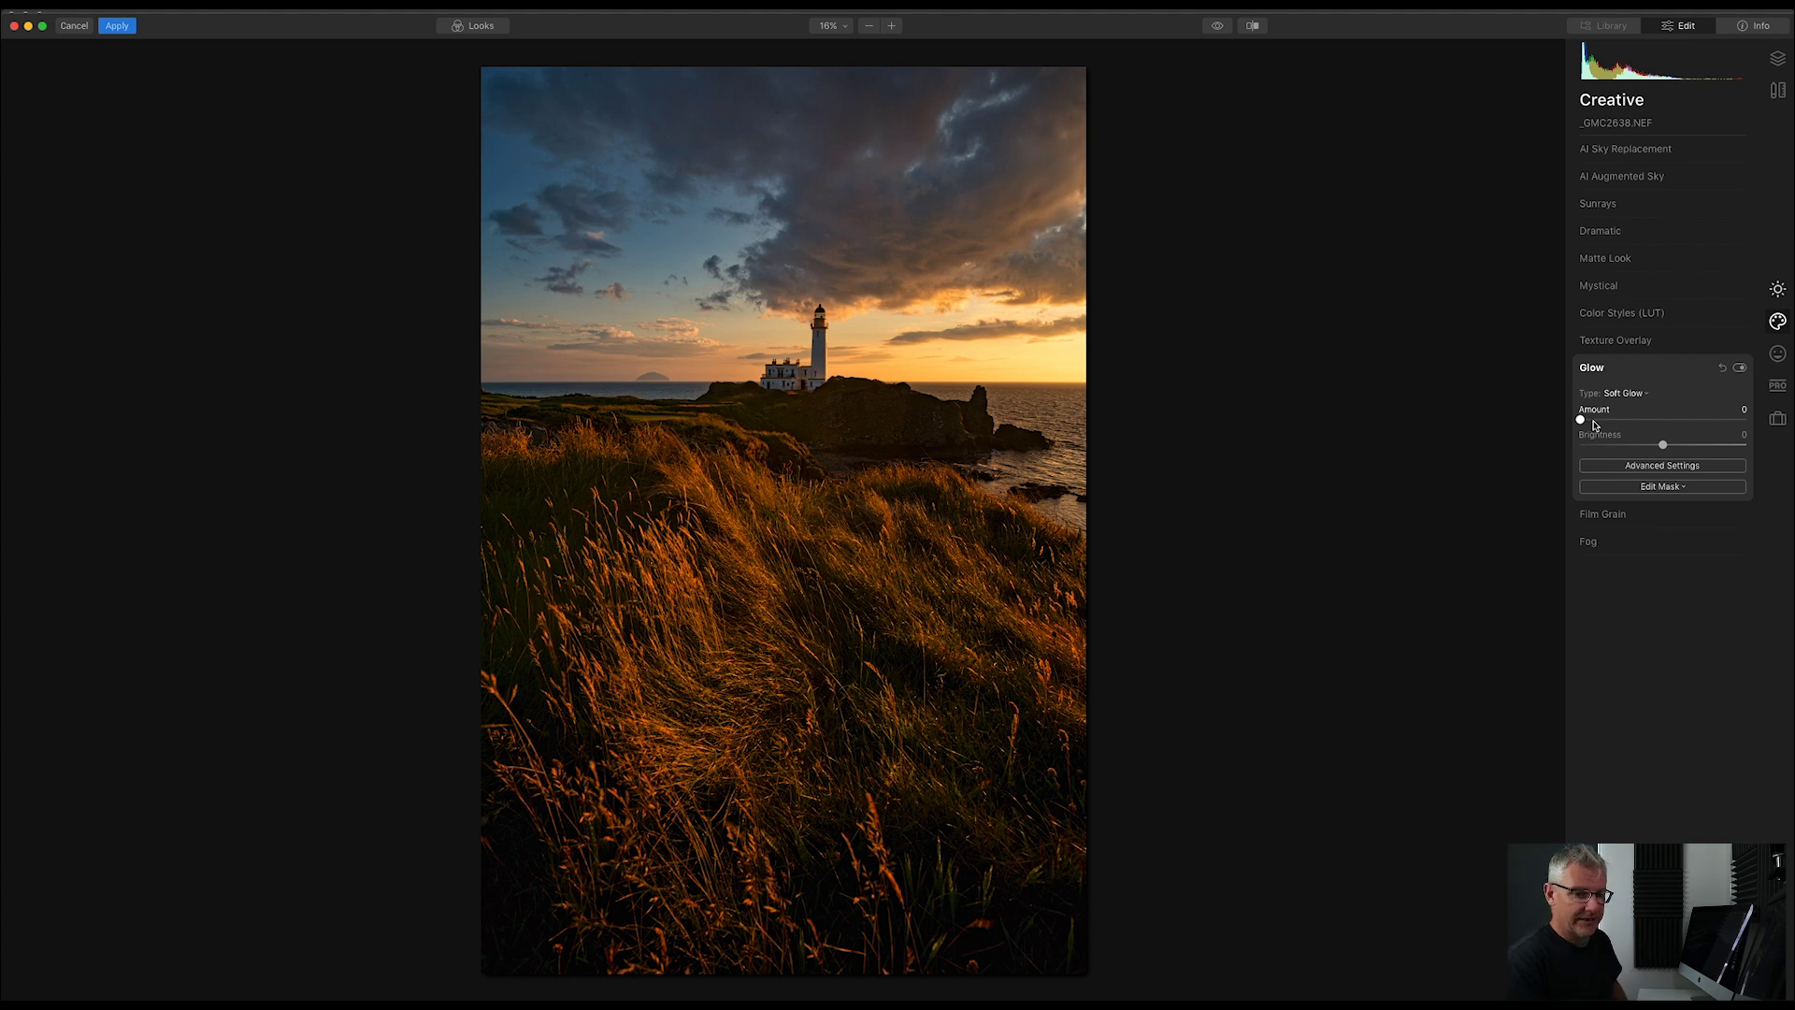
pyautogui.moveTo(1592, 423); pyautogui.dragTo(1663, 426)
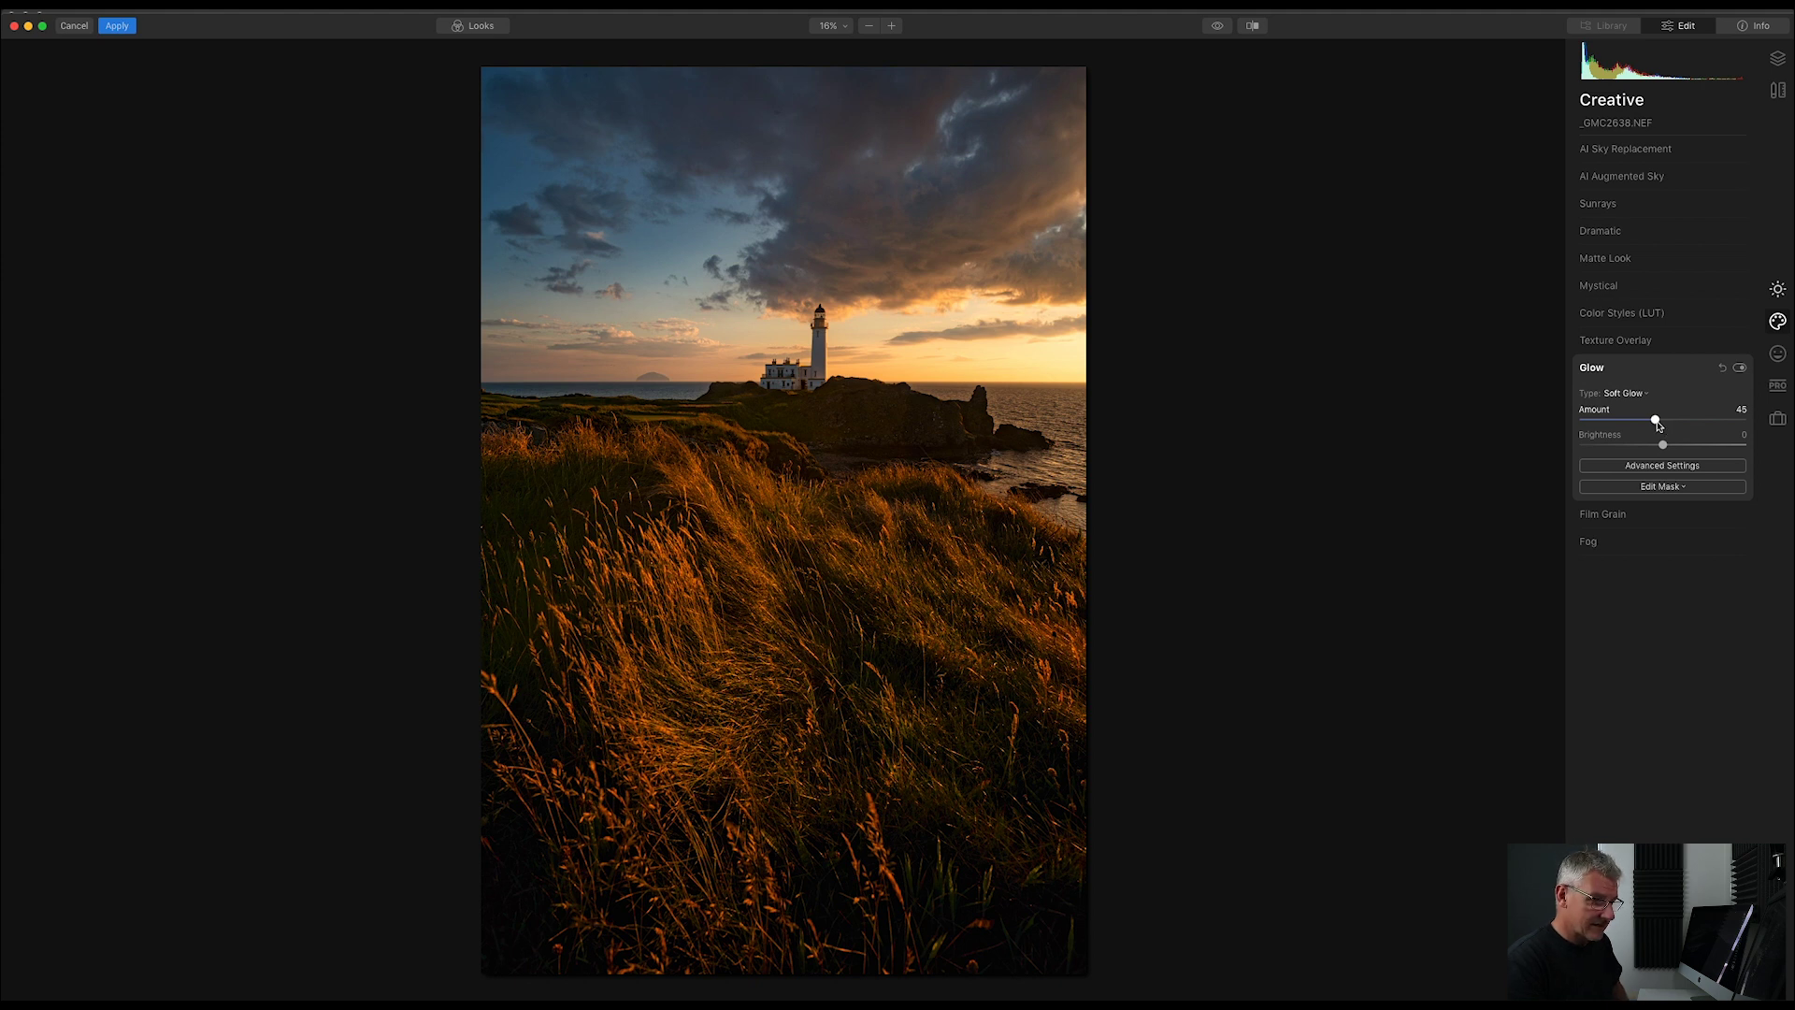
pyautogui.moveTo(1657, 426); pyautogui.dragTo(1709, 426)
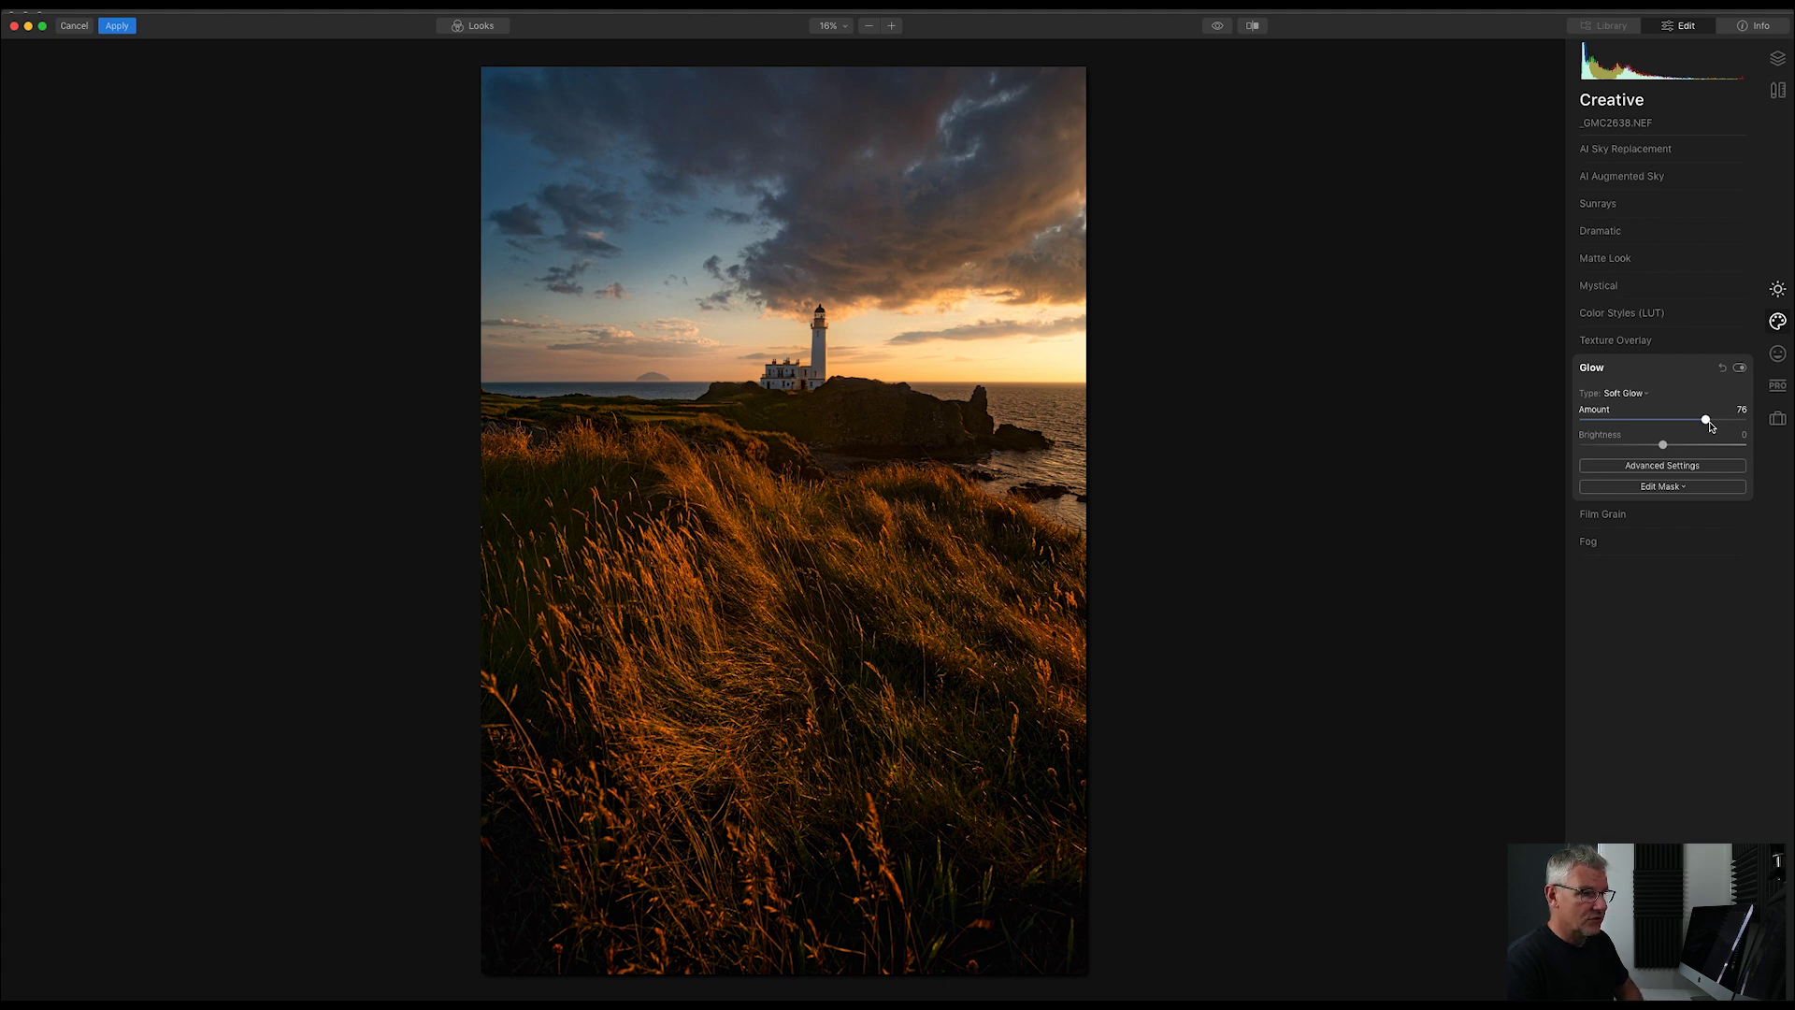
# - Toggle the Glow off and on to compare the photo with and without it
pyautogui.click(1740, 368)
pyautogui.click(1740, 369)
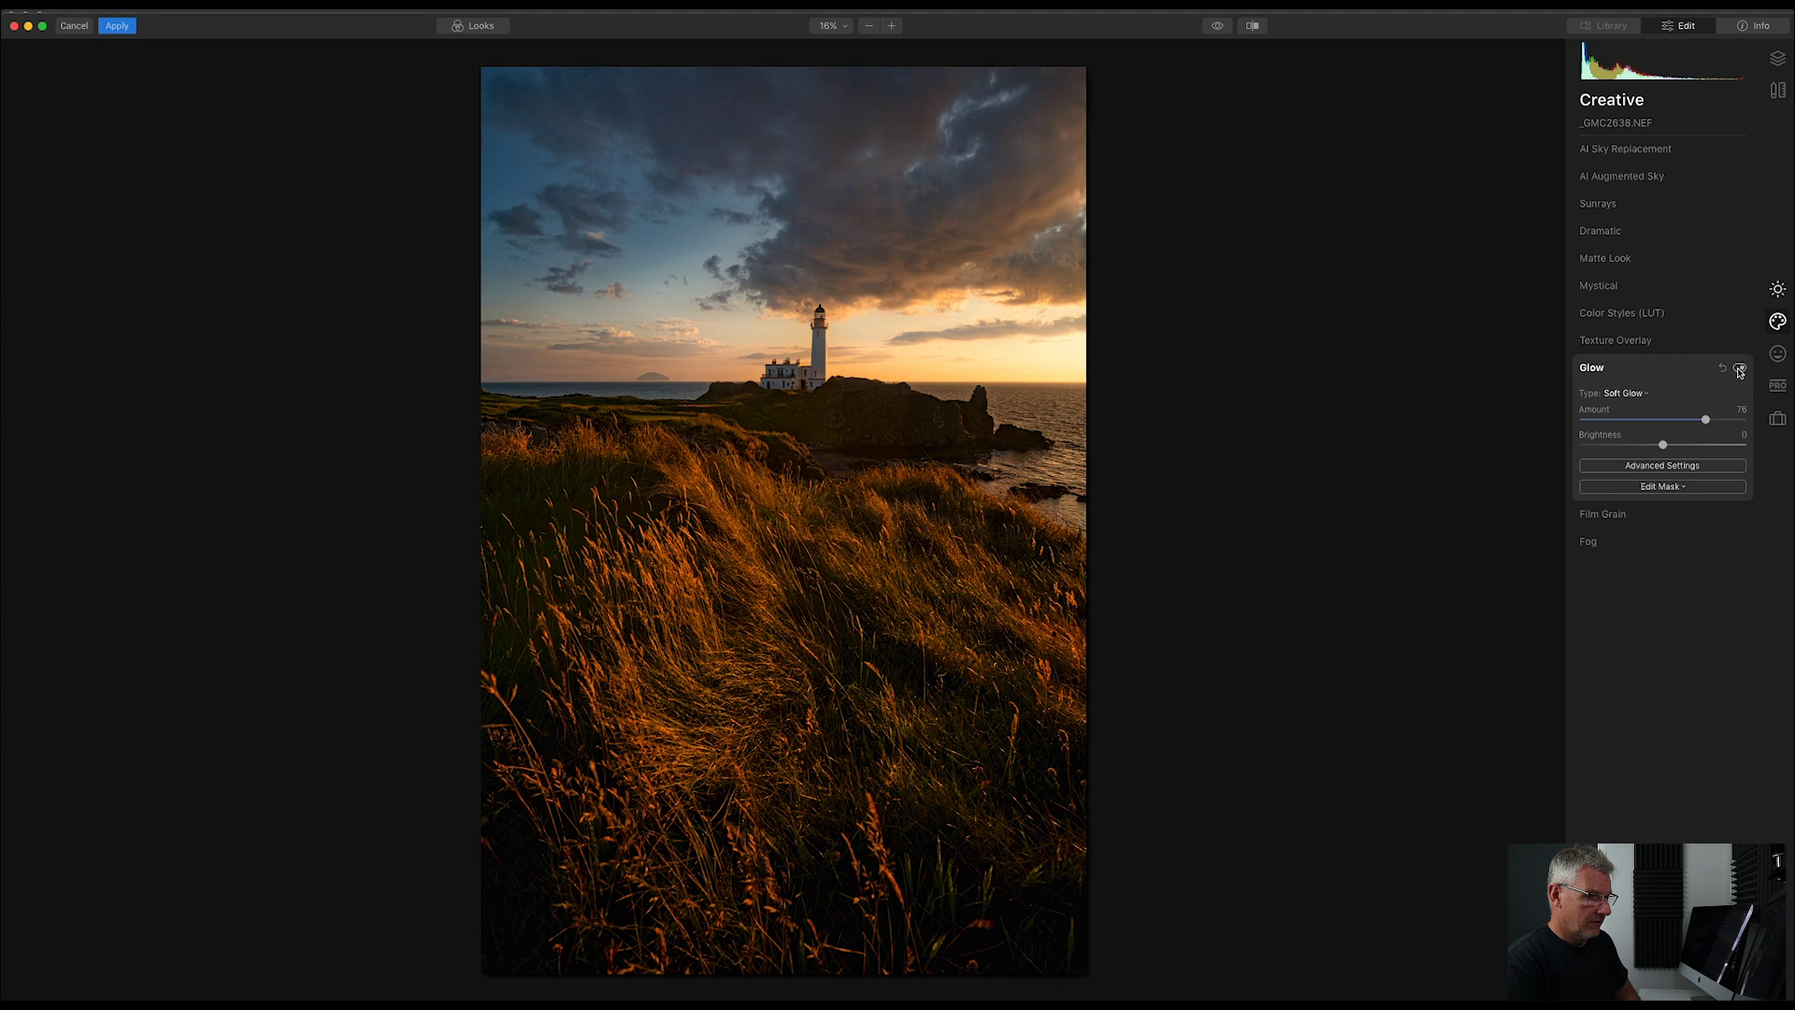
pyautogui.click(1739, 368)
pyautogui.click(1739, 369)
pyautogui.click(1739, 368)
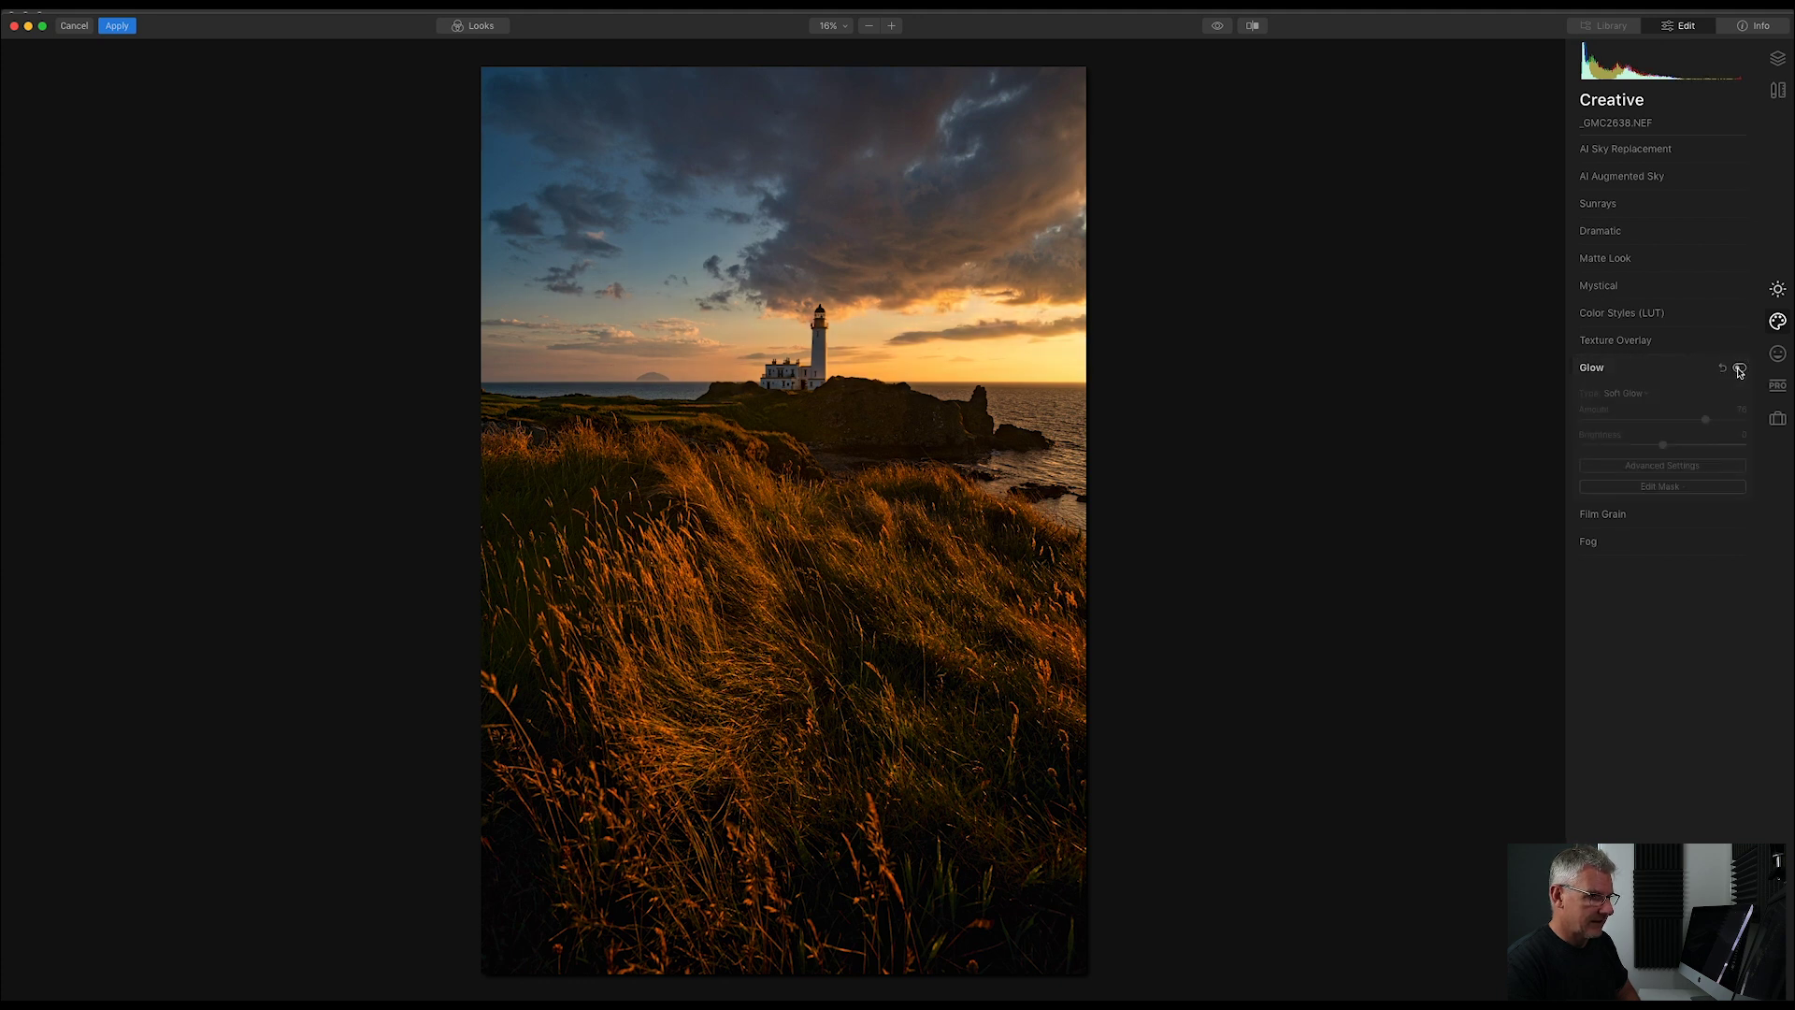
pyautogui.click(1739, 368)
pyautogui.click(1740, 368)
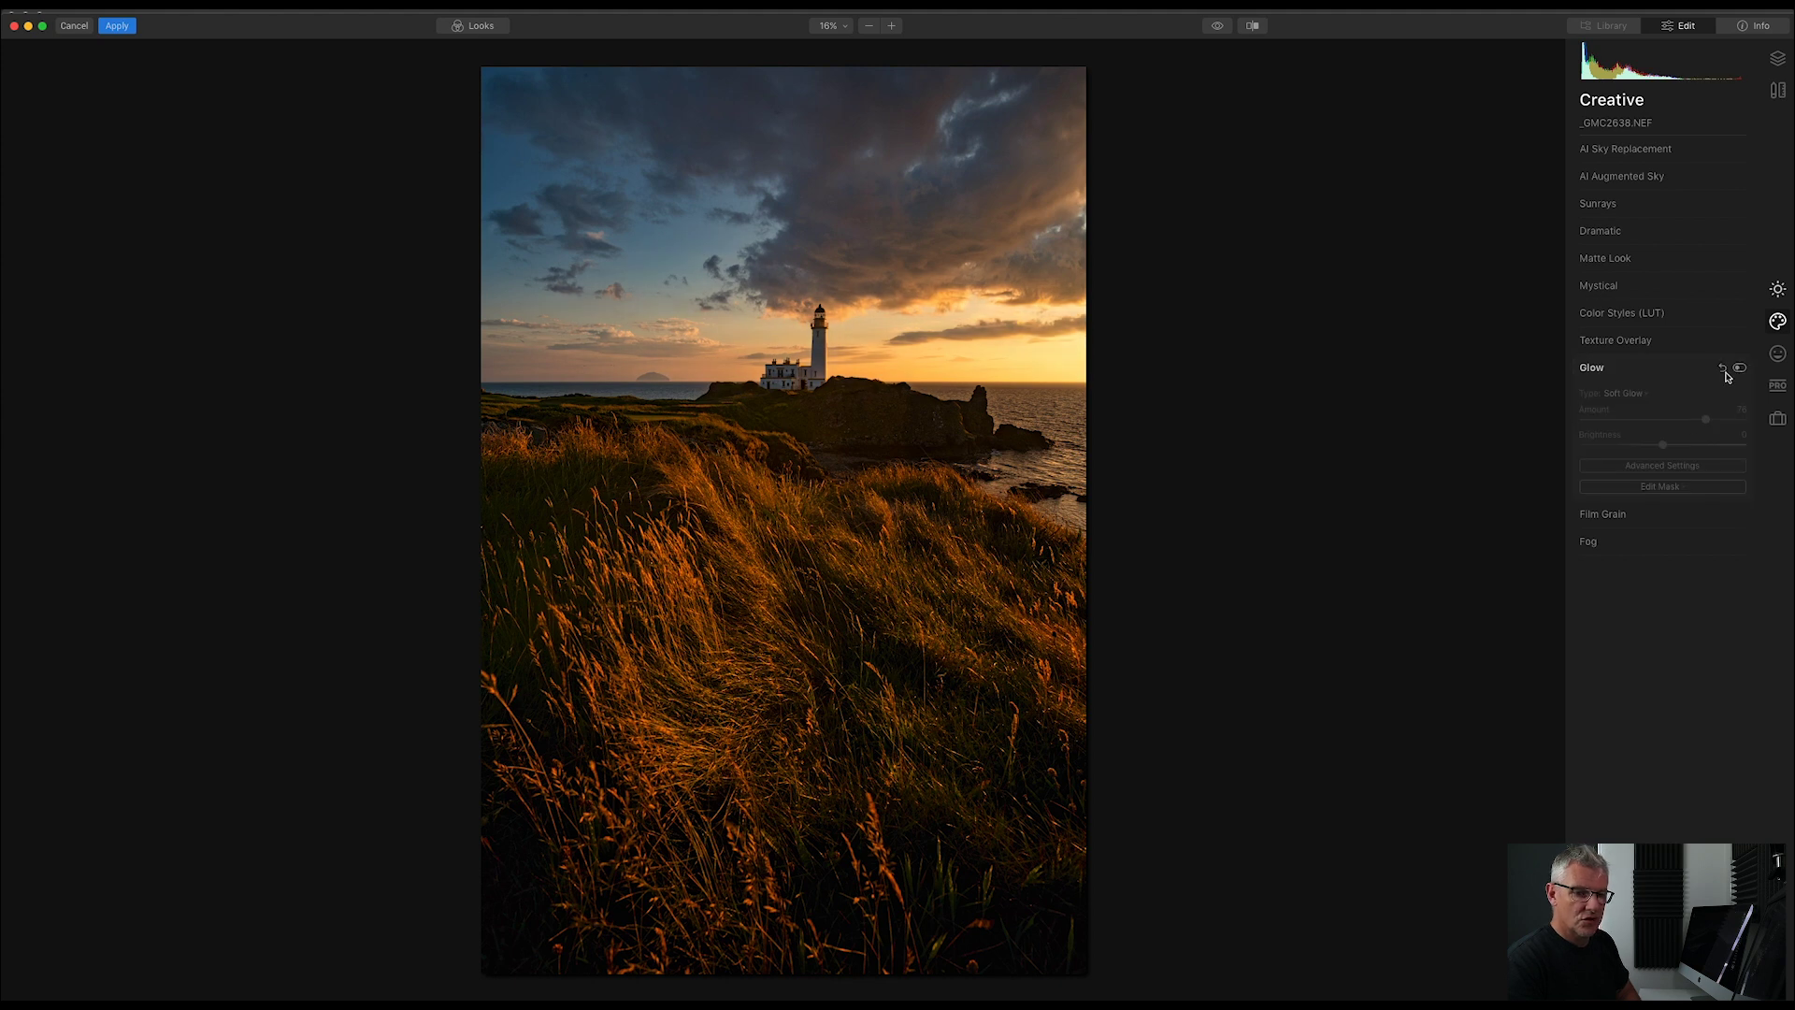
pyautogui.click(1739, 368)
# - Reduce the Soft Glow Amount to 25, recheck it against the original, and collapse Glow
pyautogui.moveTo(1705, 420); pyautogui.dragTo(1617, 421)
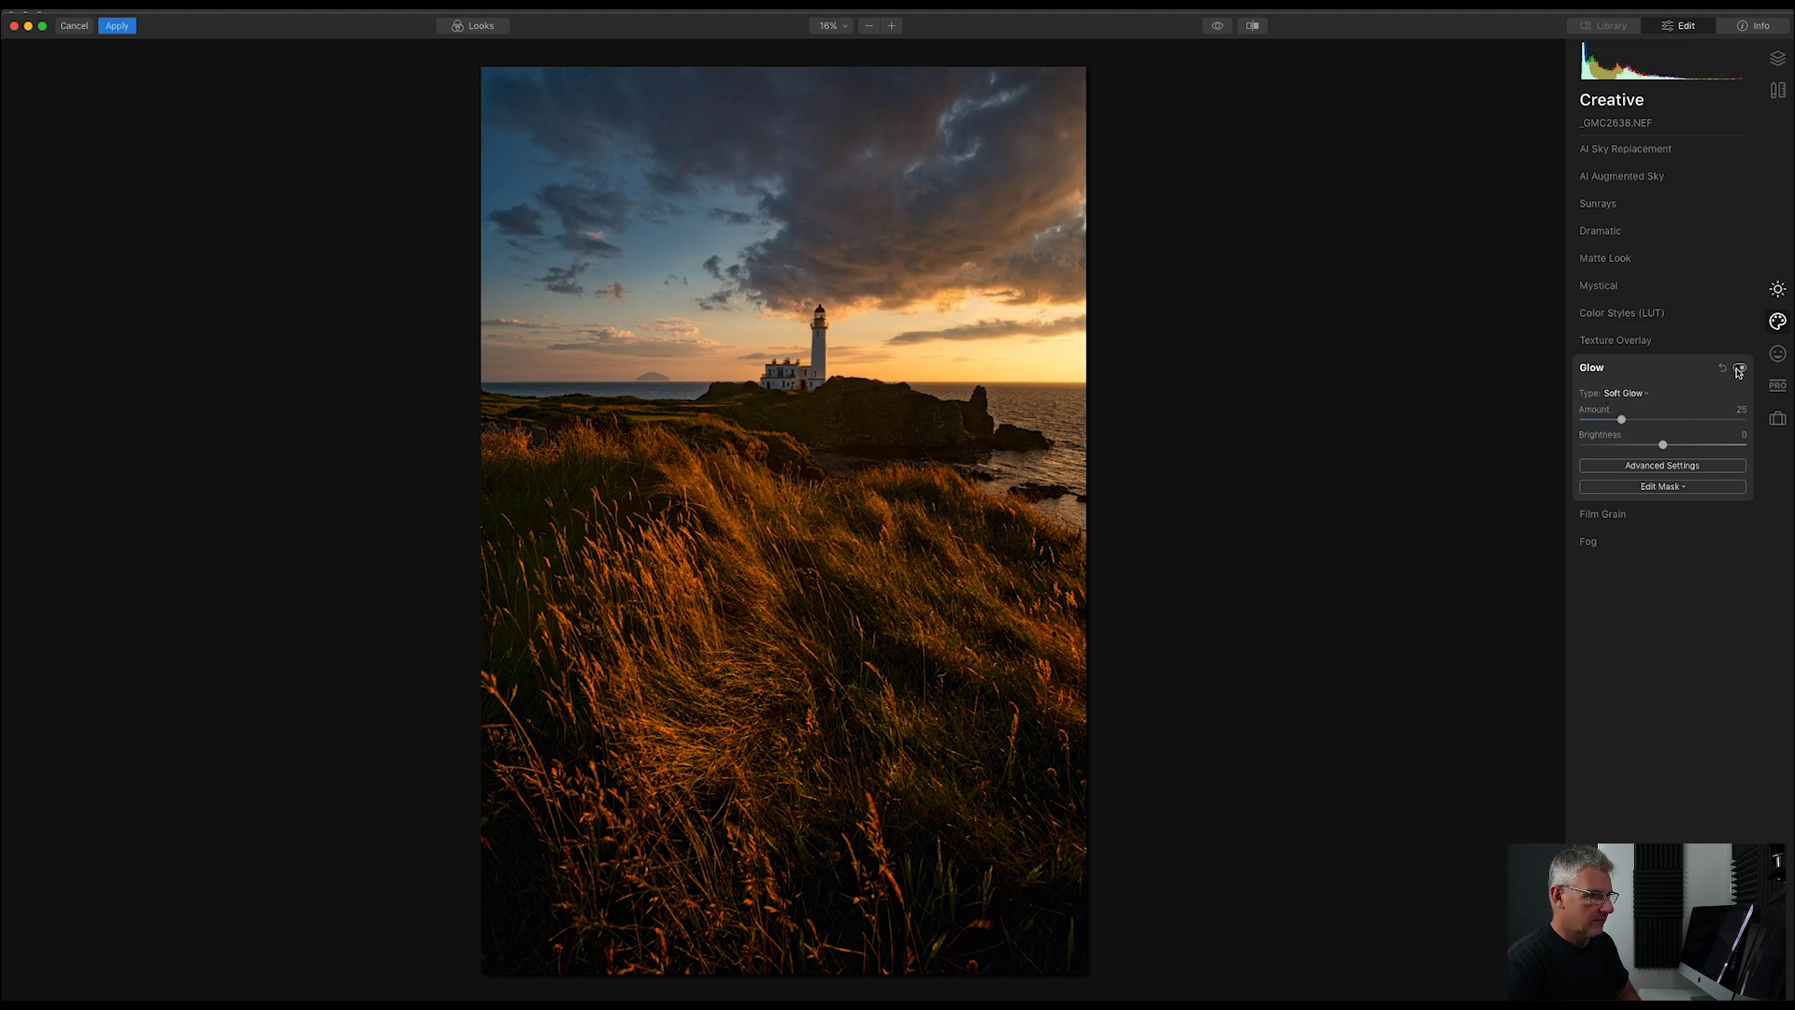
pyautogui.click(1738, 370)
pyautogui.click(1737, 370)
pyautogui.click(1737, 370)
pyautogui.click(1737, 370)
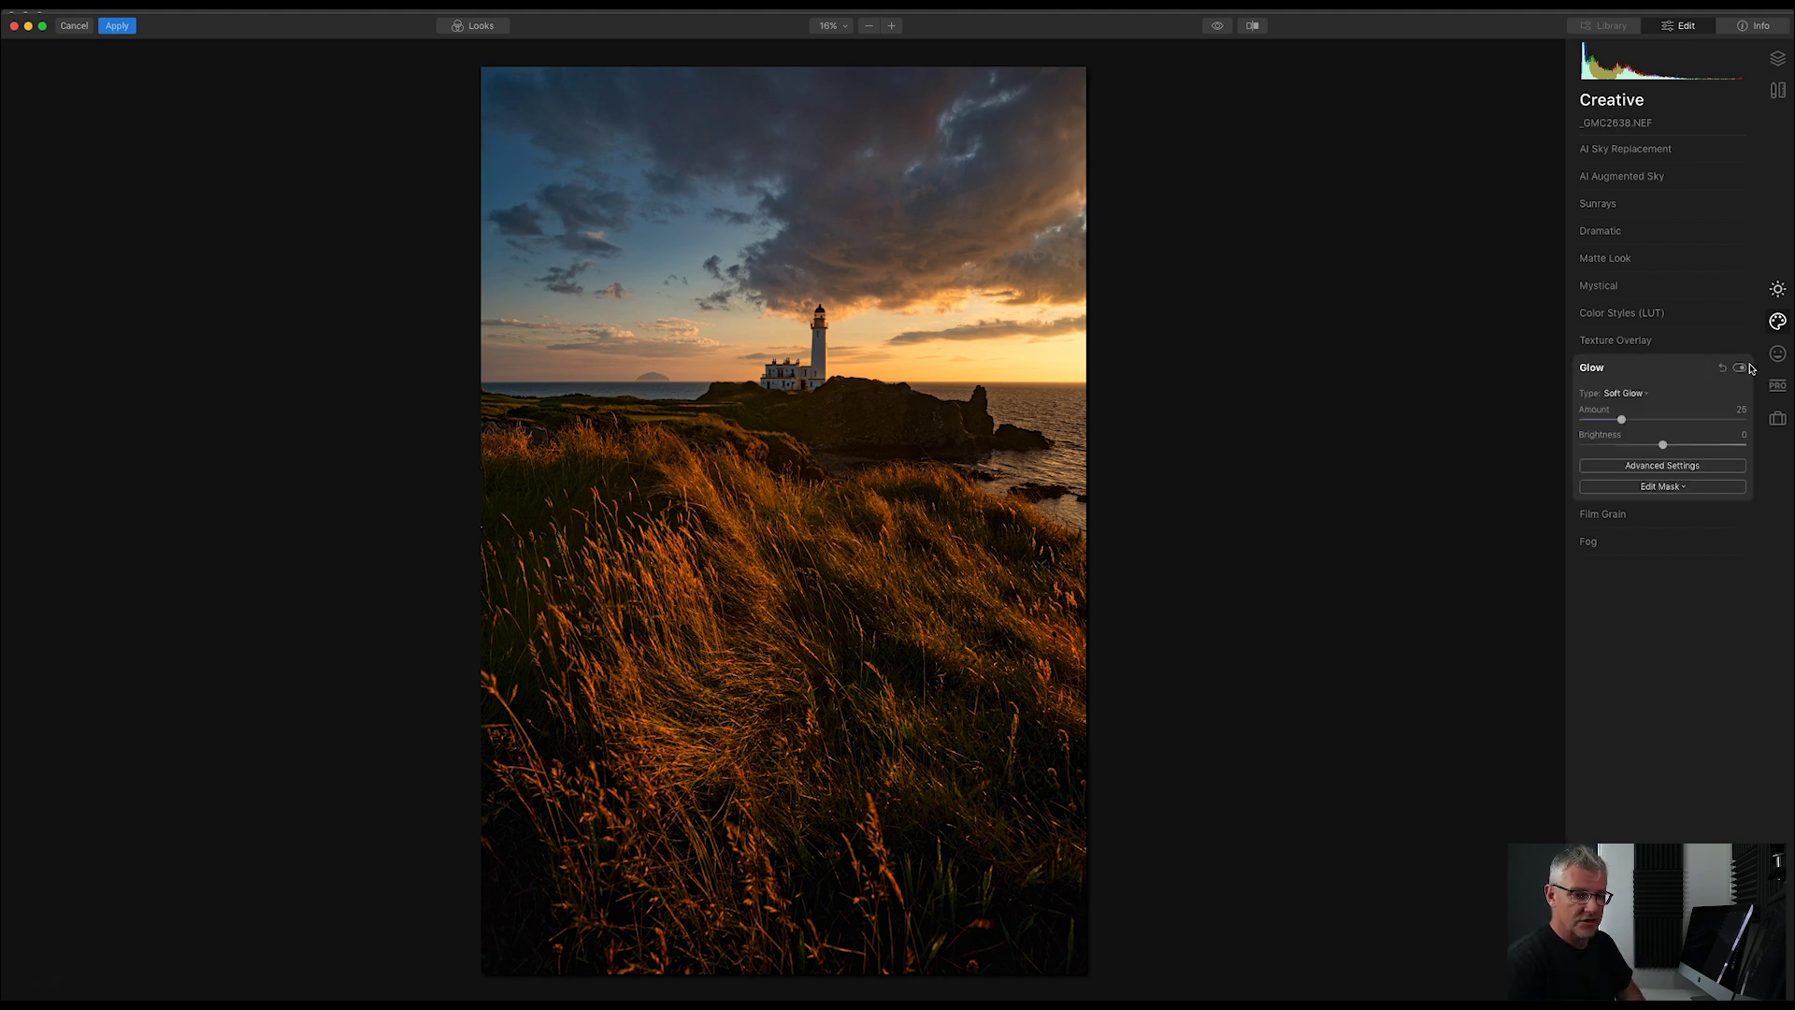
pyautogui.click(1594, 368)
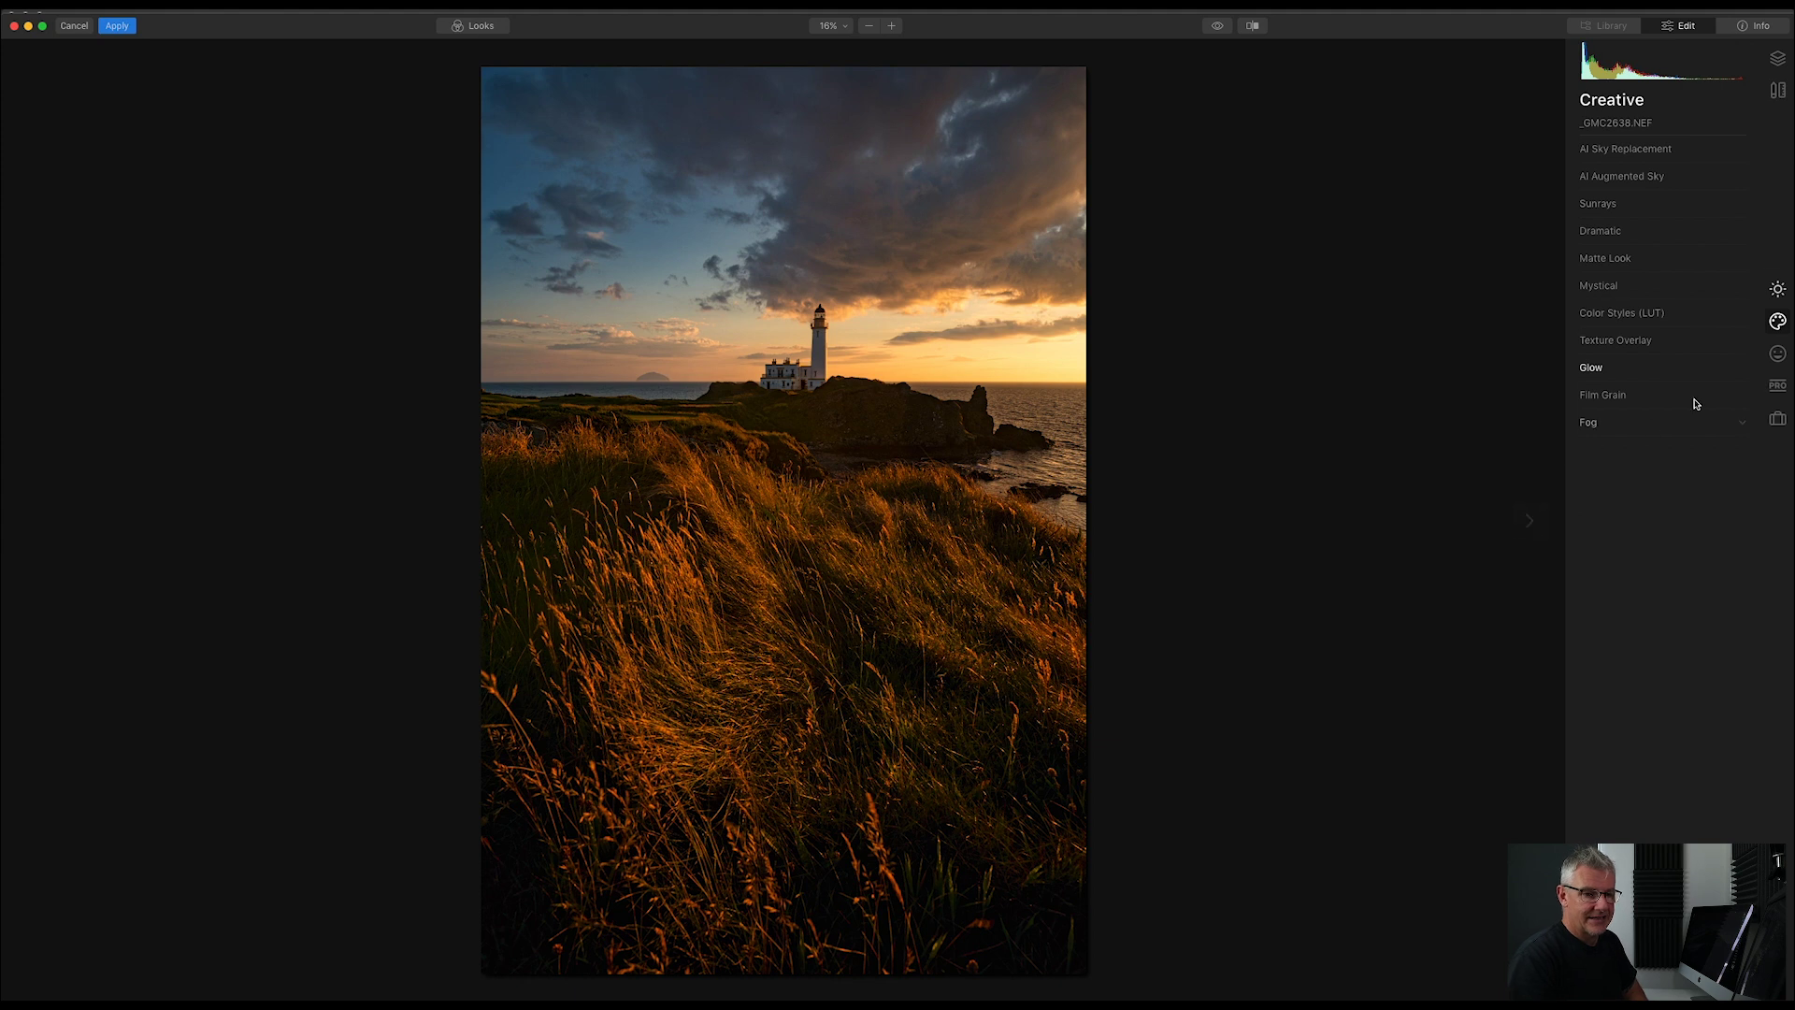
# - Switch from the Portrait to the Professional tools and expand Adjustable Gradient
pyautogui.click(1778, 356)
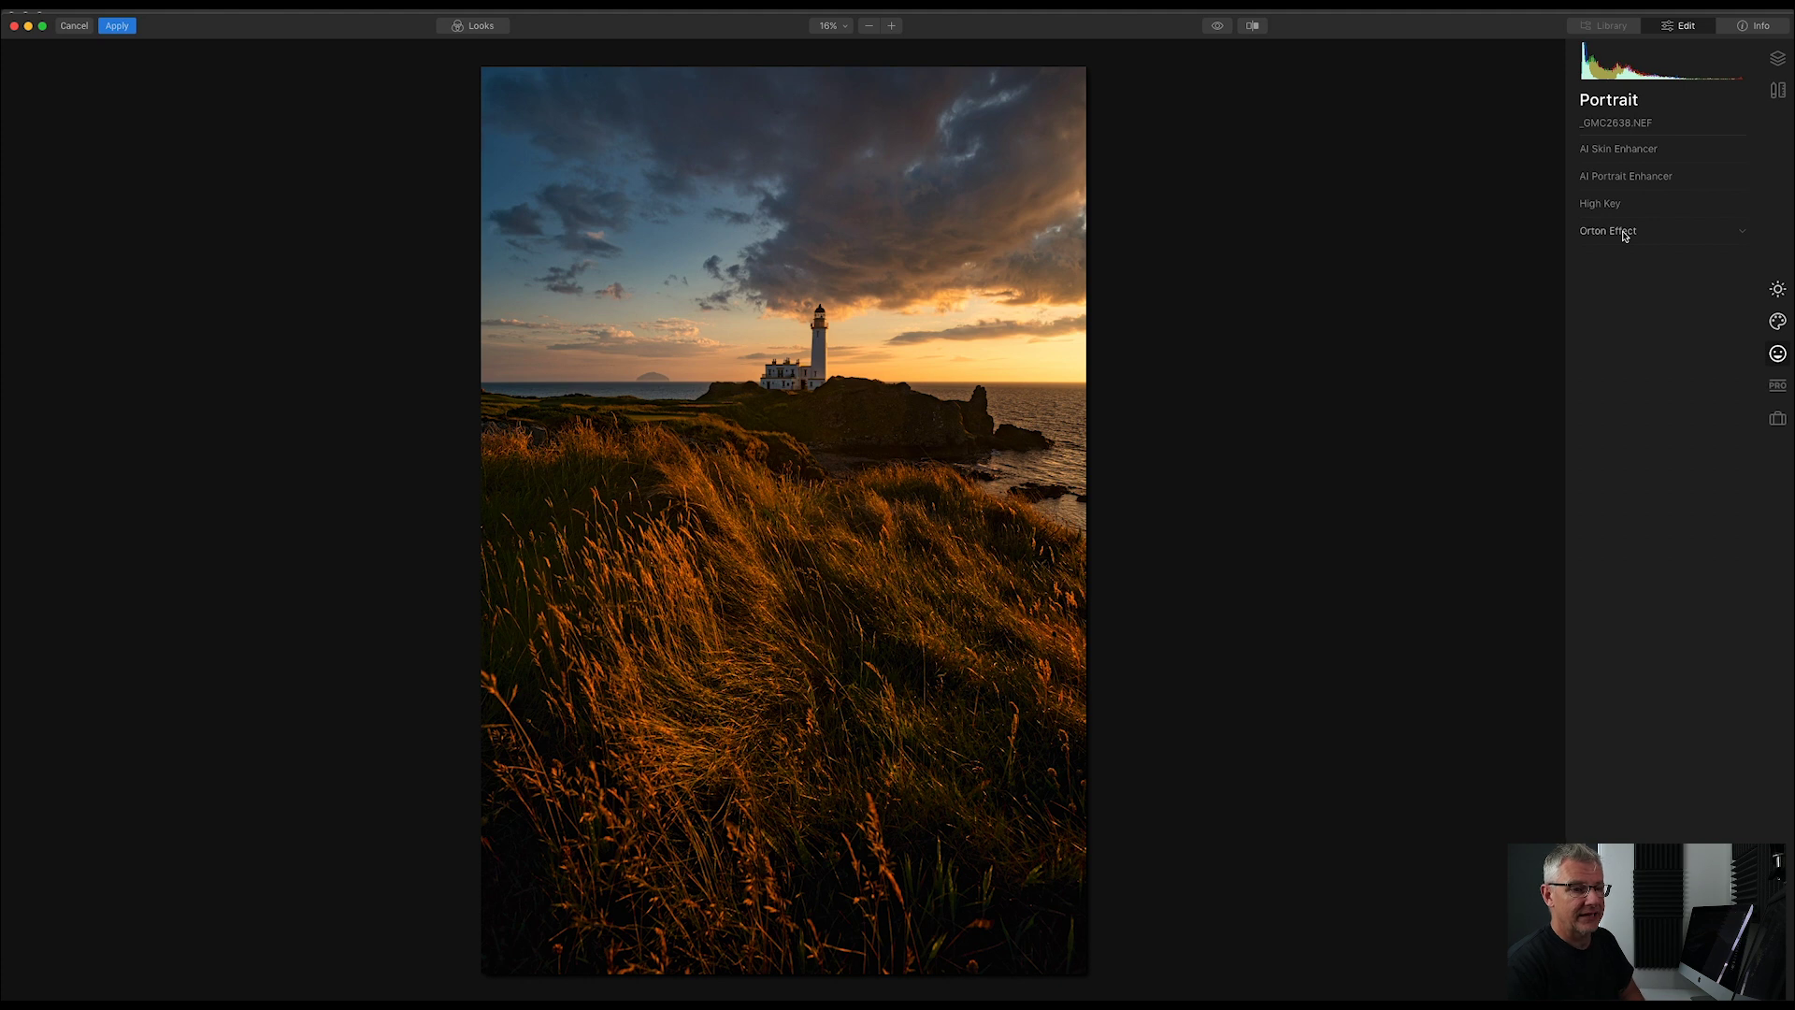
pyautogui.click(1777, 386)
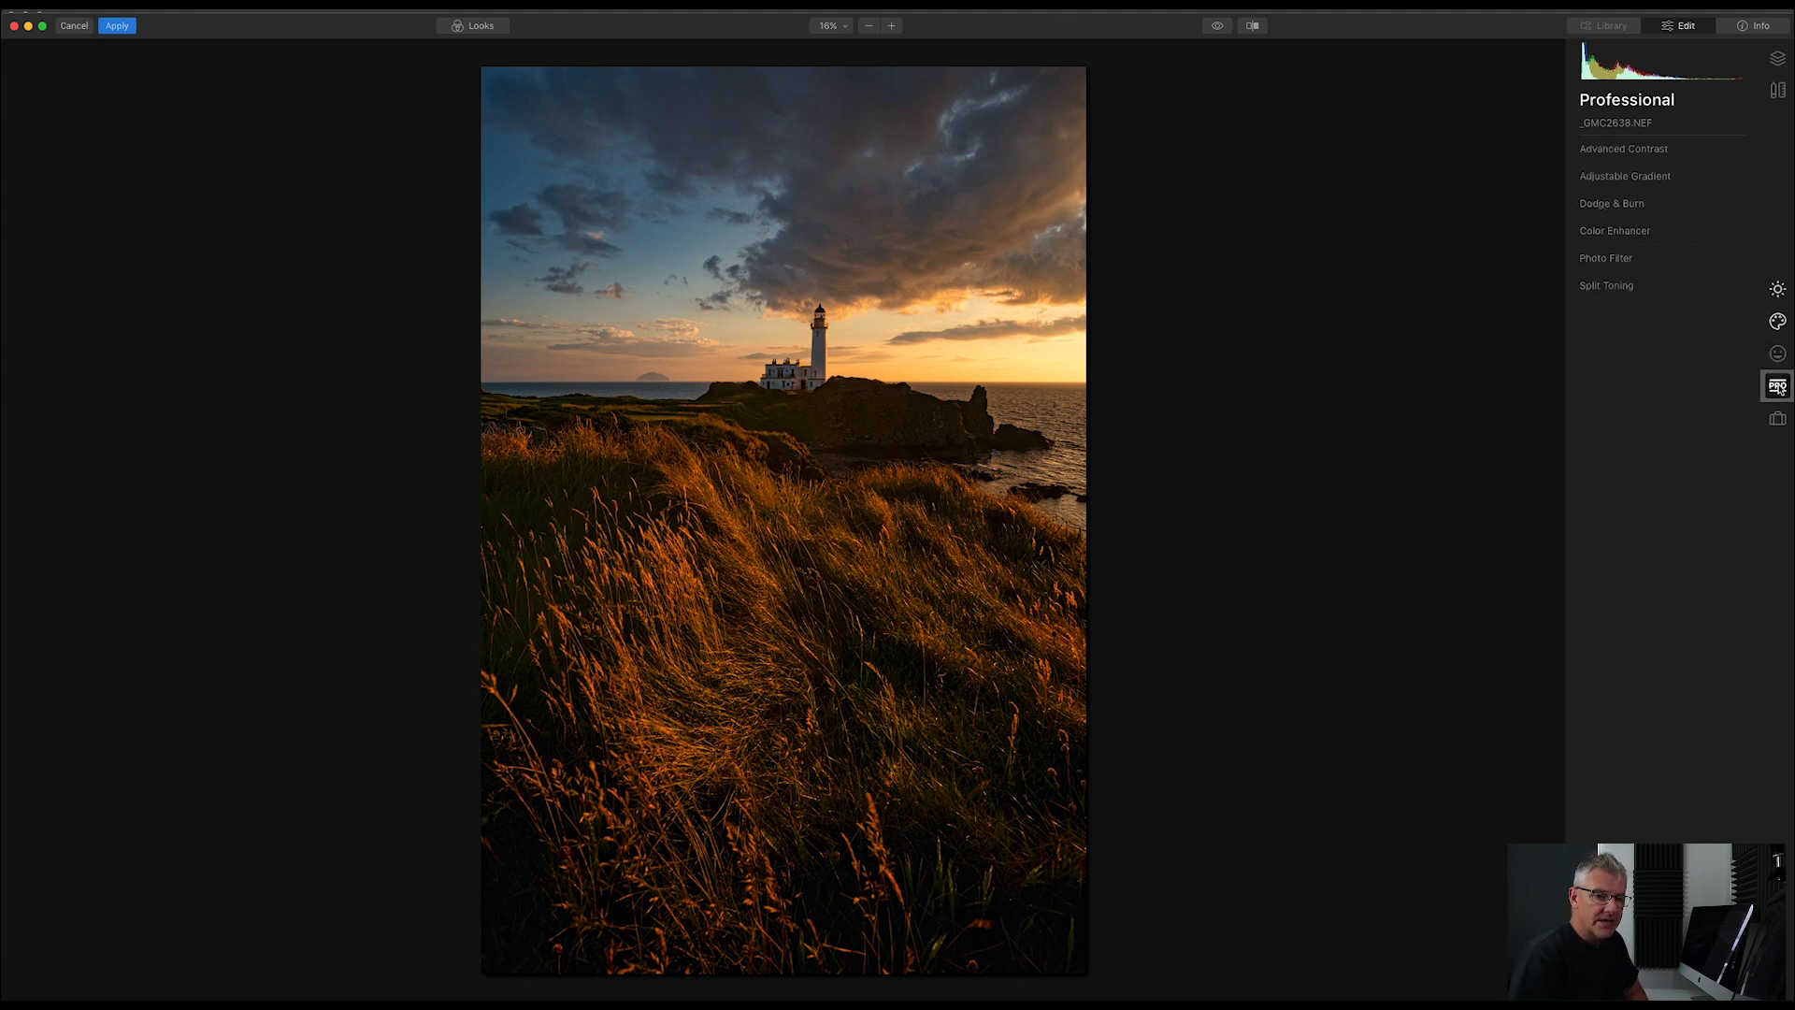
pyautogui.click(1639, 175)
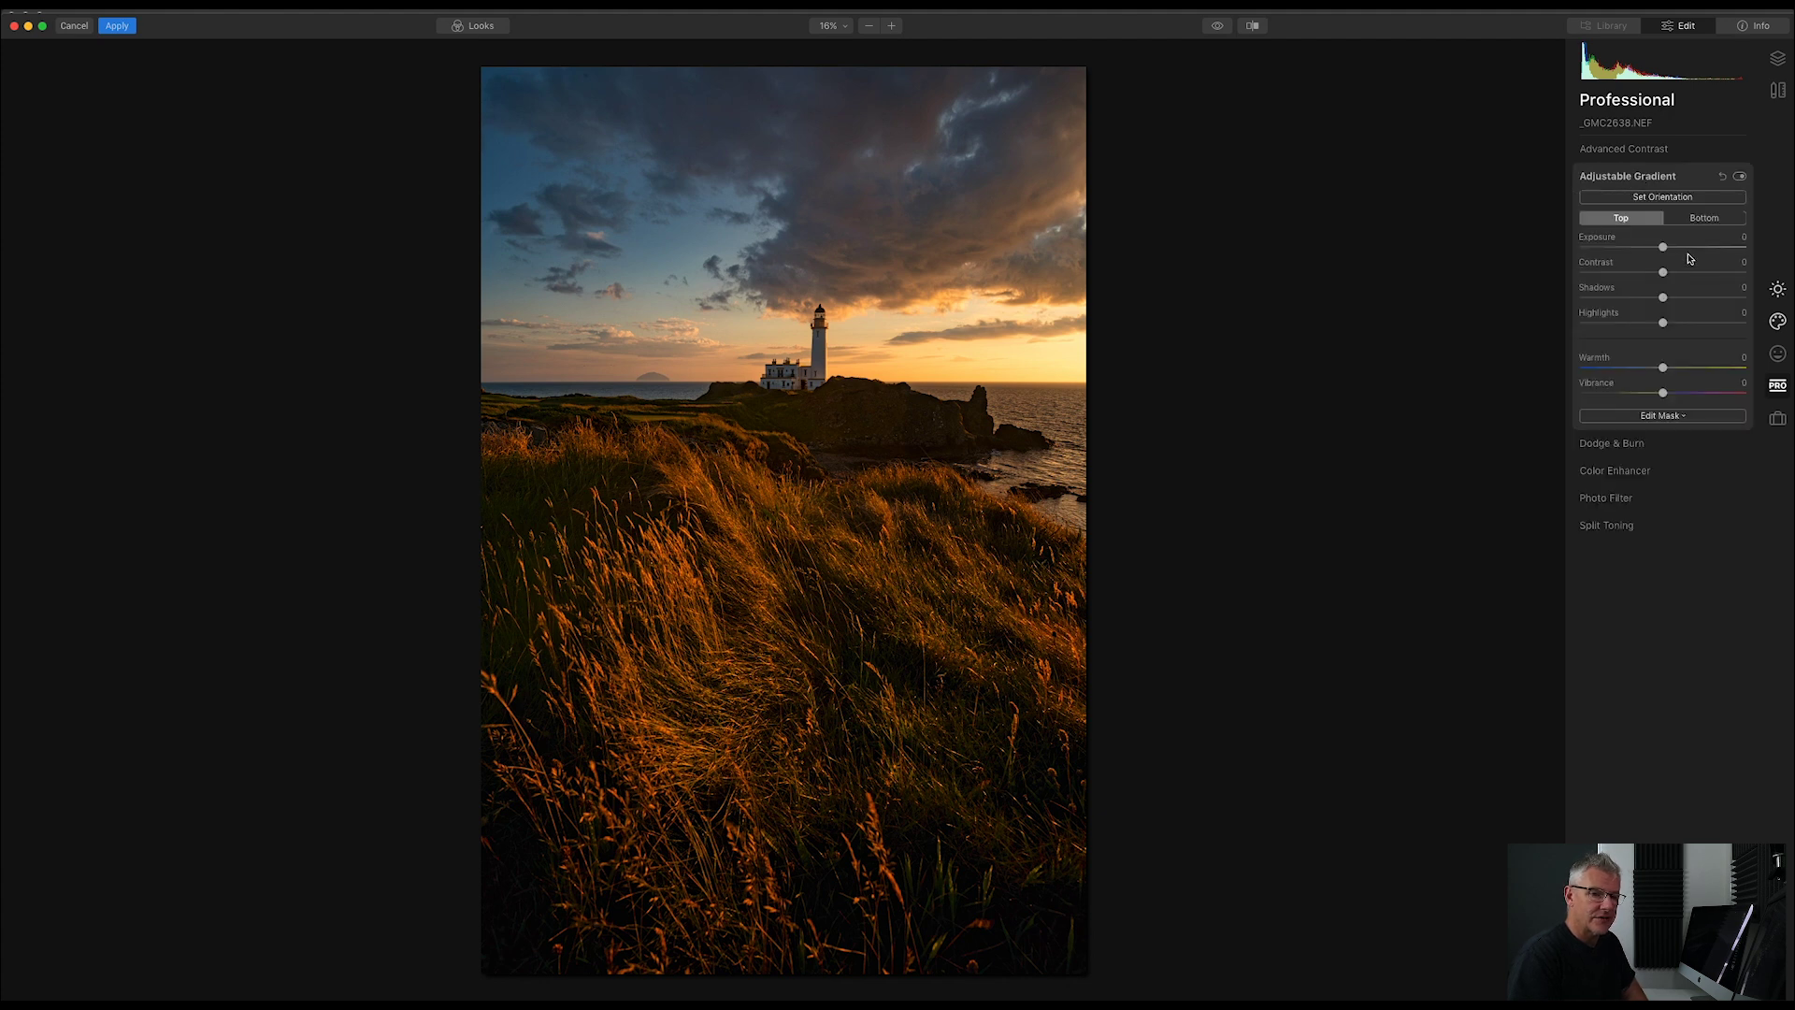
# - Set the gradient to Bottom with Exposure 19, inspecting the grass at 100% zoom
pyautogui.click(1704, 217)
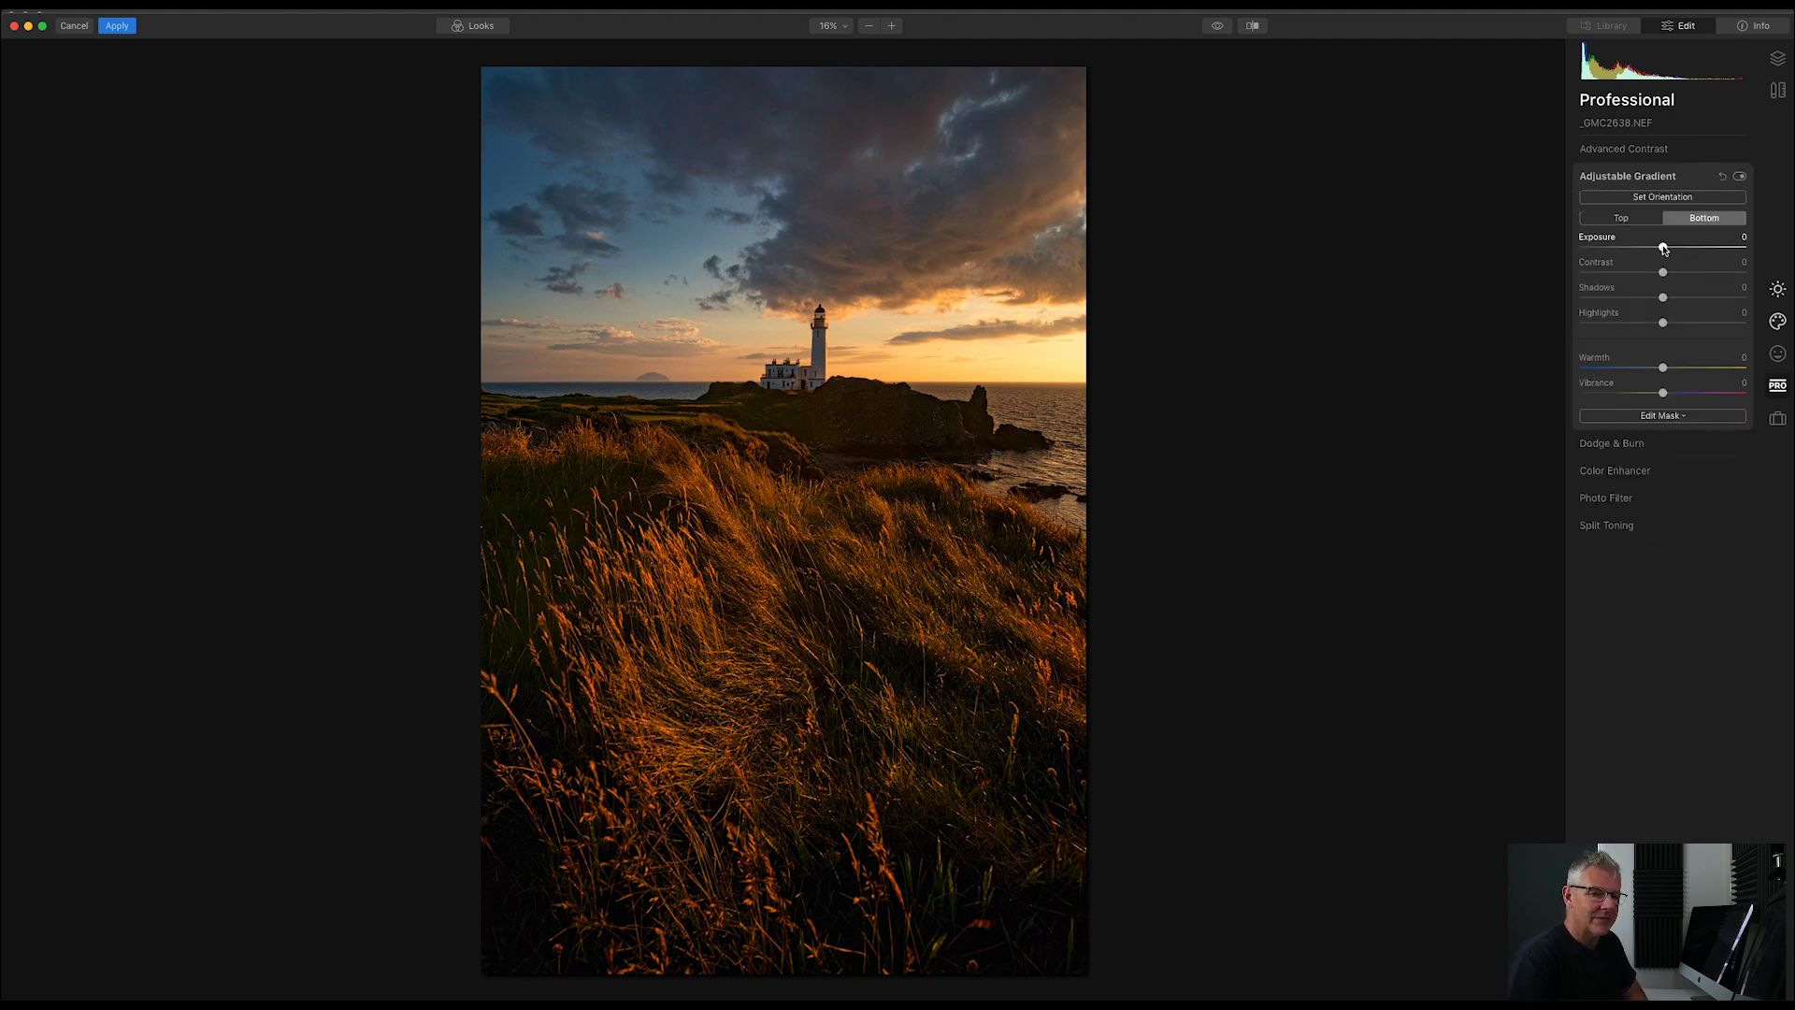
pyautogui.moveTo(1663, 247); pyautogui.dragTo(1683, 250)
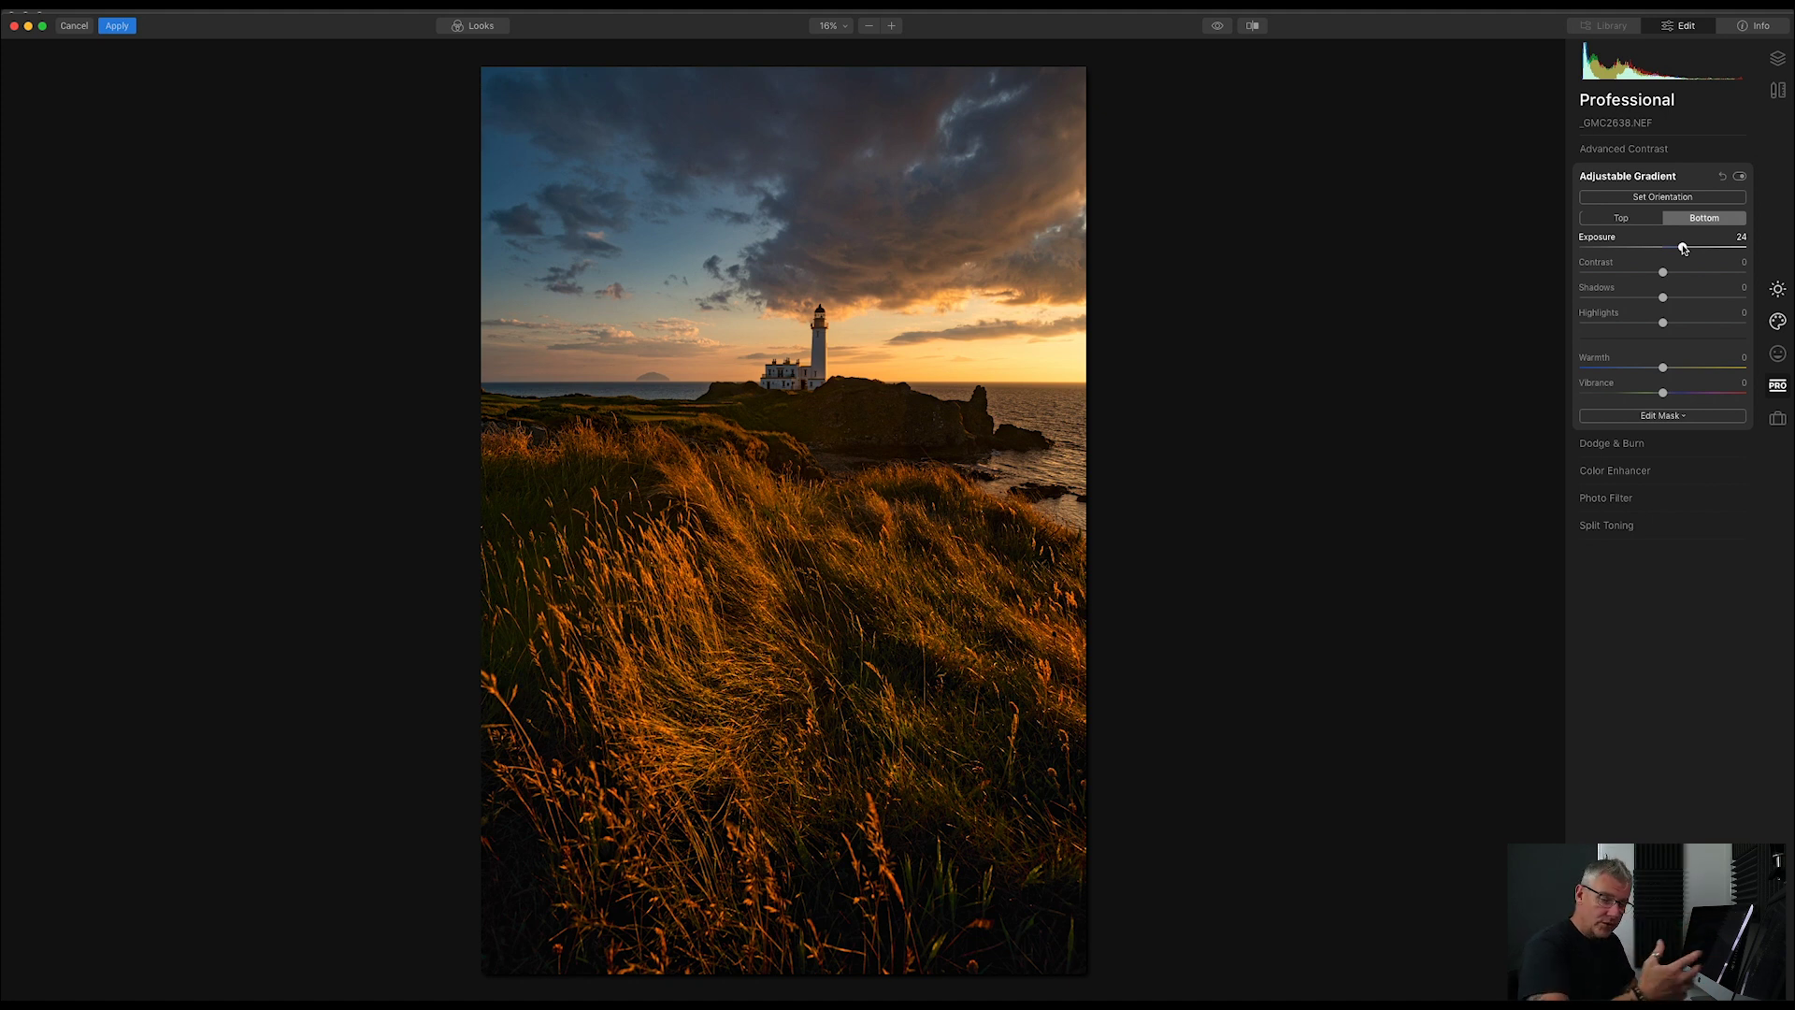
pyautogui.moveTo(1684, 248)
pyautogui.mouseDown()
pyautogui.moveTo(1713, 248)
pyautogui.moveTo(1677, 250)
pyautogui.mouseUp()
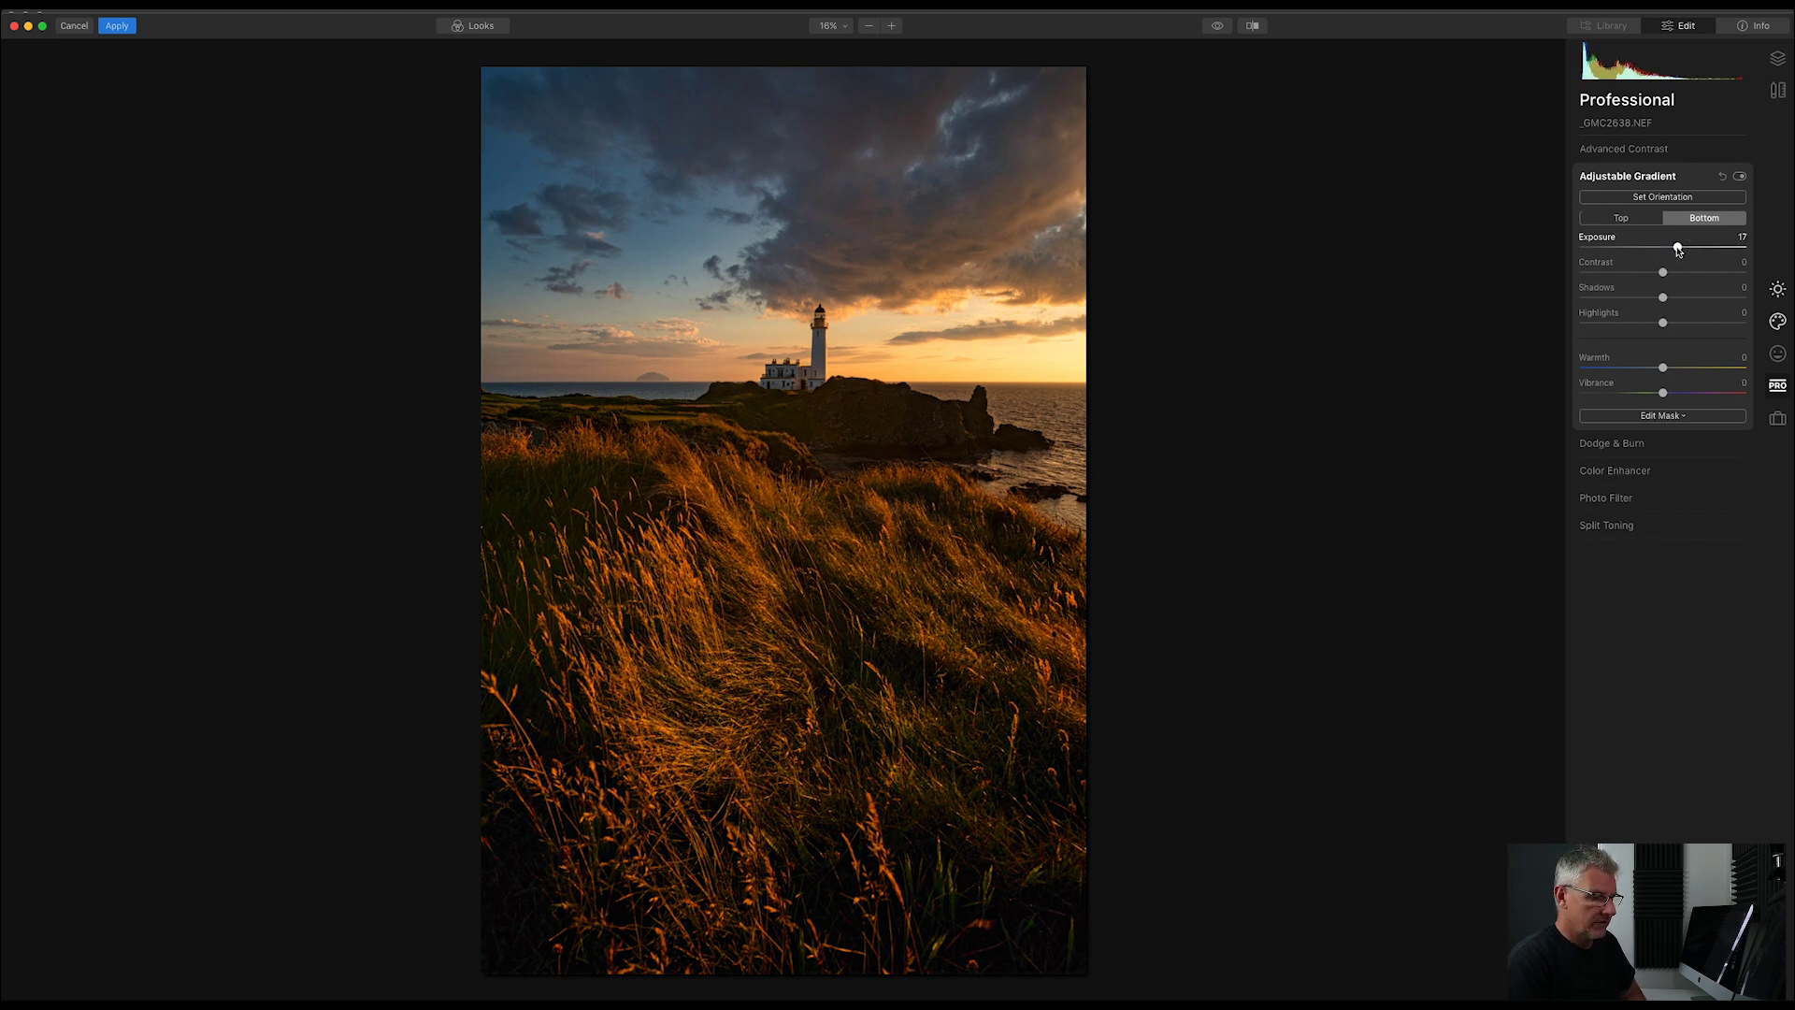
pyautogui.moveTo(1678, 248); pyautogui.dragTo(1680, 250)
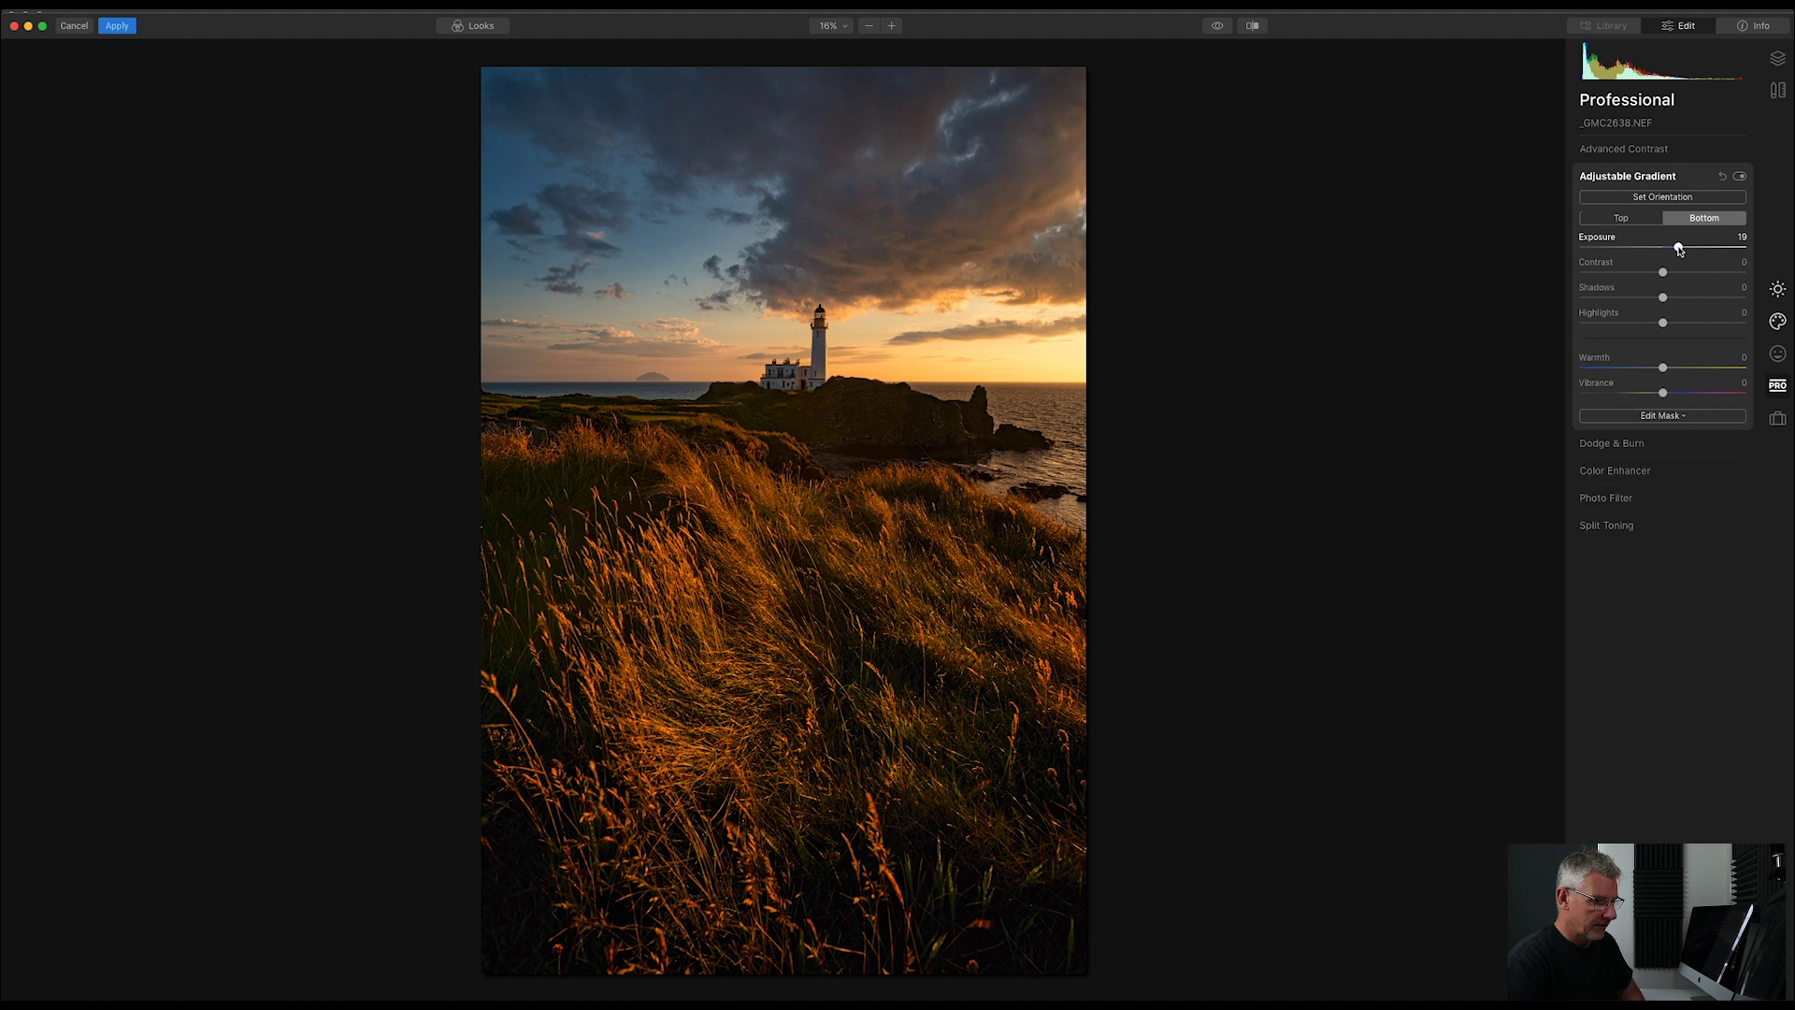
pyautogui.click(740, 608)
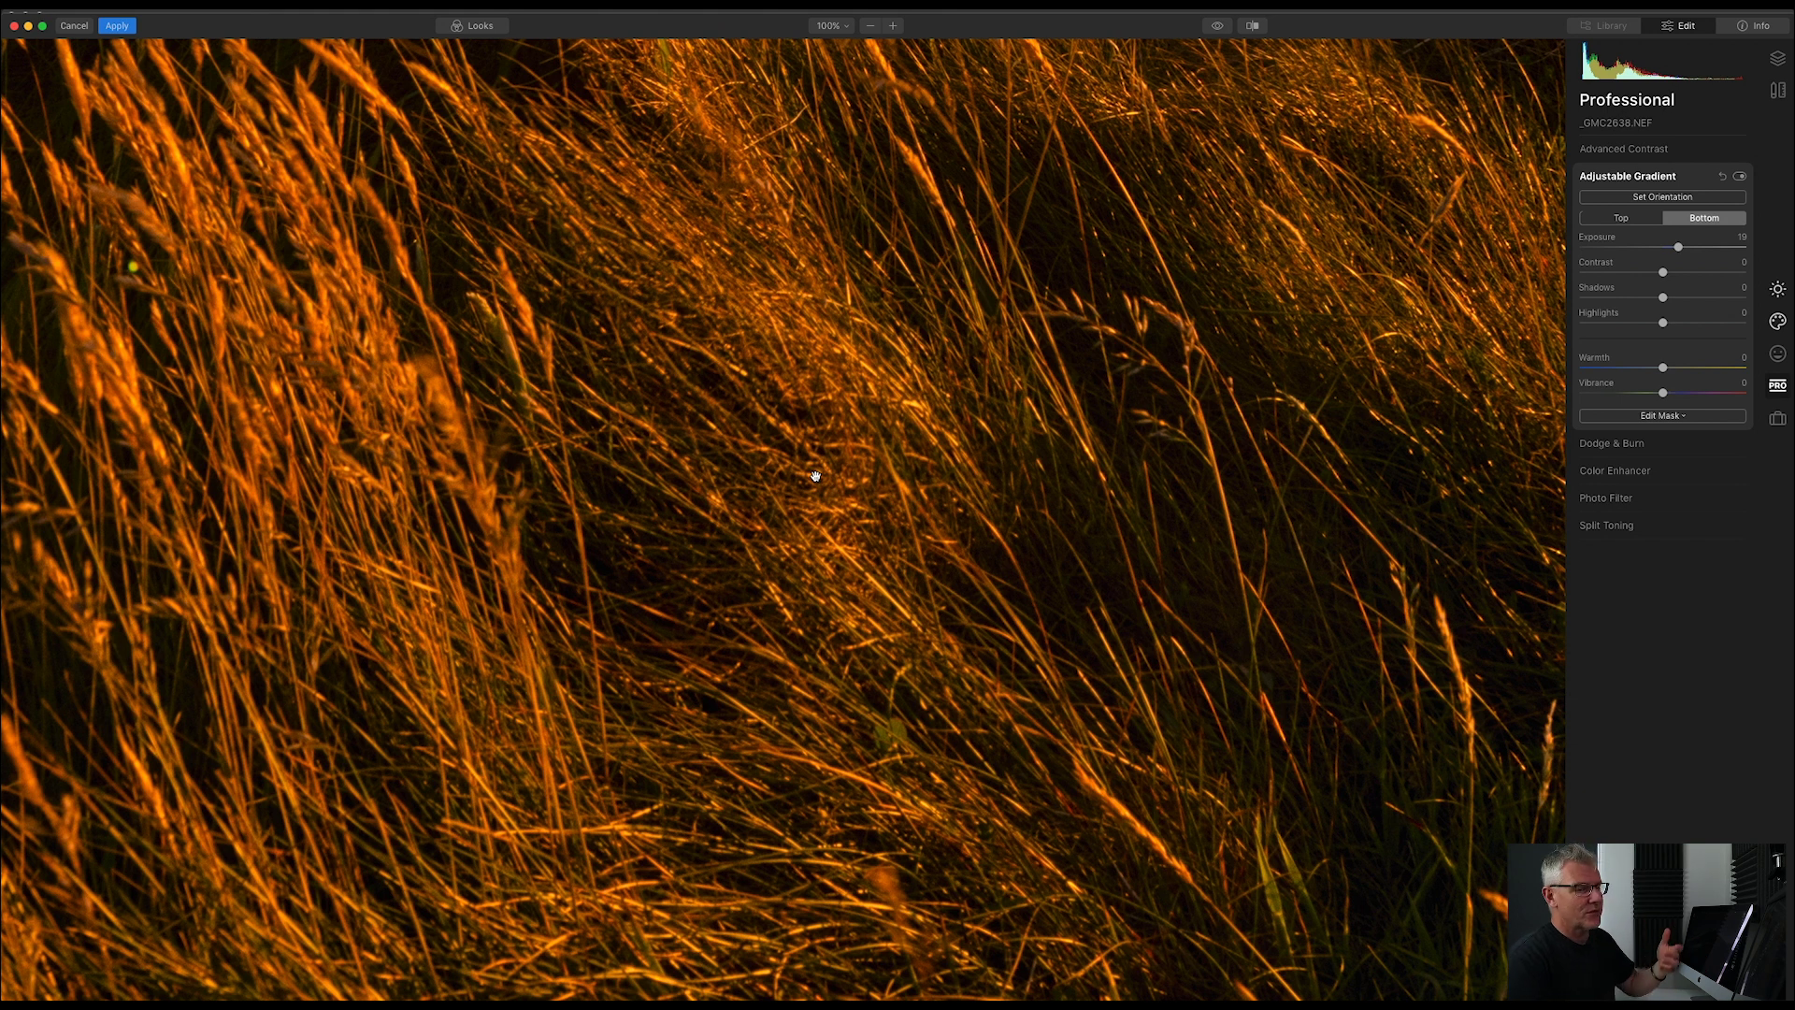
pyautogui.press('super+0')
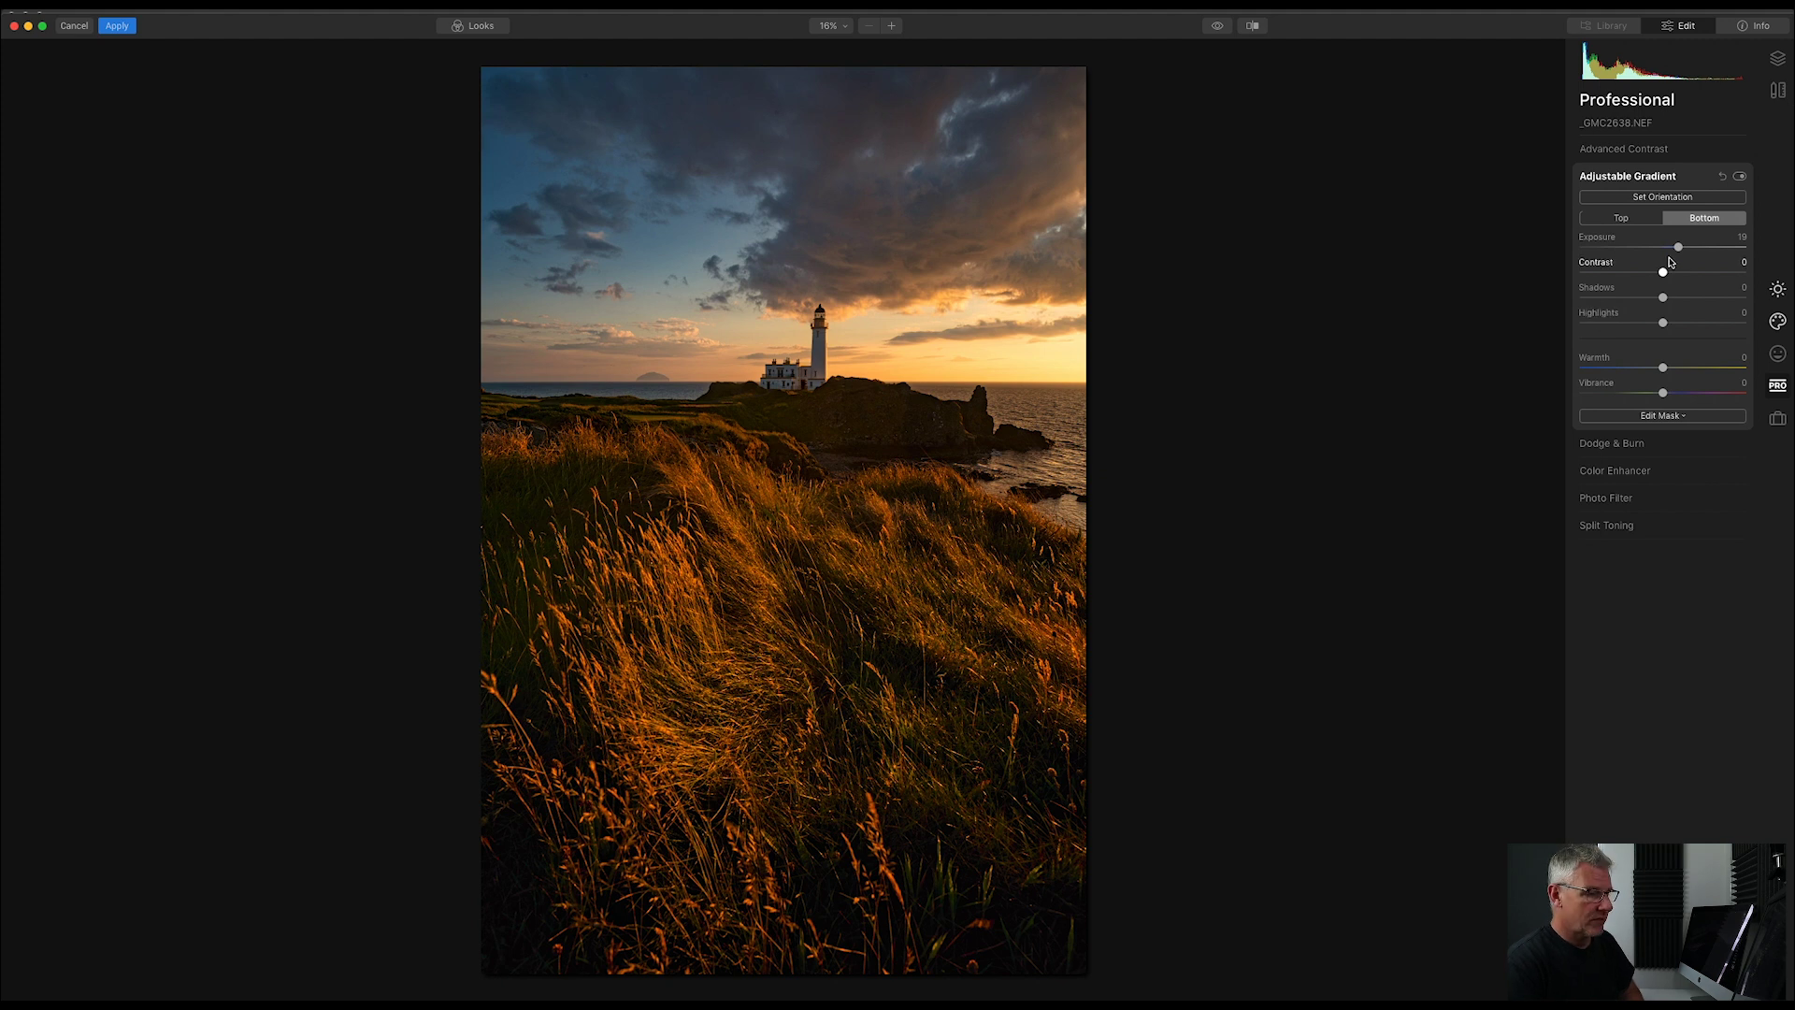
# - Move the gradient up to just below the horizon, tighten its blend, and tilt it to -5°
pyautogui.click(1674, 199)
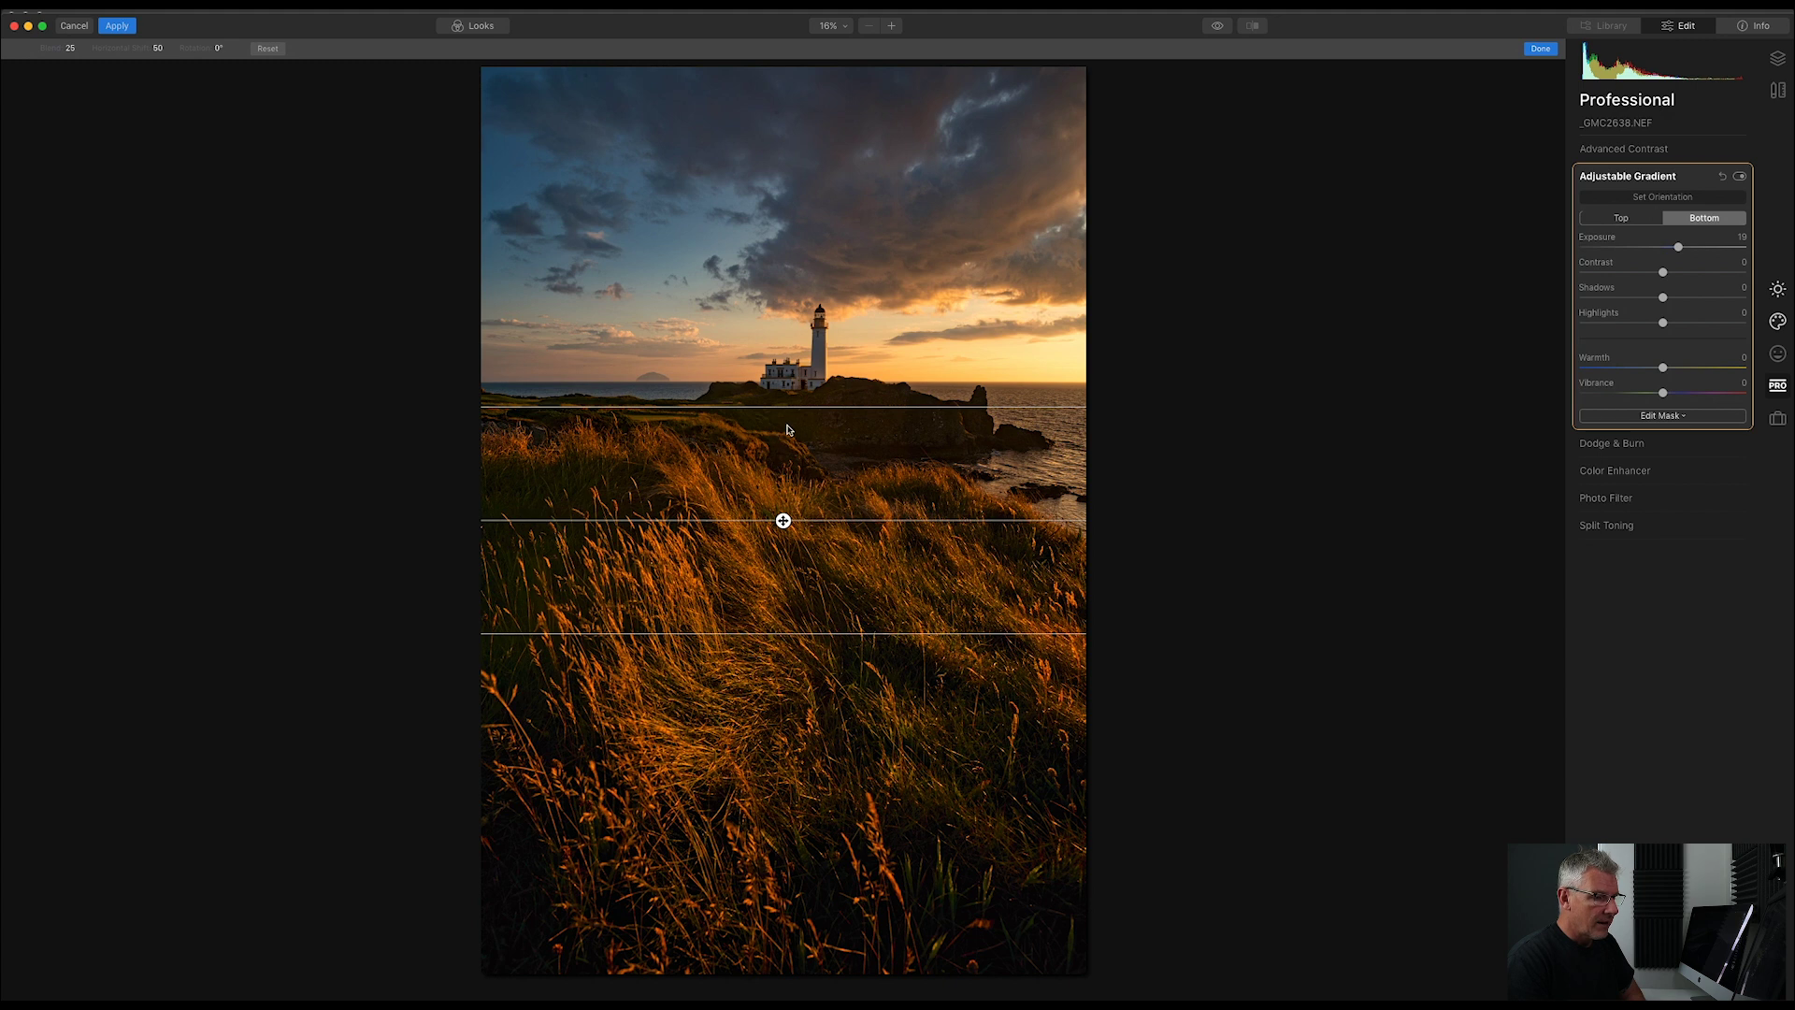
pyautogui.moveTo(805, 408); pyautogui.dragTo(792, 502)
pyautogui.moveTo(783, 567); pyautogui.dragTo(782, 511)
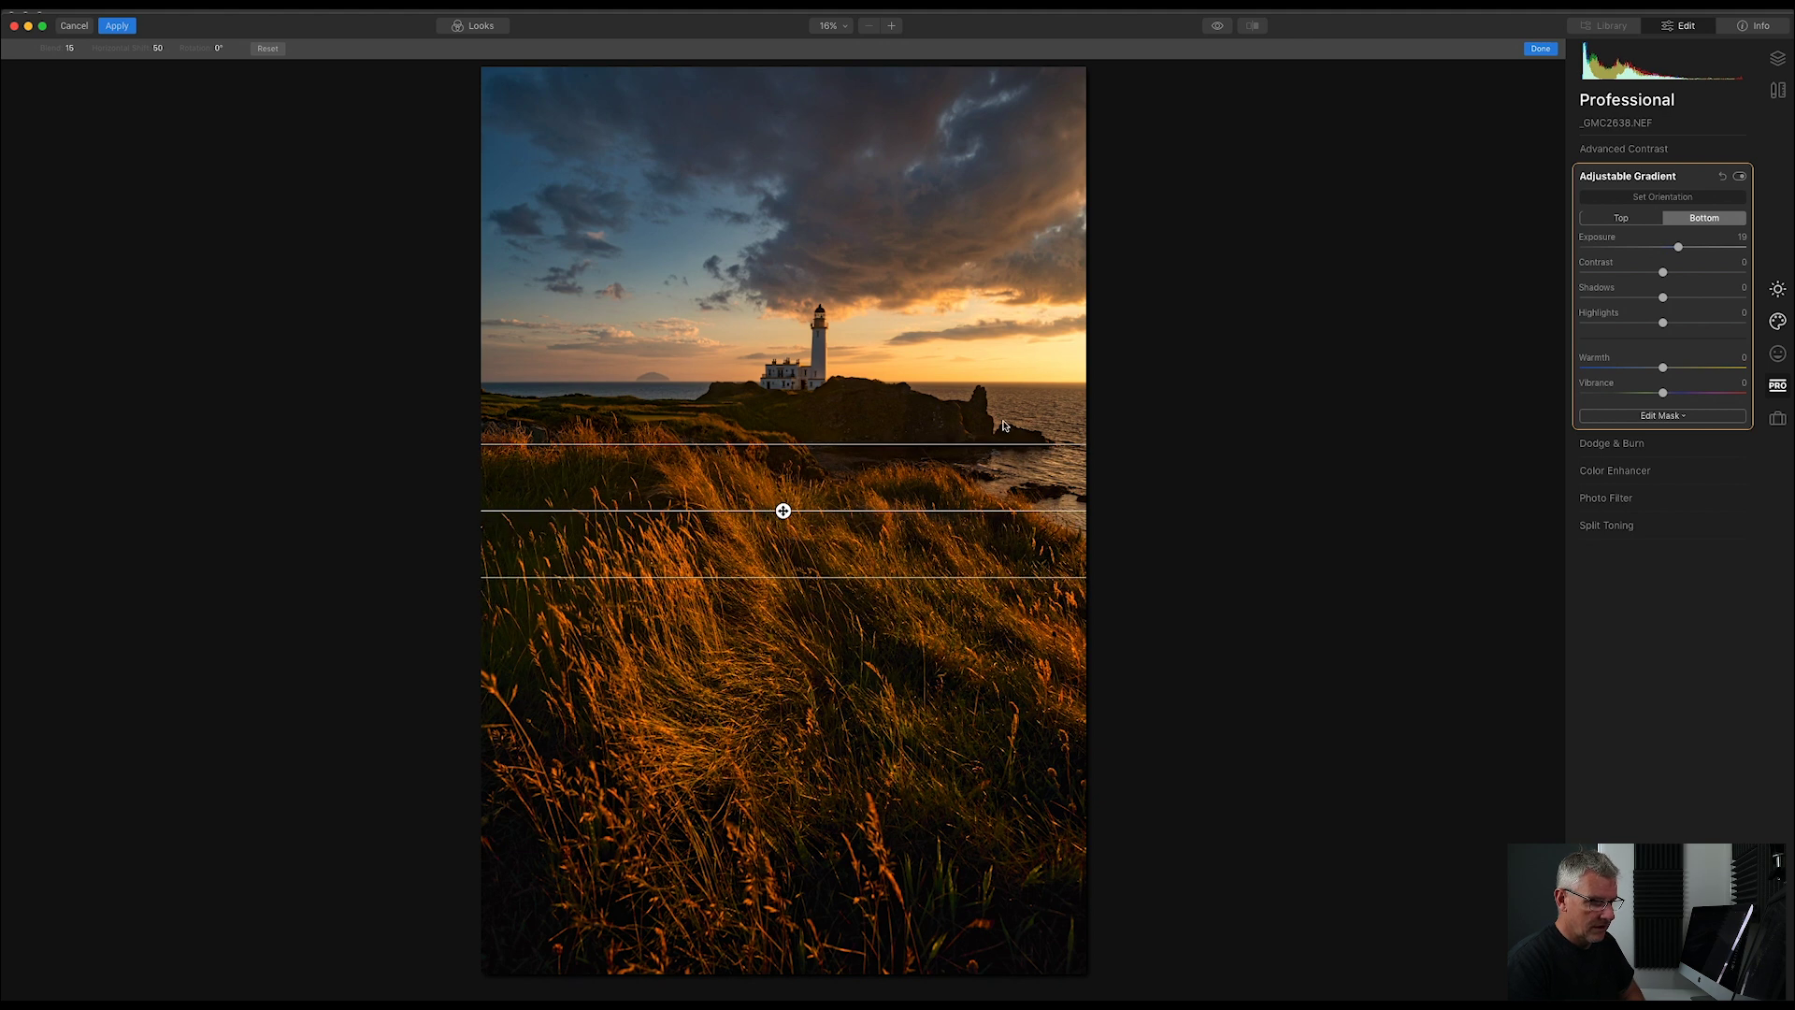
pyautogui.moveTo(1013, 446); pyautogui.dragTo(1014, 452)
pyautogui.moveTo(1050, 517); pyautogui.dragTo(1041, 538)
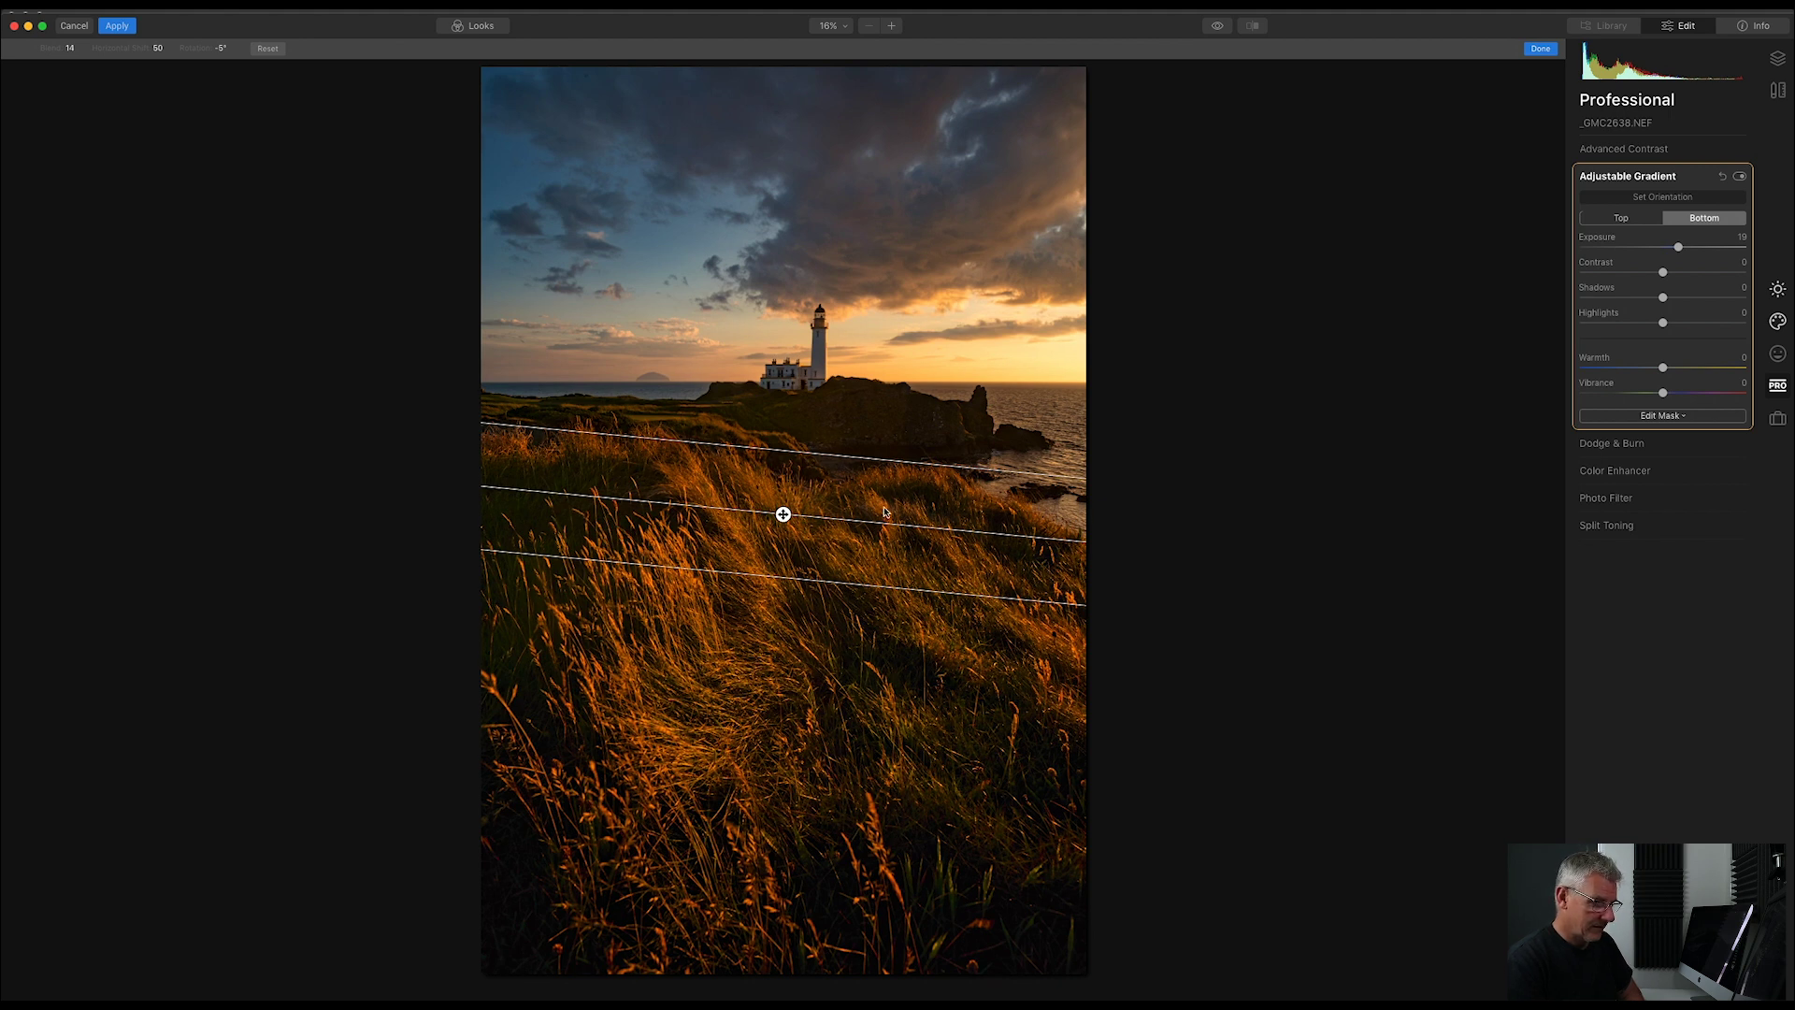
pyautogui.click(1686, 199)
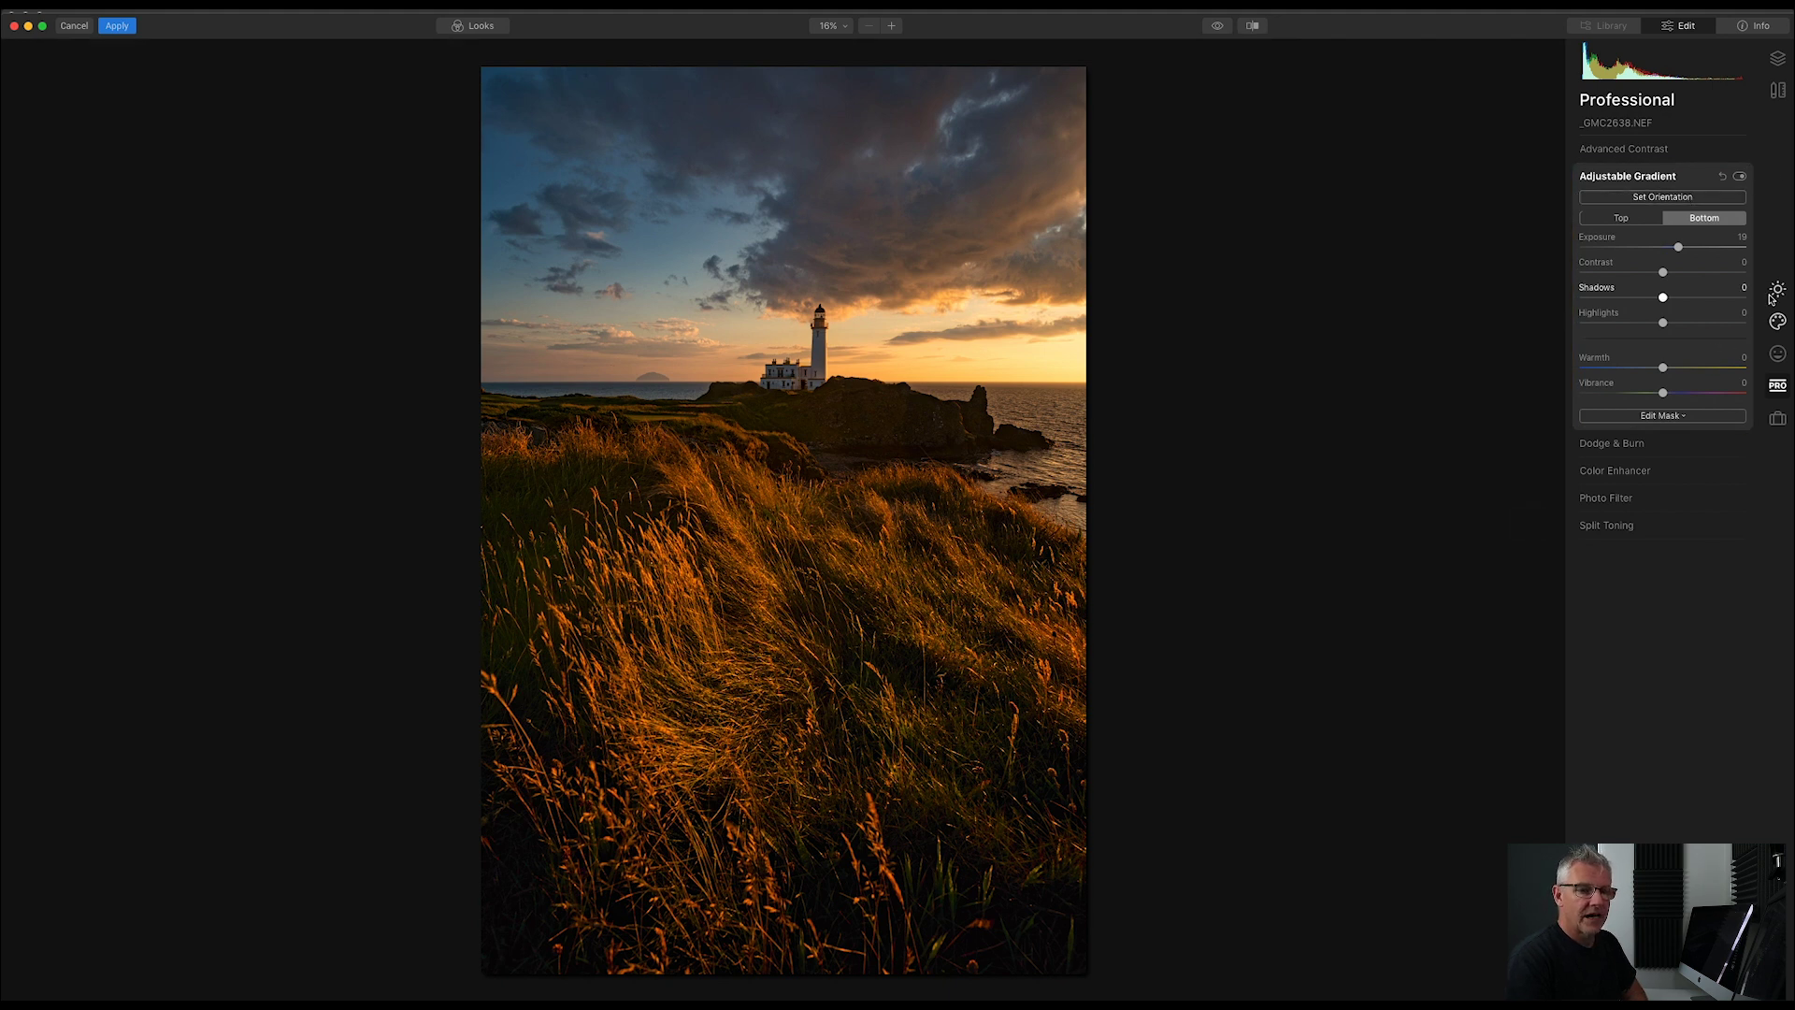
# - Add a new adjustment layer and apply an Orton Effect, dialled back to Amount 6
pyautogui.click(1778, 354)
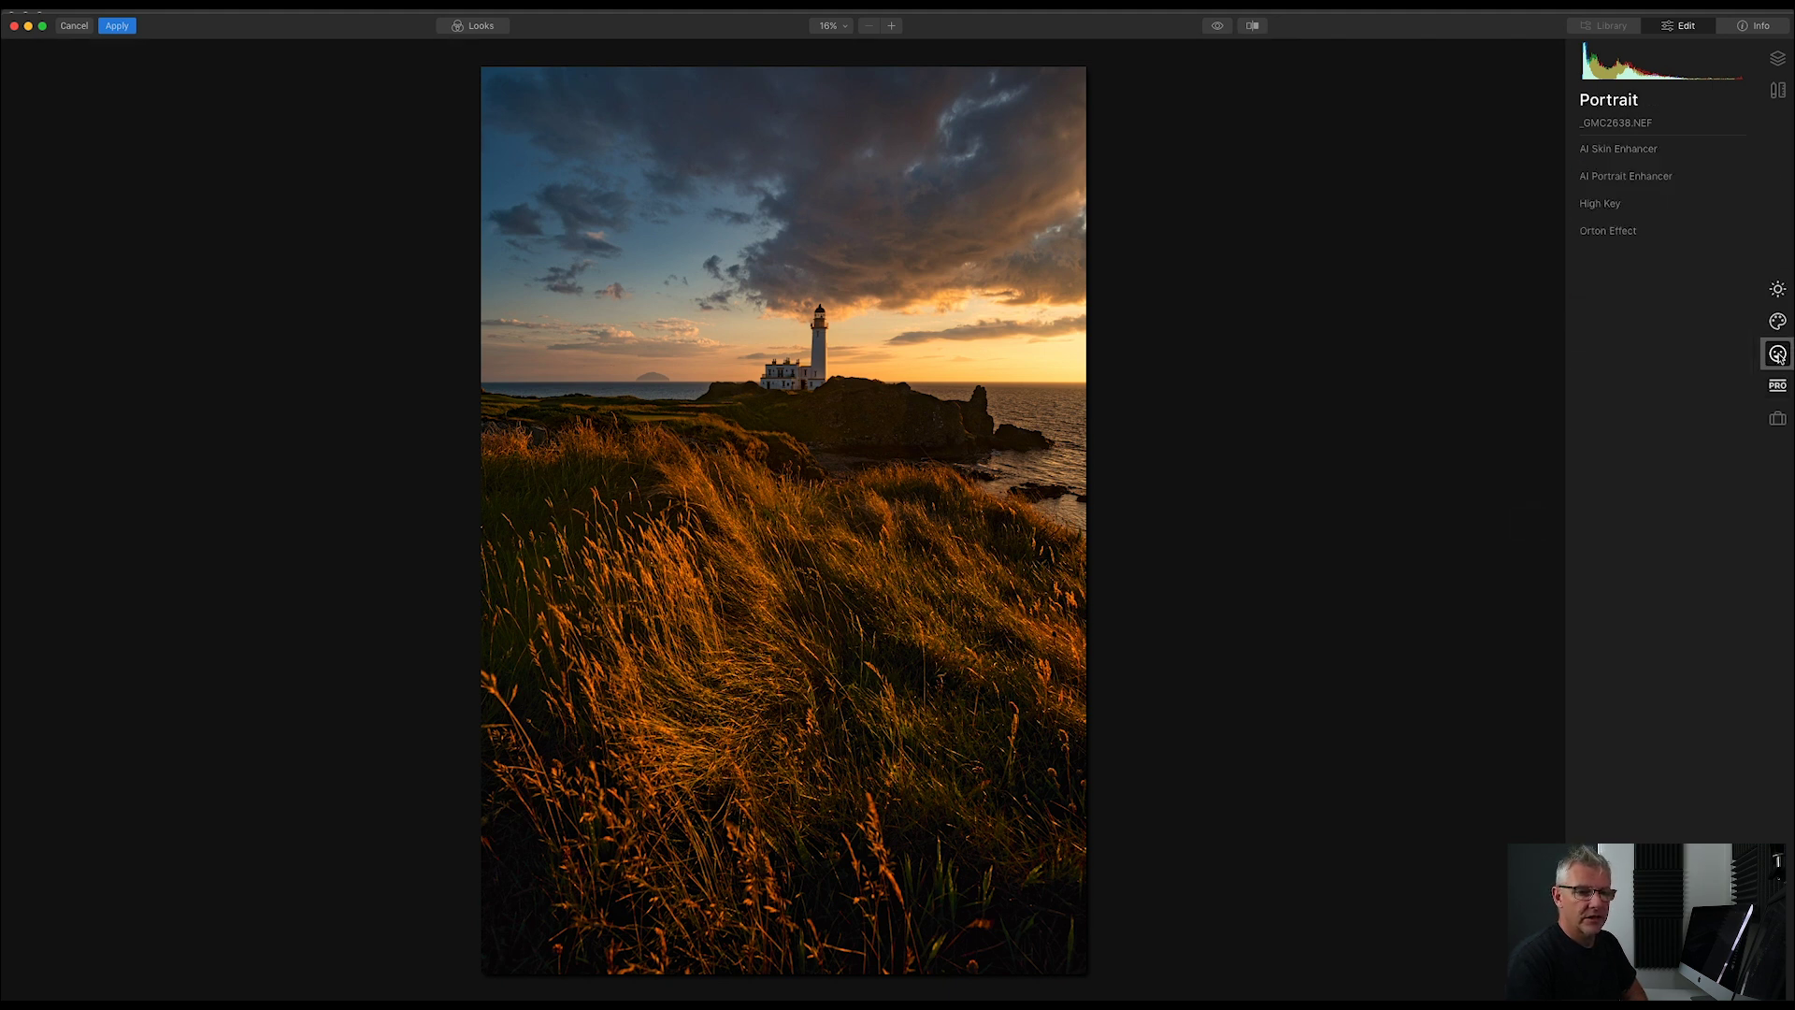
pyautogui.click(1615, 234)
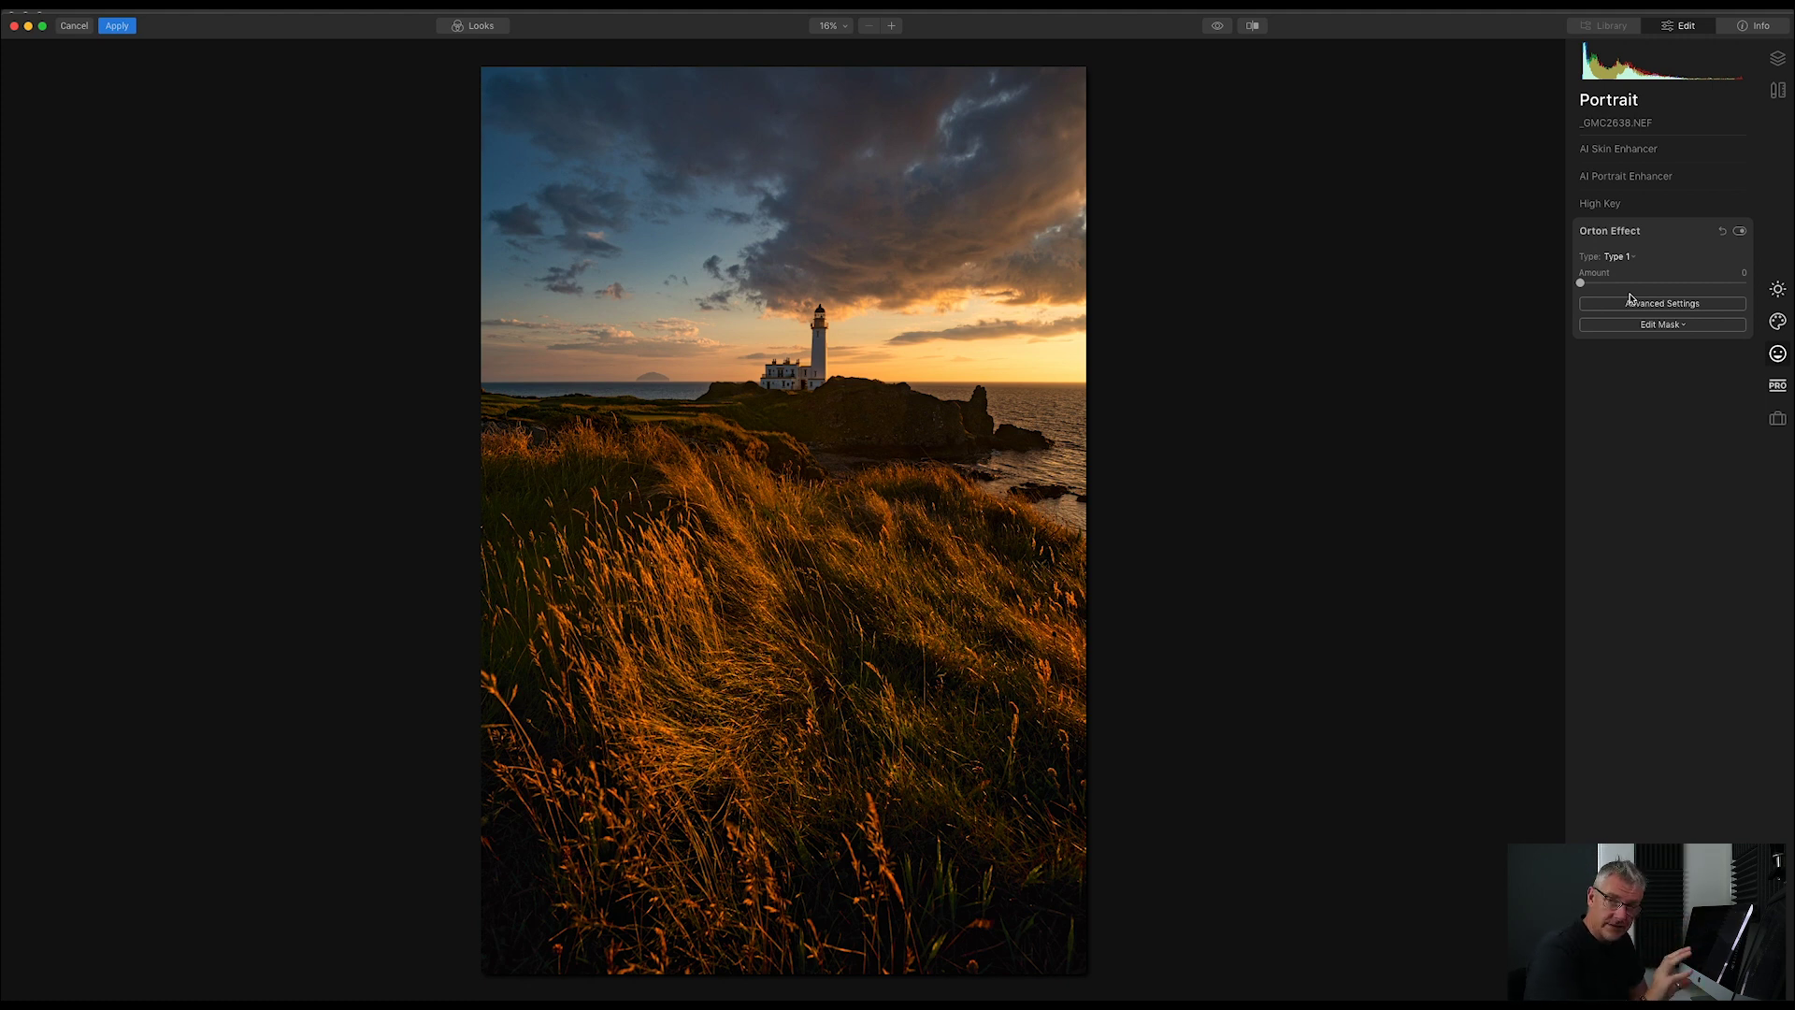
pyautogui.click(1778, 58)
pyautogui.click(1739, 101)
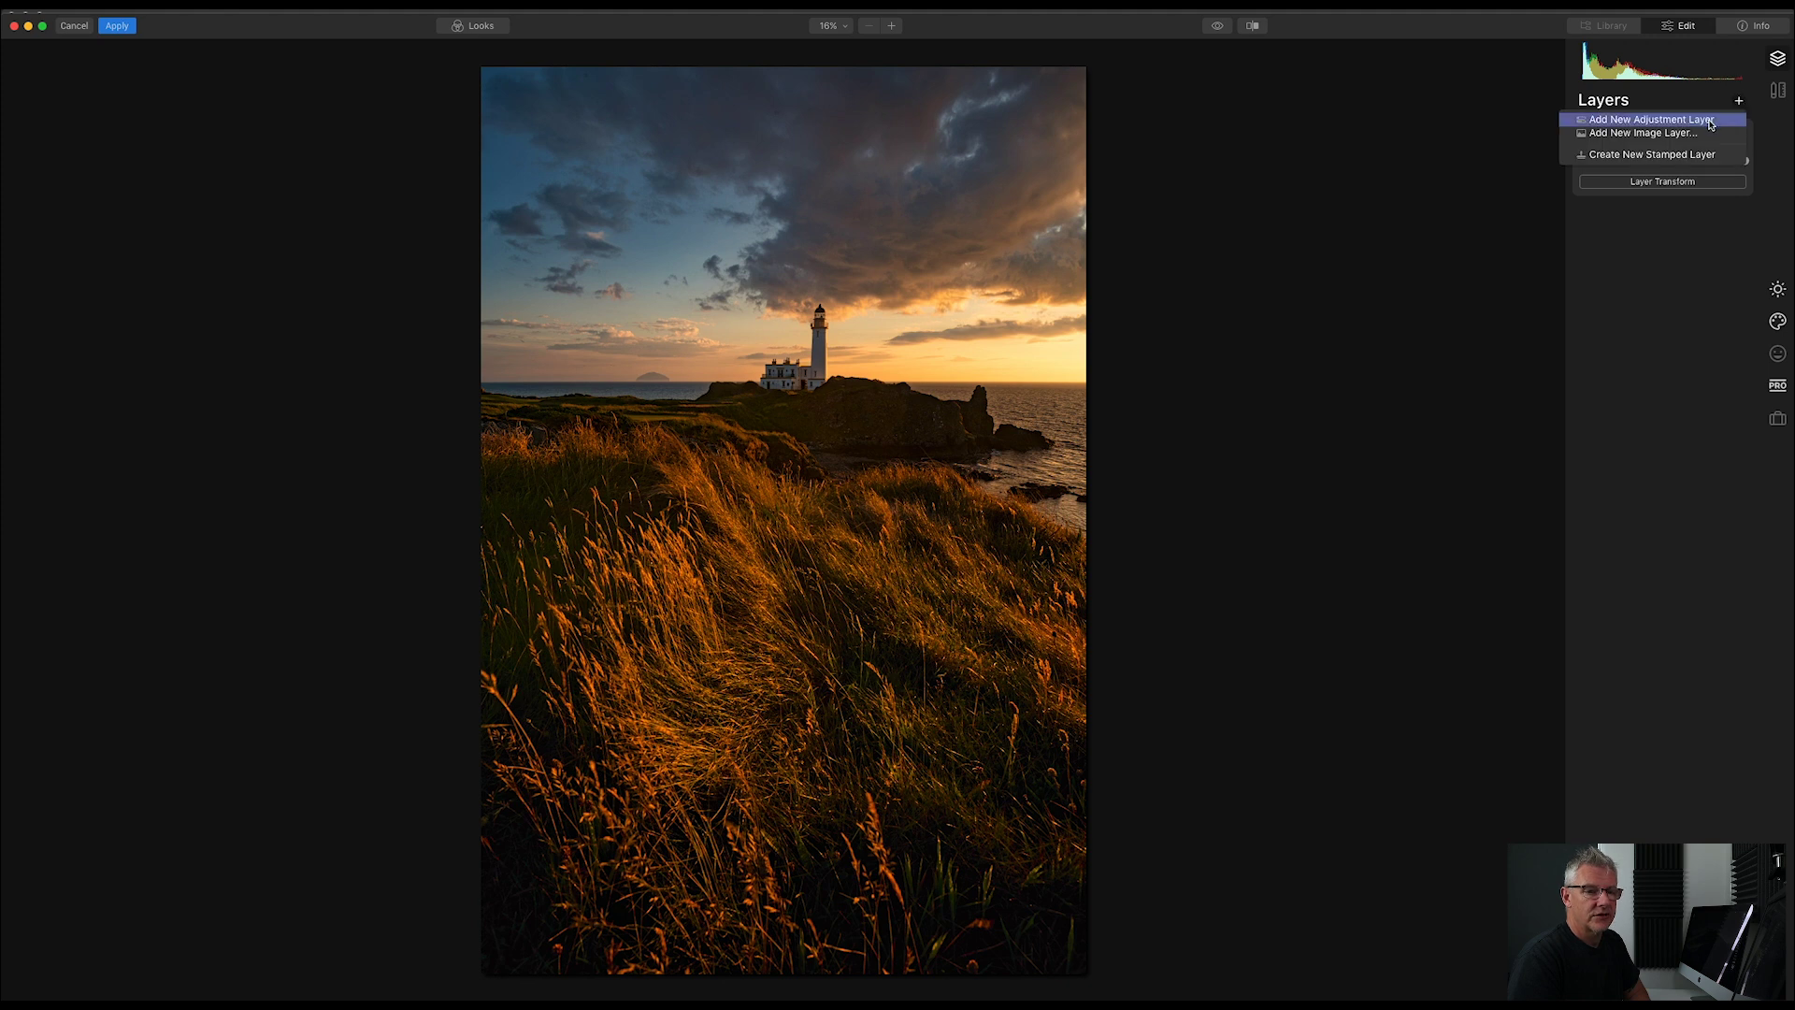
pyautogui.click(1725, 116)
pyautogui.click(1777, 360)
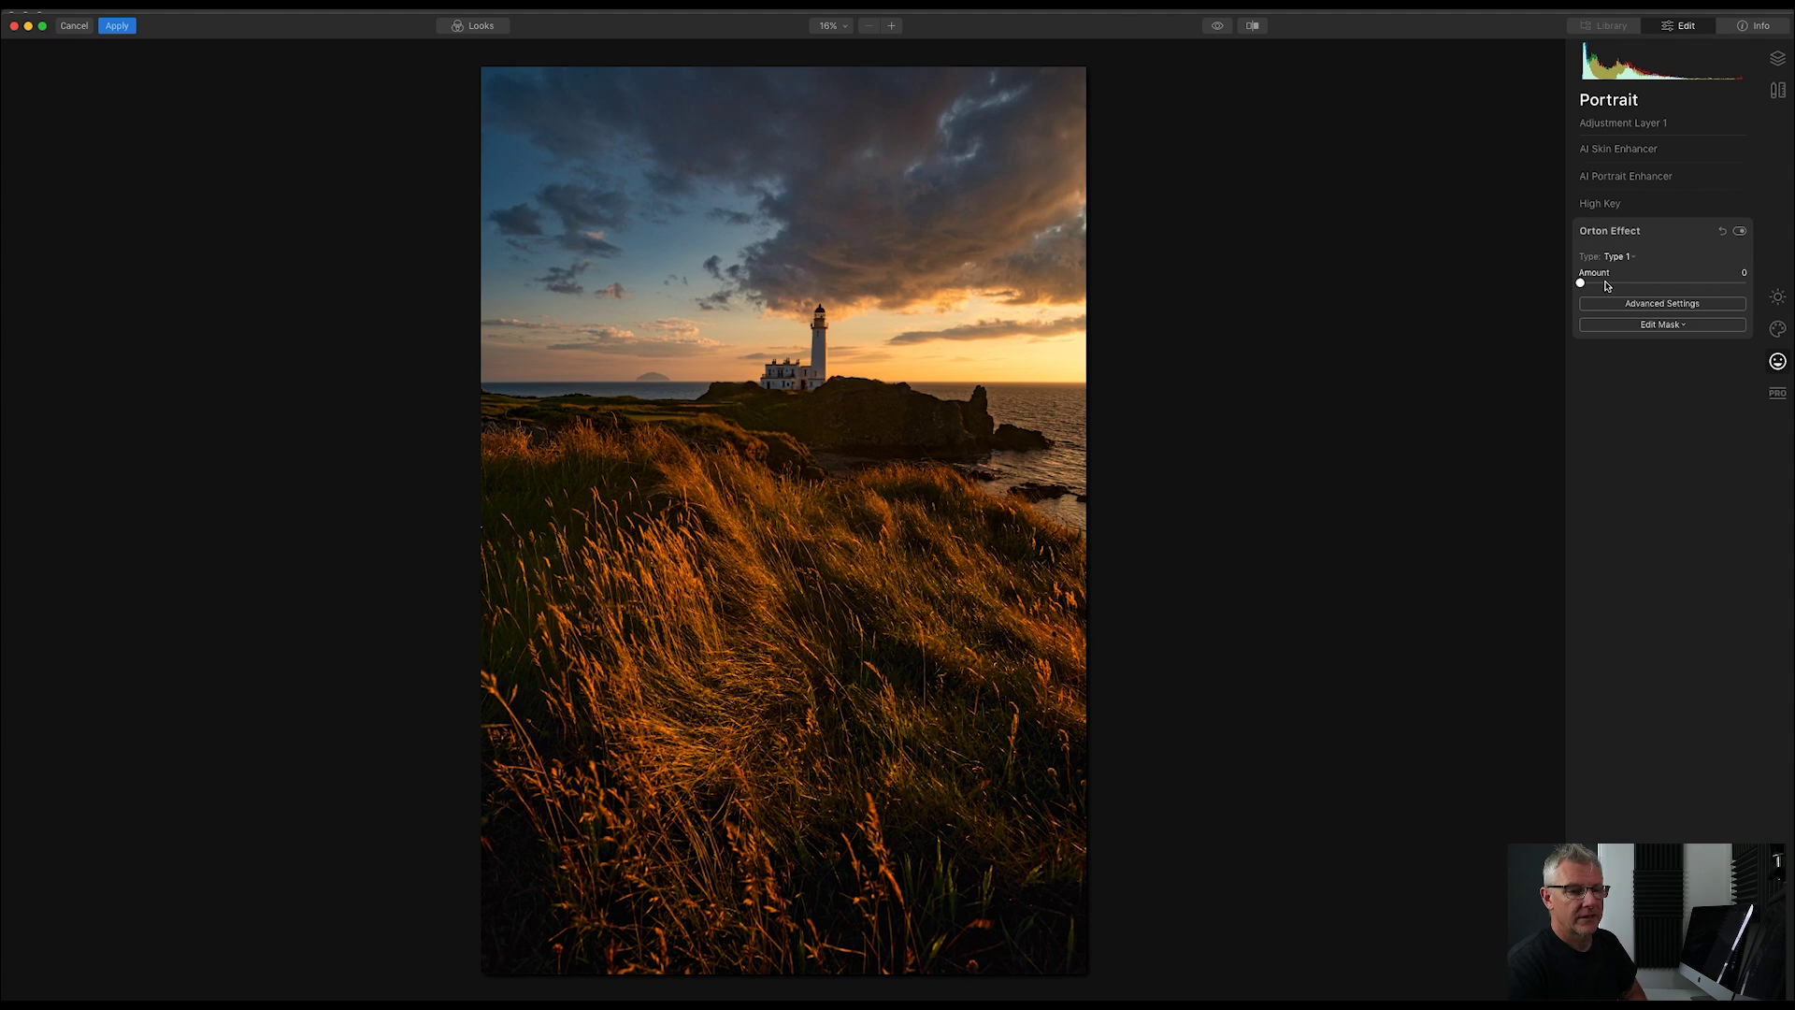
pyautogui.moveTo(1583, 284); pyautogui.dragTo(1620, 286)
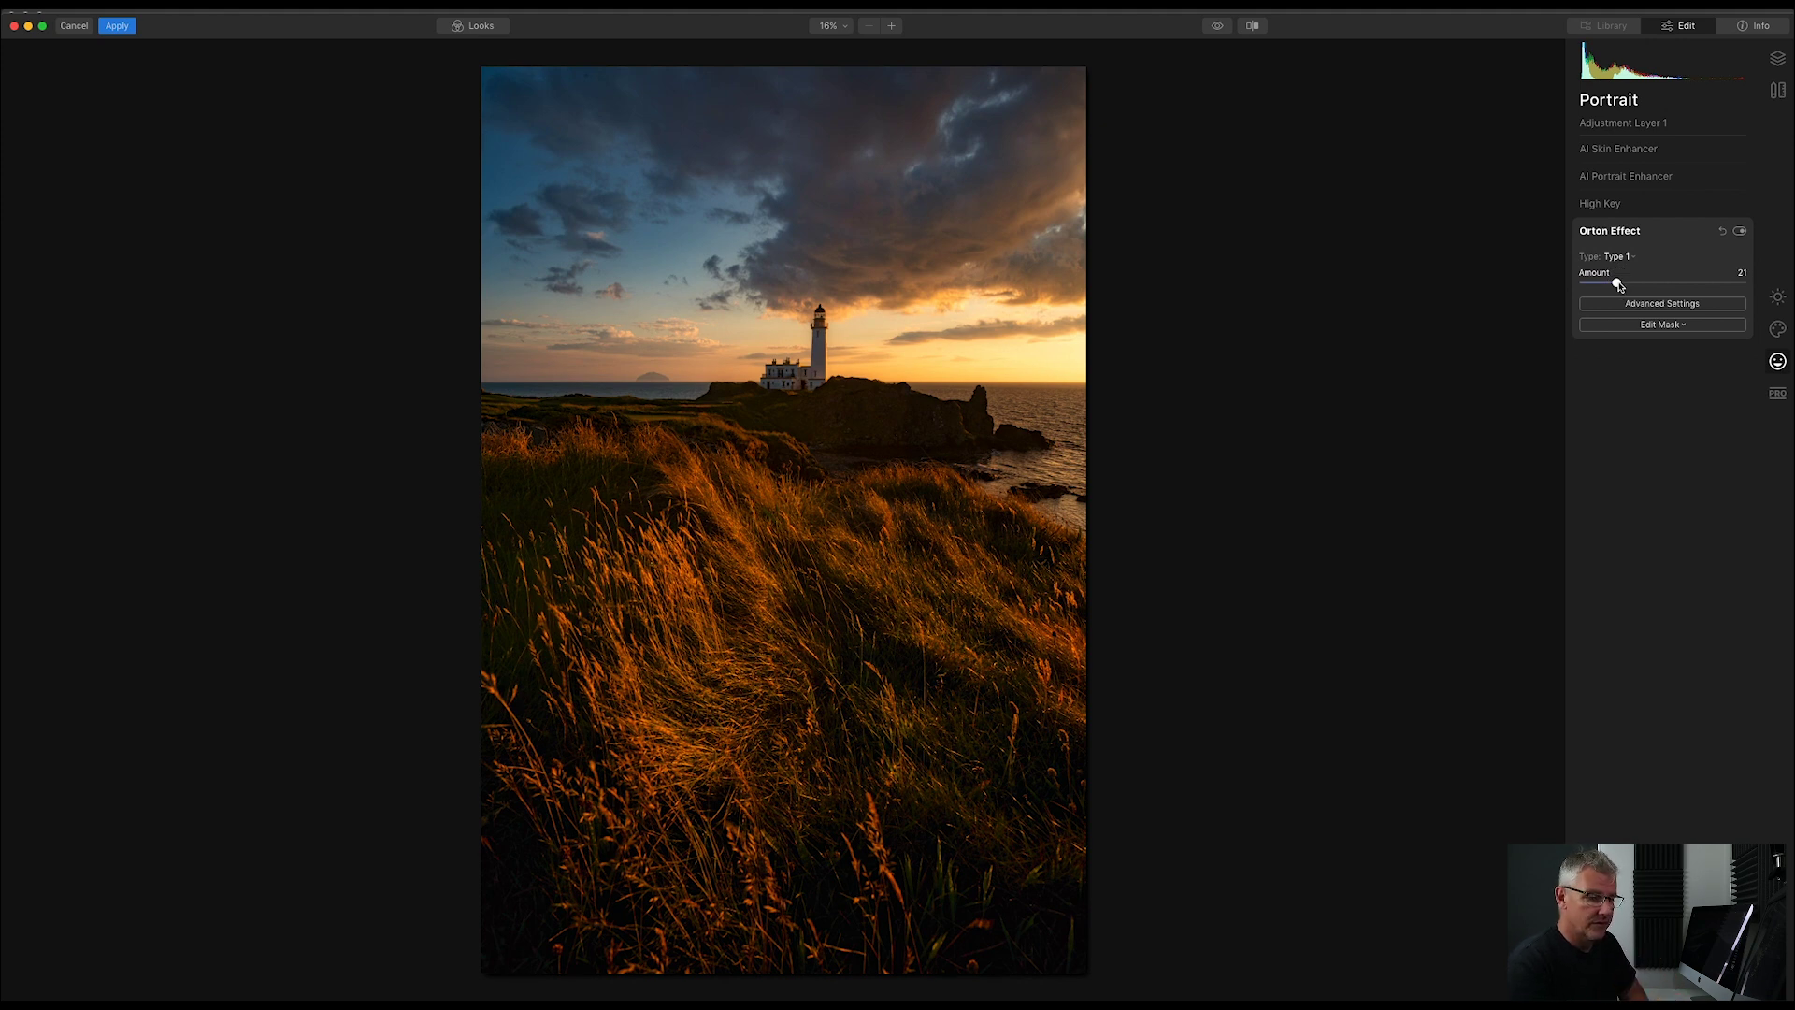
pyautogui.moveTo(1619, 284); pyautogui.dragTo(1593, 285)
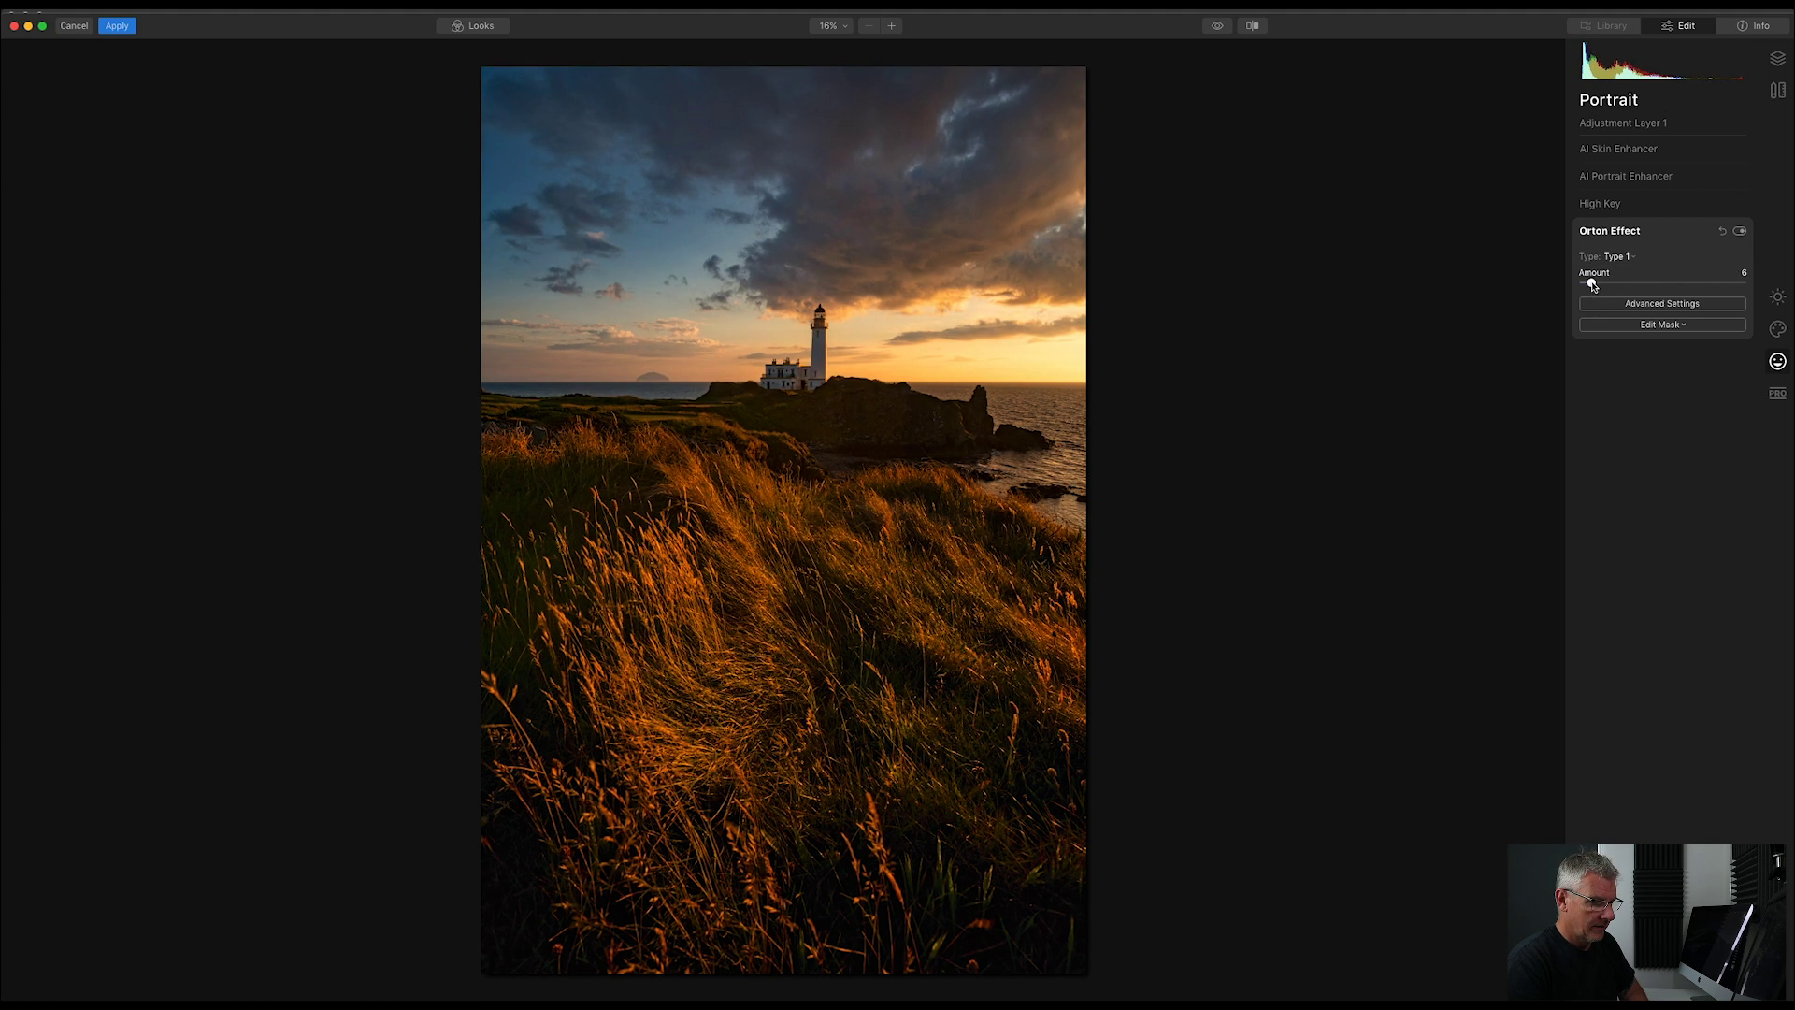
# - Toggle the Orton Effect off and on to compare, then raise its Amount to 9
pyautogui.click(1740, 232)
pyautogui.click(1740, 232)
pyautogui.click(1740, 232)
pyautogui.click(1740, 232)
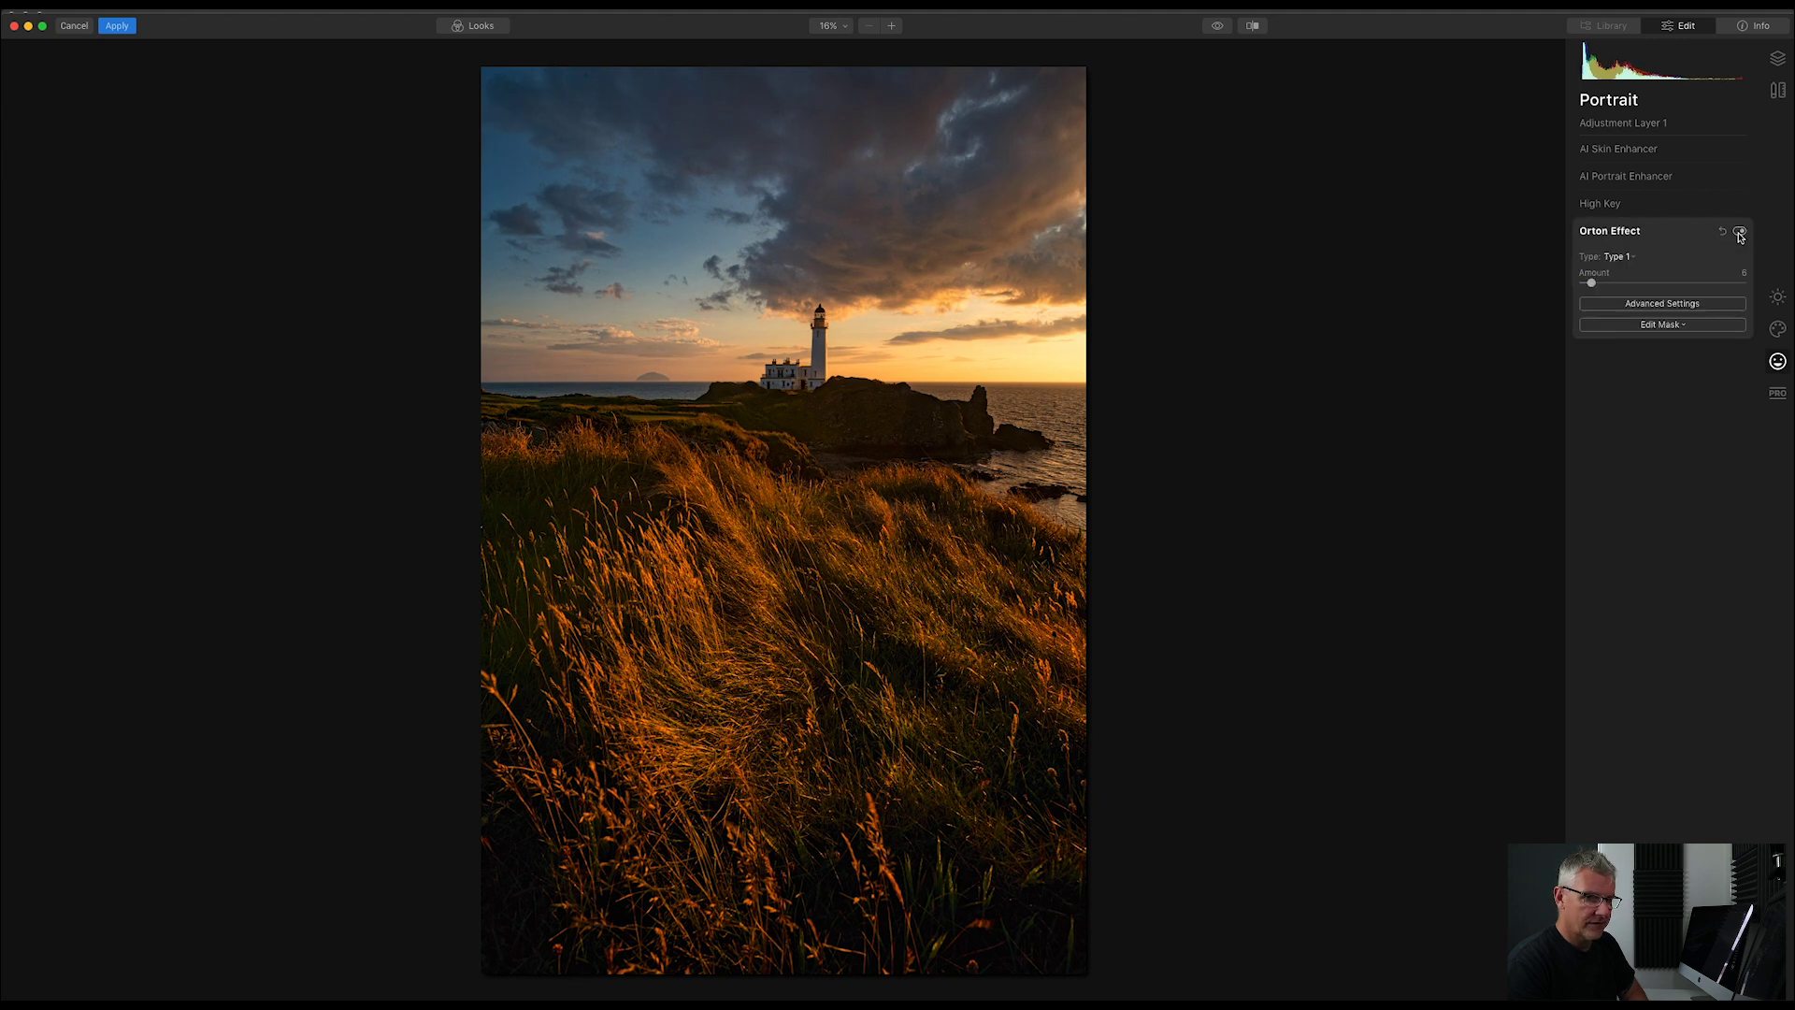
pyautogui.click(1740, 232)
pyautogui.click(1740, 232)
pyautogui.moveTo(1596, 286); pyautogui.dragTo(1599, 285)
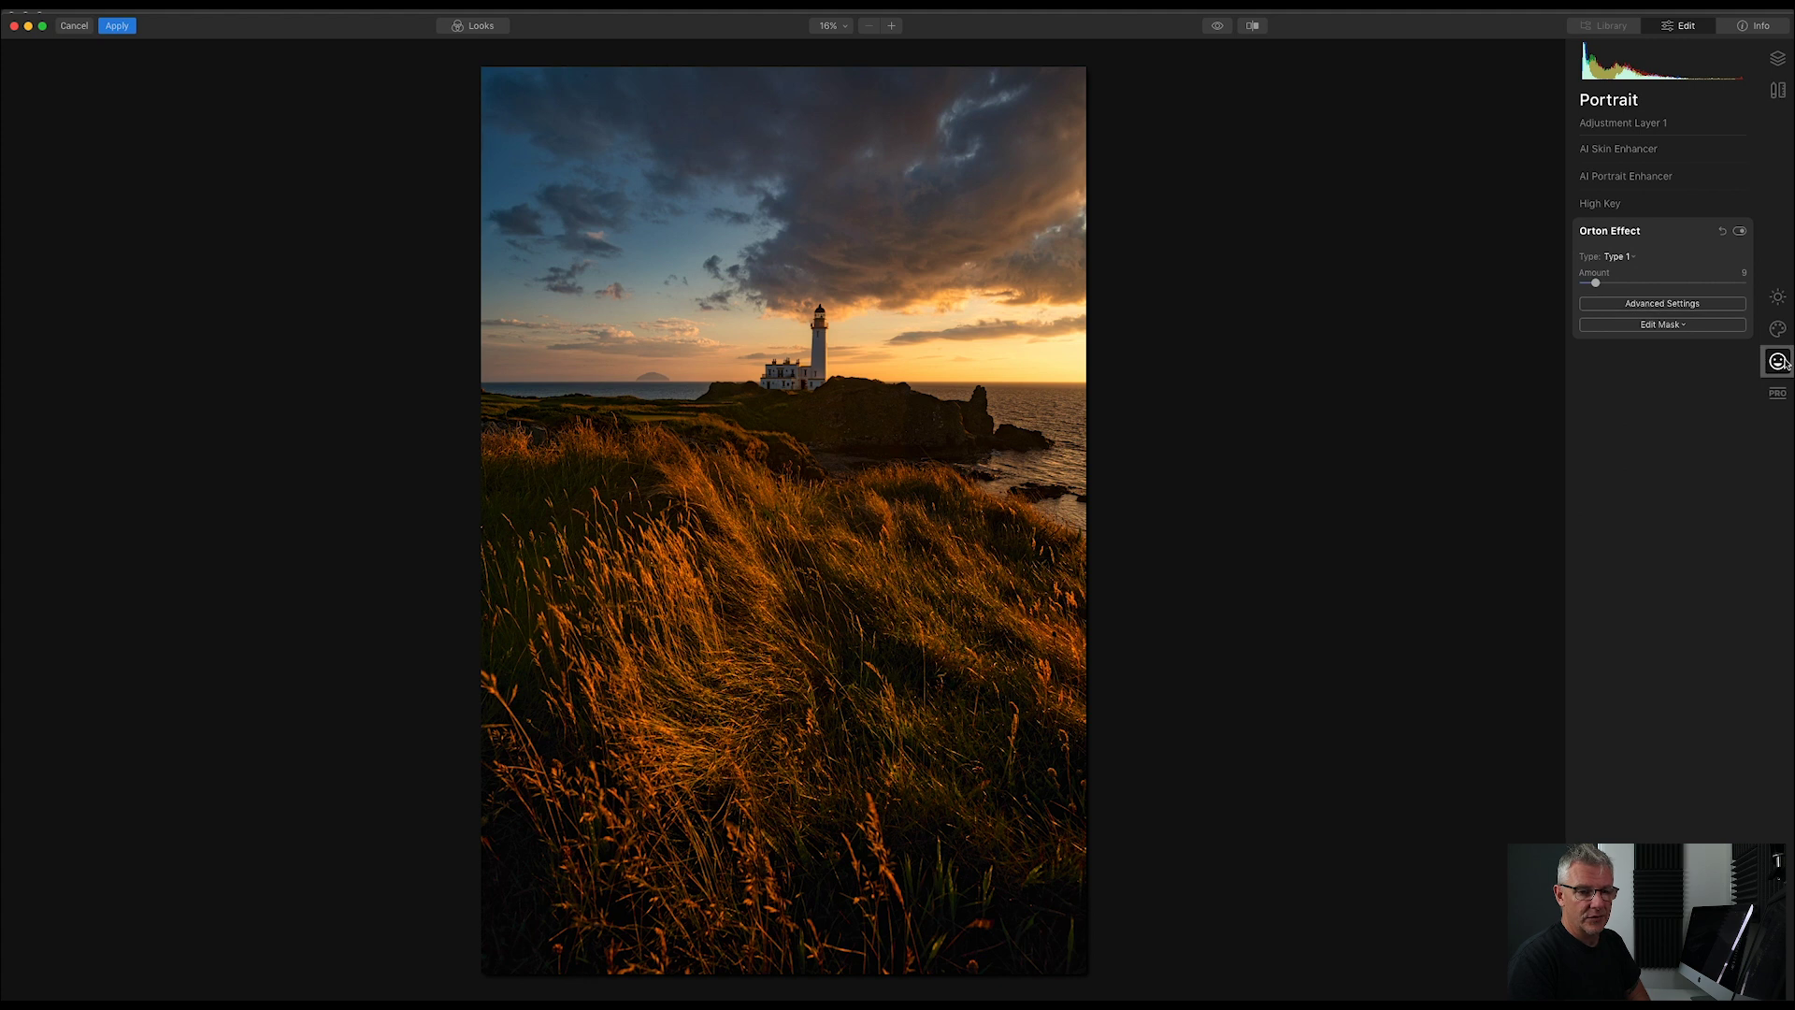
# - Expand Glow in the Creative tools and add a small Glow amount
pyautogui.click(1780, 329)
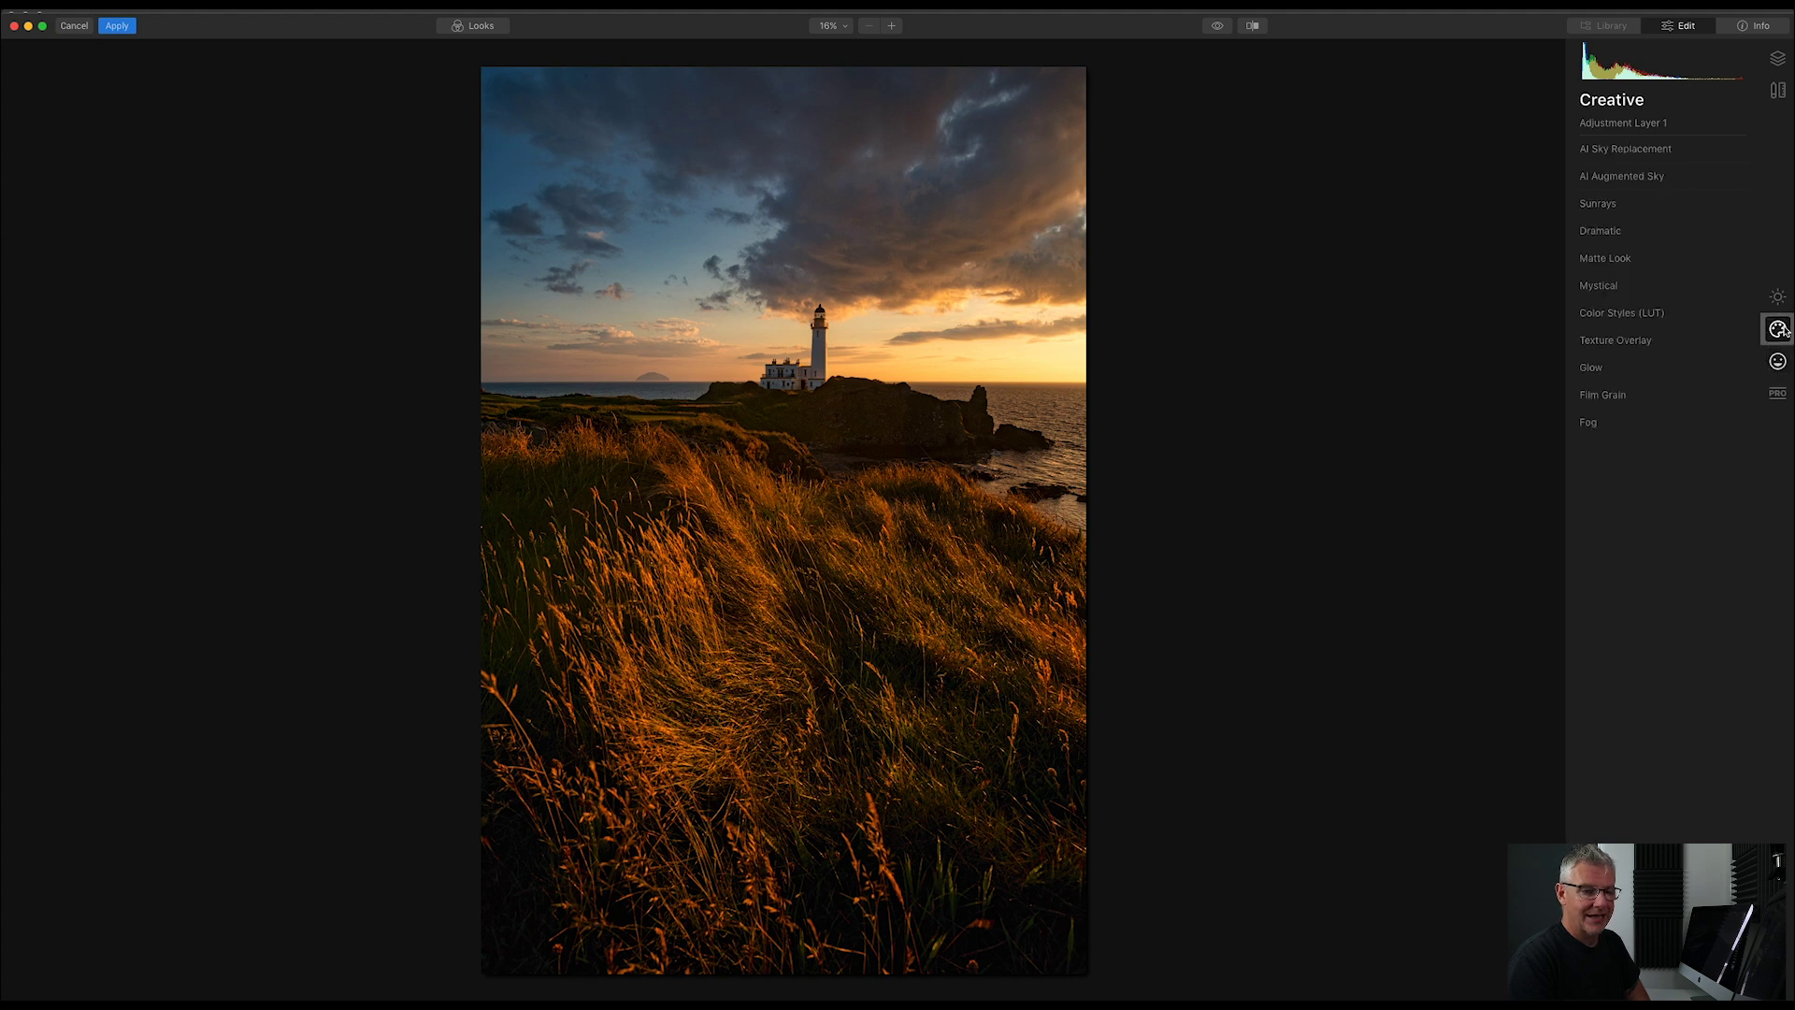
pyautogui.click(1597, 372)
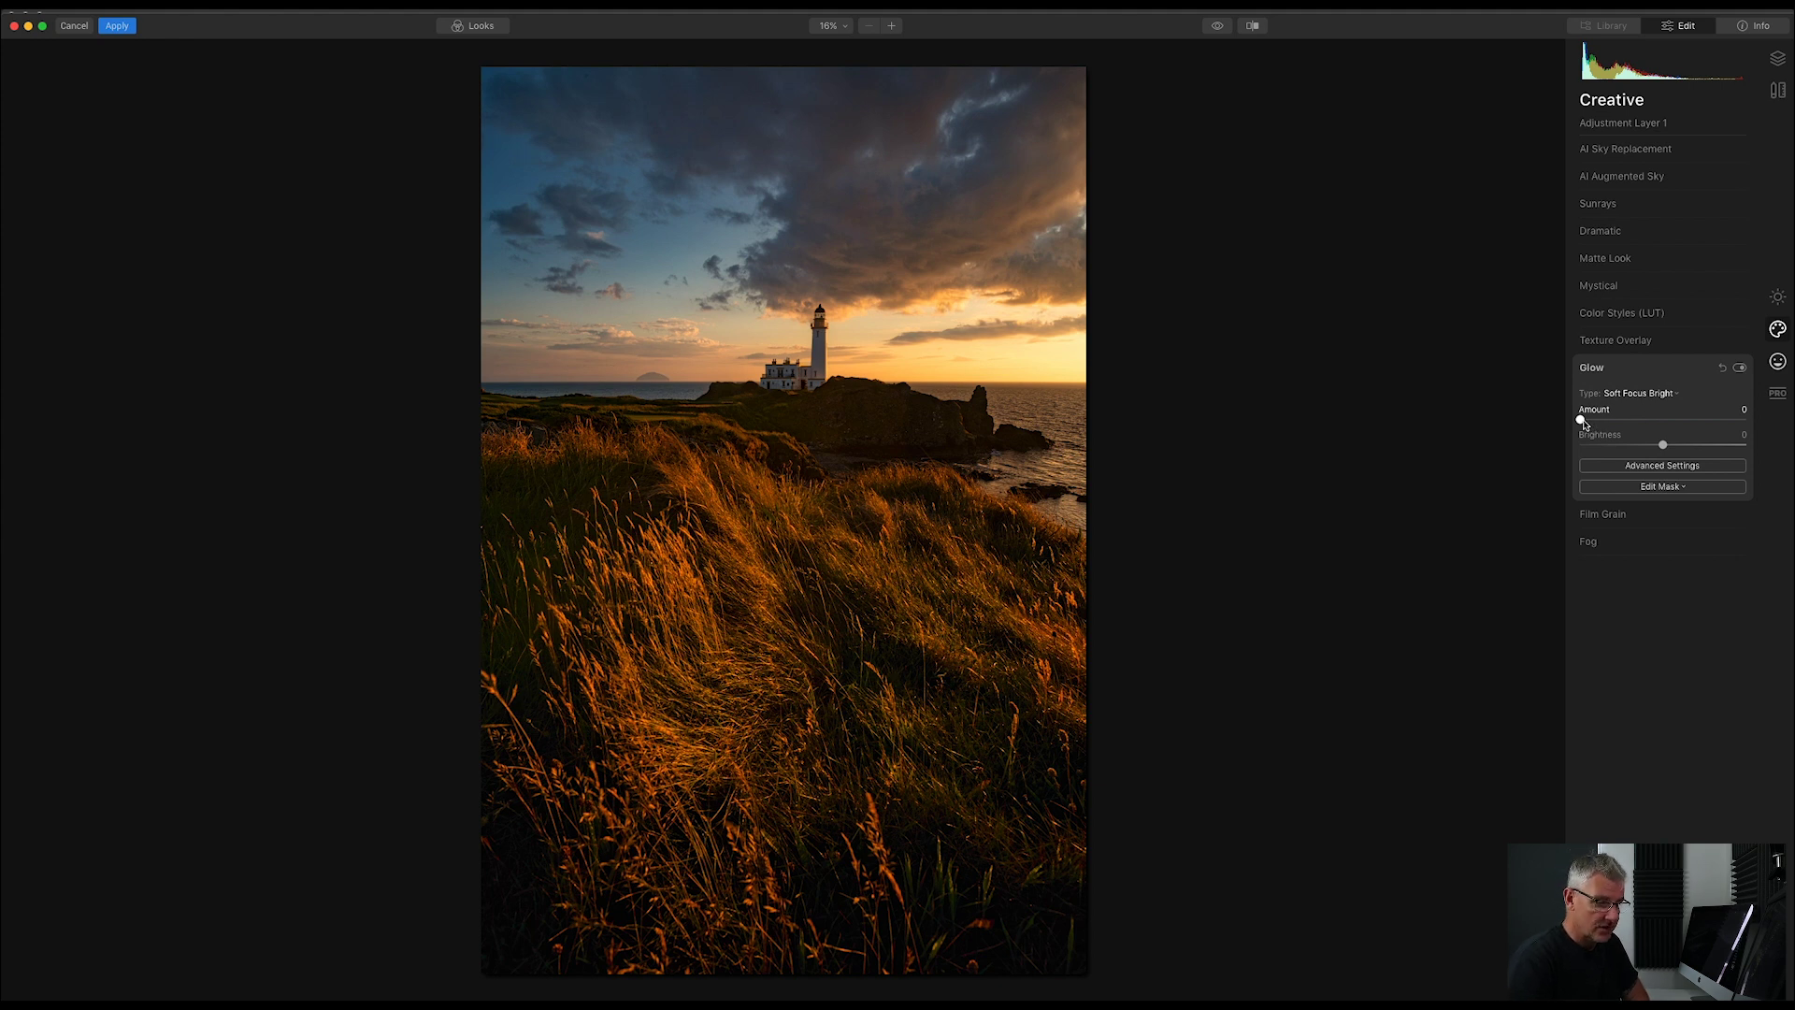
pyautogui.moveTo(1583, 424); pyautogui.dragTo(1597, 421)
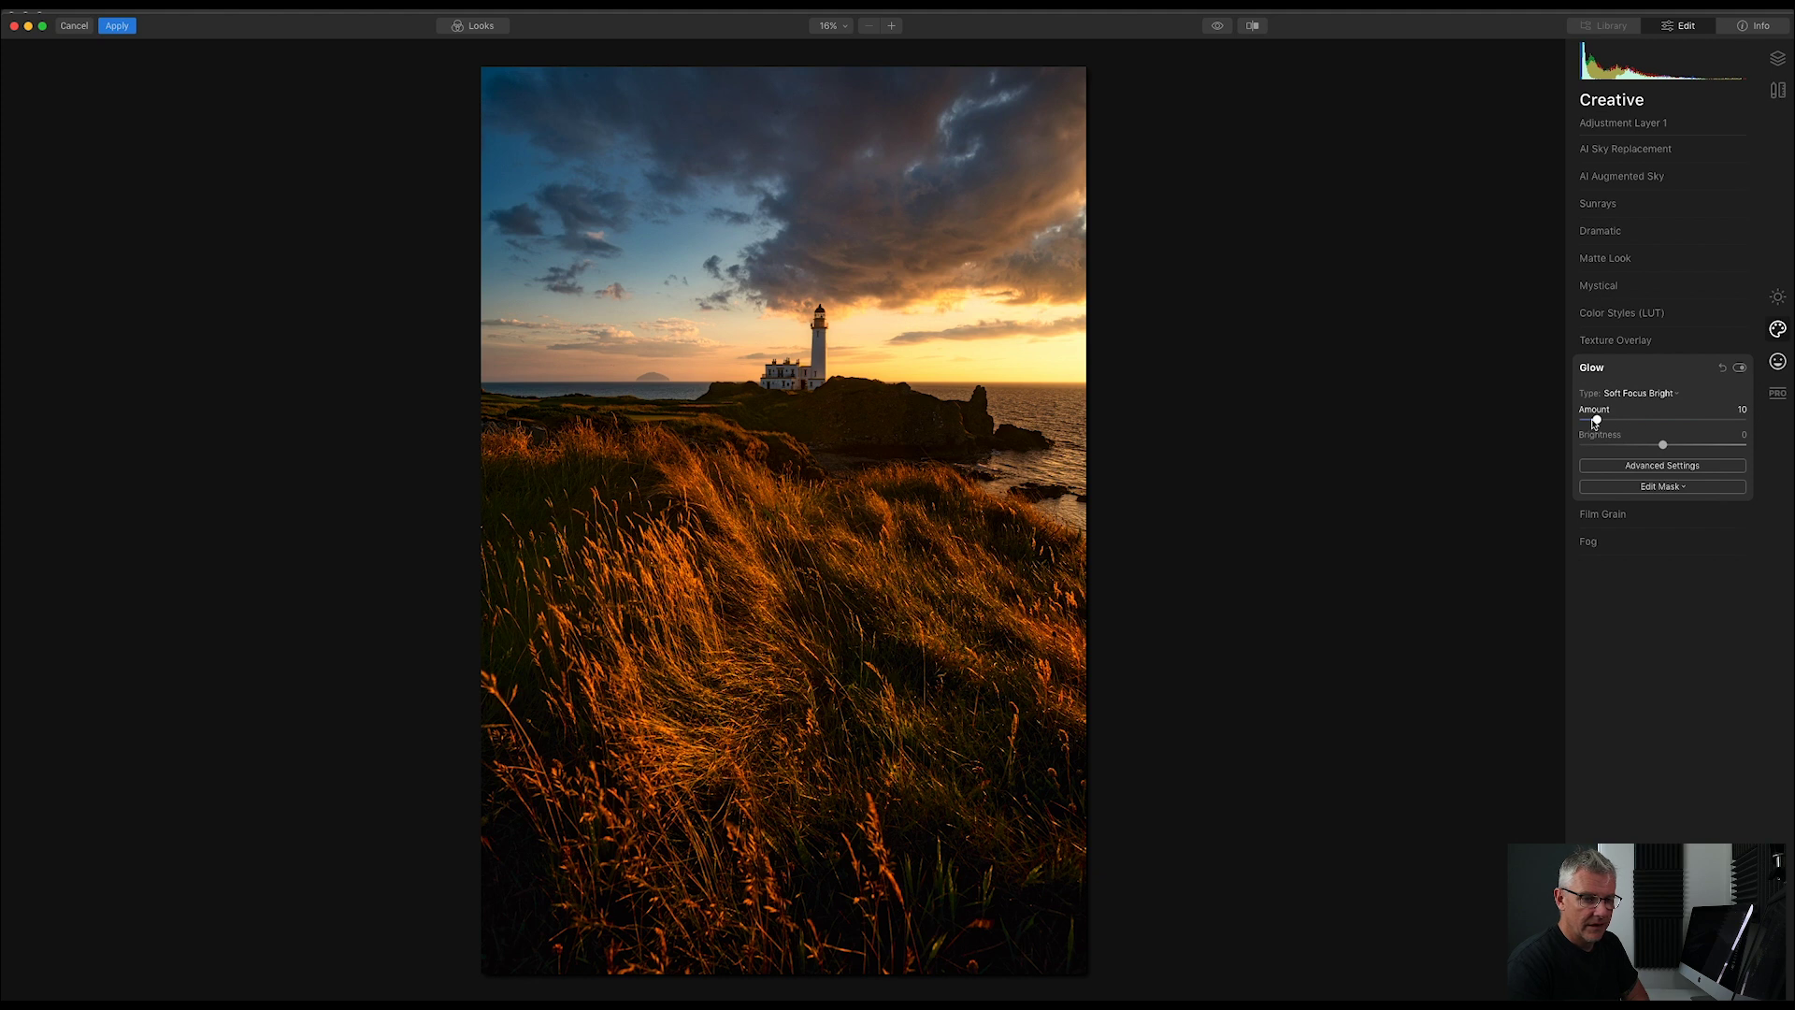
pyautogui.moveTo(1597, 420); pyautogui.dragTo(1592, 421)
# - Try the Soft Focus type, then switch to Soft Glow and settle the Amount at 16
pyautogui.click(1677, 394)
pyautogui.click(1675, 408)
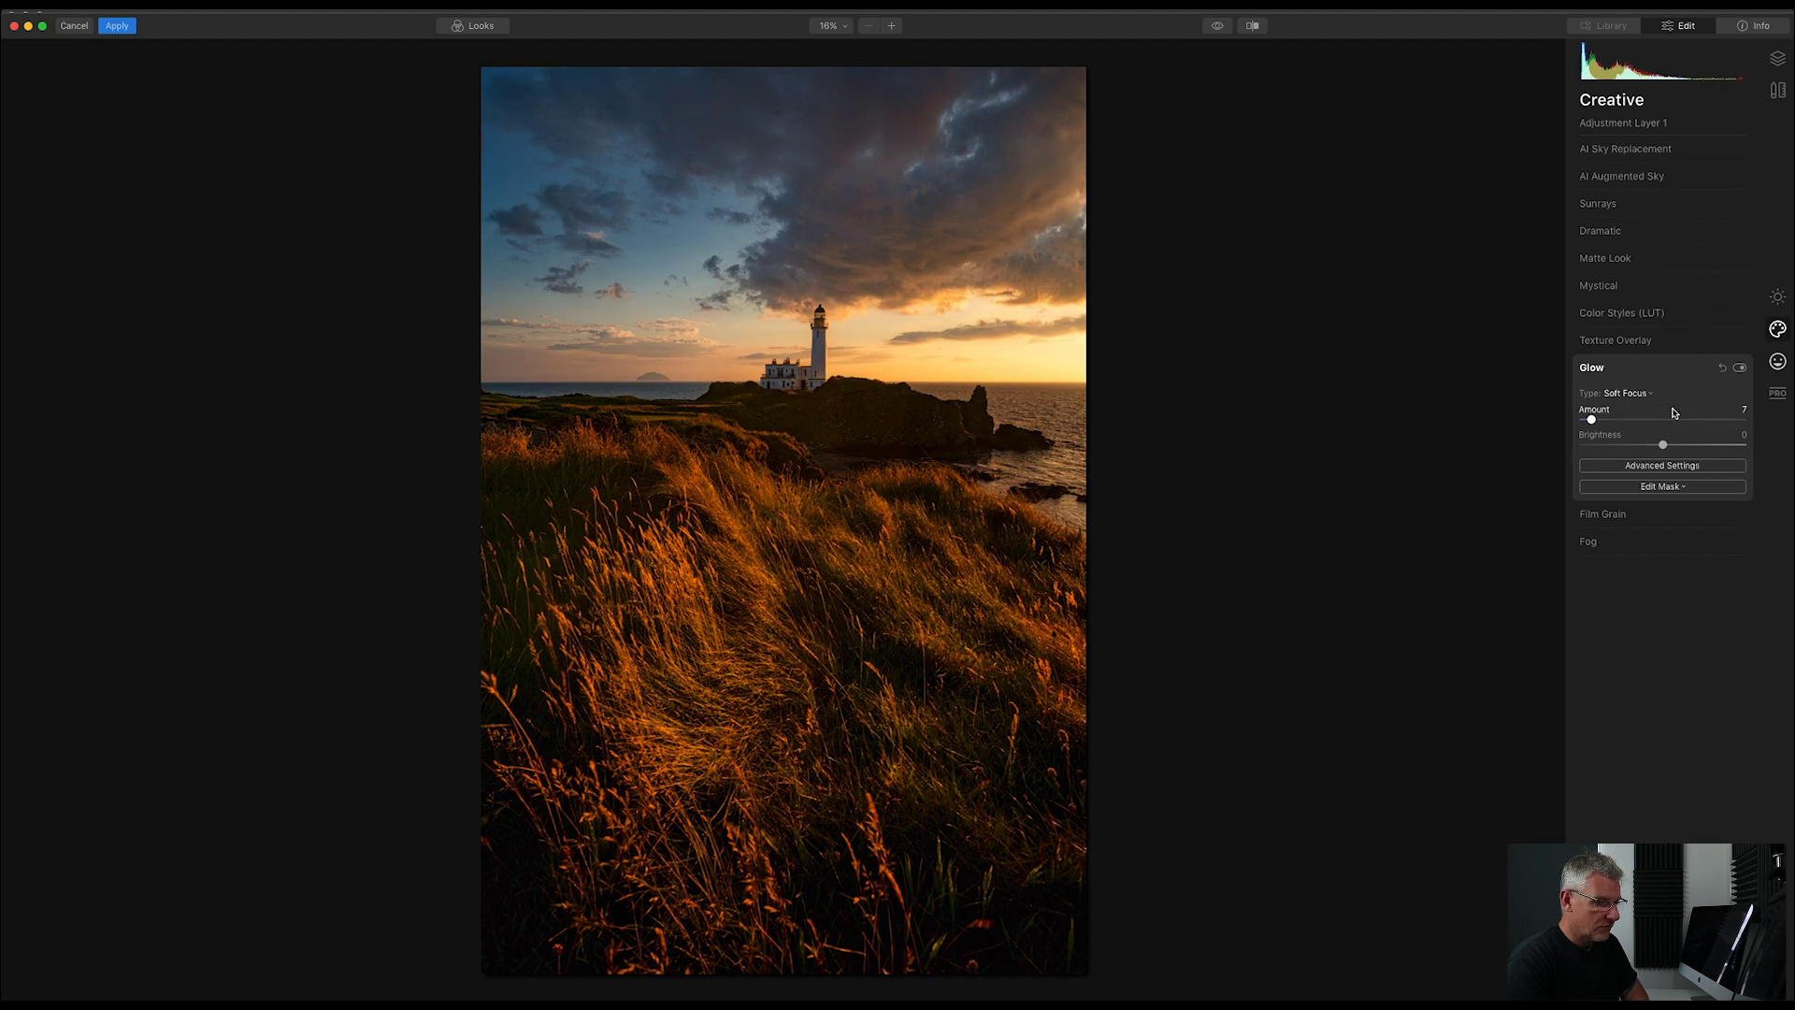
pyautogui.moveTo(1594, 423); pyautogui.dragTo(1623, 422)
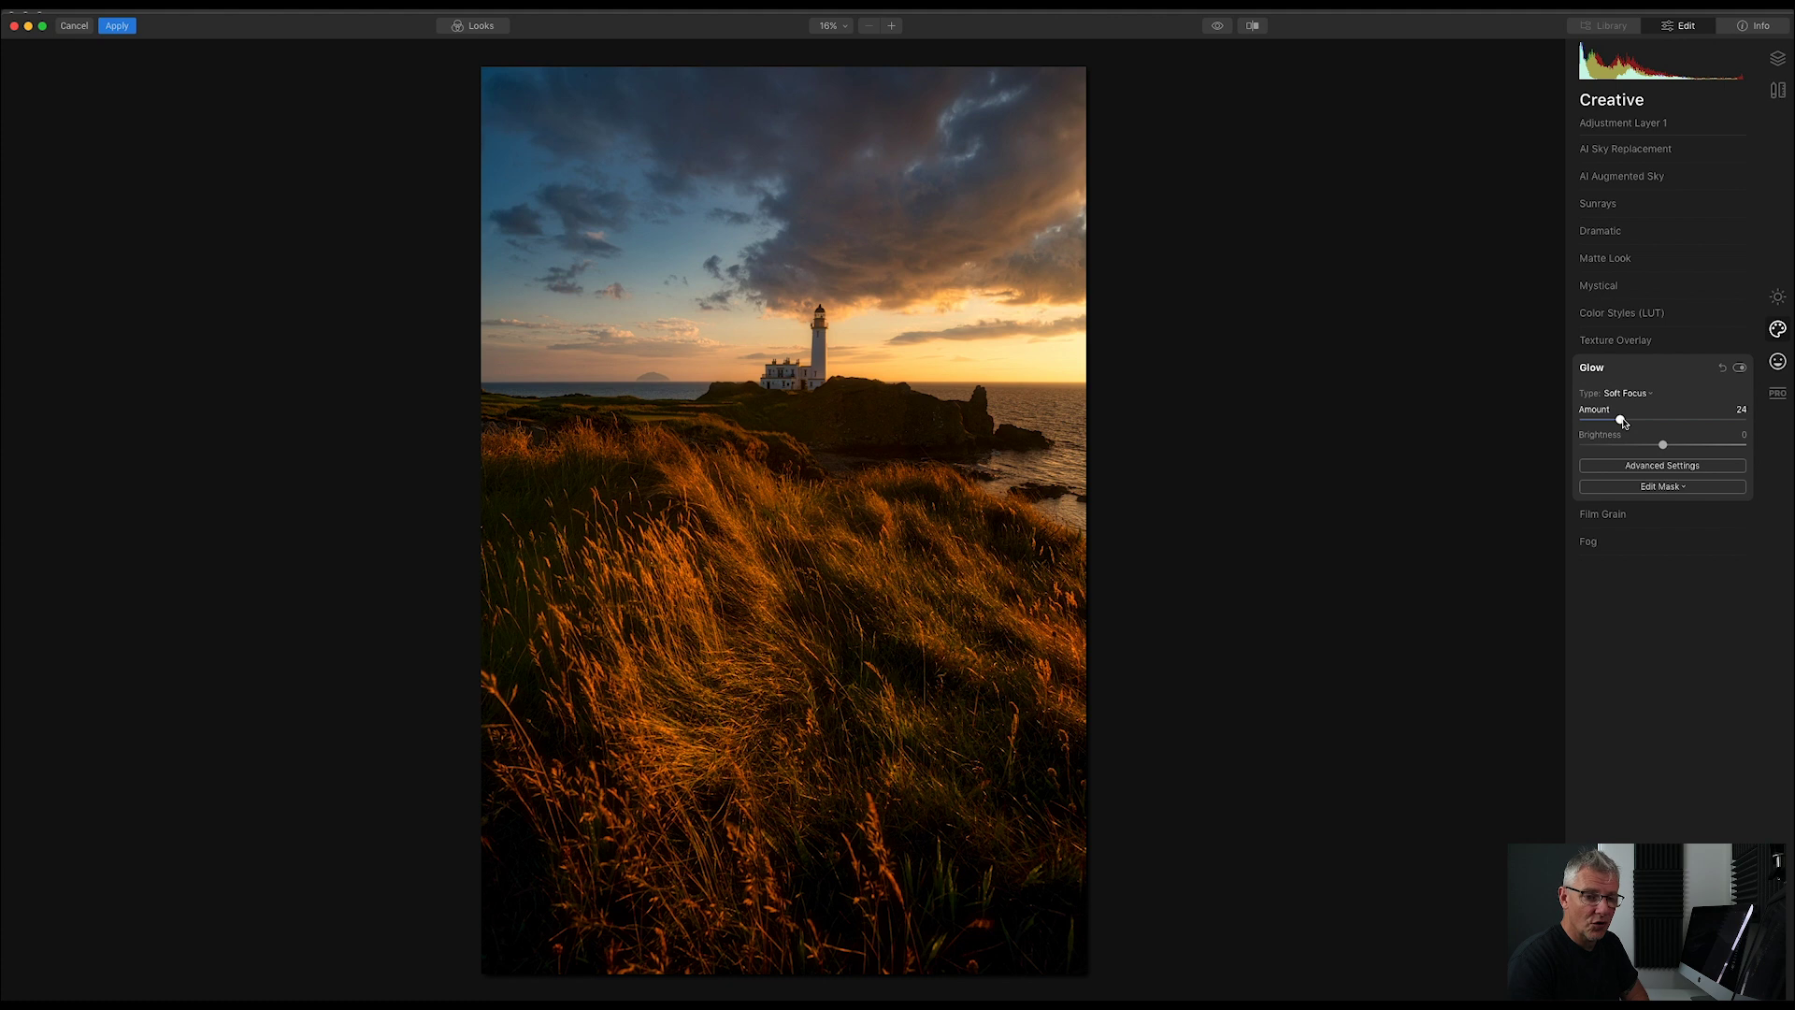
pyautogui.click(1646, 395)
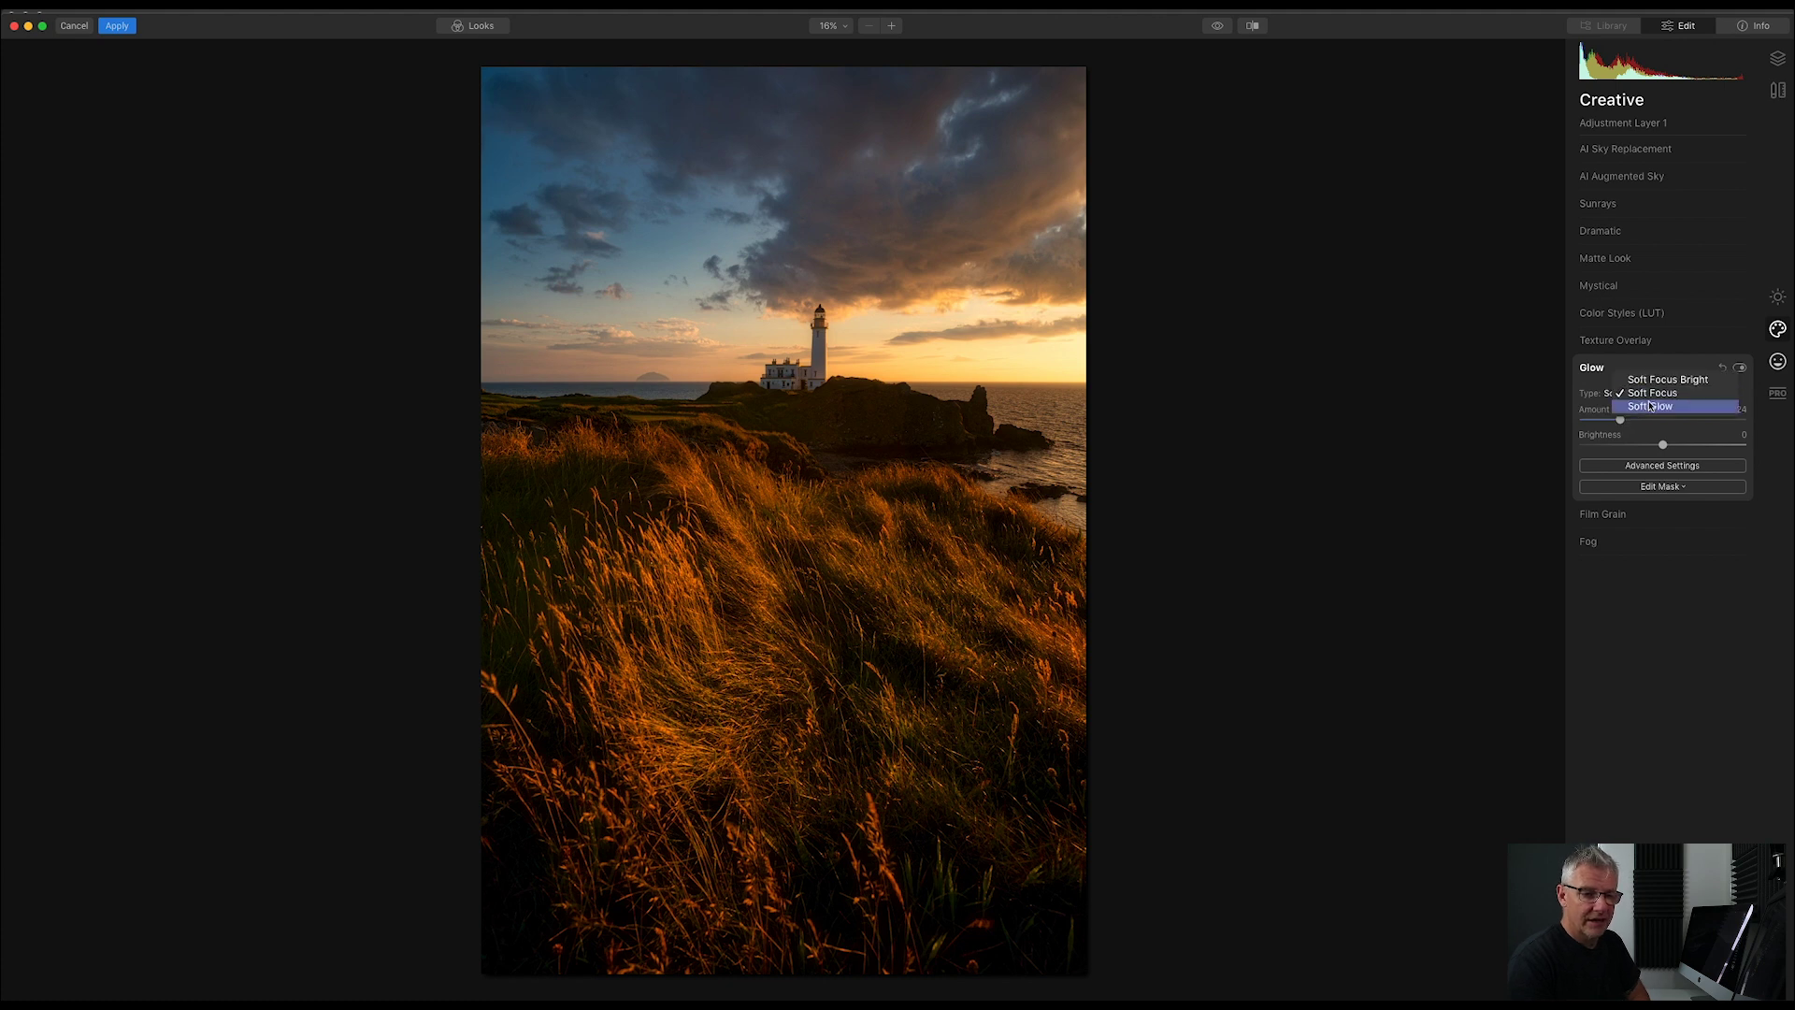
pyautogui.click(1648, 406)
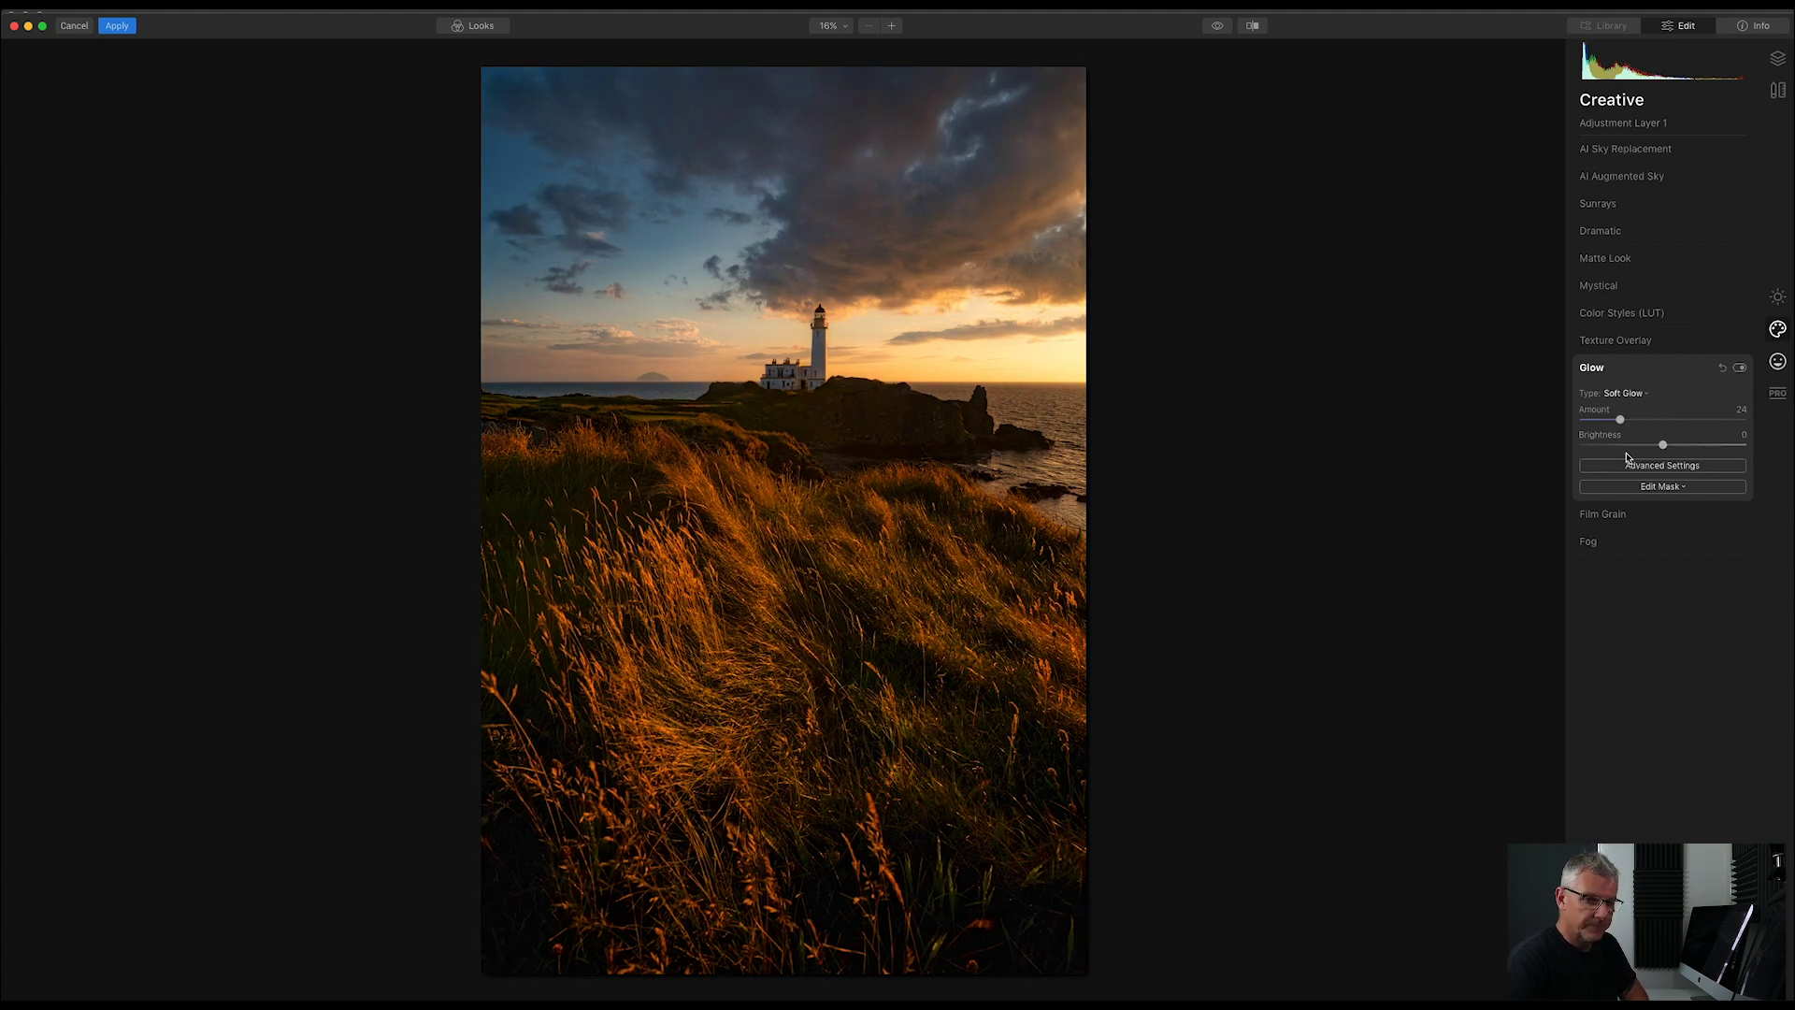
pyautogui.moveTo(1621, 423)
pyautogui.mouseDown()
pyautogui.moveTo(1726, 423)
pyautogui.moveTo(1608, 425)
pyautogui.mouseUp()
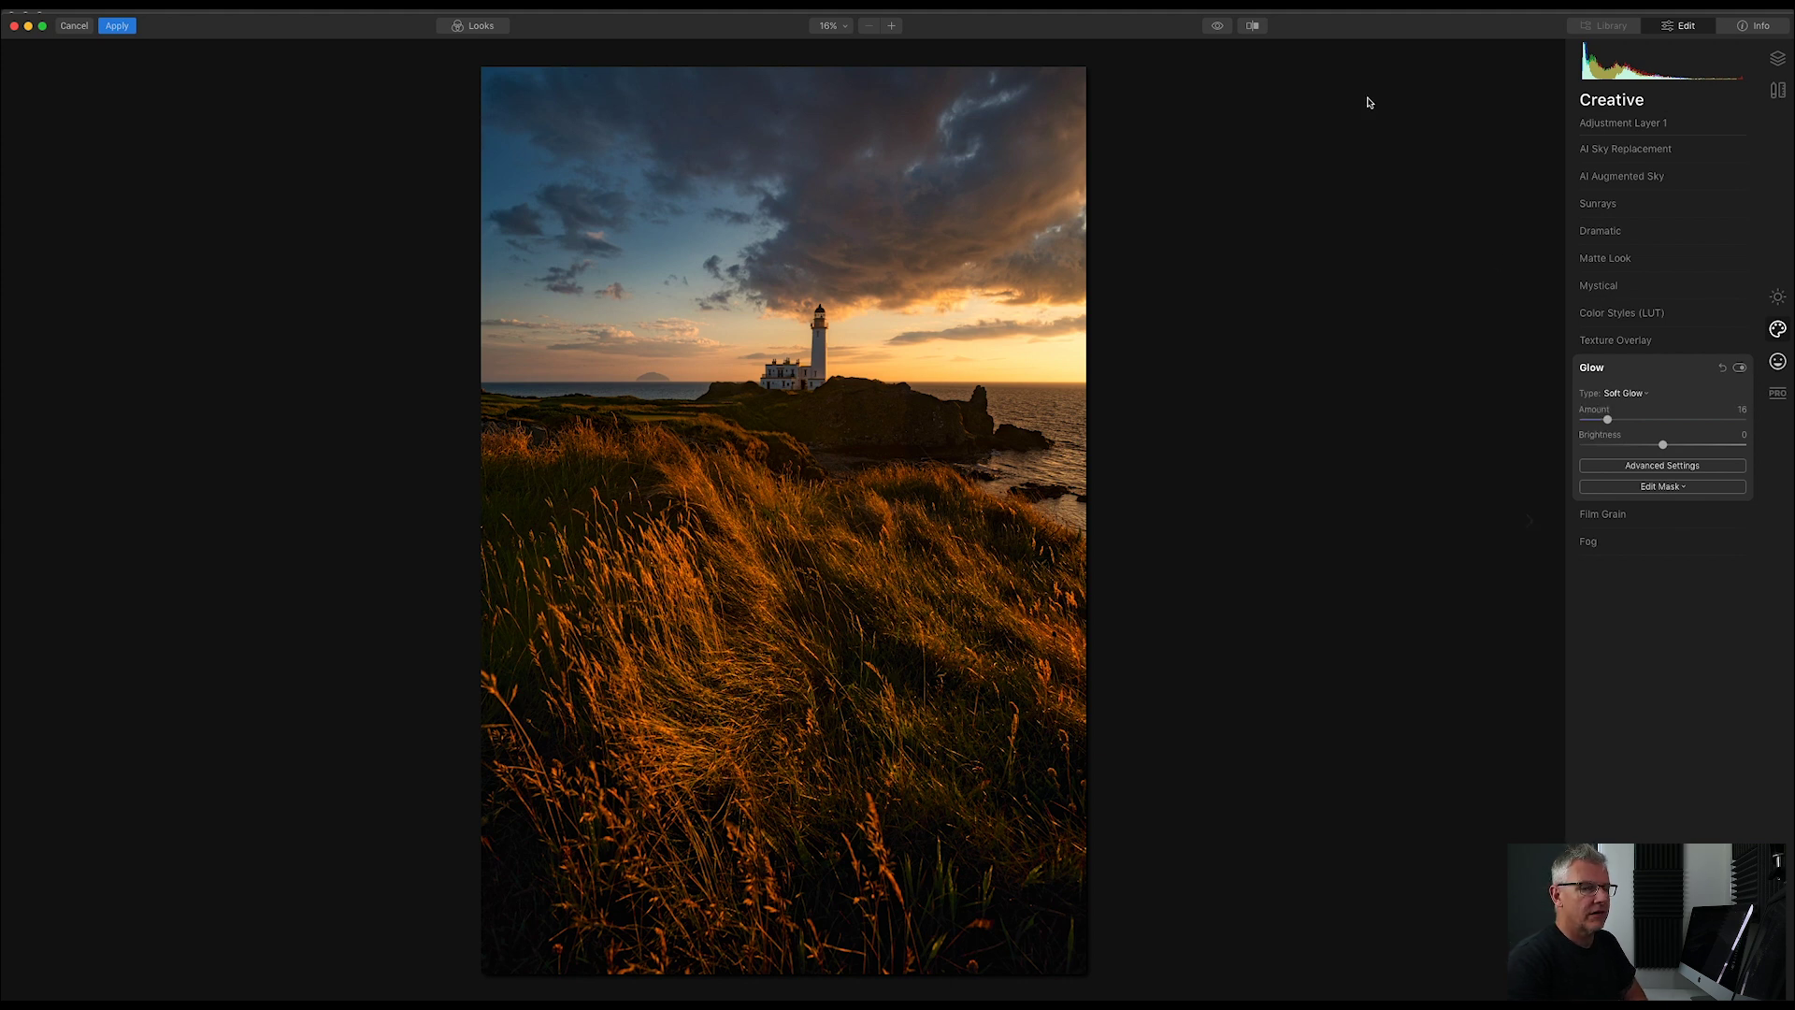
# - Compare the glow with the original in a Before/After split, then show the Layers panel
pyautogui.click(1254, 26)
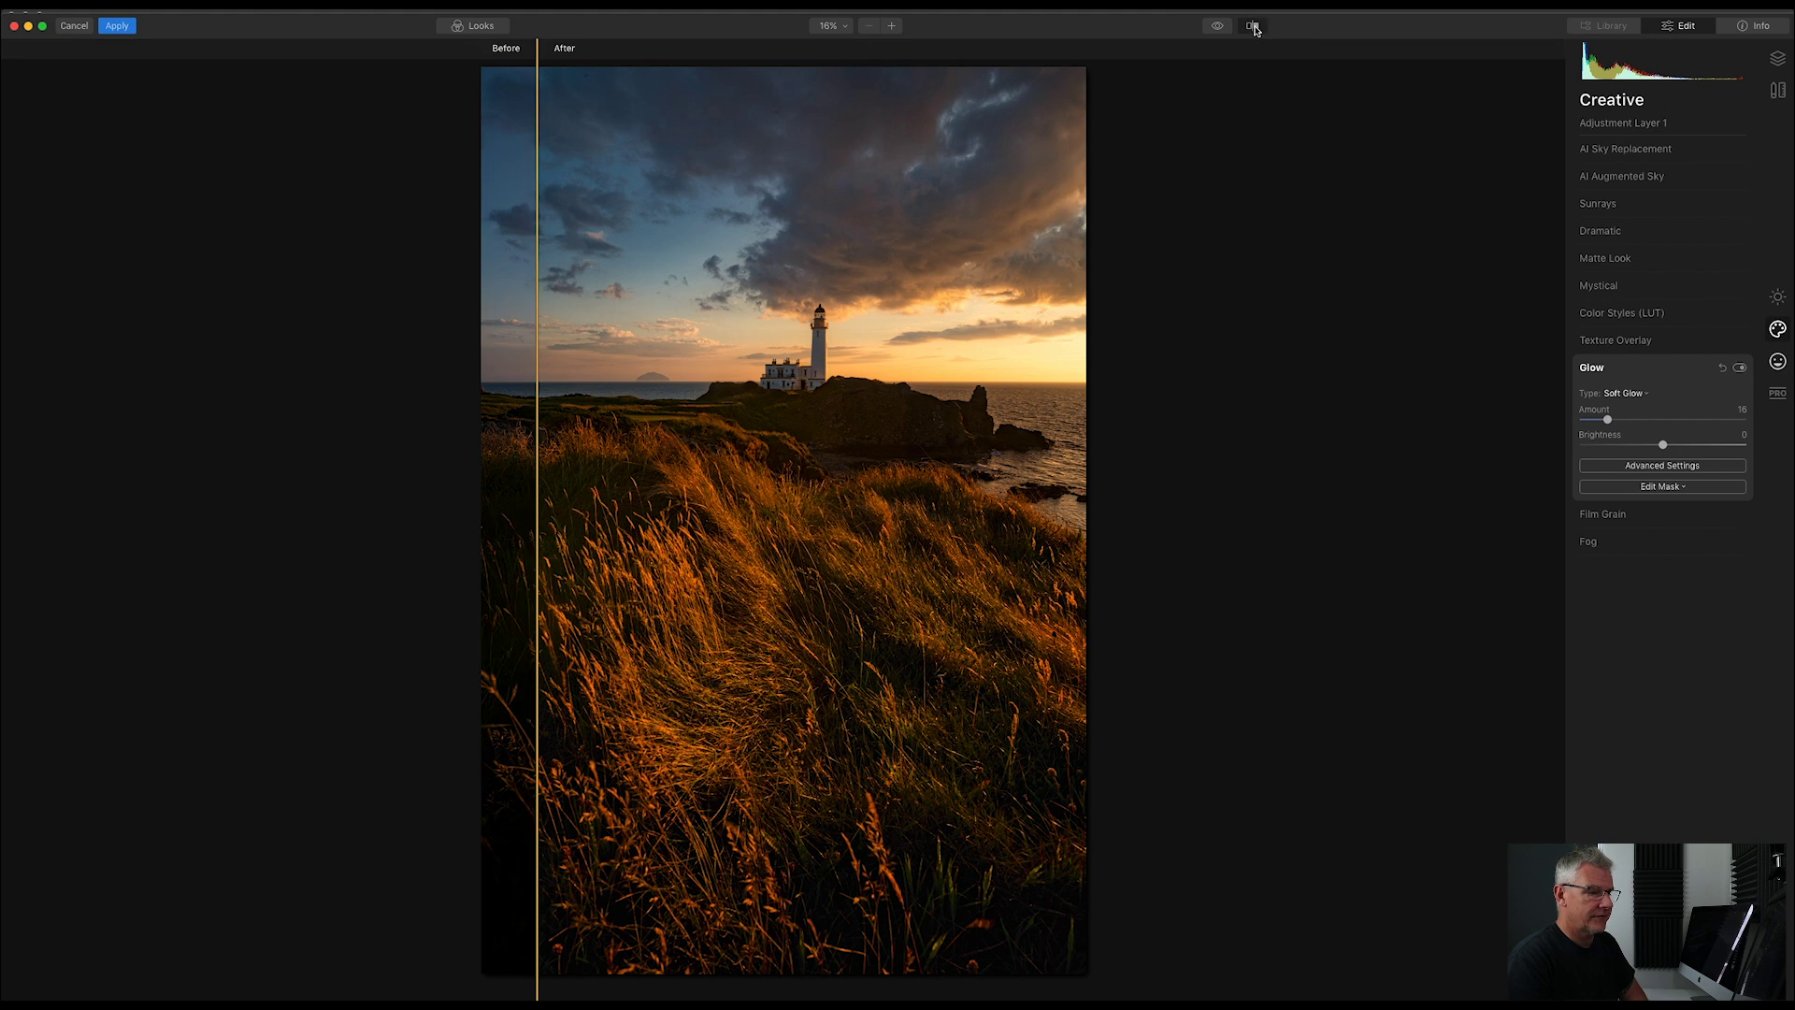
pyautogui.moveTo(536, 497); pyautogui.dragTo(373, 529)
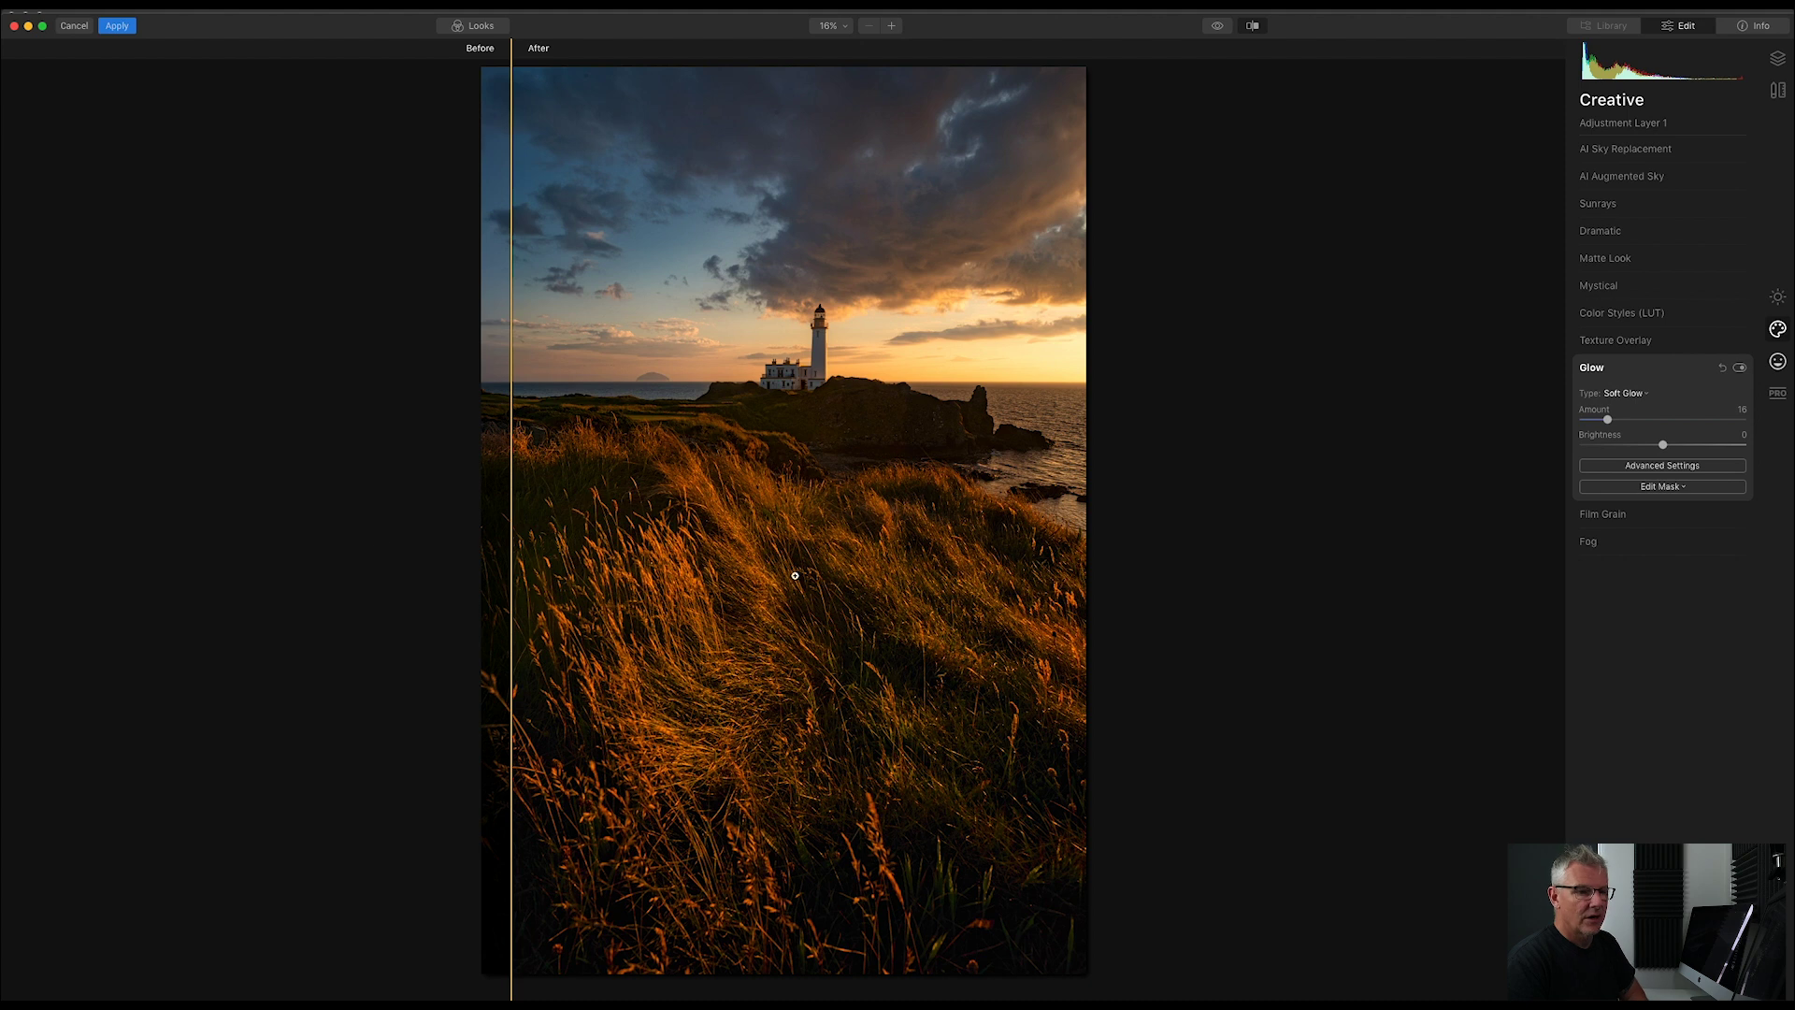
pyautogui.click(1777, 58)
pyautogui.click(1253, 25)
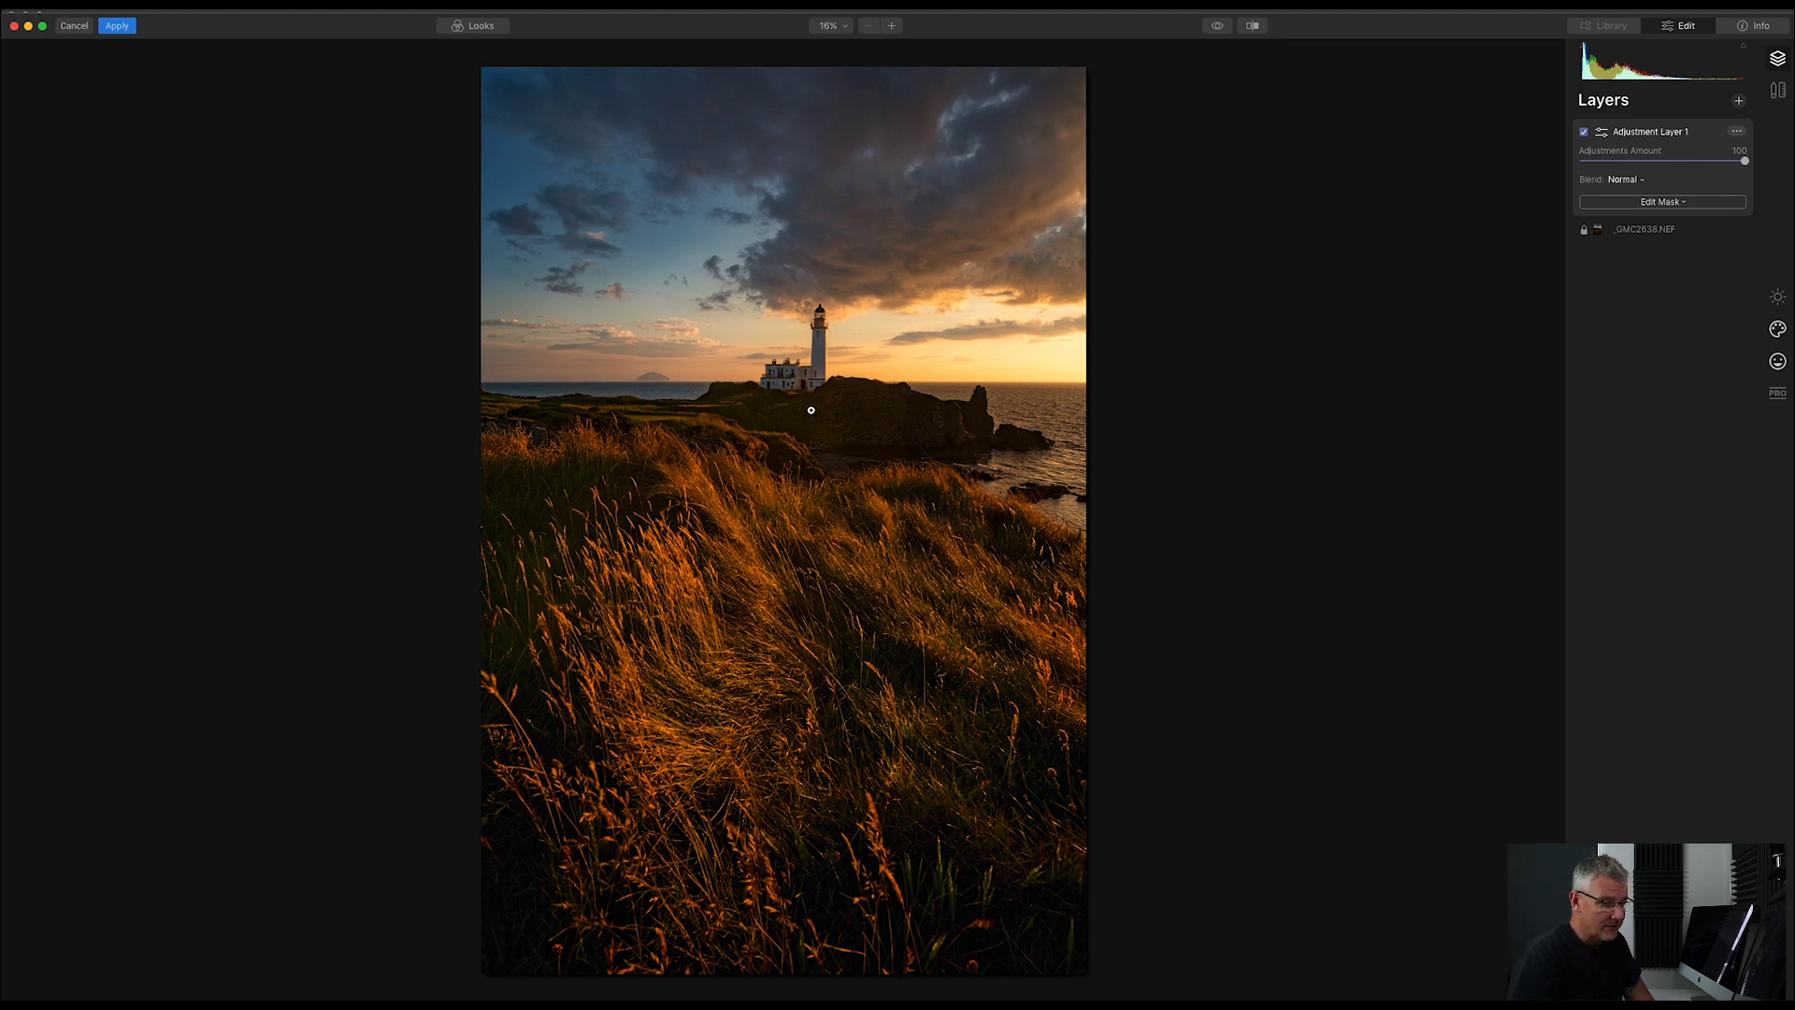
# - Set up an Erase mask brush on Adjustment Layer 1 at Opacity 83% and Size 28
pyautogui.click(1682, 204)
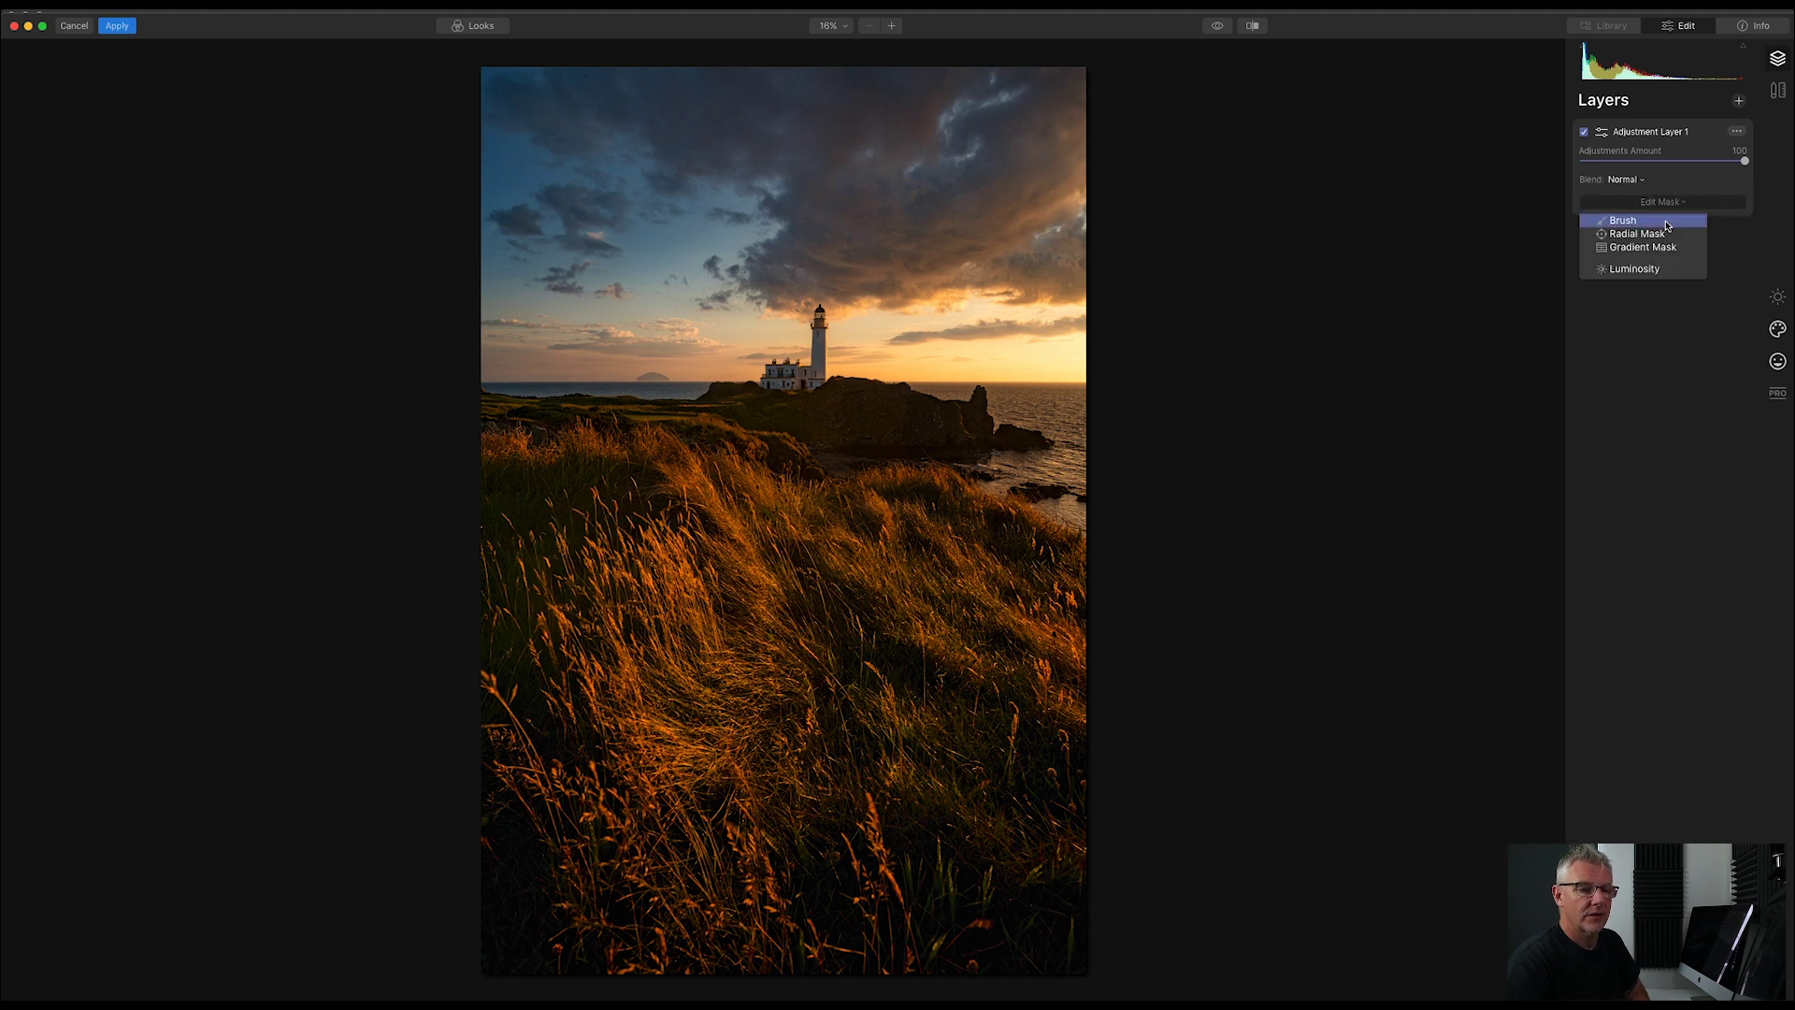
pyautogui.click(1664, 221)
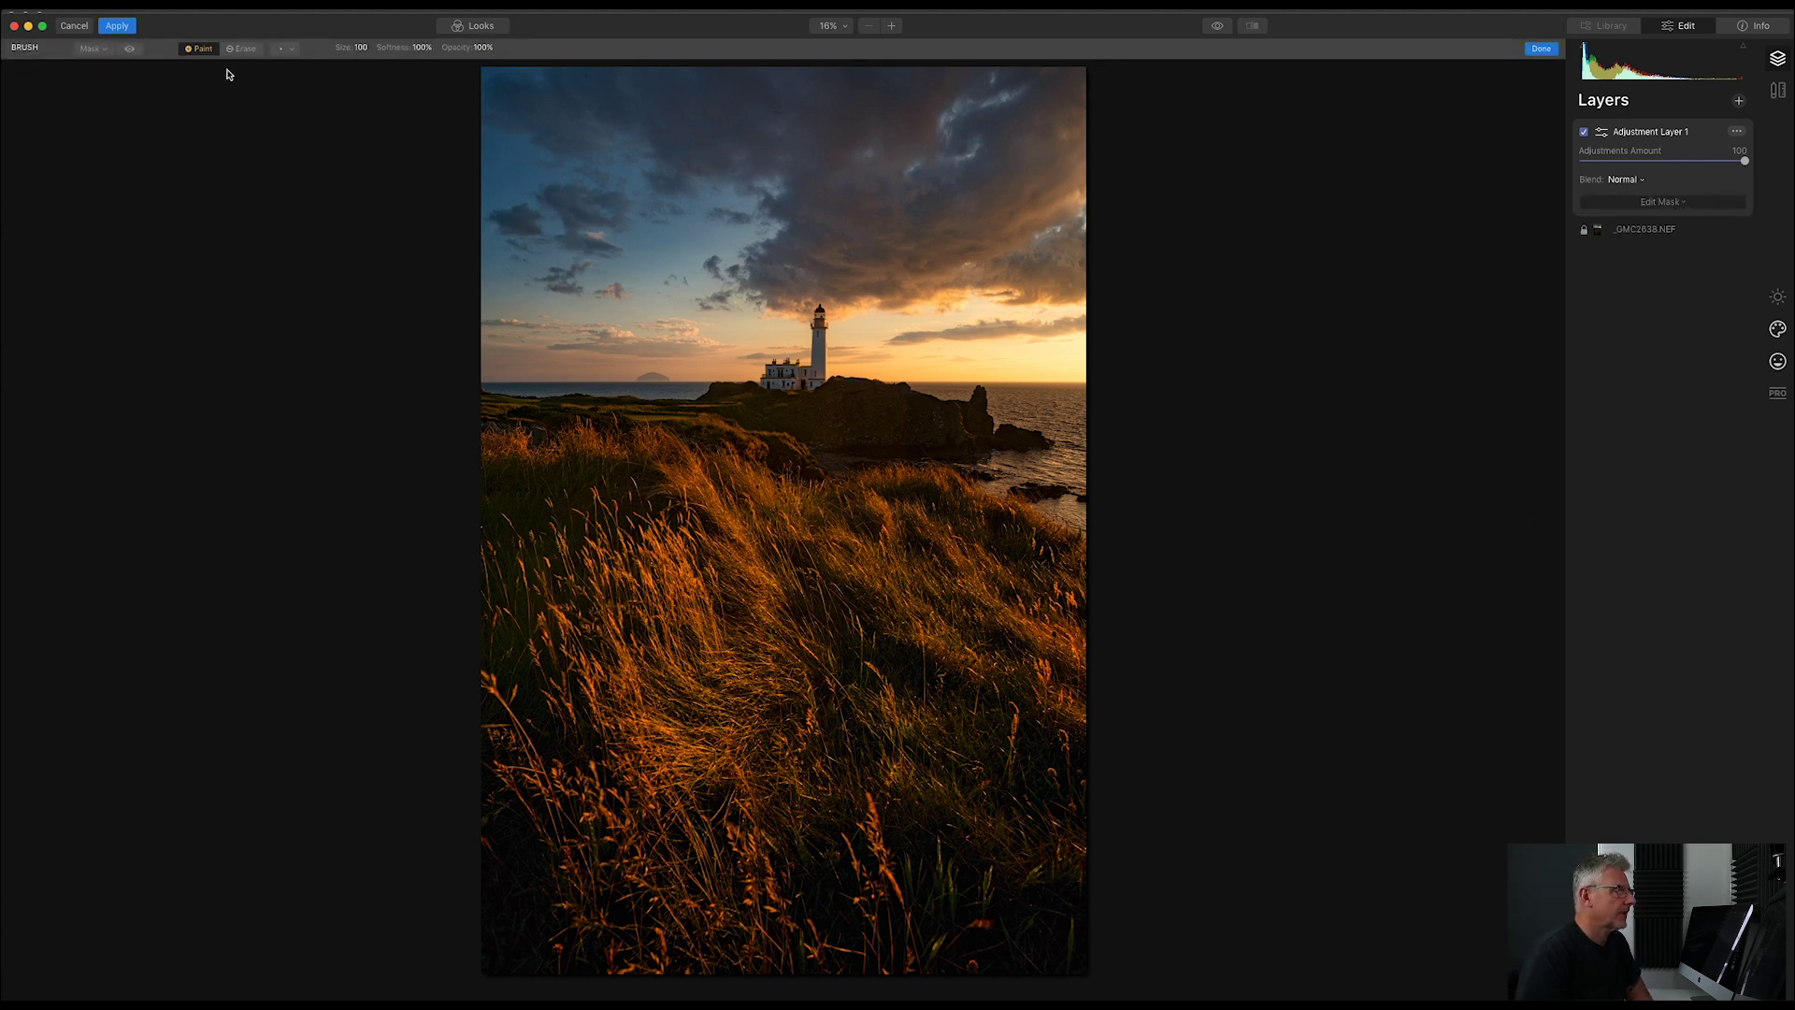
pyautogui.click(243, 49)
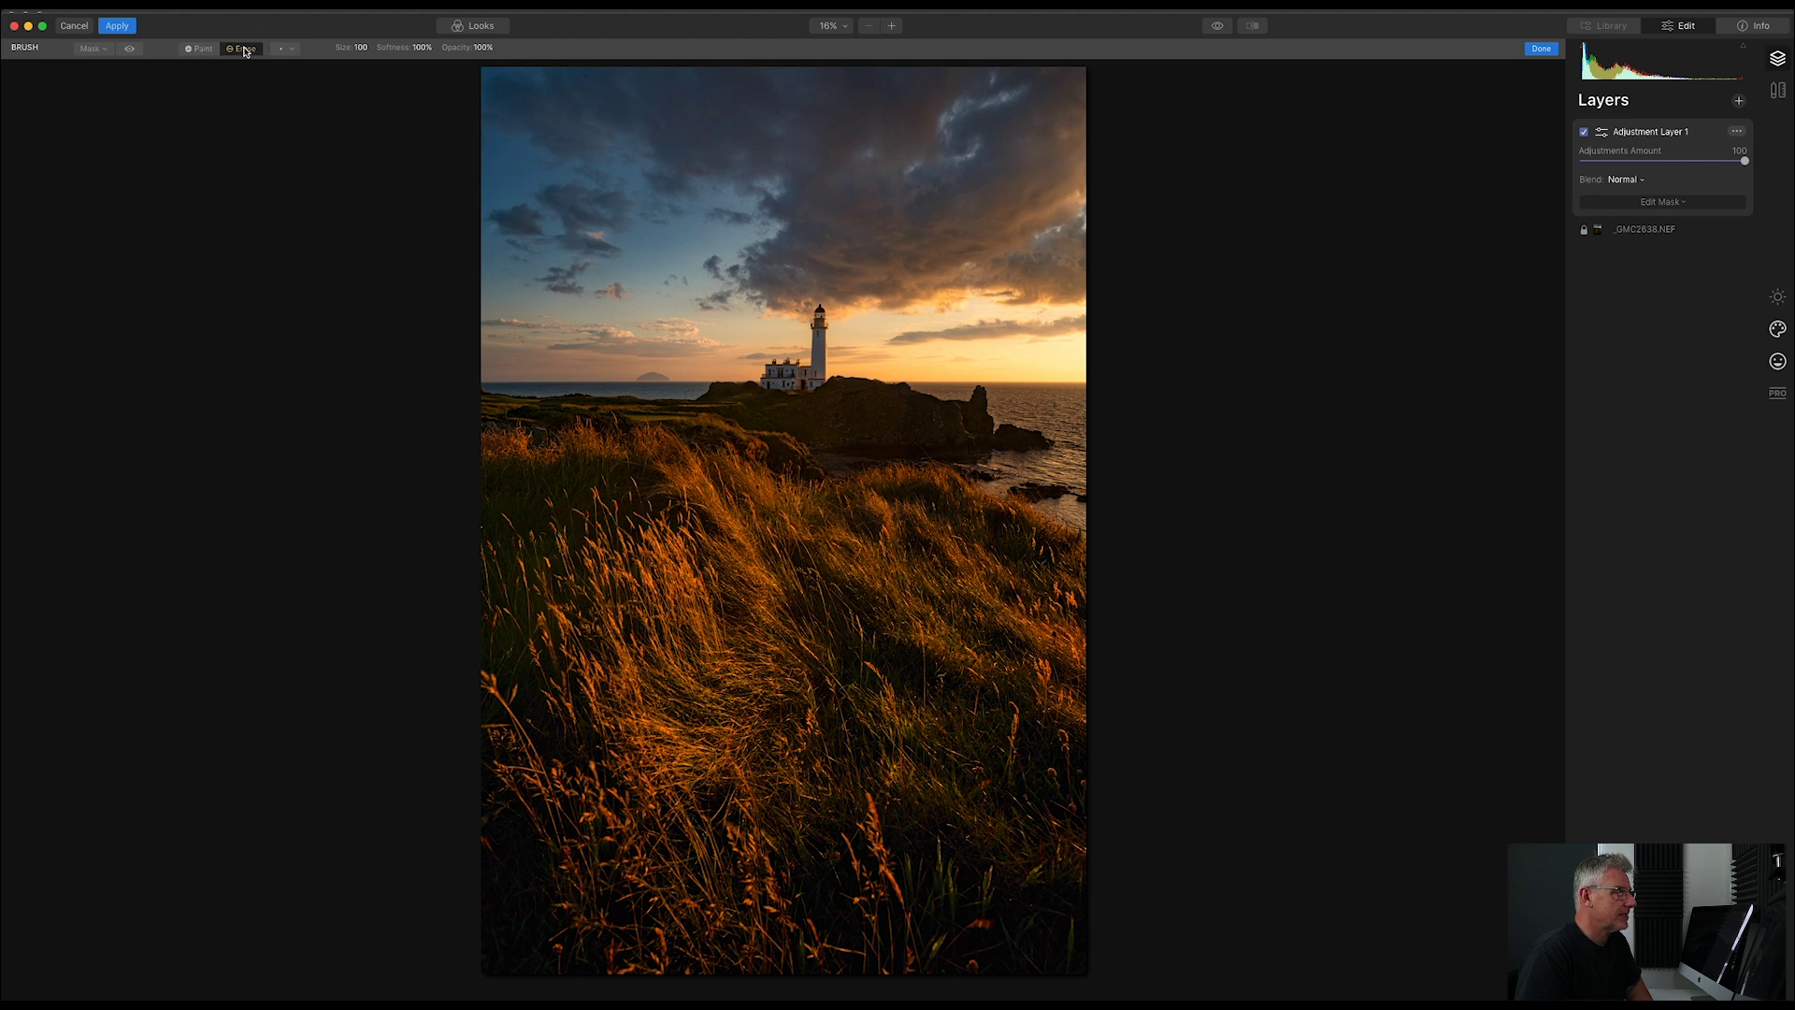
pyautogui.click(483, 48)
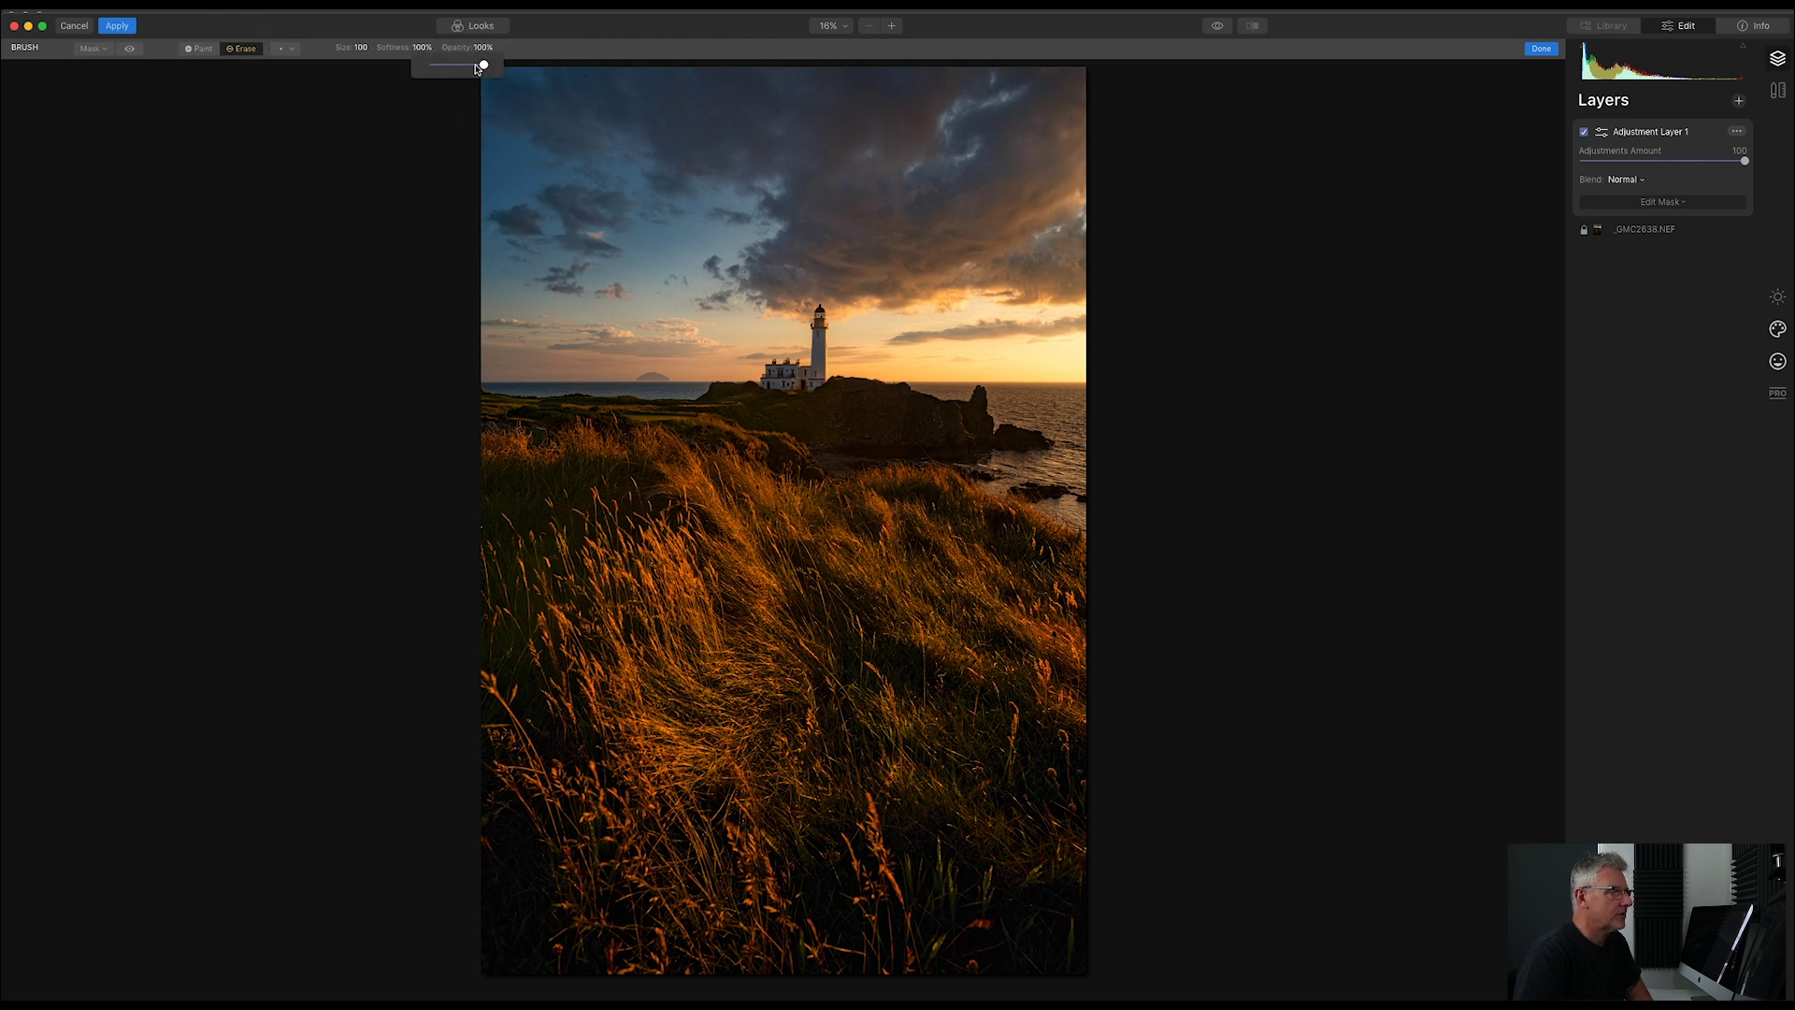
pyautogui.moveTo(479, 67); pyautogui.dragTo(474, 65)
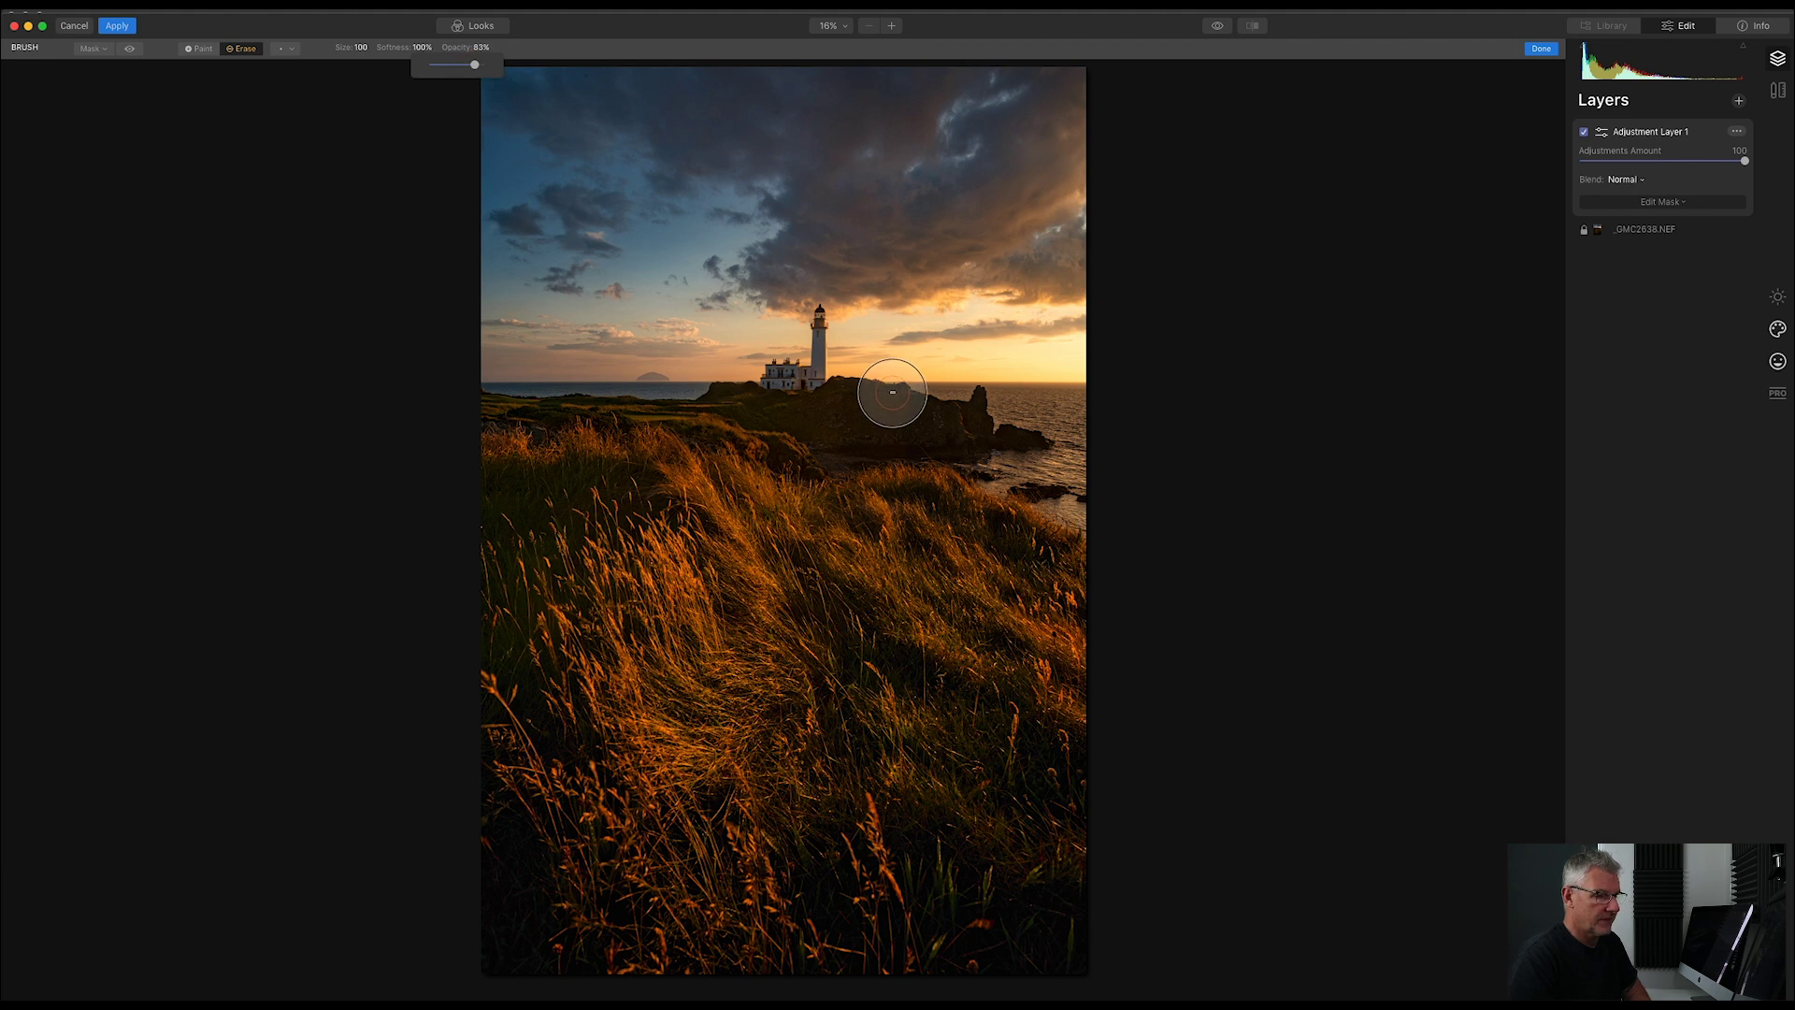
pyautogui.press('[')
pyautogui.press('[')
pyautogui.press('[')
pyautogui.press('[')
pyautogui.press('[')
pyautogui.press('[')
# - Erase the glow from the dark rocks and foreground, checking the mask overlay and layer toggle
pyautogui.moveTo(935, 417)
pyautogui.mouseDown()
pyautogui.moveTo(845, 436)
pyautogui.moveTo(780, 417)
pyautogui.moveTo(853, 390)
pyautogui.moveTo(914, 407)
pyautogui.moveTo(831, 399)
pyautogui.moveTo(922, 425)
pyautogui.moveTo(851, 432)
pyautogui.moveTo(956, 443)
pyautogui.moveTo(949, 413)
pyautogui.moveTo(962, 439)
pyautogui.moveTo(979, 400)
pyautogui.moveTo(1031, 439)
pyautogui.mouseUp()
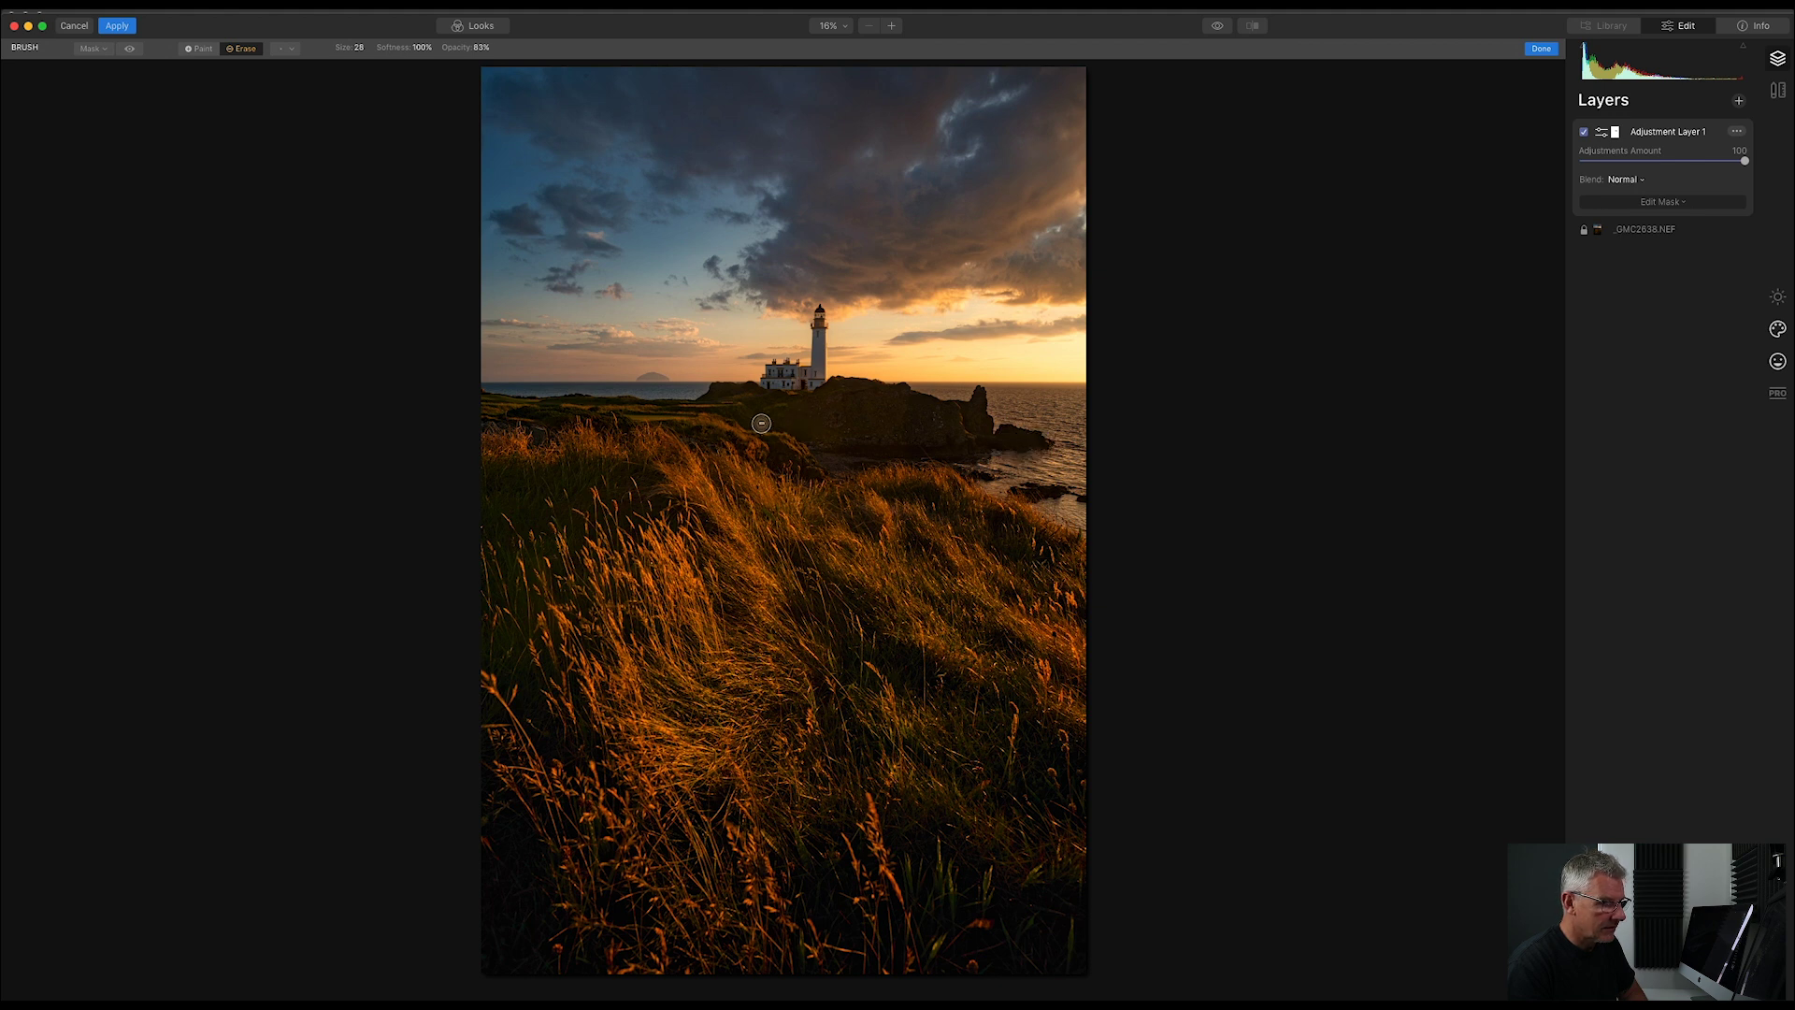
pyautogui.moveTo(760, 423)
pyautogui.mouseDown()
pyautogui.moveTo(724, 392)
pyautogui.moveTo(781, 397)
pyautogui.moveTo(760, 403)
pyautogui.moveTo(772, 422)
pyautogui.moveTo(807, 436)
pyautogui.moveTo(895, 437)
pyautogui.moveTo(795, 463)
pyautogui.moveTo(774, 444)
pyautogui.moveTo(810, 476)
pyautogui.mouseUp()
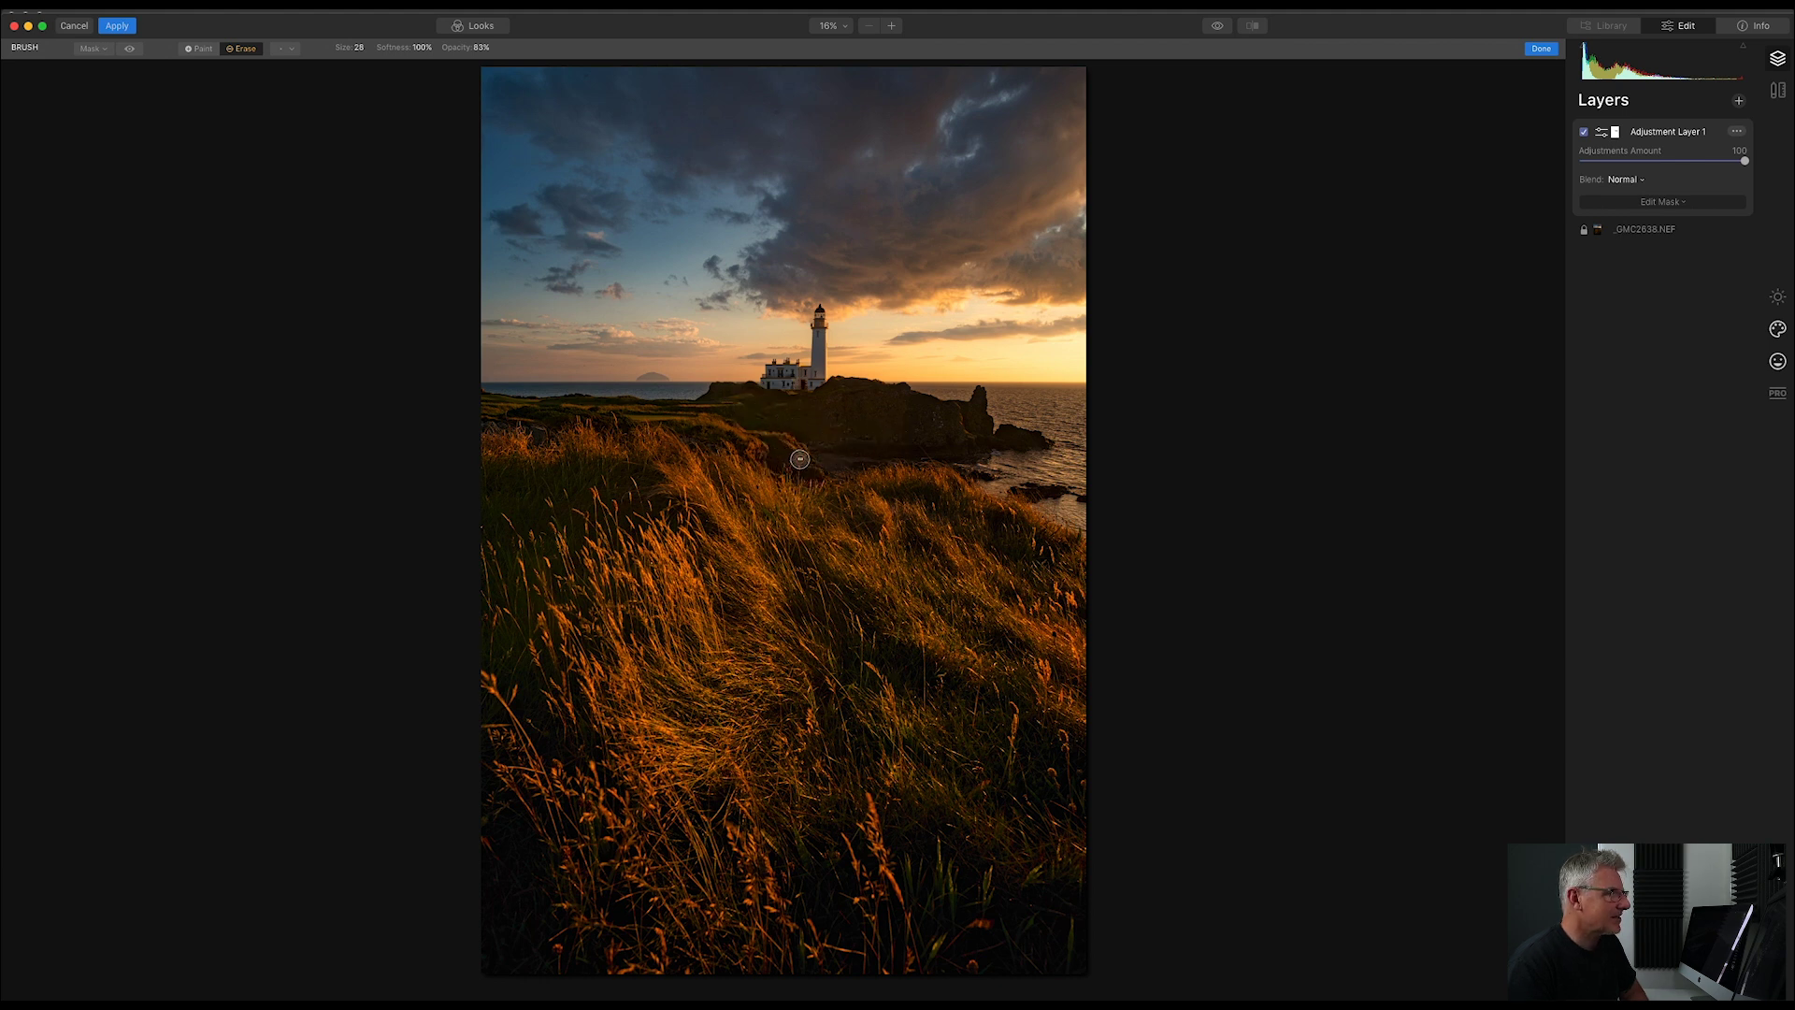
pyautogui.click(131, 49)
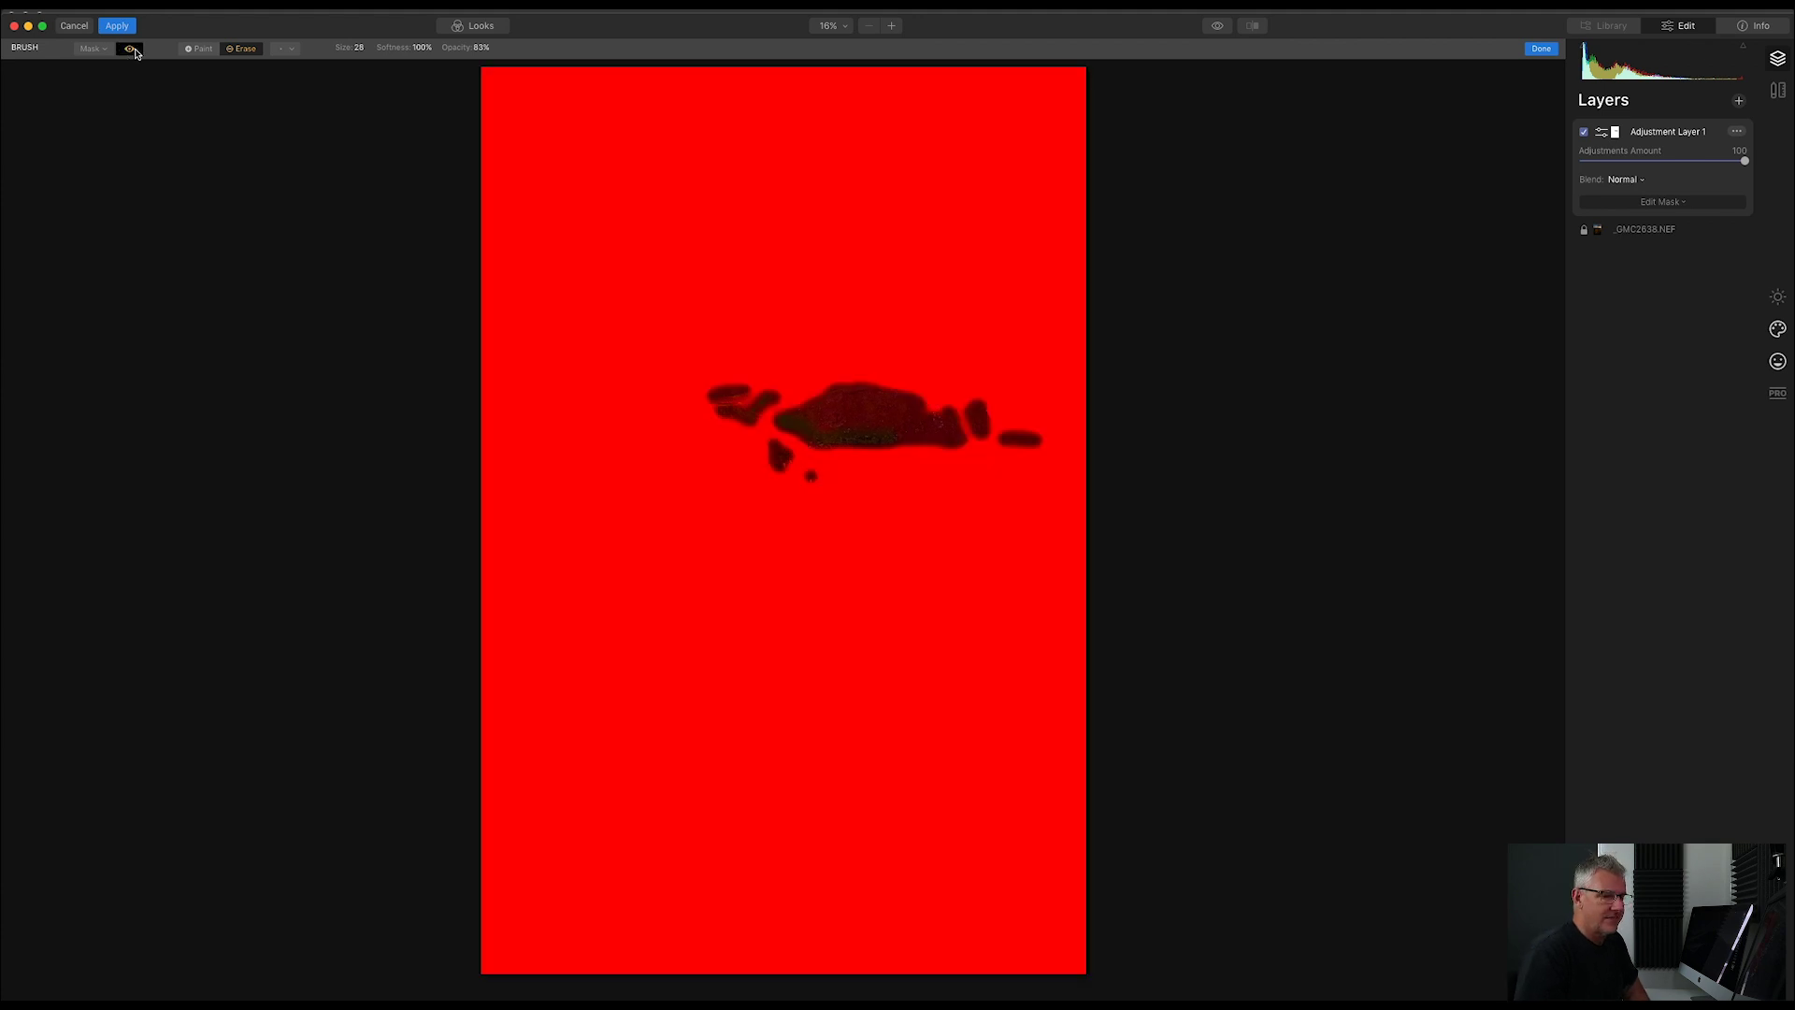
pyautogui.click(131, 50)
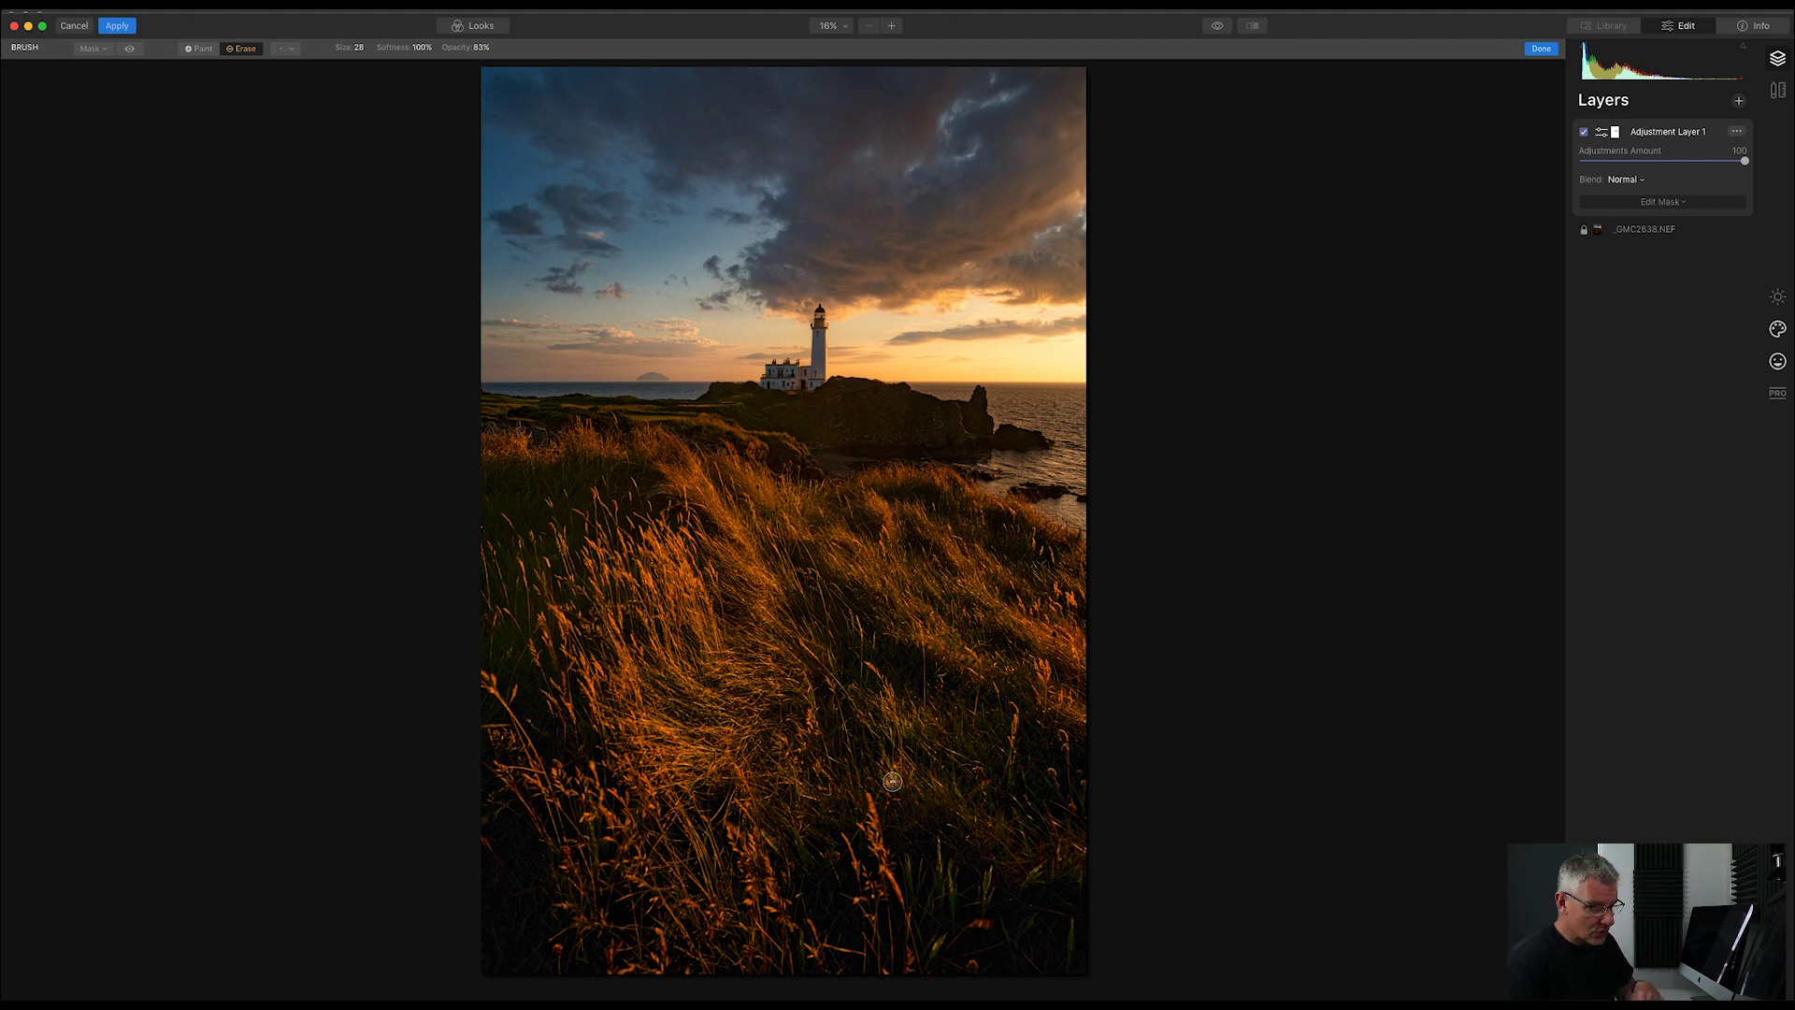
pyautogui.press(']')
pyautogui.press(']')
pyautogui.press(']')
pyautogui.press(']')
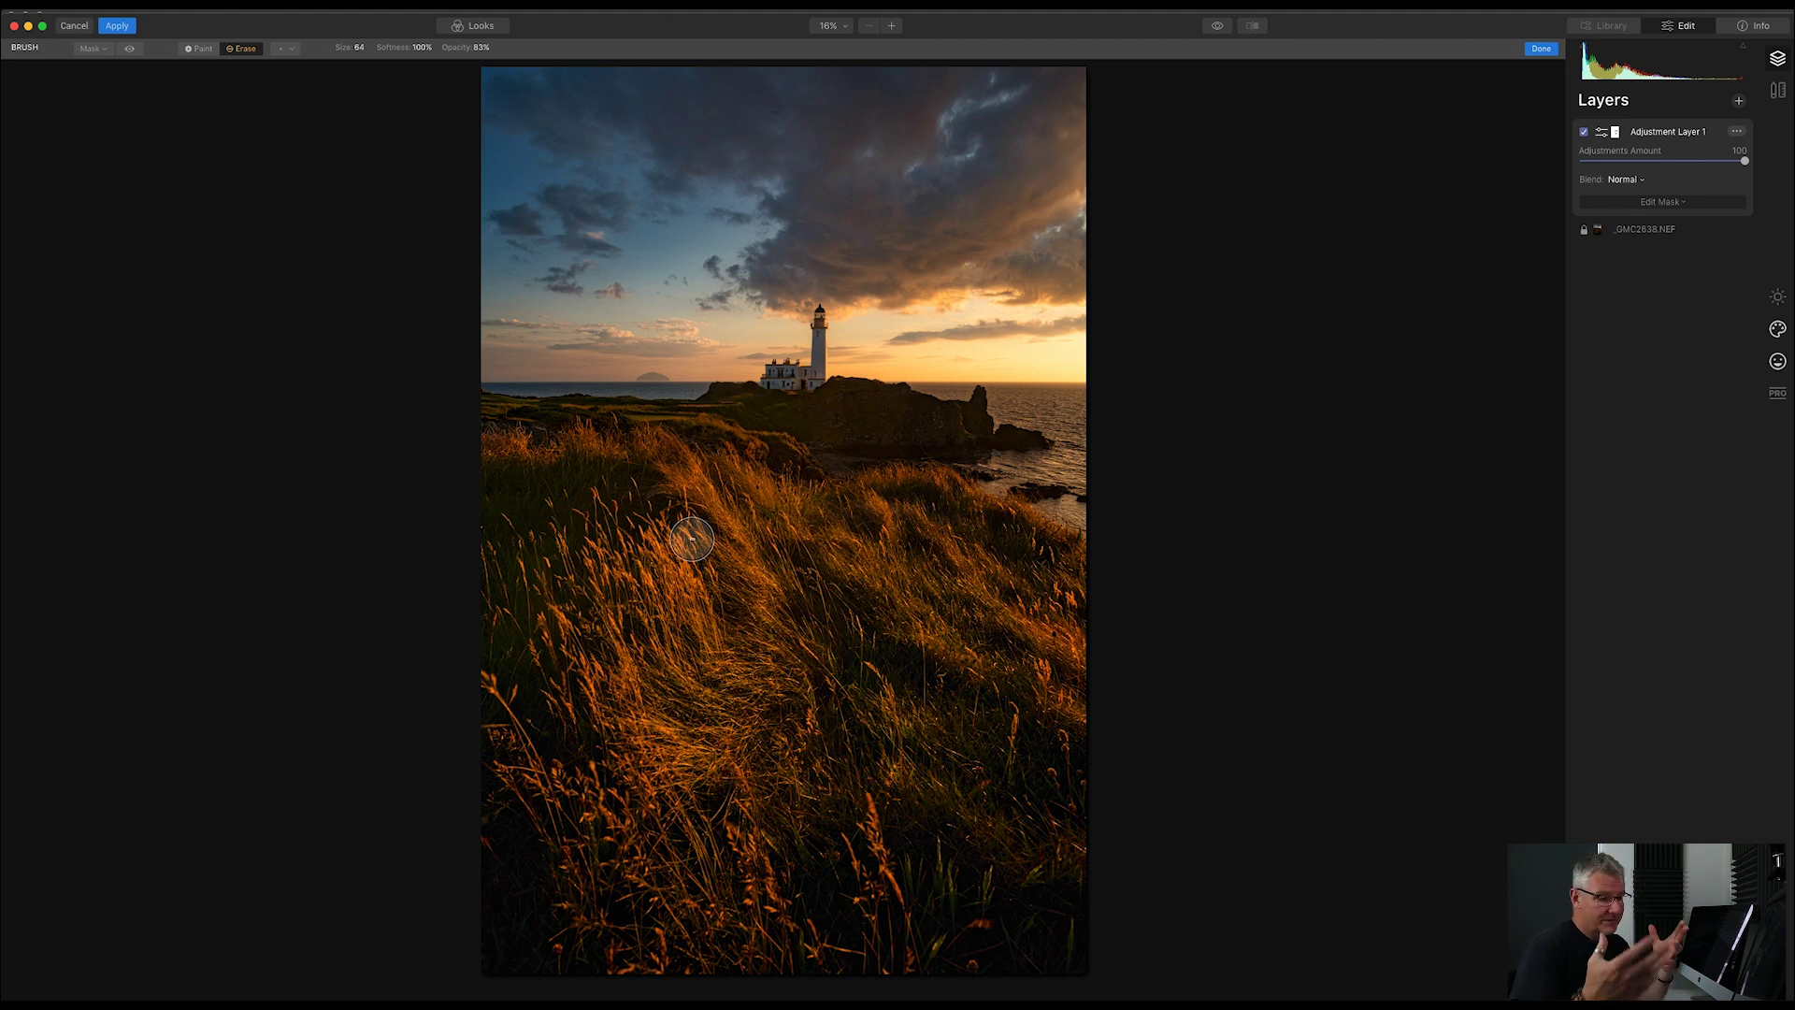
pyautogui.press('[')
pyautogui.press('[')
pyautogui.press('[')
pyautogui.press('[')
pyautogui.press('[')
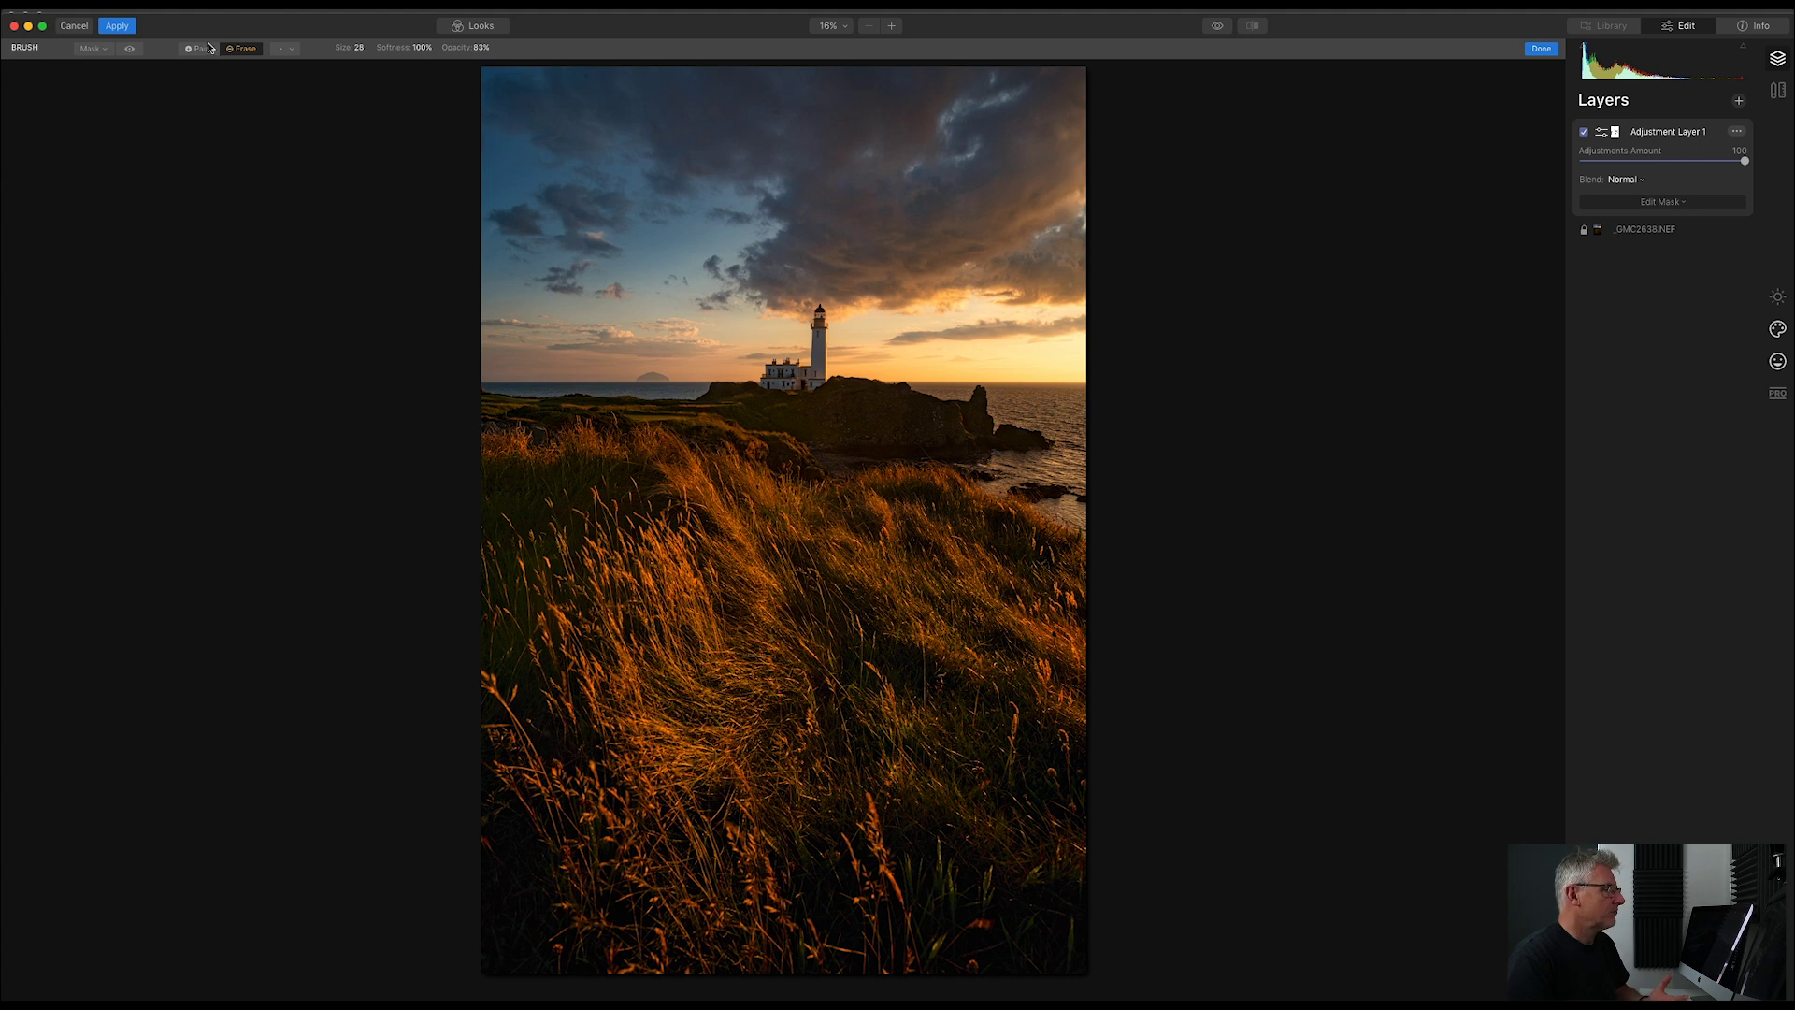
pyautogui.click(130, 48)
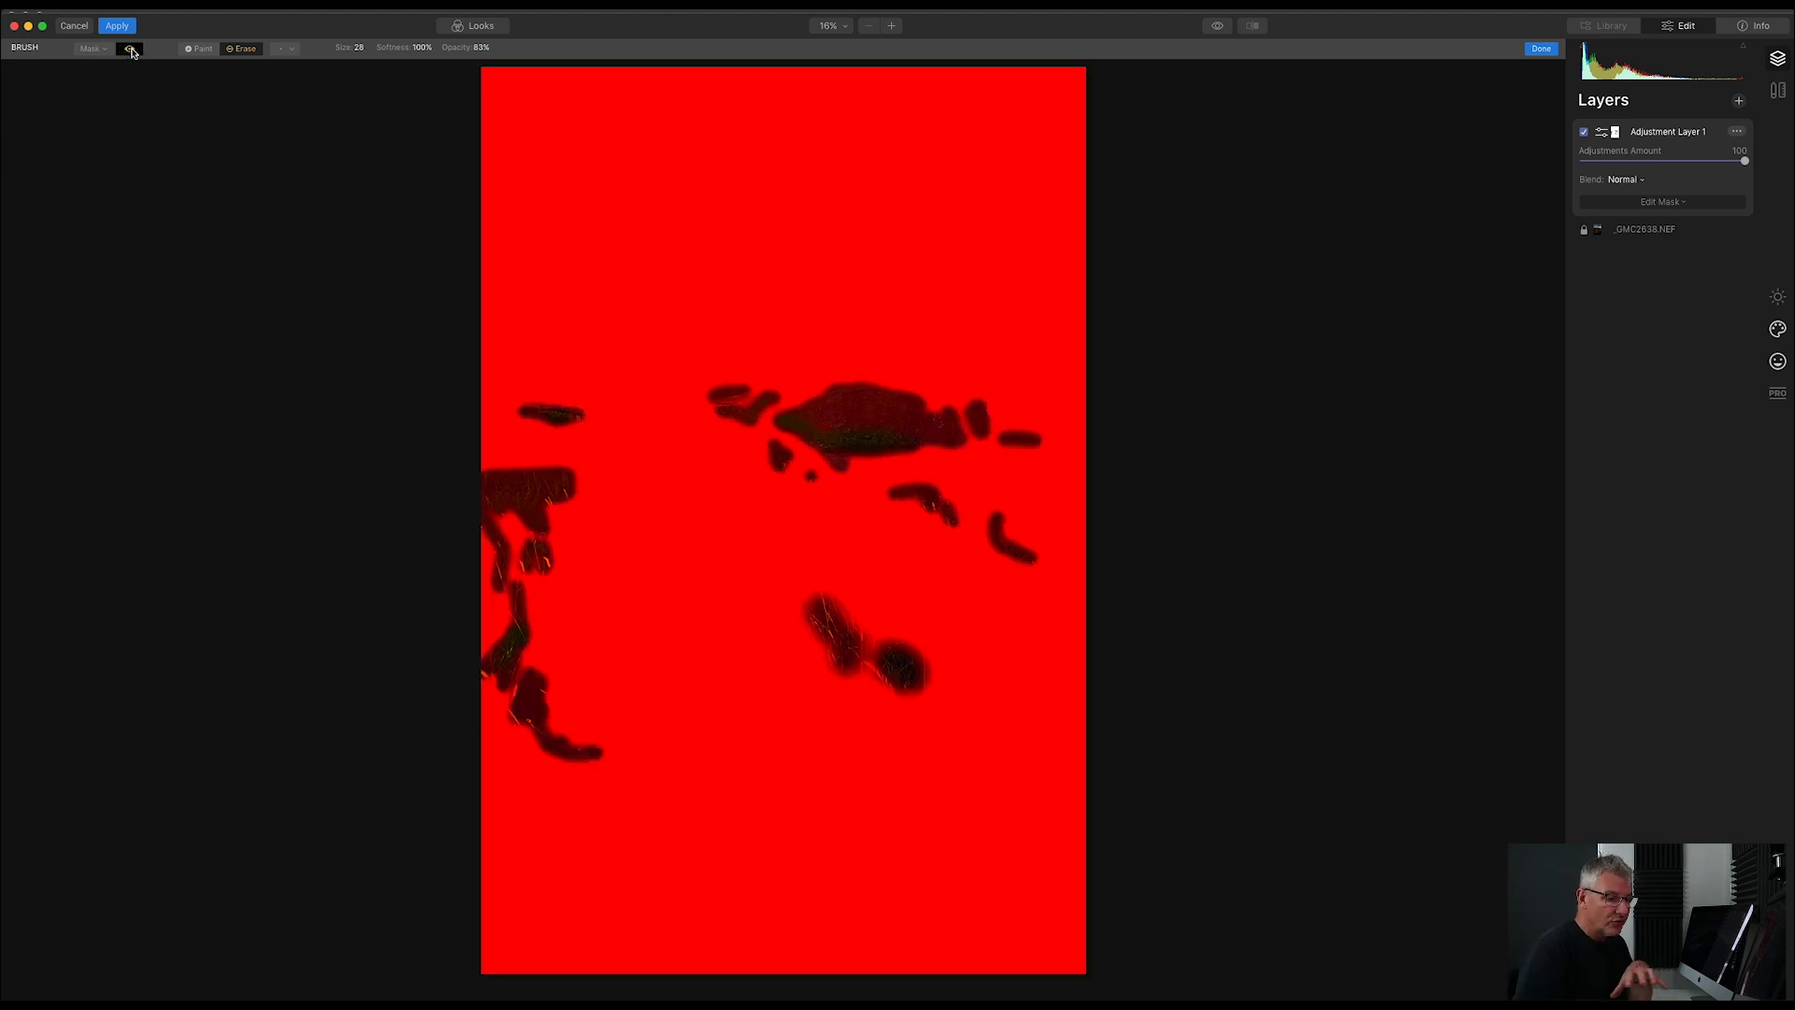
pyautogui.click(130, 48)
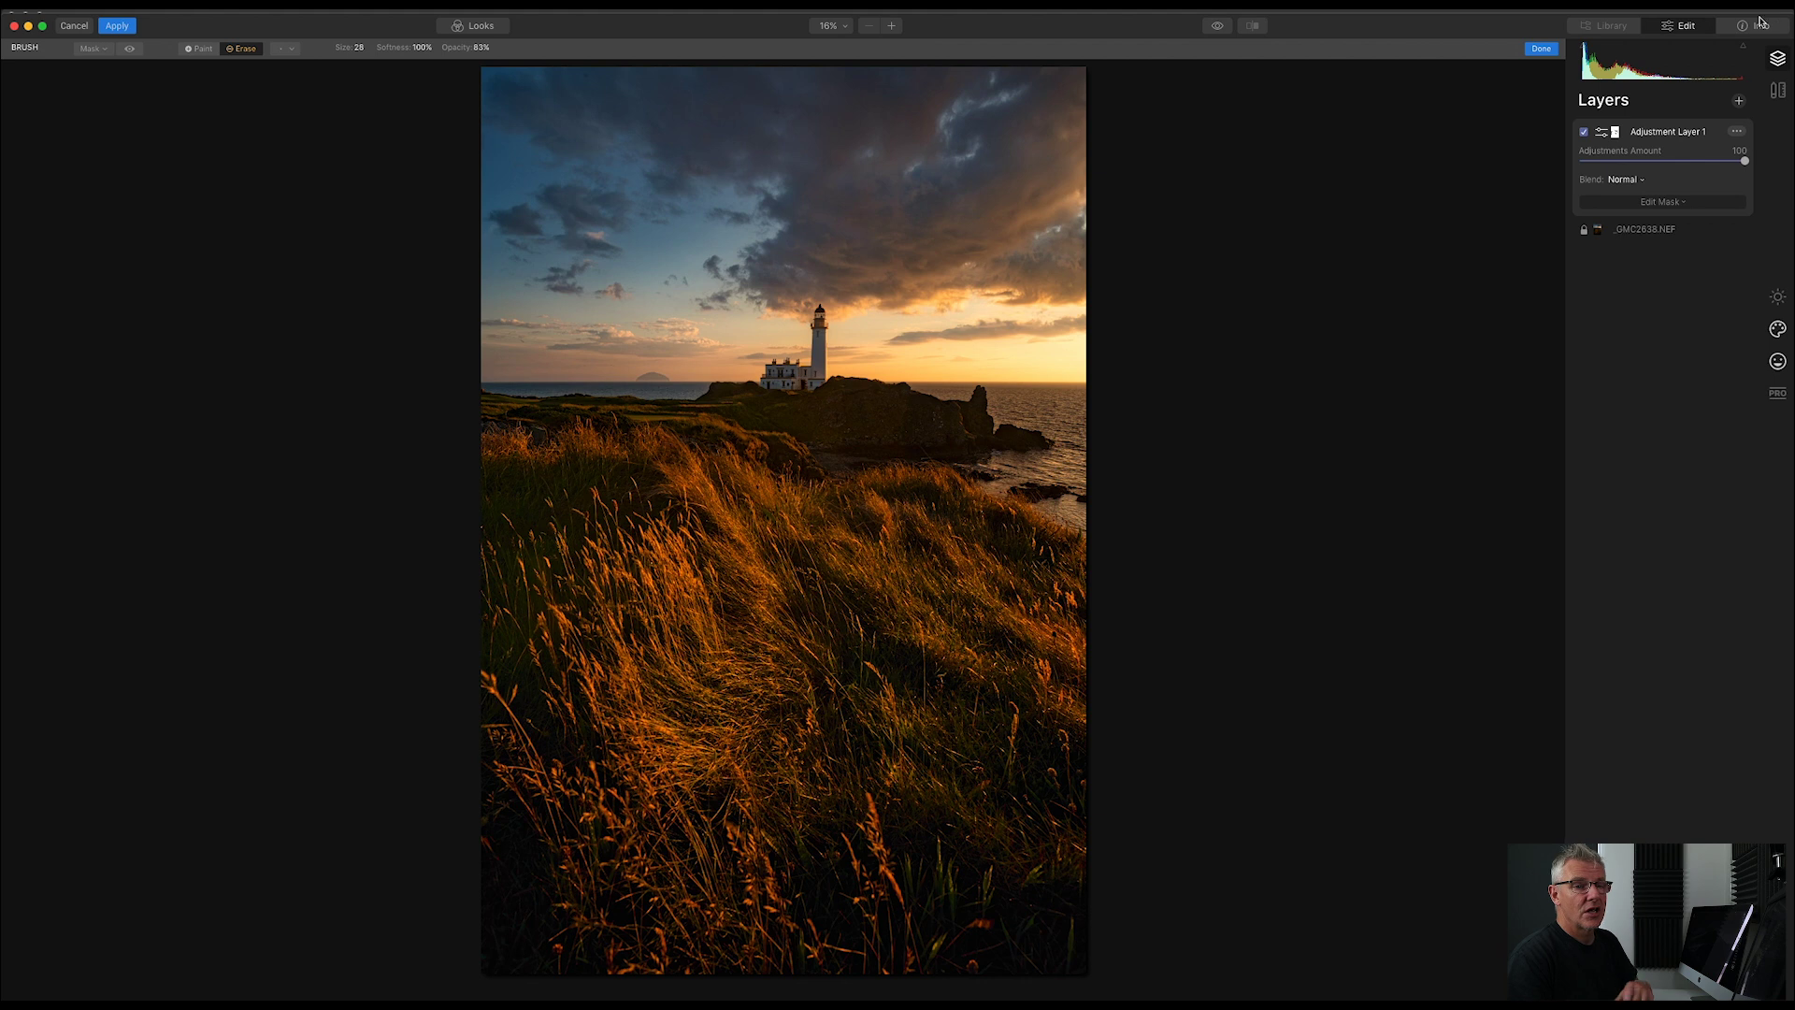
pyautogui.click(1584, 132)
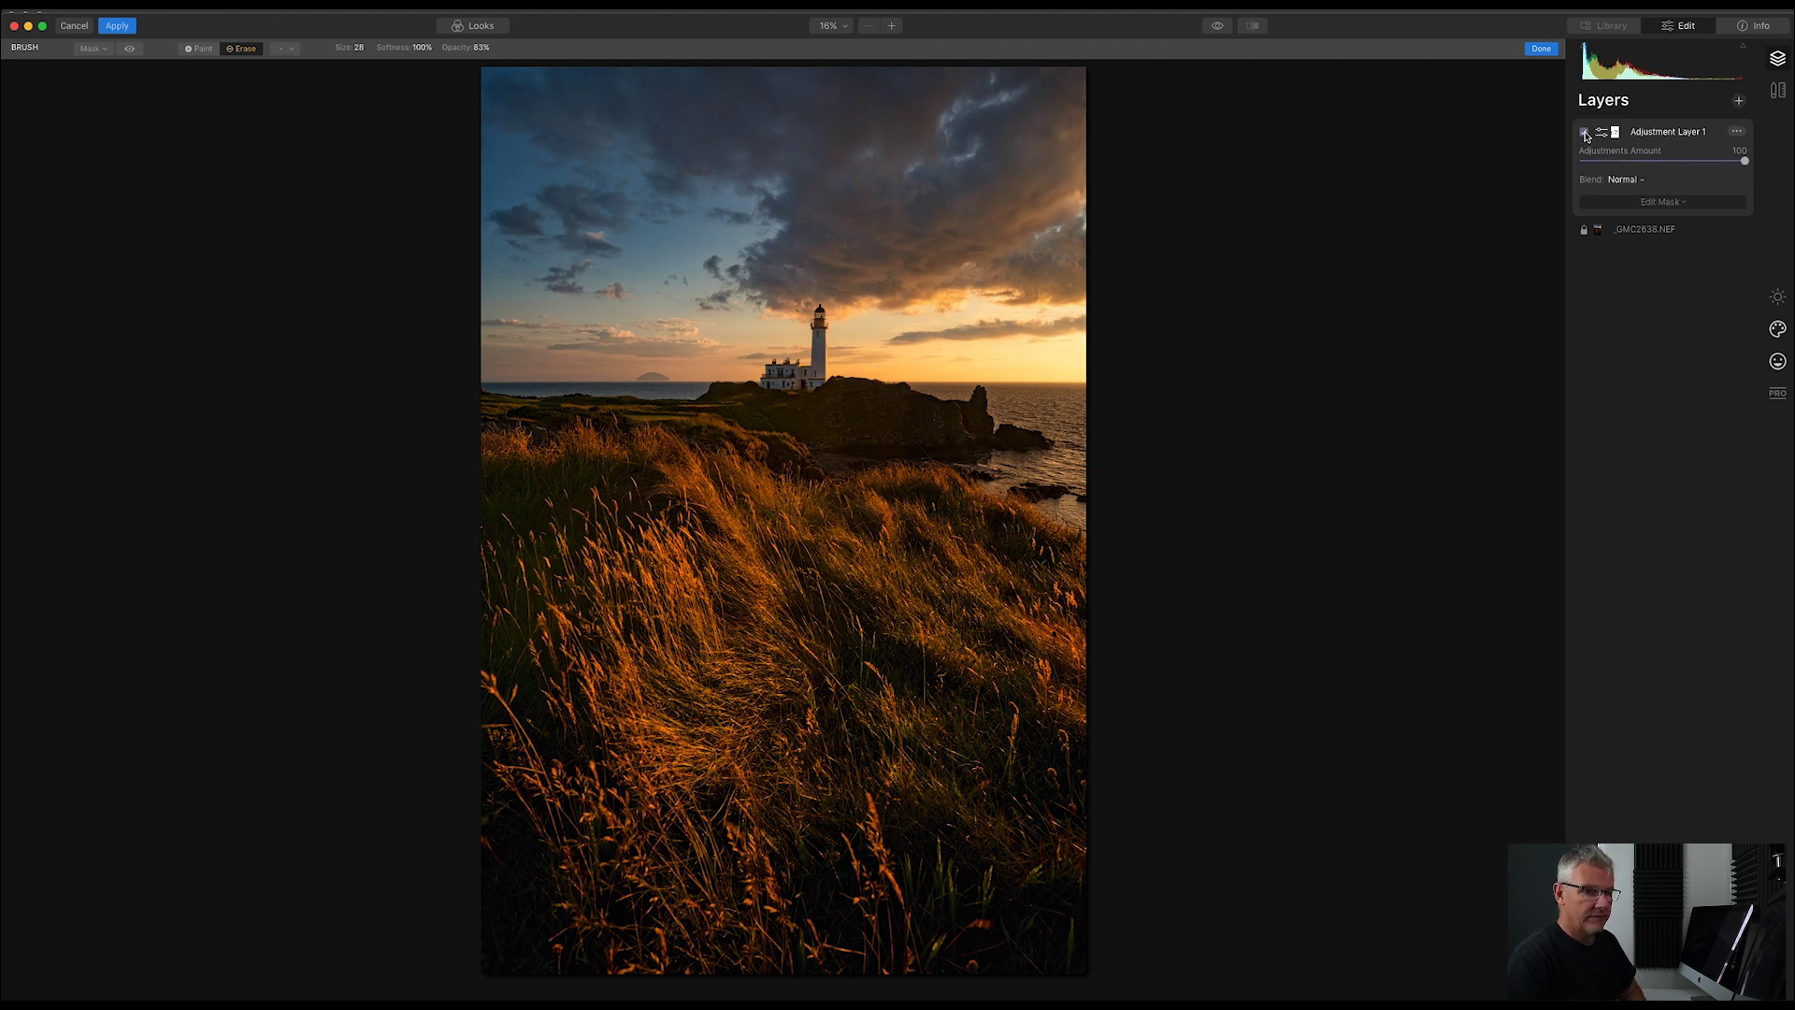
pyautogui.click(1584, 133)
pyautogui.click(1584, 132)
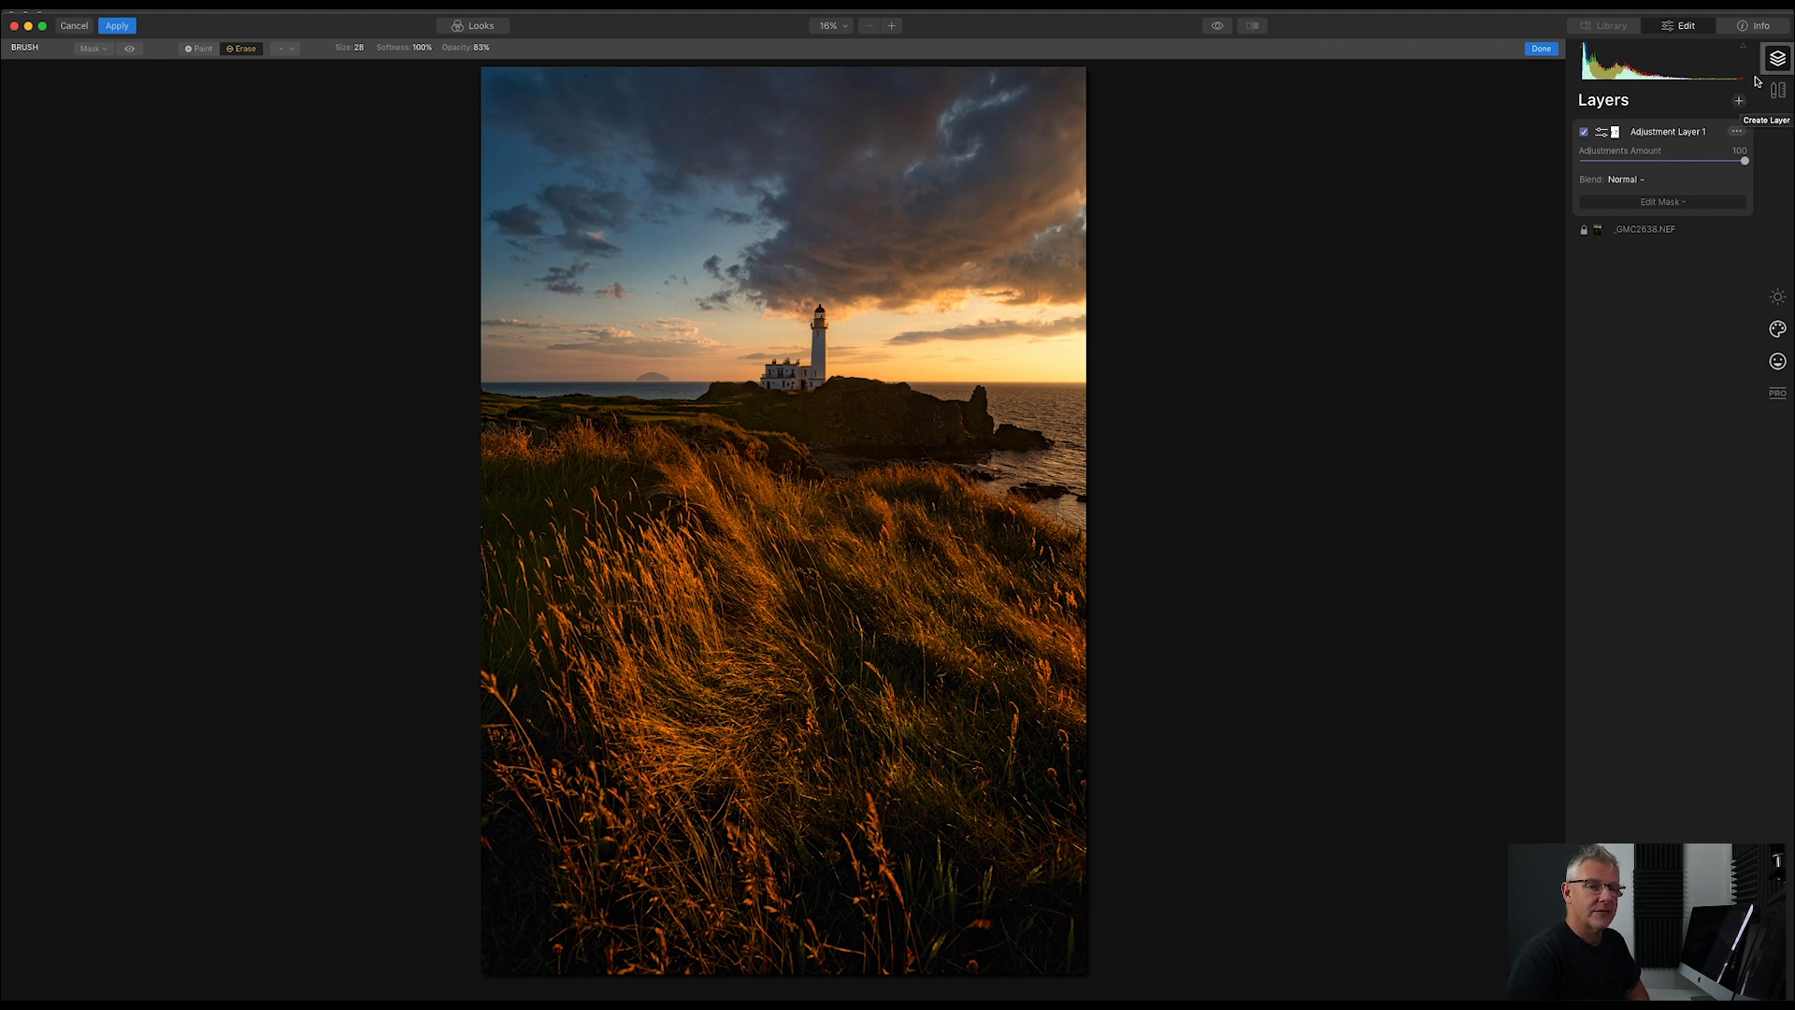
# - Add Adjustment Layer 2 and raise its Color Saturation to 7
pyautogui.click(1739, 101)
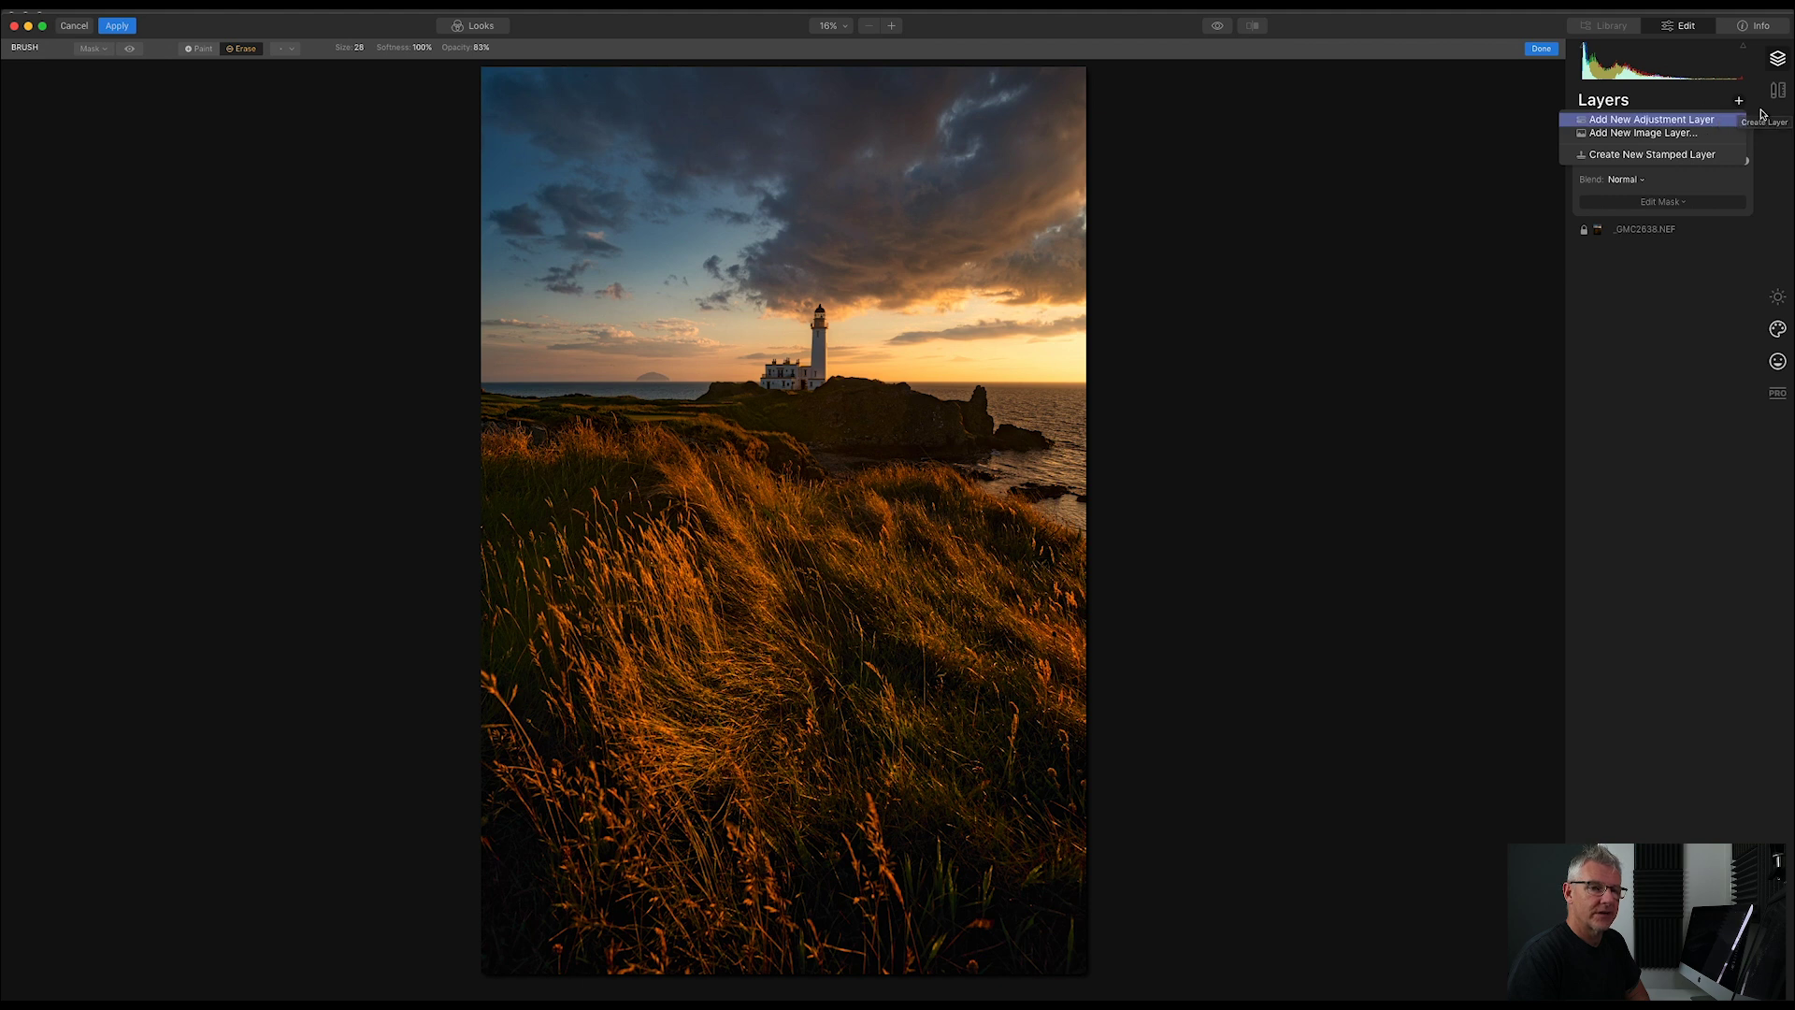
pyautogui.click(1715, 122)
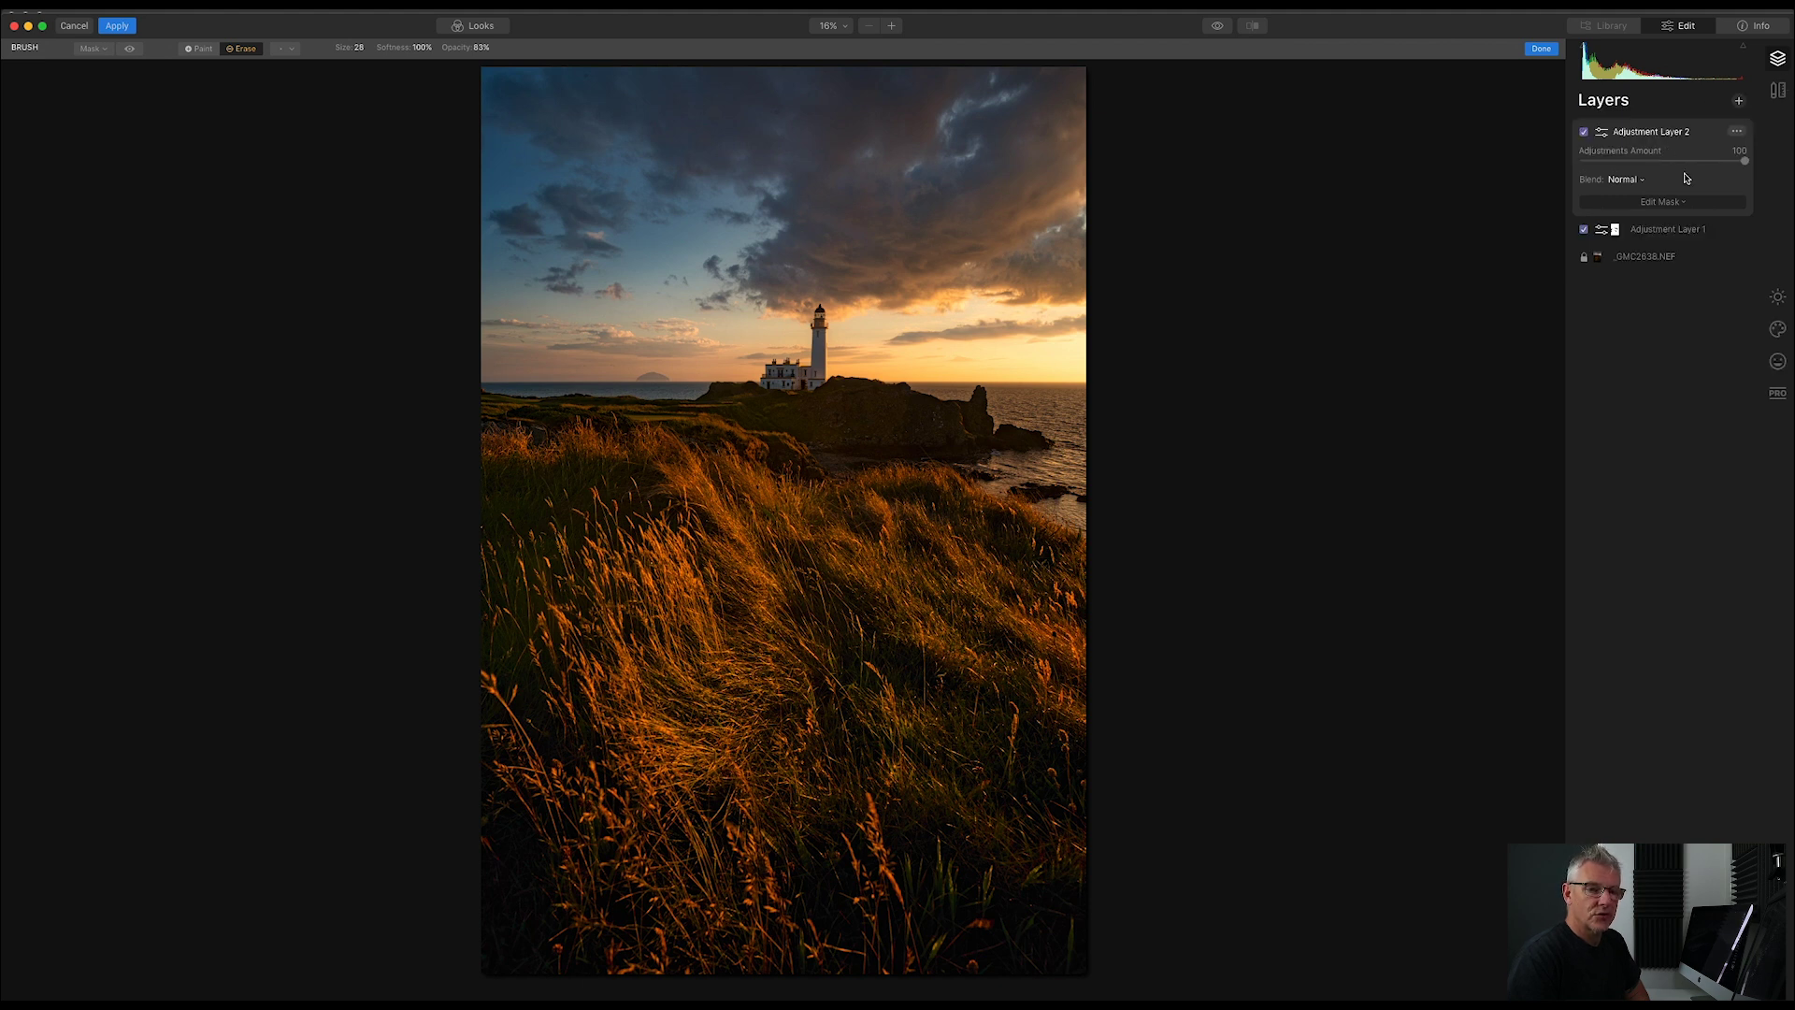
pyautogui.click(1776, 301)
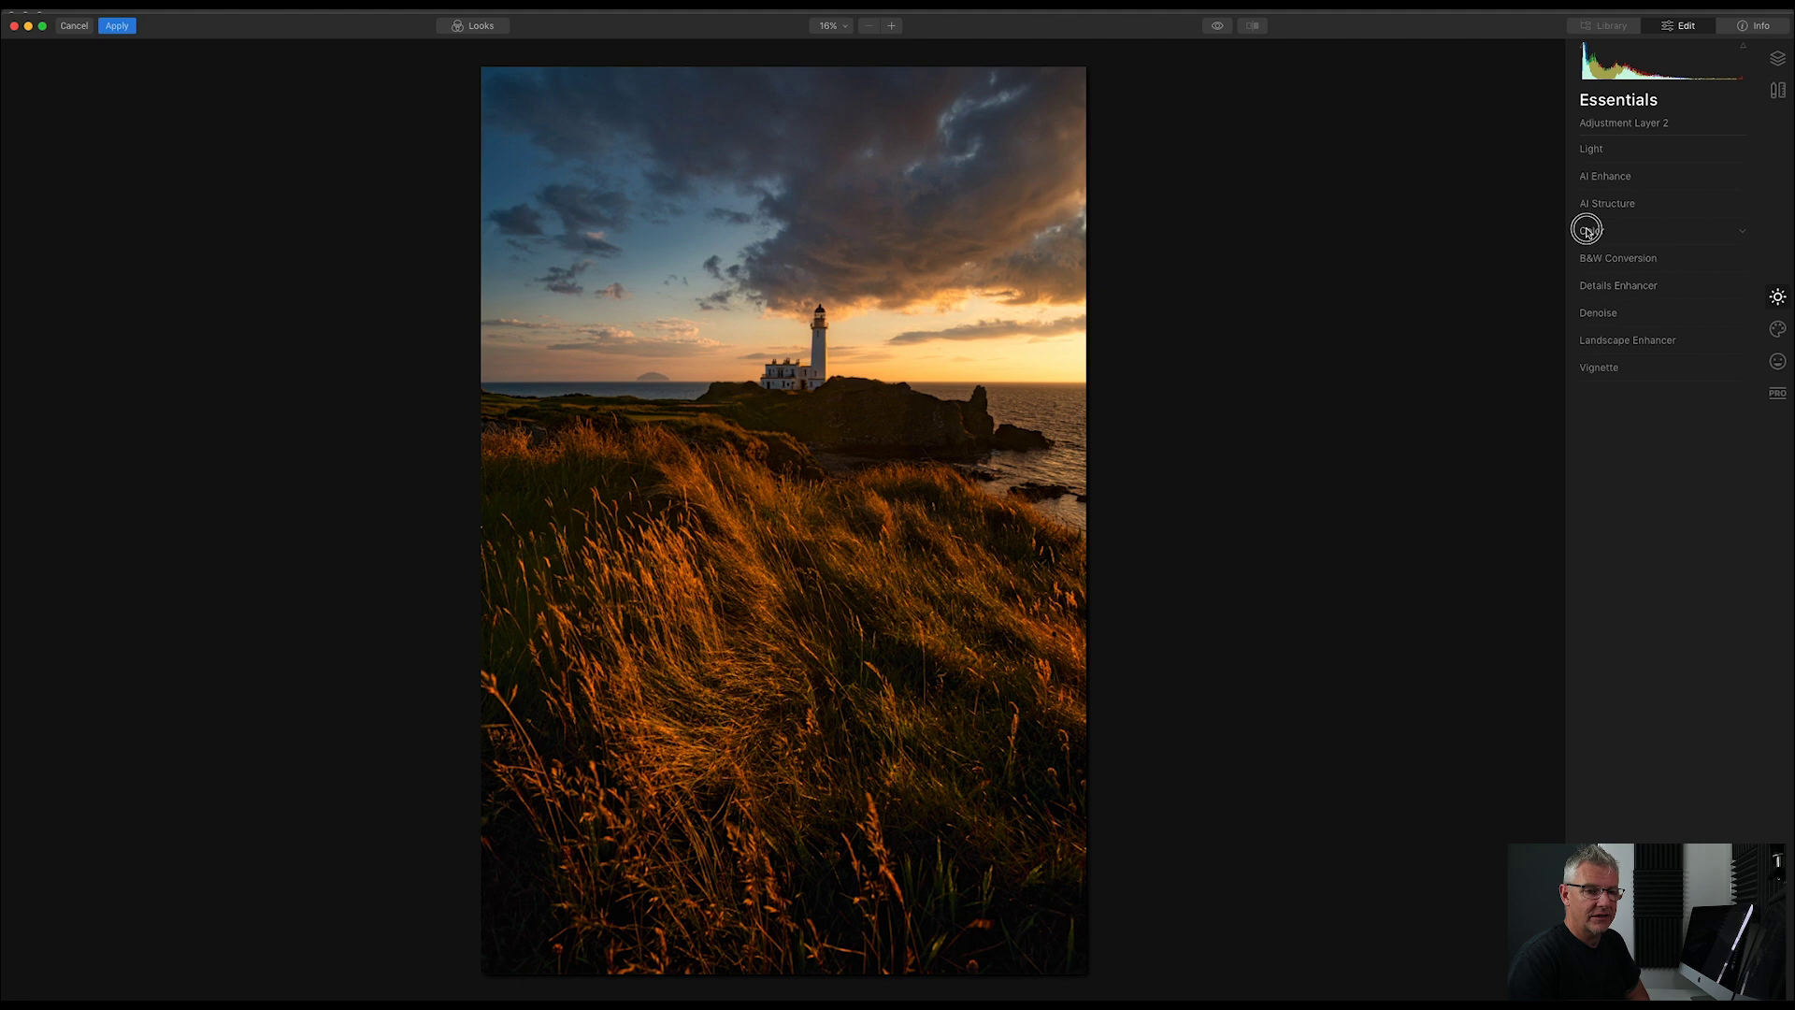
pyautogui.click(1597, 232)
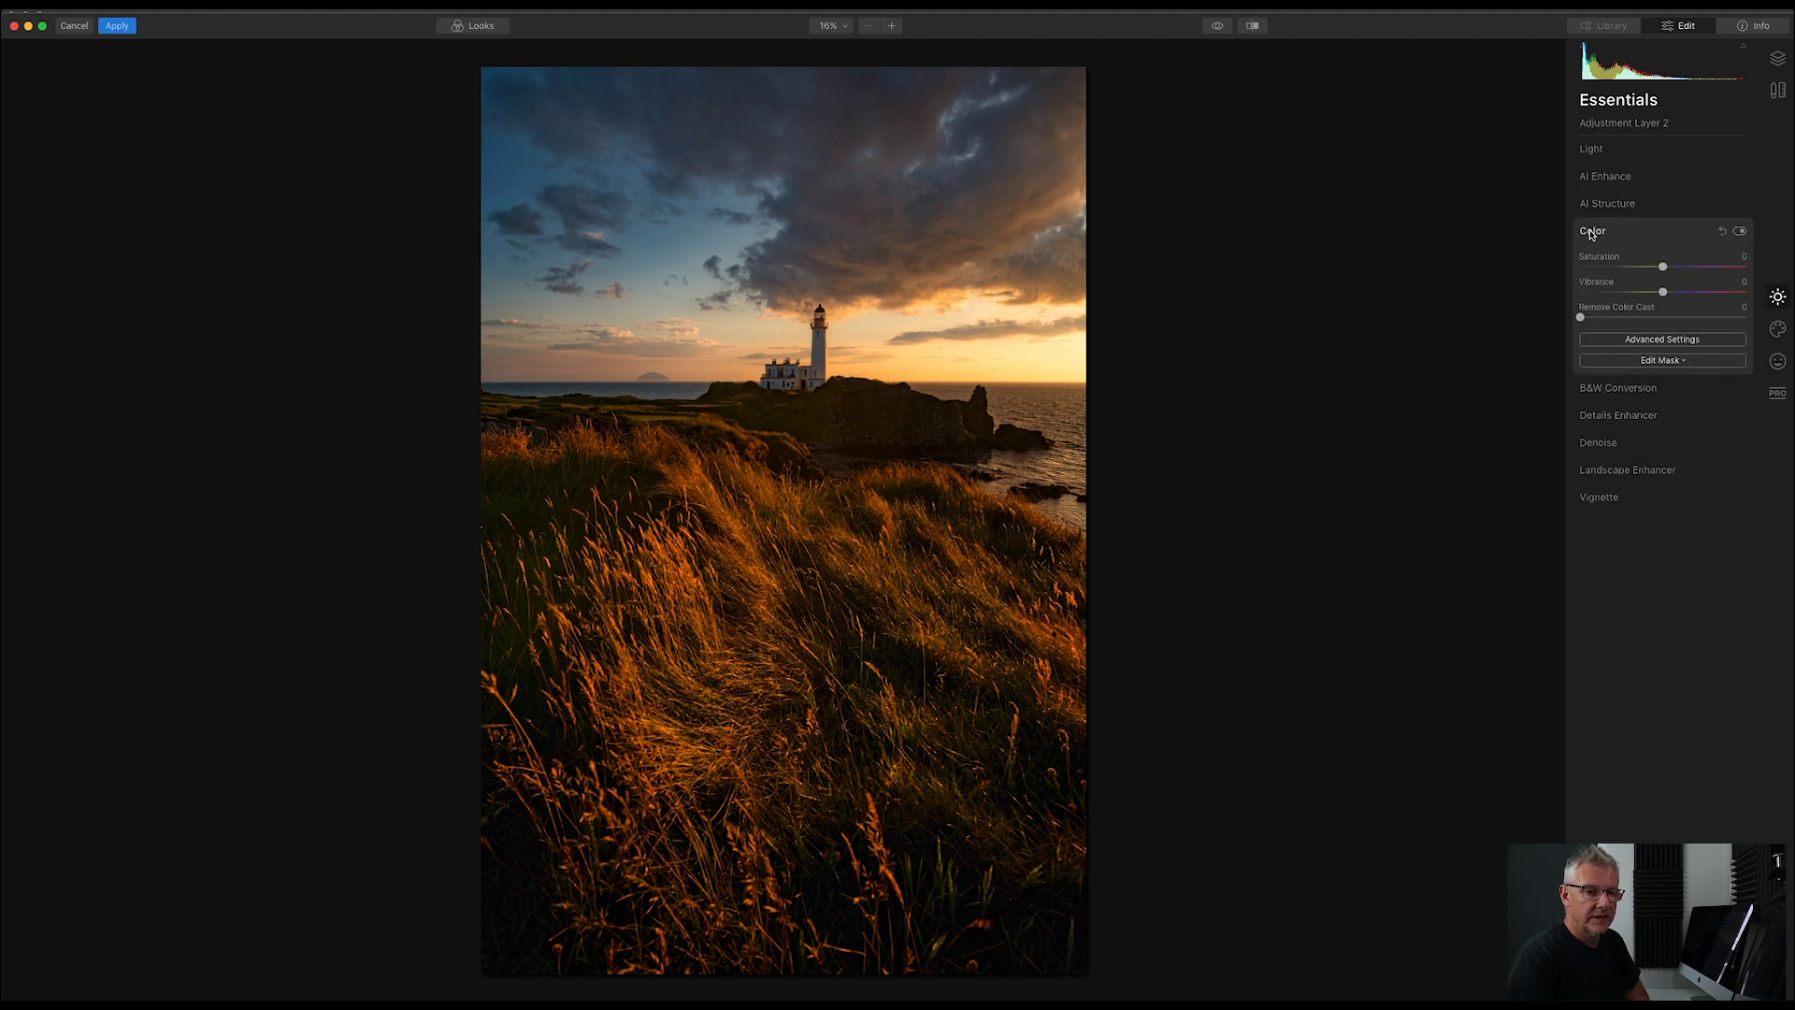
pyautogui.moveTo(1664, 268); pyautogui.dragTo(1665, 295)
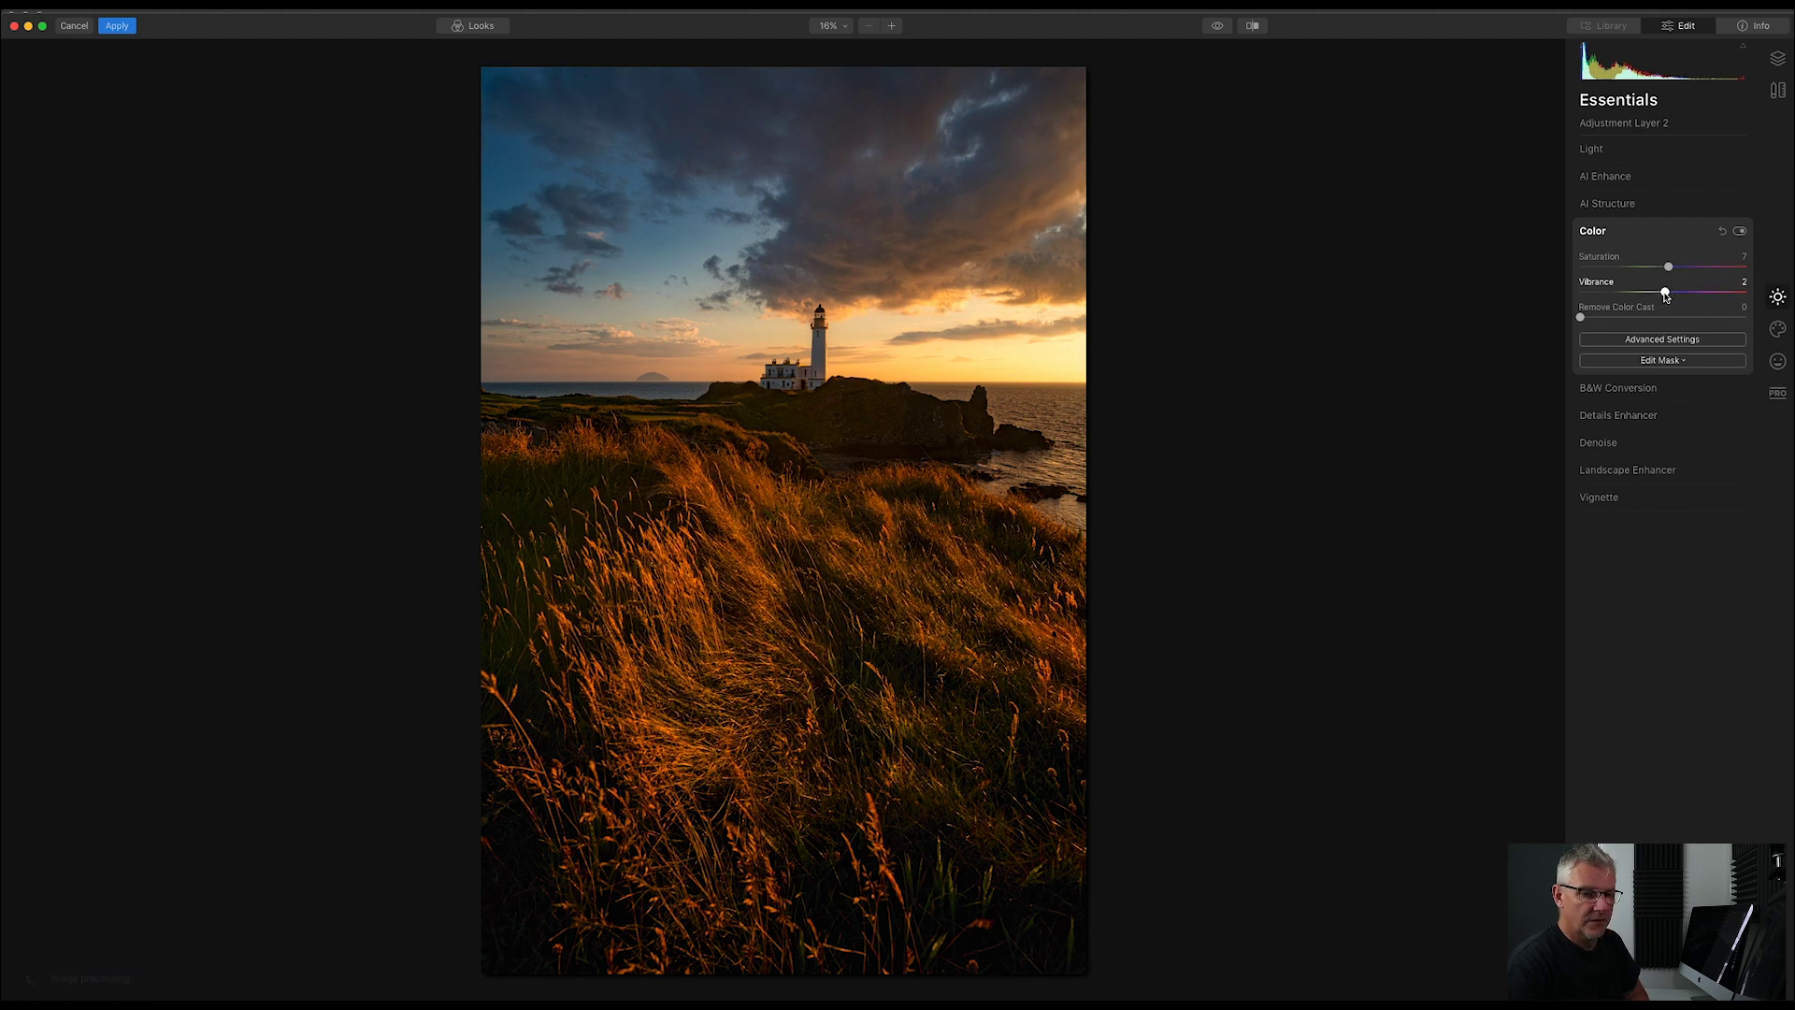
# - Lift the yellow Luminance to 2 in Color's Advanced Settings and open the mask options
pyautogui.click(1670, 340)
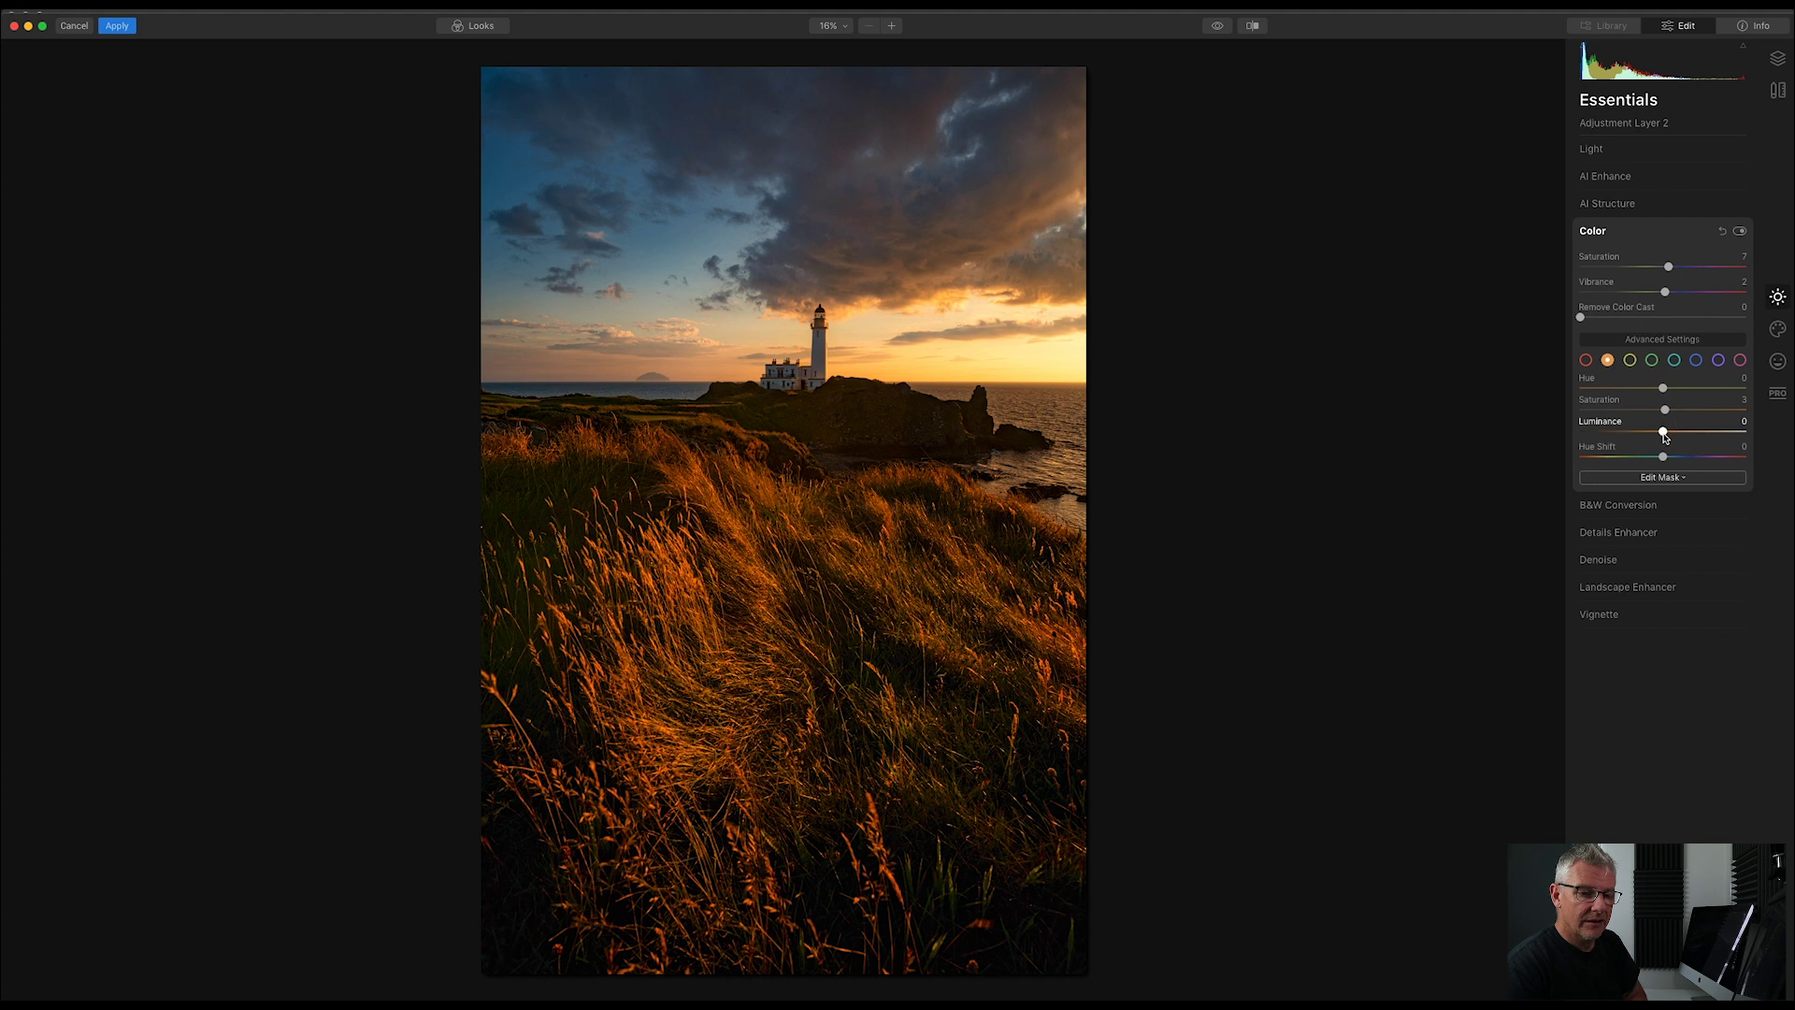
pyautogui.click(1629, 360)
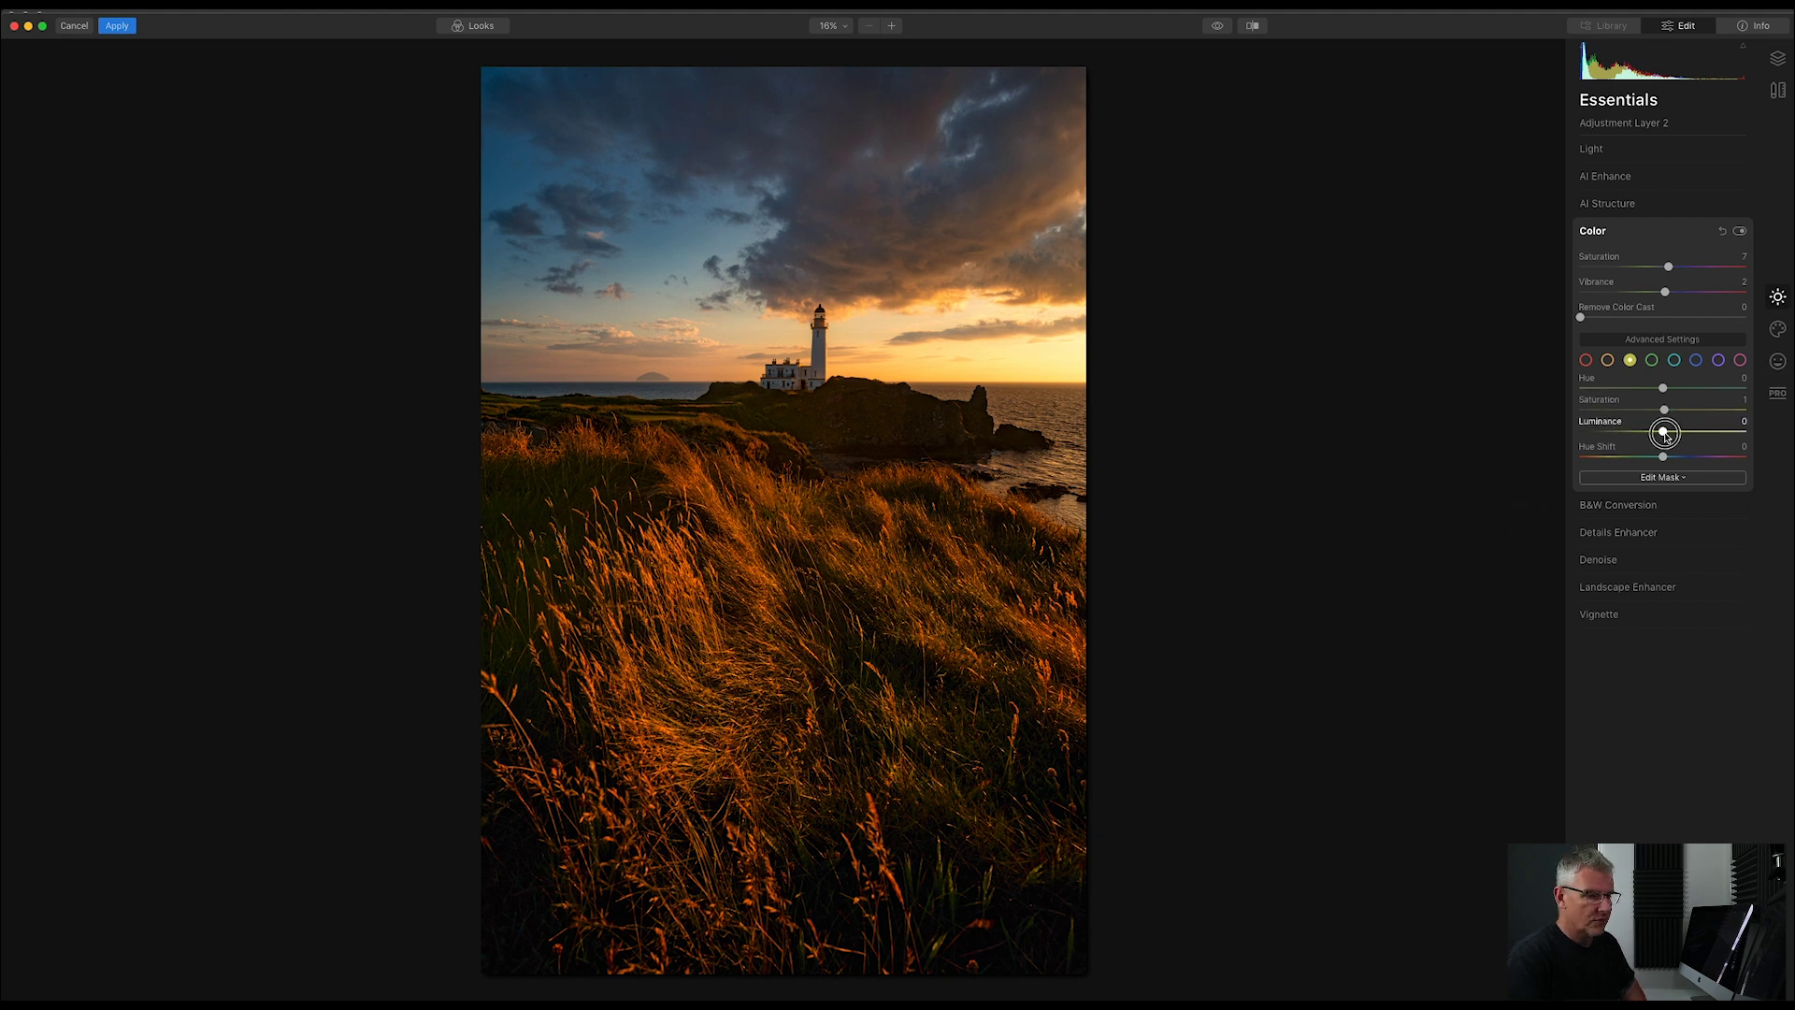
pyautogui.moveTo(1667, 436); pyautogui.dragTo(1564, 440)
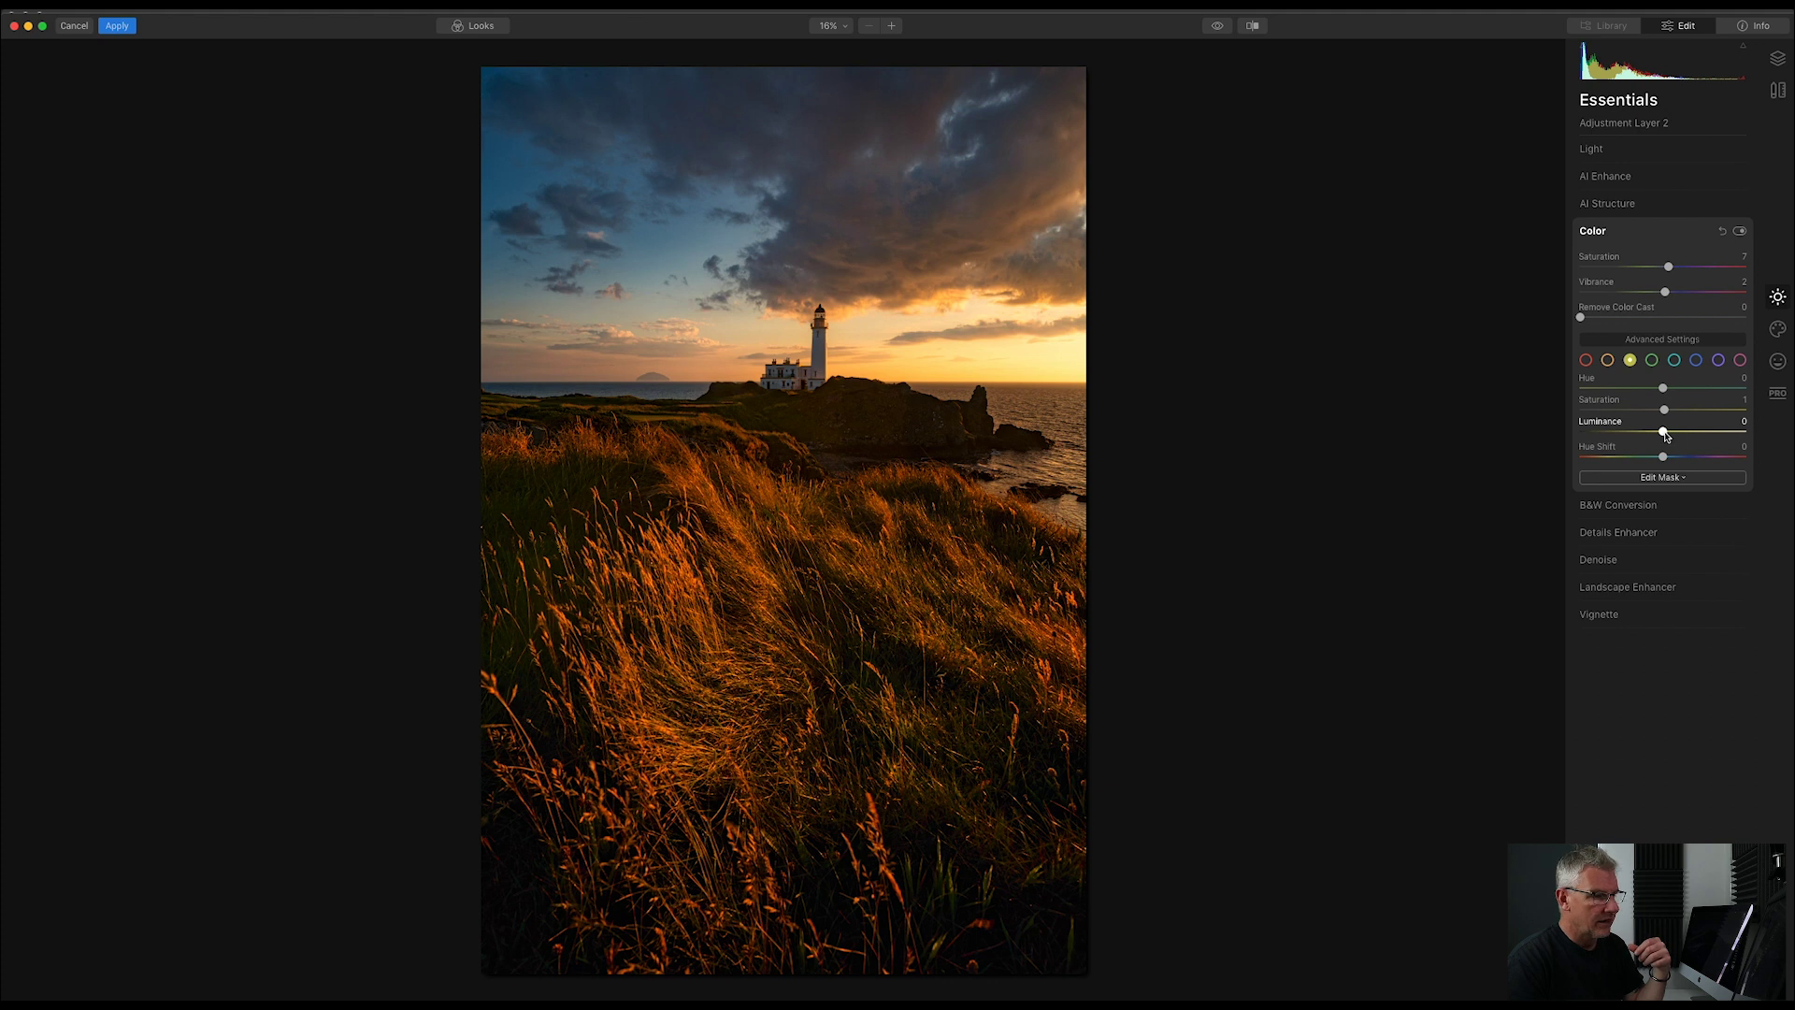
pyautogui.moveTo(1666, 436); pyautogui.dragTo(1670, 436)
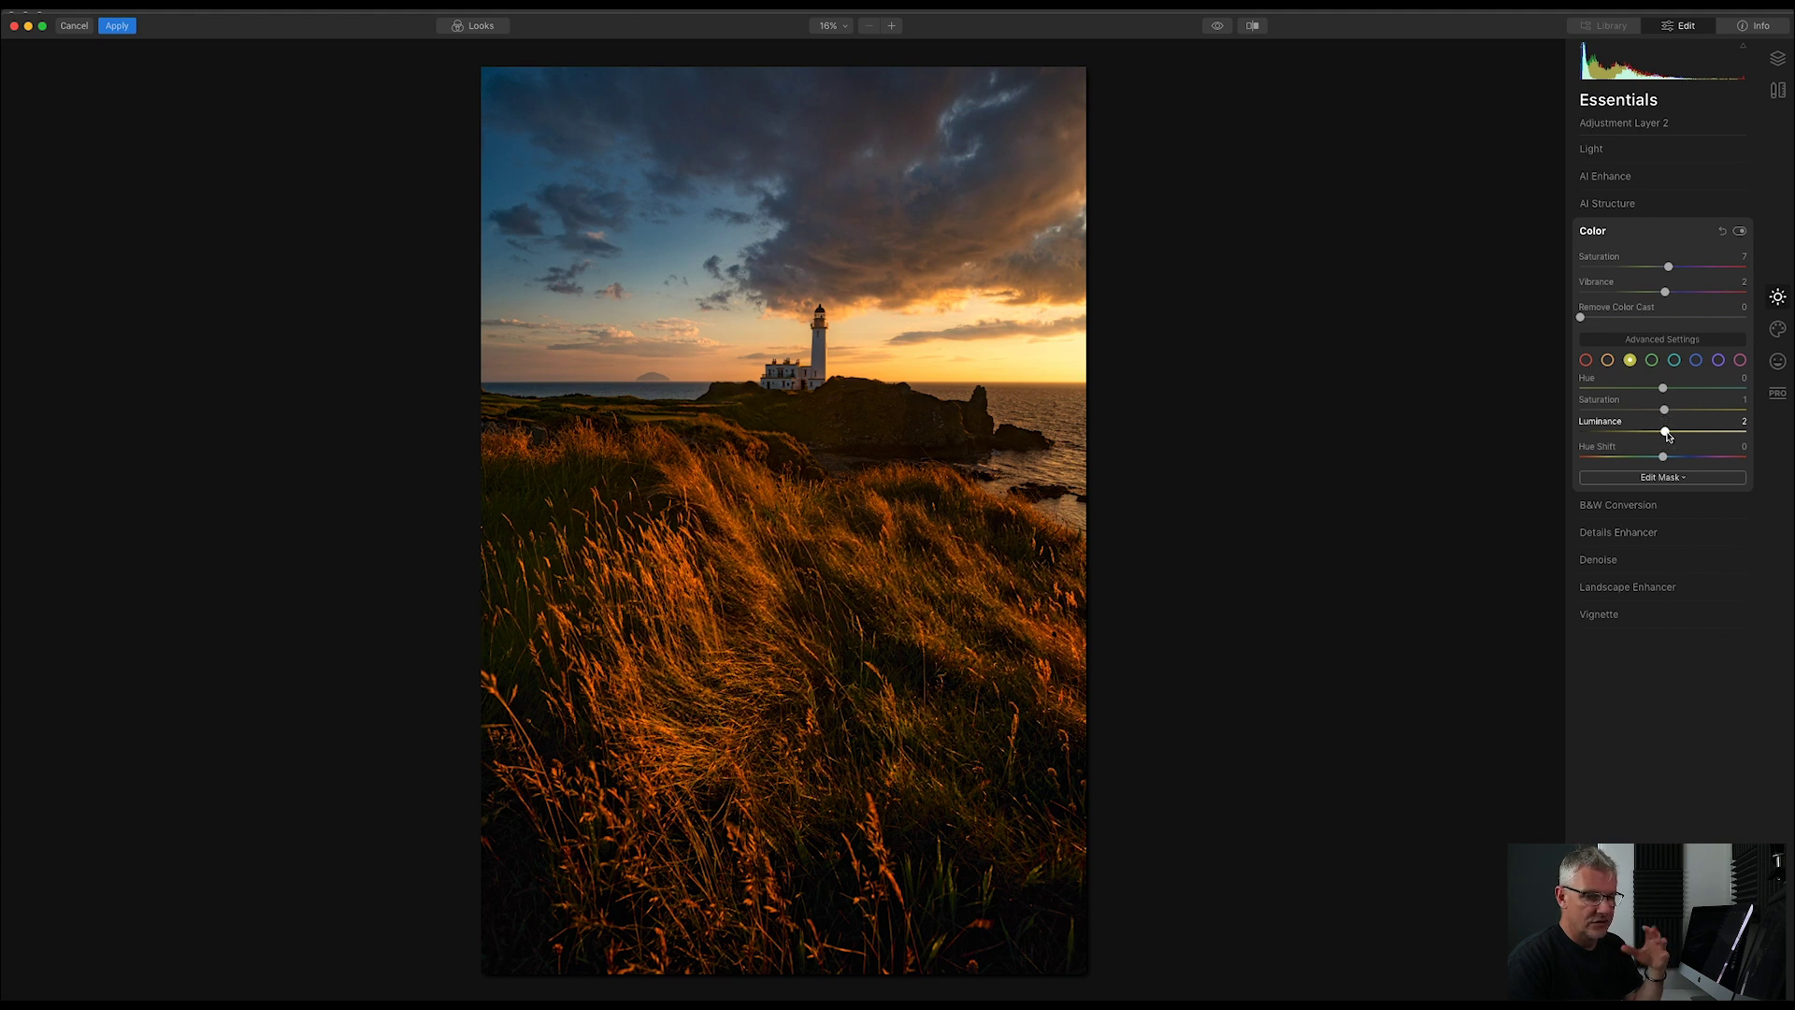
pyautogui.click(1674, 478)
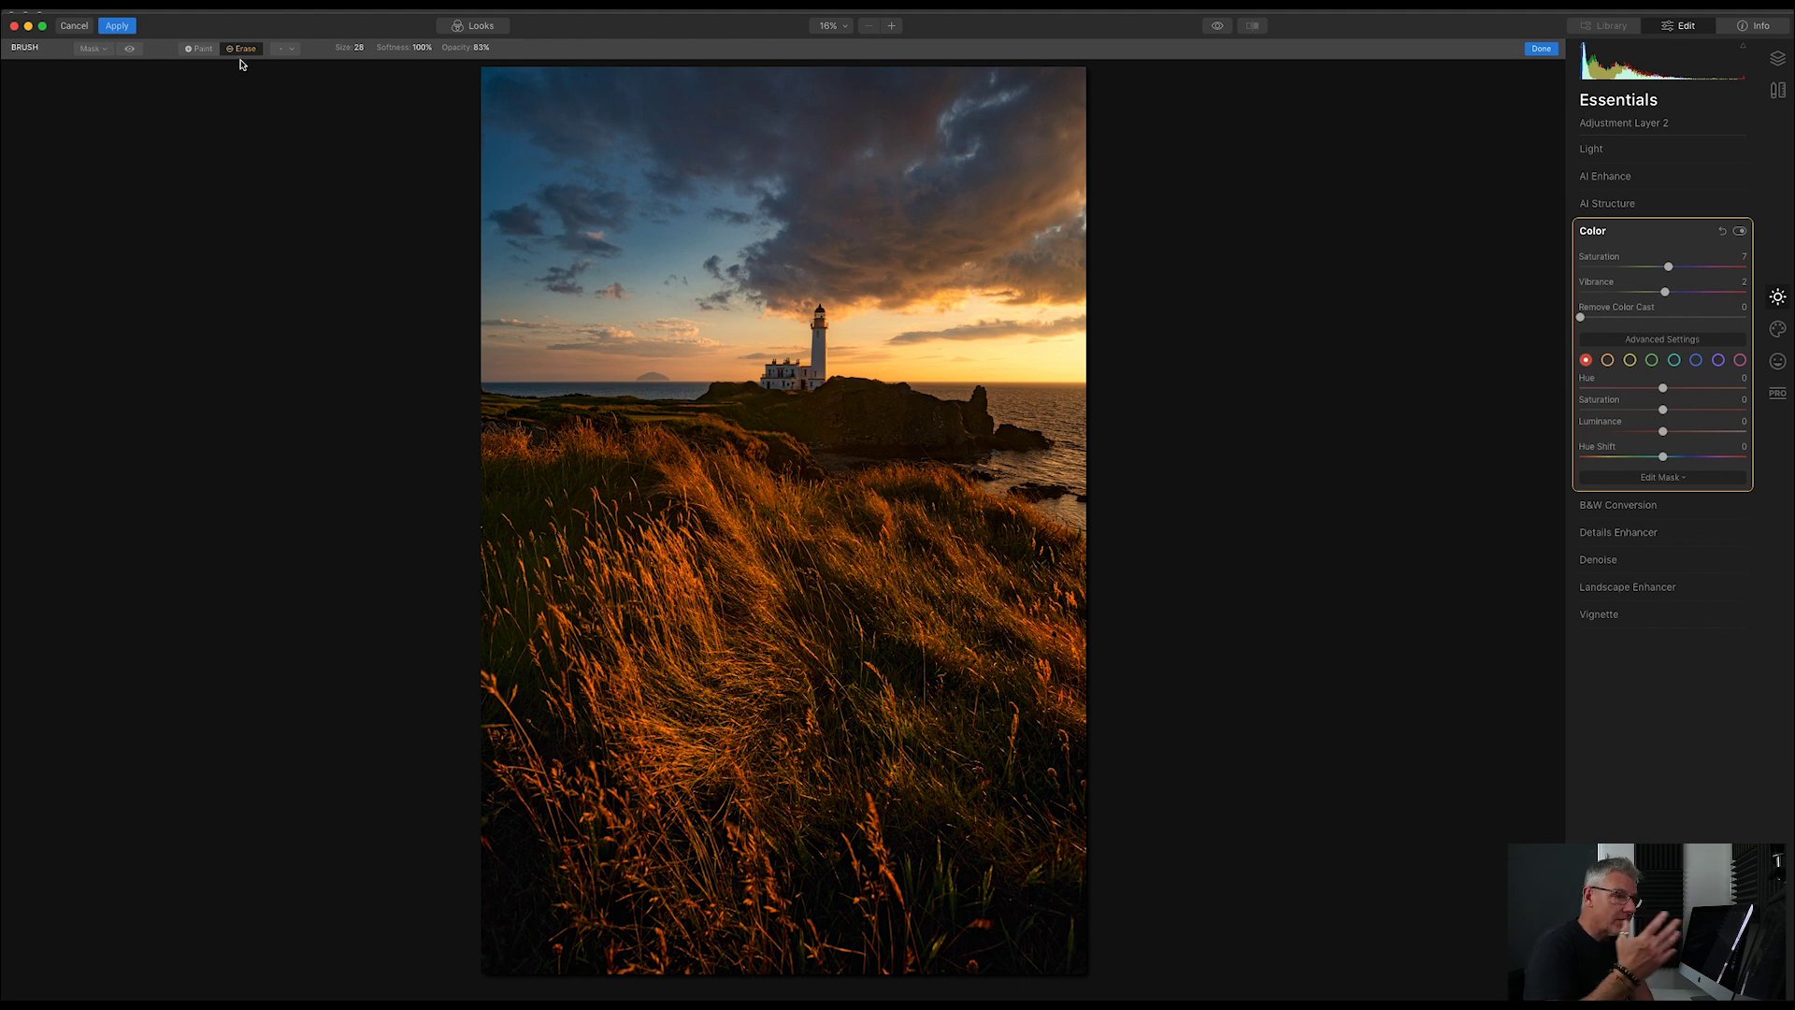
# - Paint the mask at 50% opacity, brush size 64, along the horizon and down to the shoreline
pyautogui.click(192, 48)
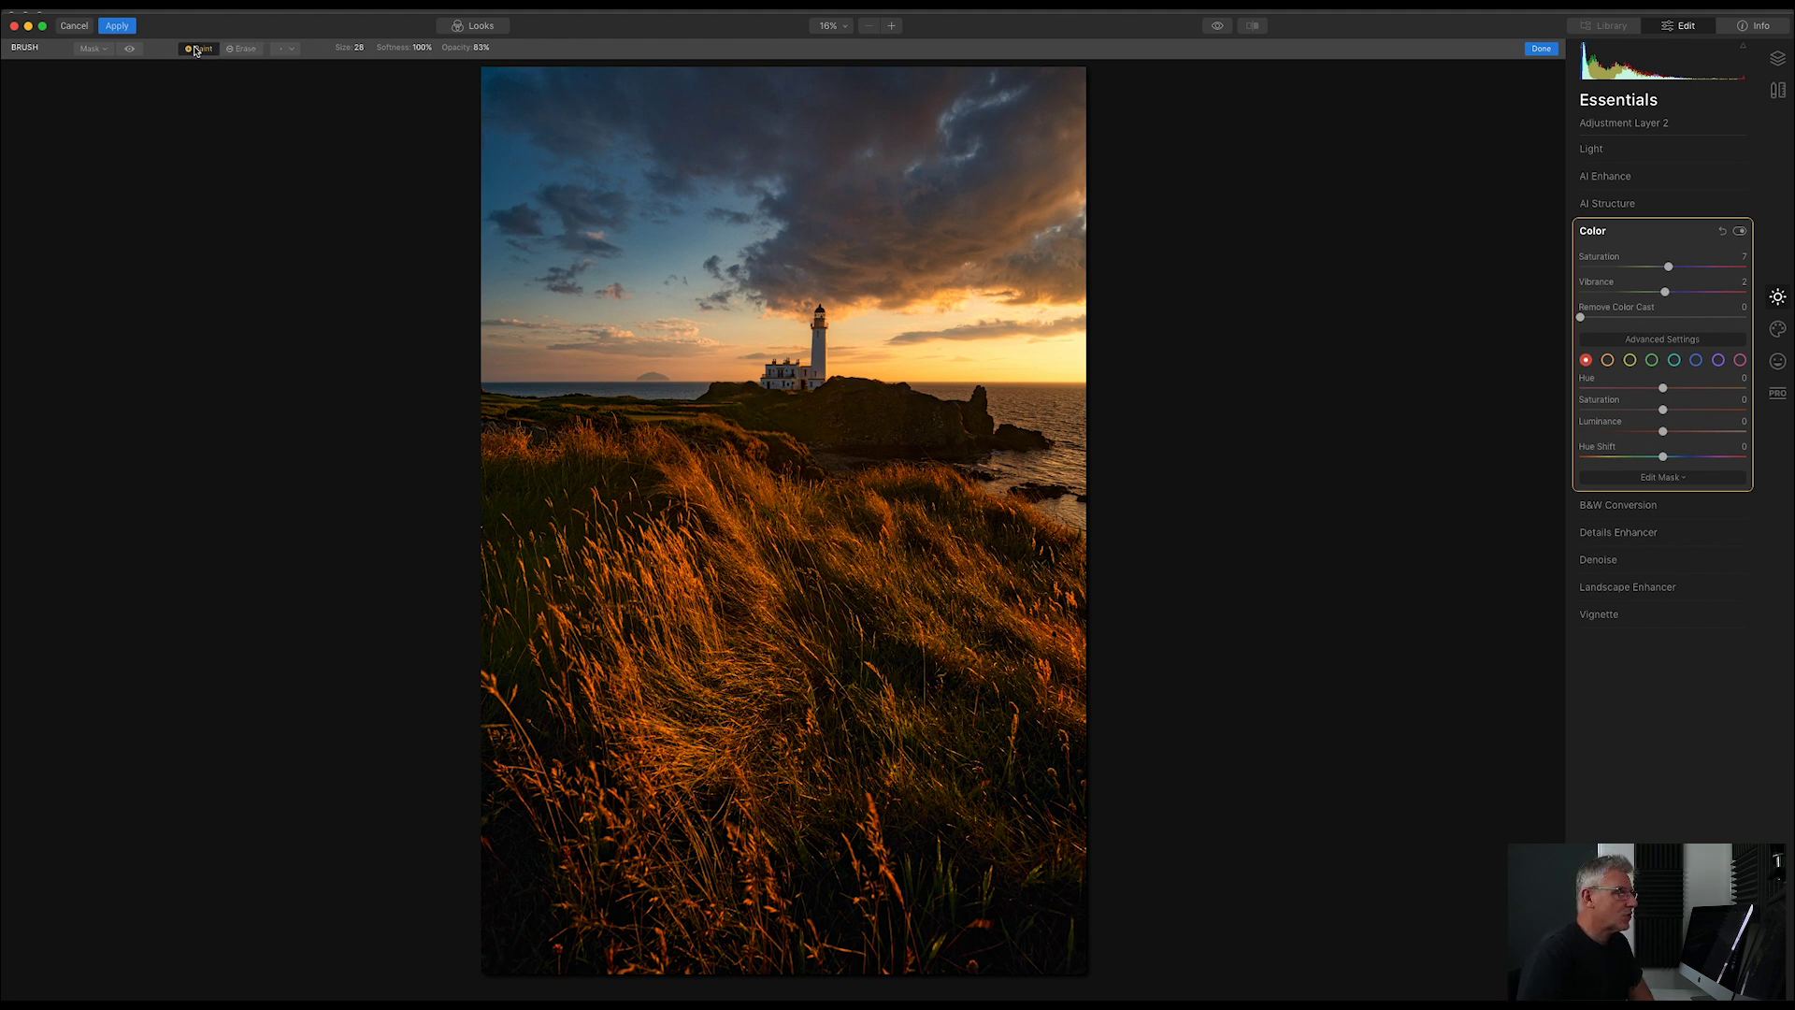
pyautogui.click(481, 49)
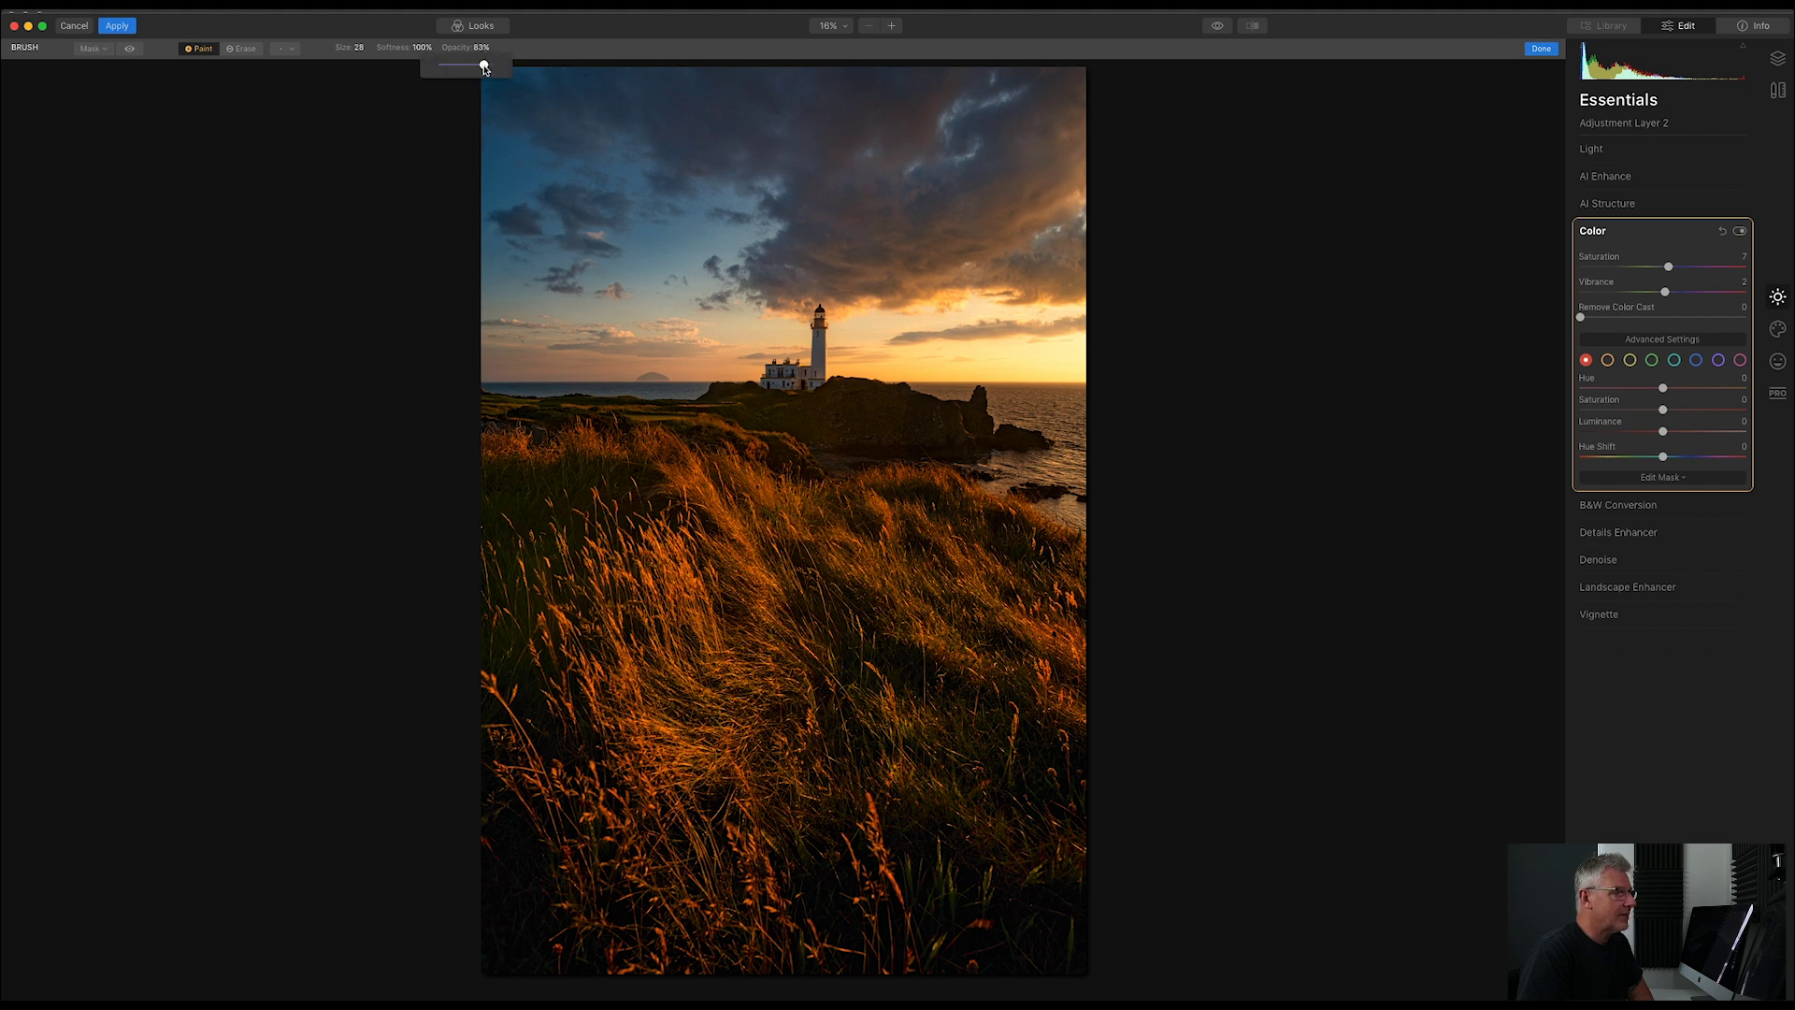
pyautogui.moveTo(484, 68); pyautogui.dragTo(465, 67)
pyautogui.press(']')
pyautogui.press(']')
pyautogui.press(']')
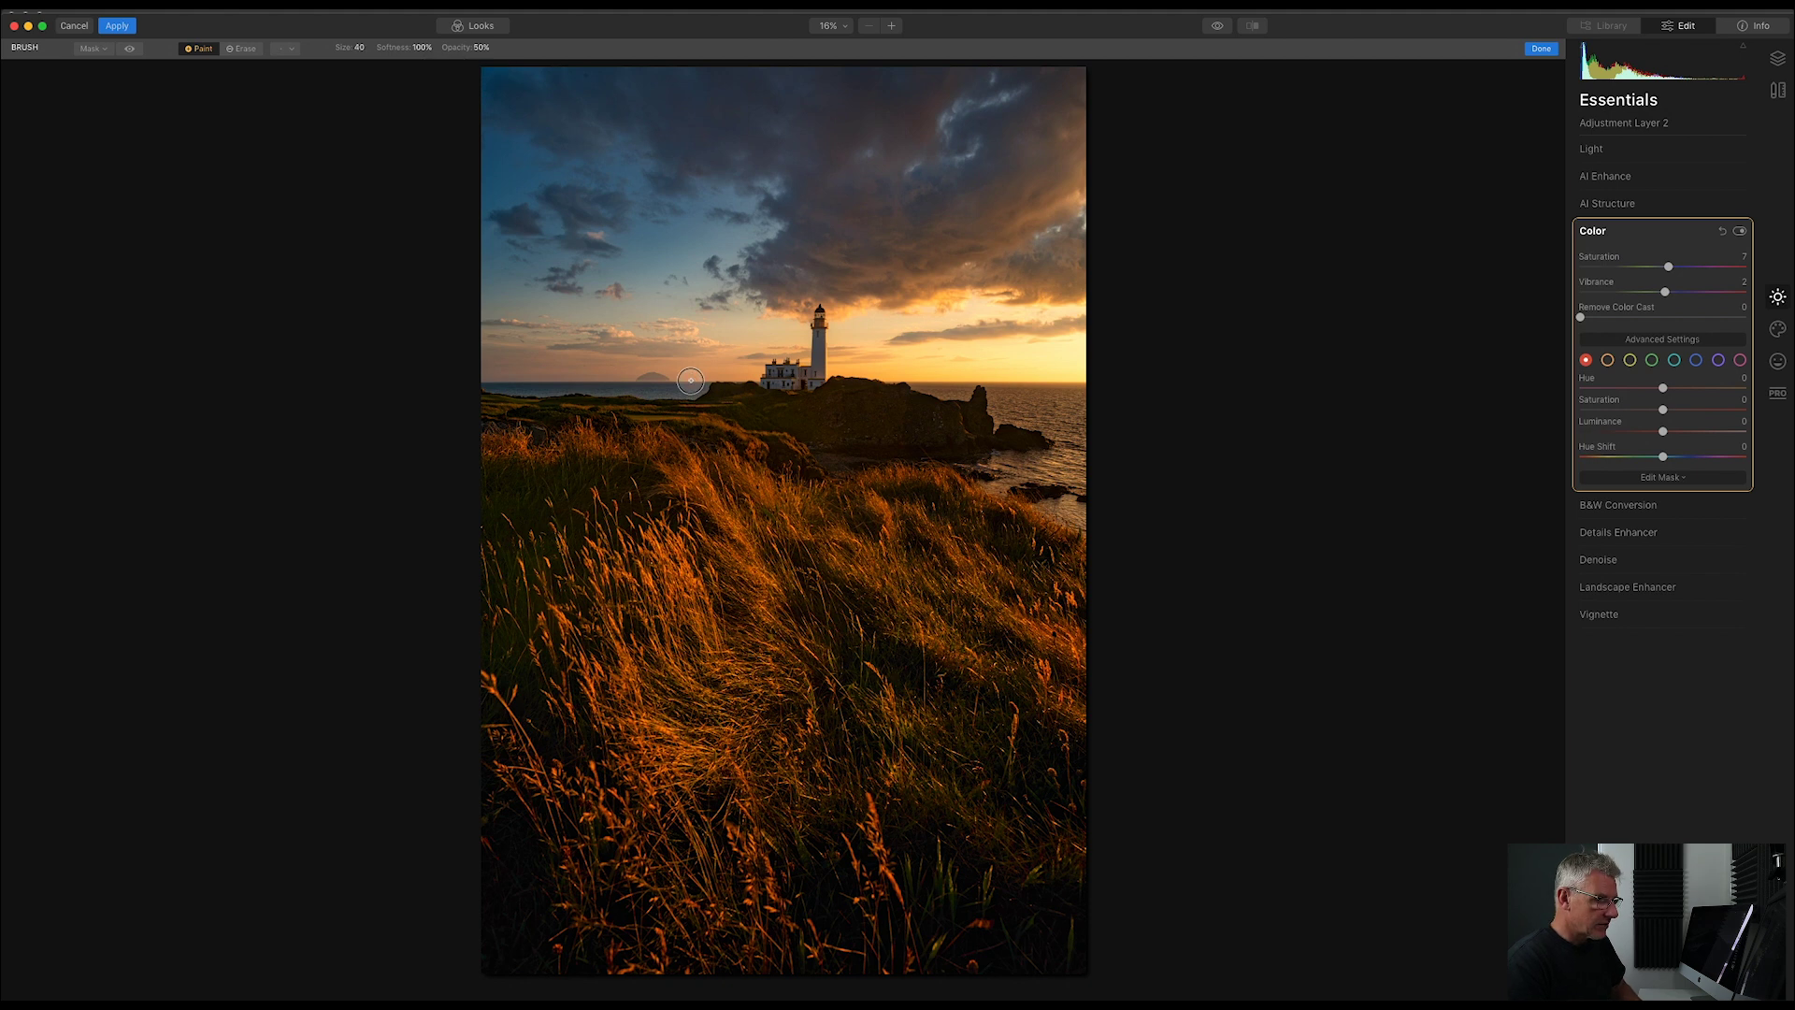
pyautogui.press(']')
pyautogui.press(']')
pyautogui.press(']')
pyautogui.press(']')
pyautogui.press(']')
pyautogui.press(']')
pyautogui.moveTo(685, 363)
pyautogui.mouseDown()
pyautogui.moveTo(472, 359)
pyautogui.moveTo(1096, 360)
pyautogui.moveTo(833, 360)
pyautogui.moveTo(887, 328)
pyautogui.moveTo(851, 360)
pyautogui.moveTo(1102, 355)
pyautogui.moveTo(823, 366)
pyautogui.moveTo(801, 312)
pyautogui.mouseUp()
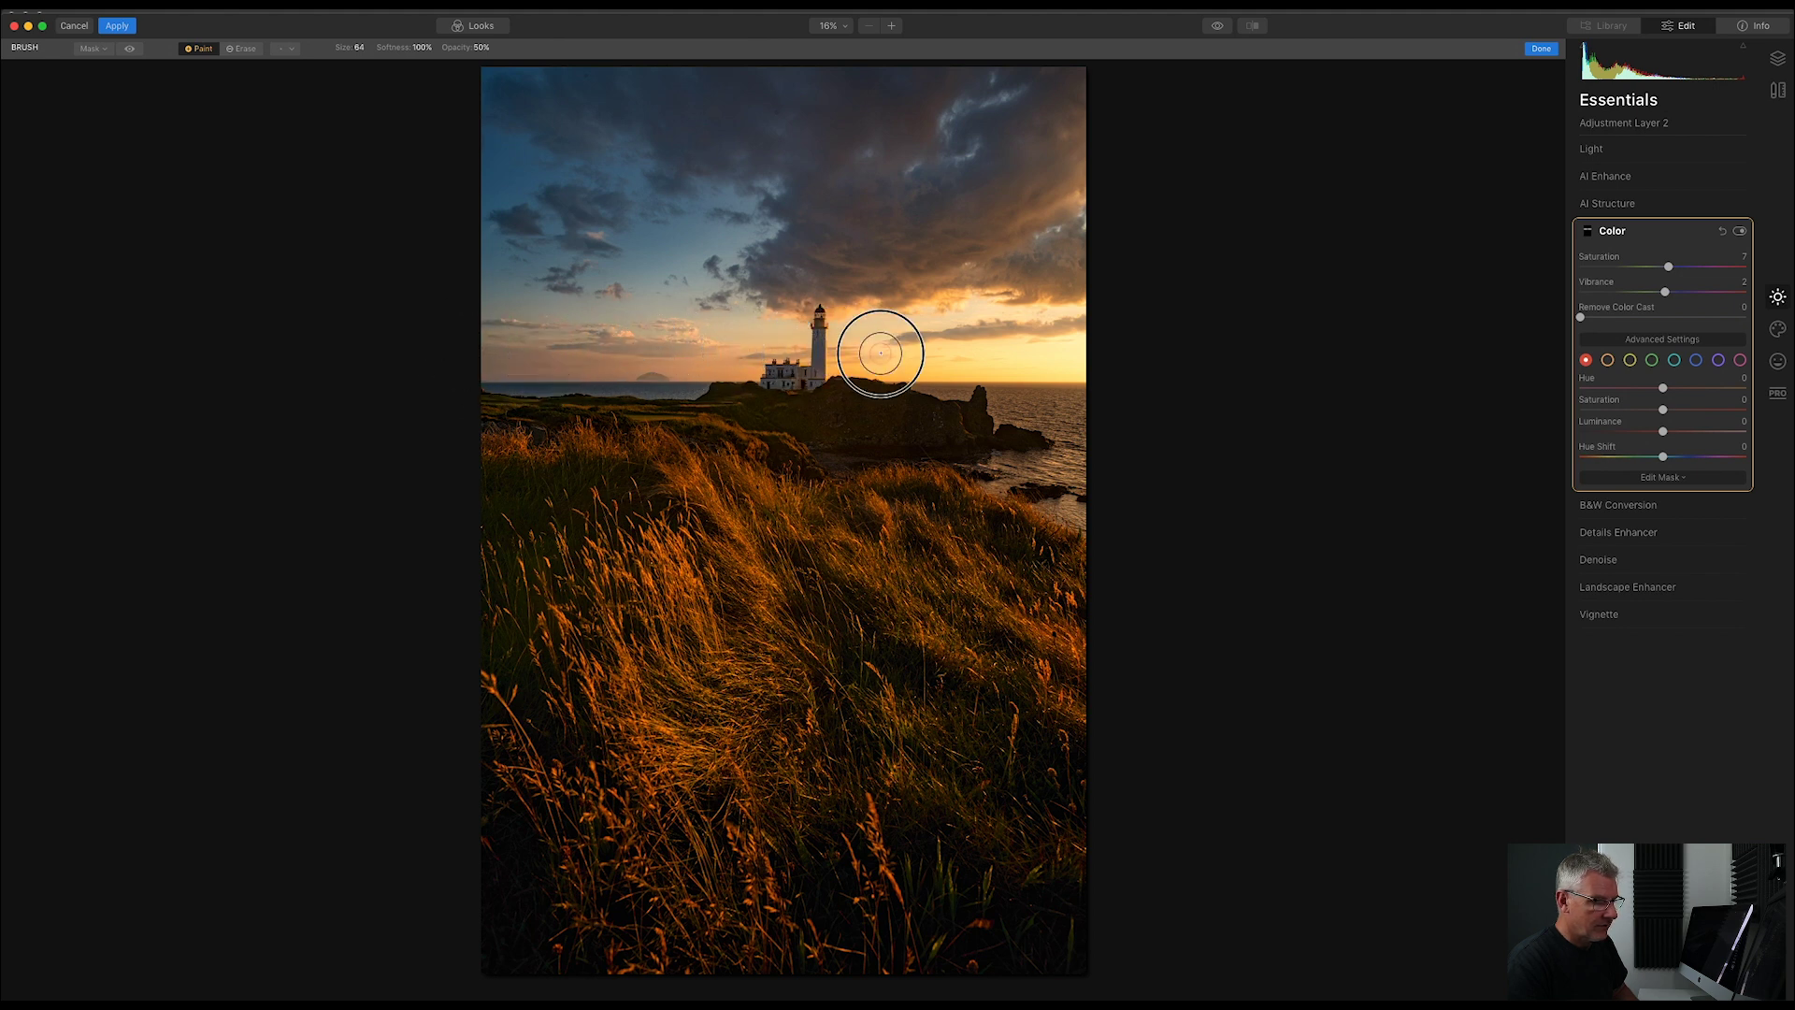
pyautogui.moveTo(861, 361)
pyautogui.mouseDown()
pyautogui.moveTo(849, 421)
pyautogui.moveTo(1022, 480)
pyautogui.mouseUp()
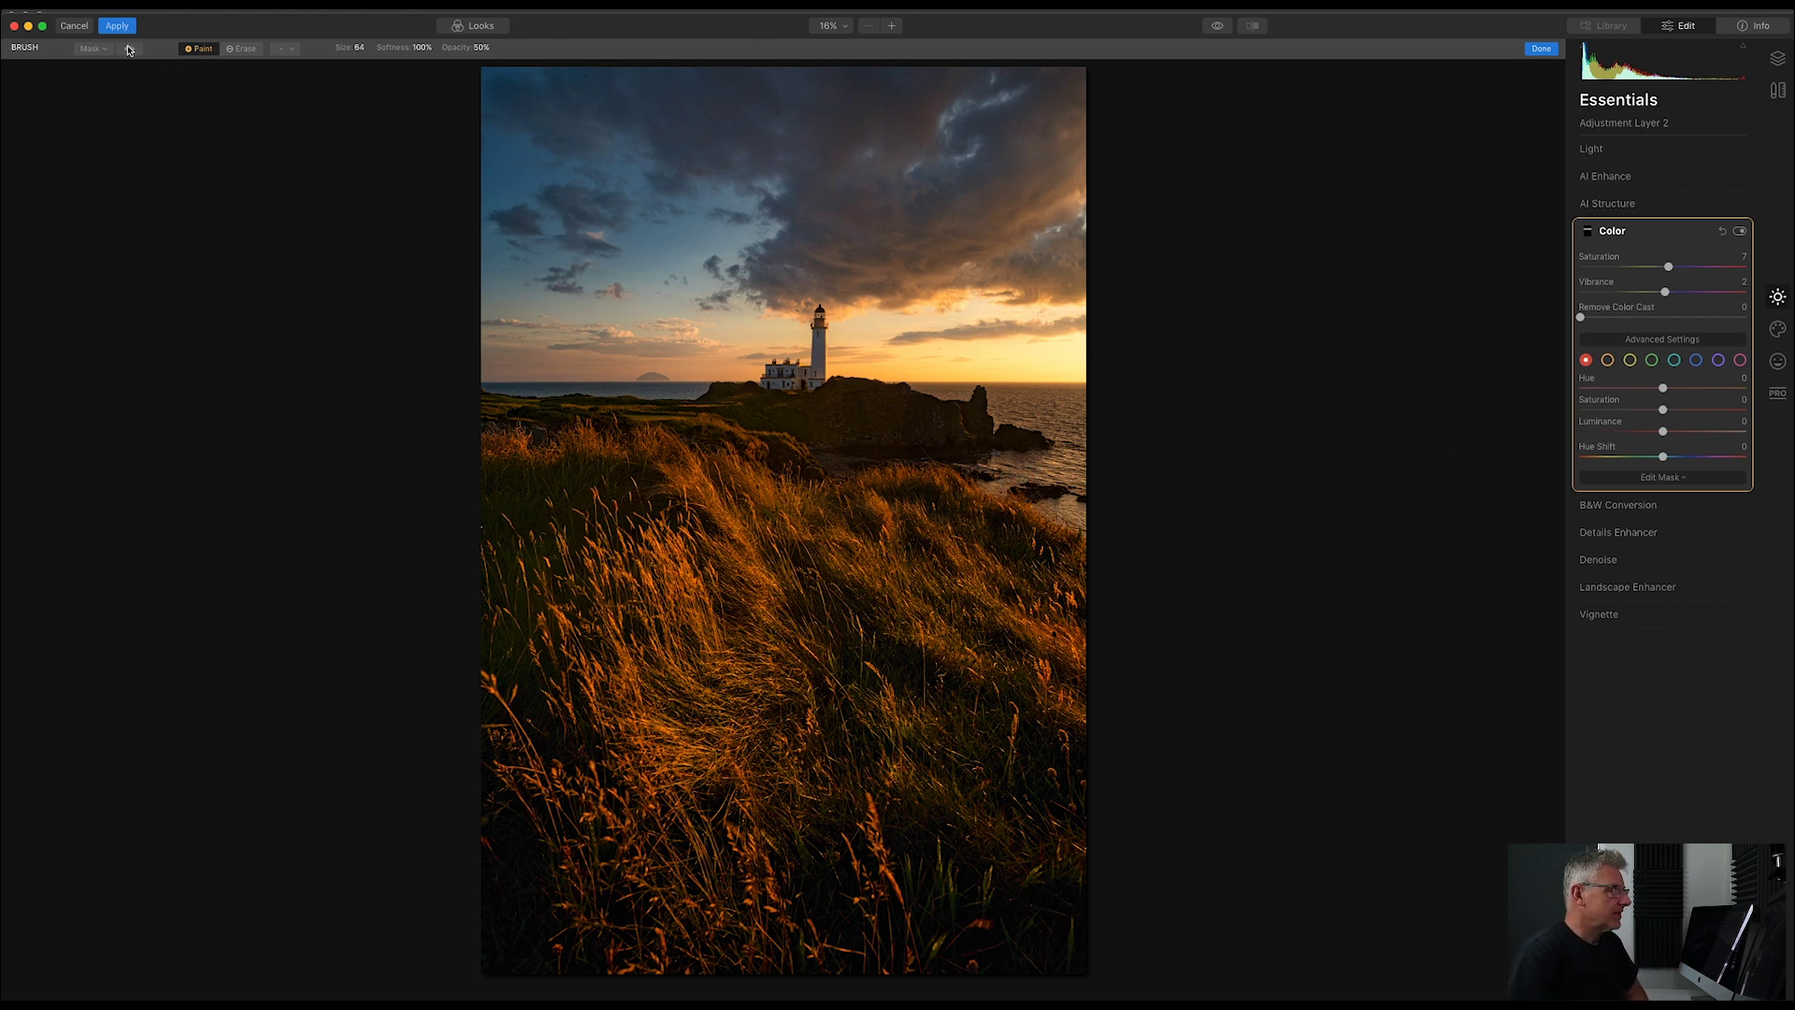
pyautogui.click(128, 50)
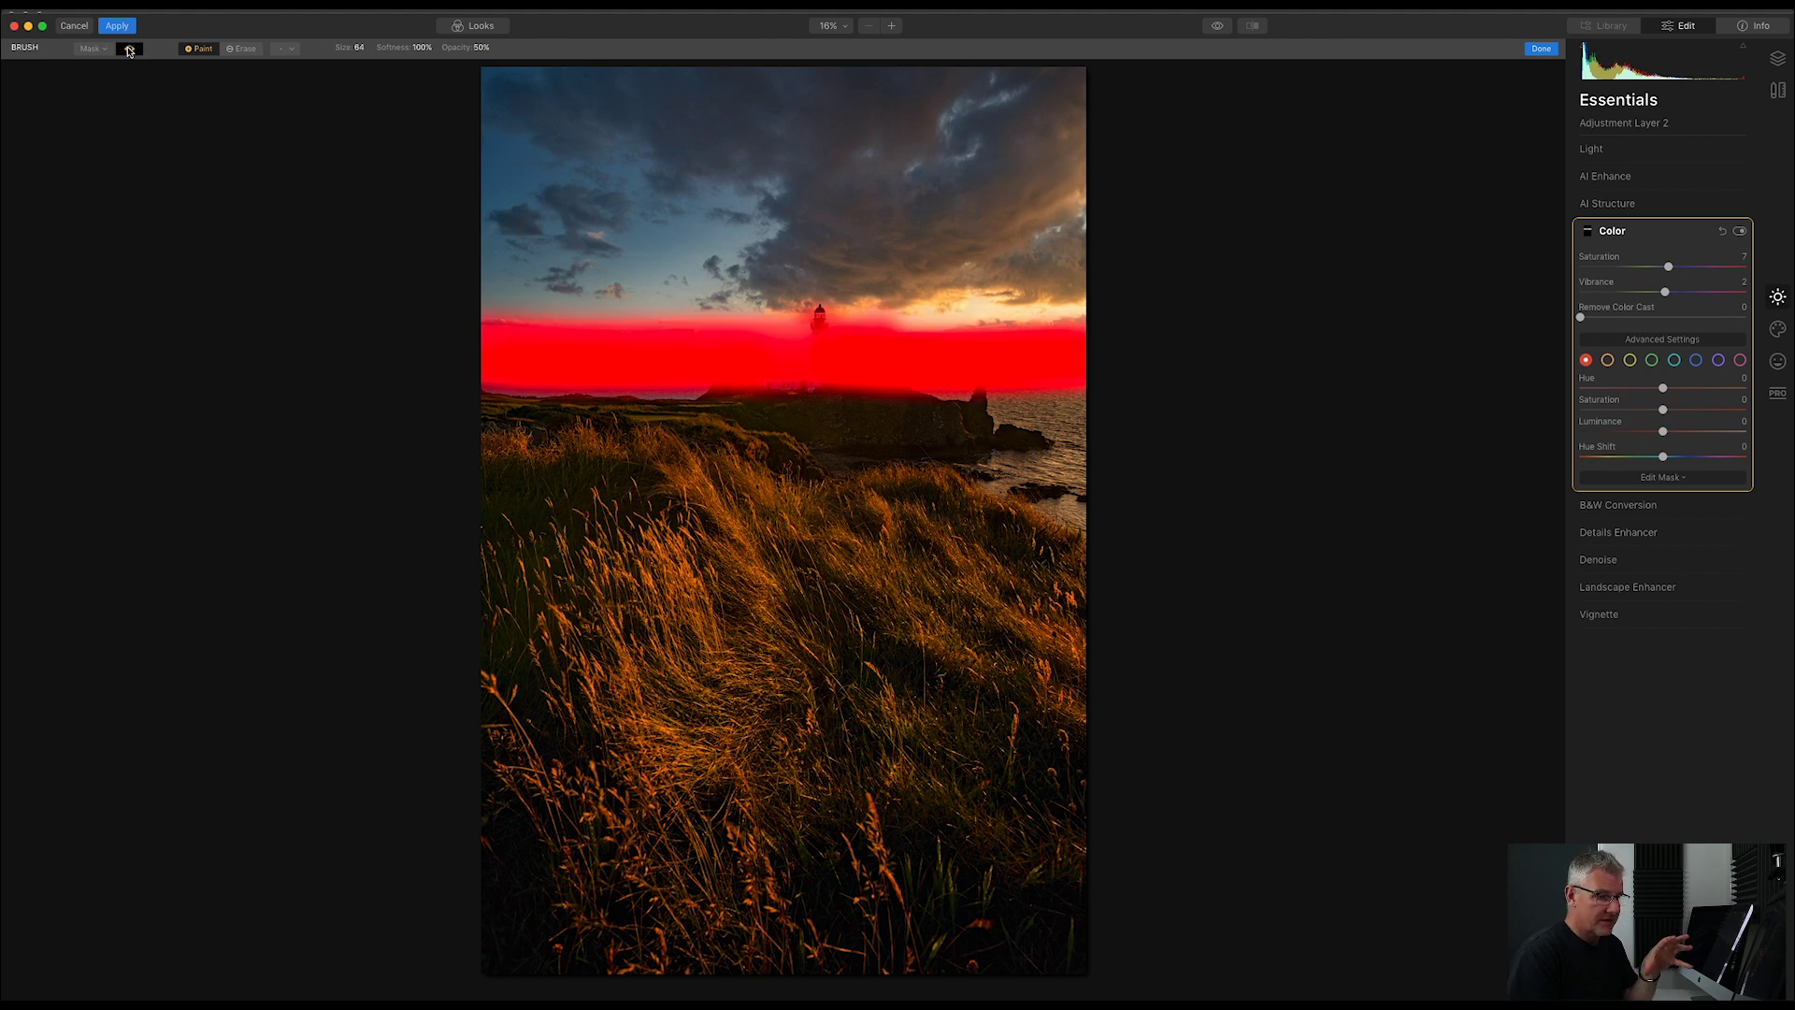
pyautogui.click(128, 50)
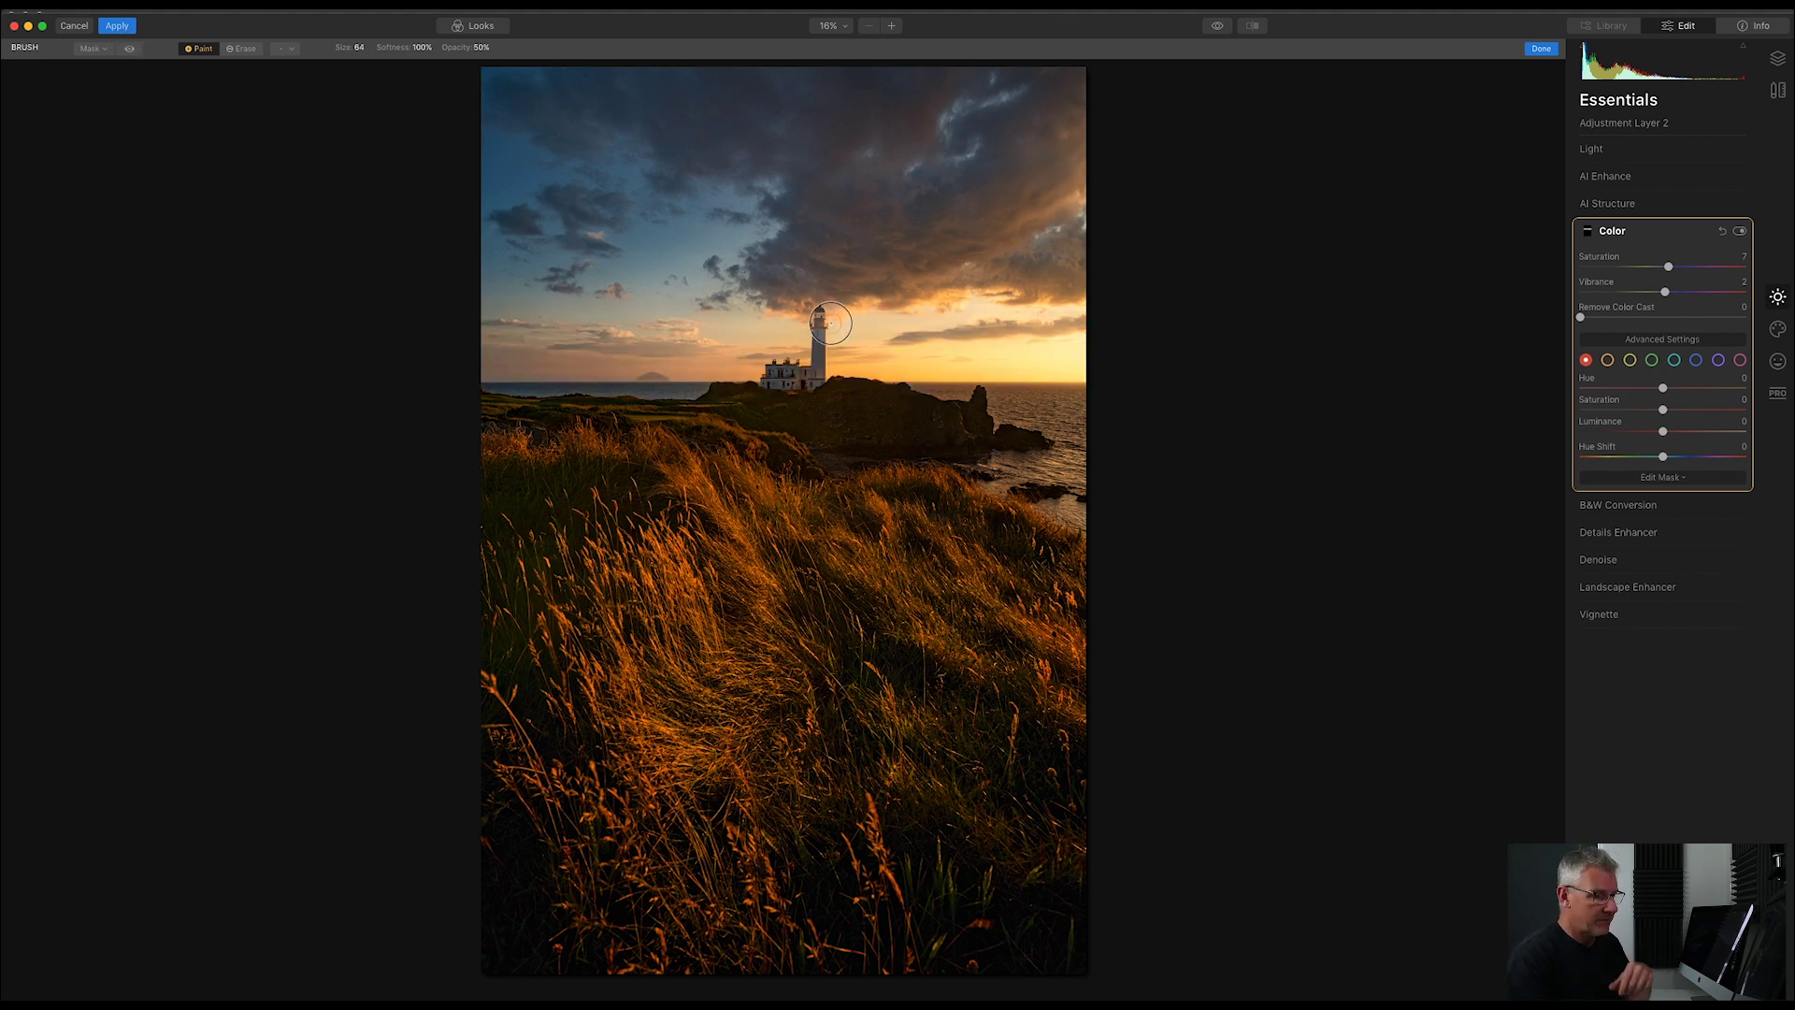
pyautogui.press('[')
pyautogui.press('[')
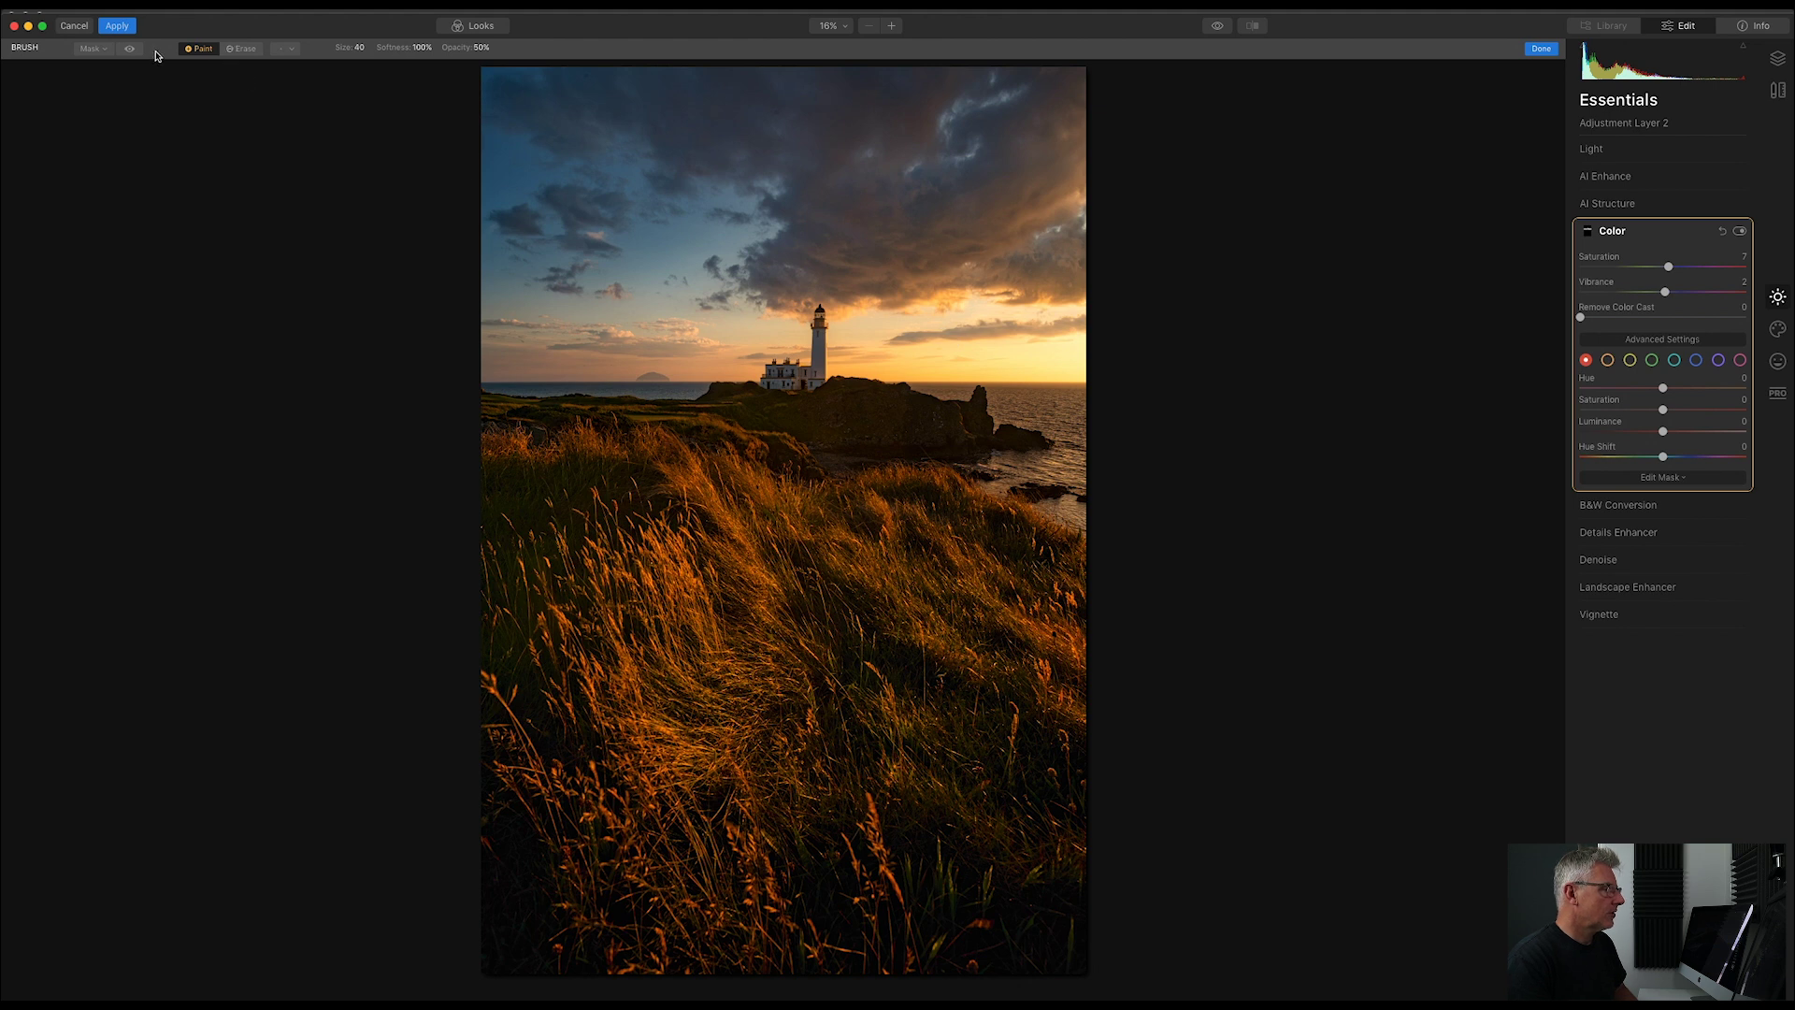
# - Erase the stray sky patches from Adjustment Layer 2's horizon mask with the Erase brush at 100% opacity
pyautogui.click(130, 49)
pyautogui.click(130, 49)
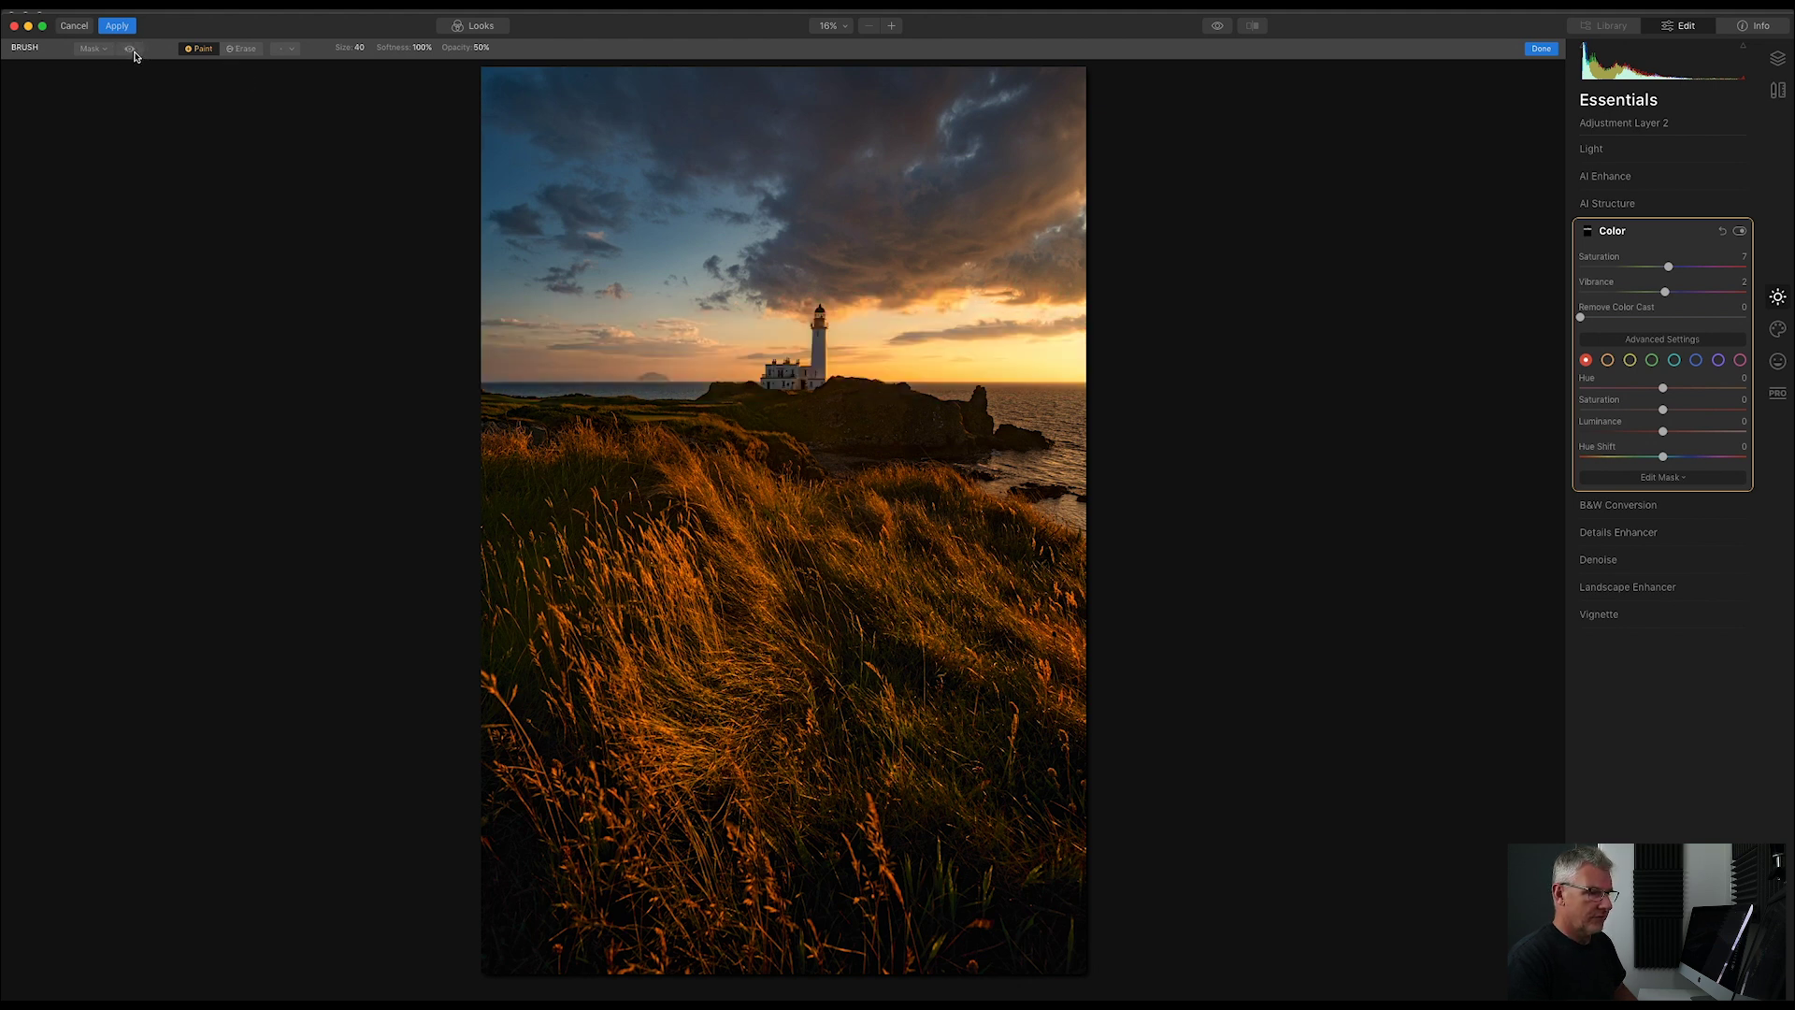
pyautogui.click(241, 48)
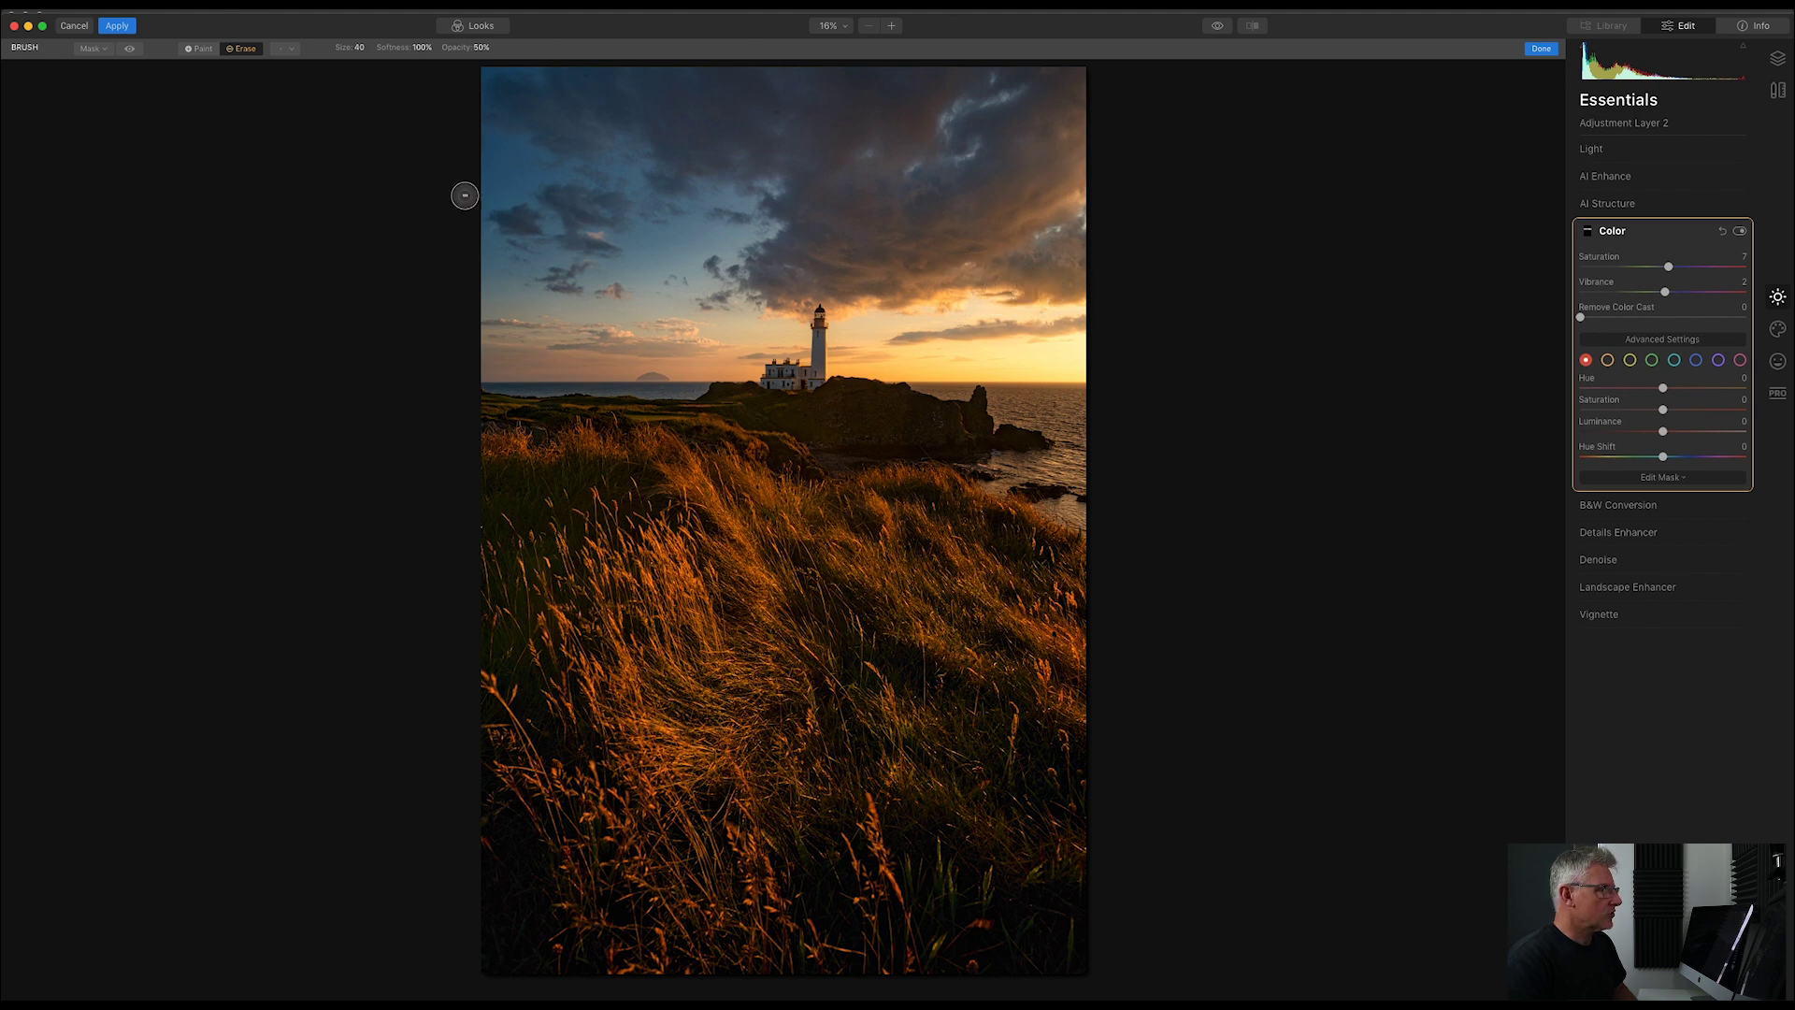
pyautogui.click(130, 50)
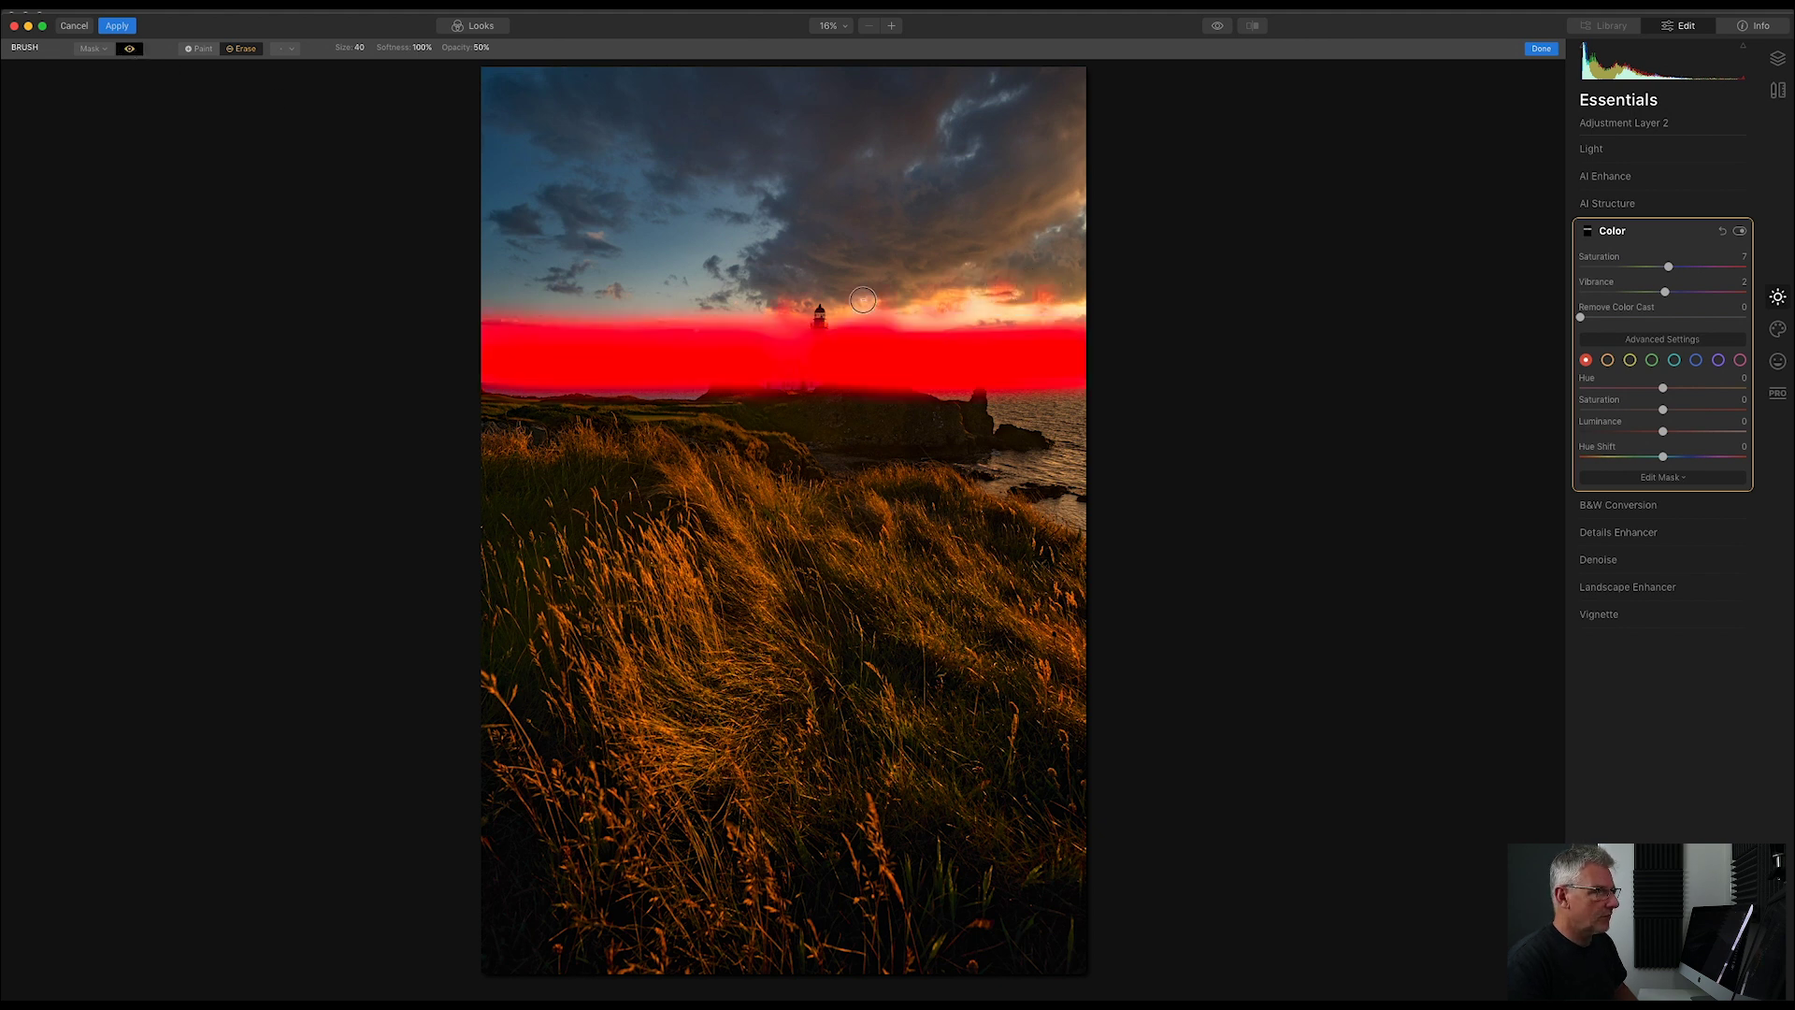
pyautogui.click(481, 48)
pyautogui.moveTo(483, 67); pyautogui.dragTo(602, 64)
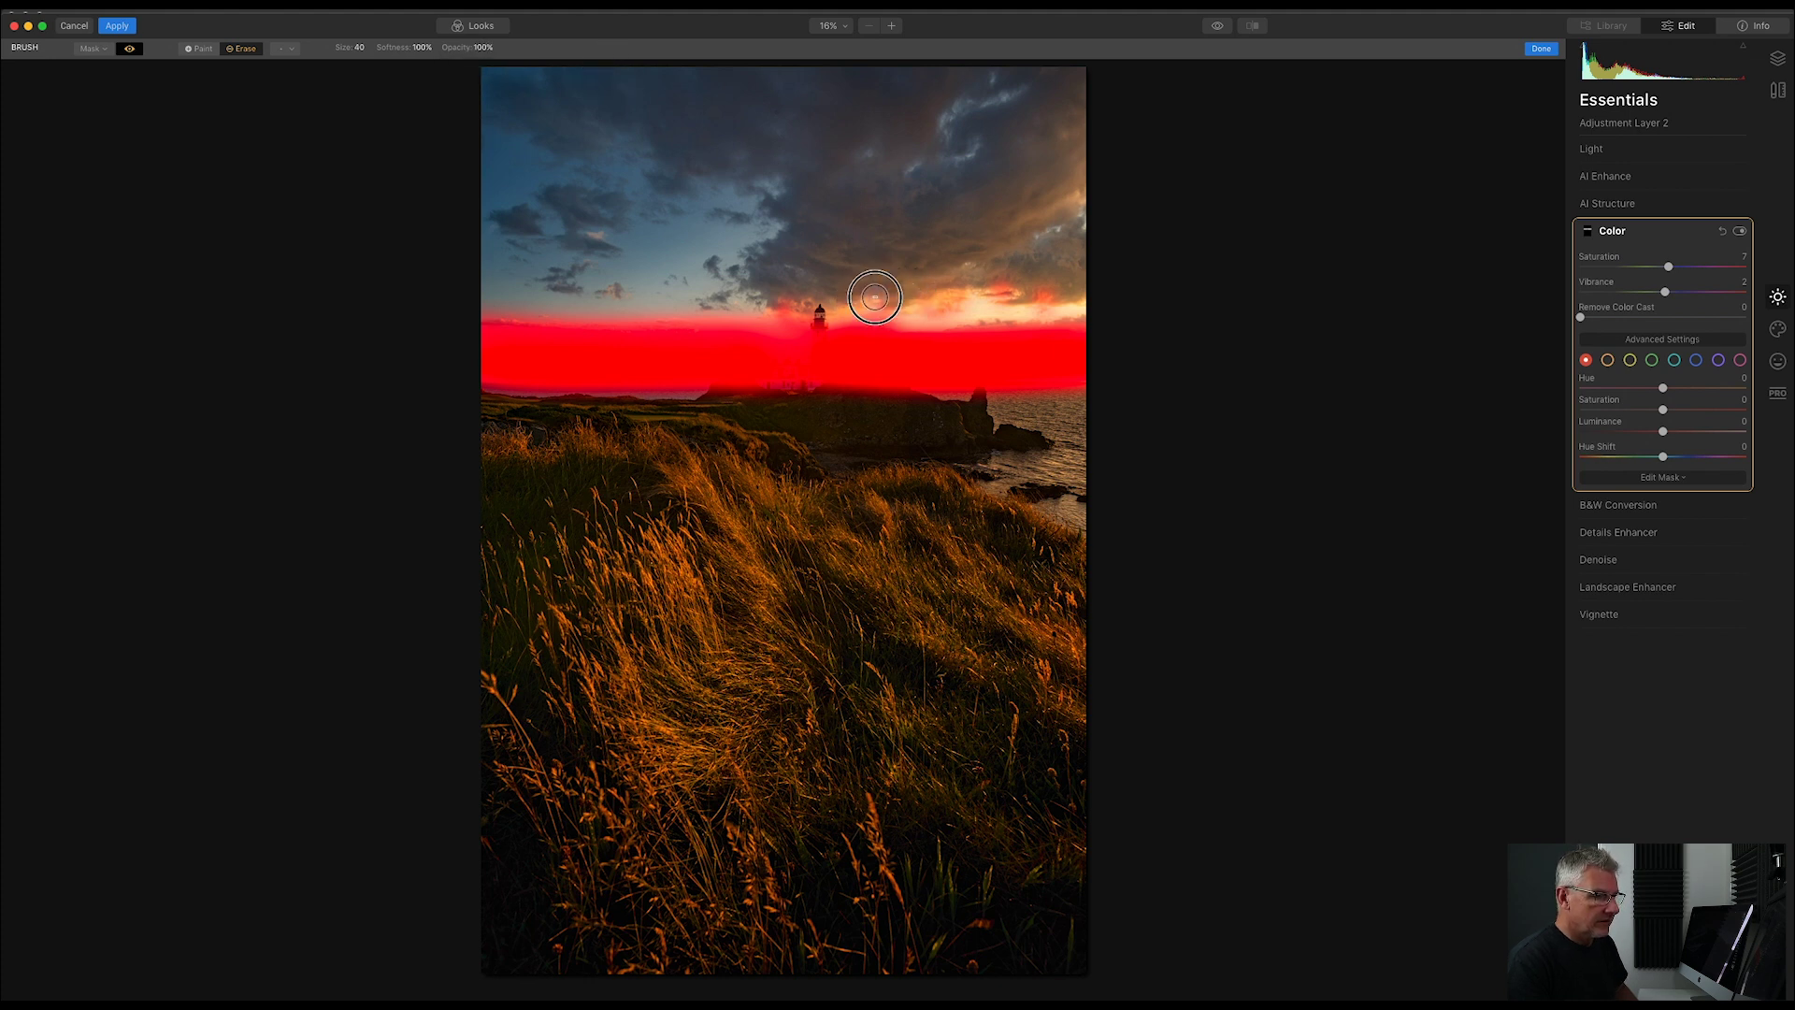
pyautogui.moveTo(940, 301)
pyautogui.mouseDown()
pyautogui.moveTo(1016, 276)
pyautogui.moveTo(1027, 295)
pyautogui.mouseUp()
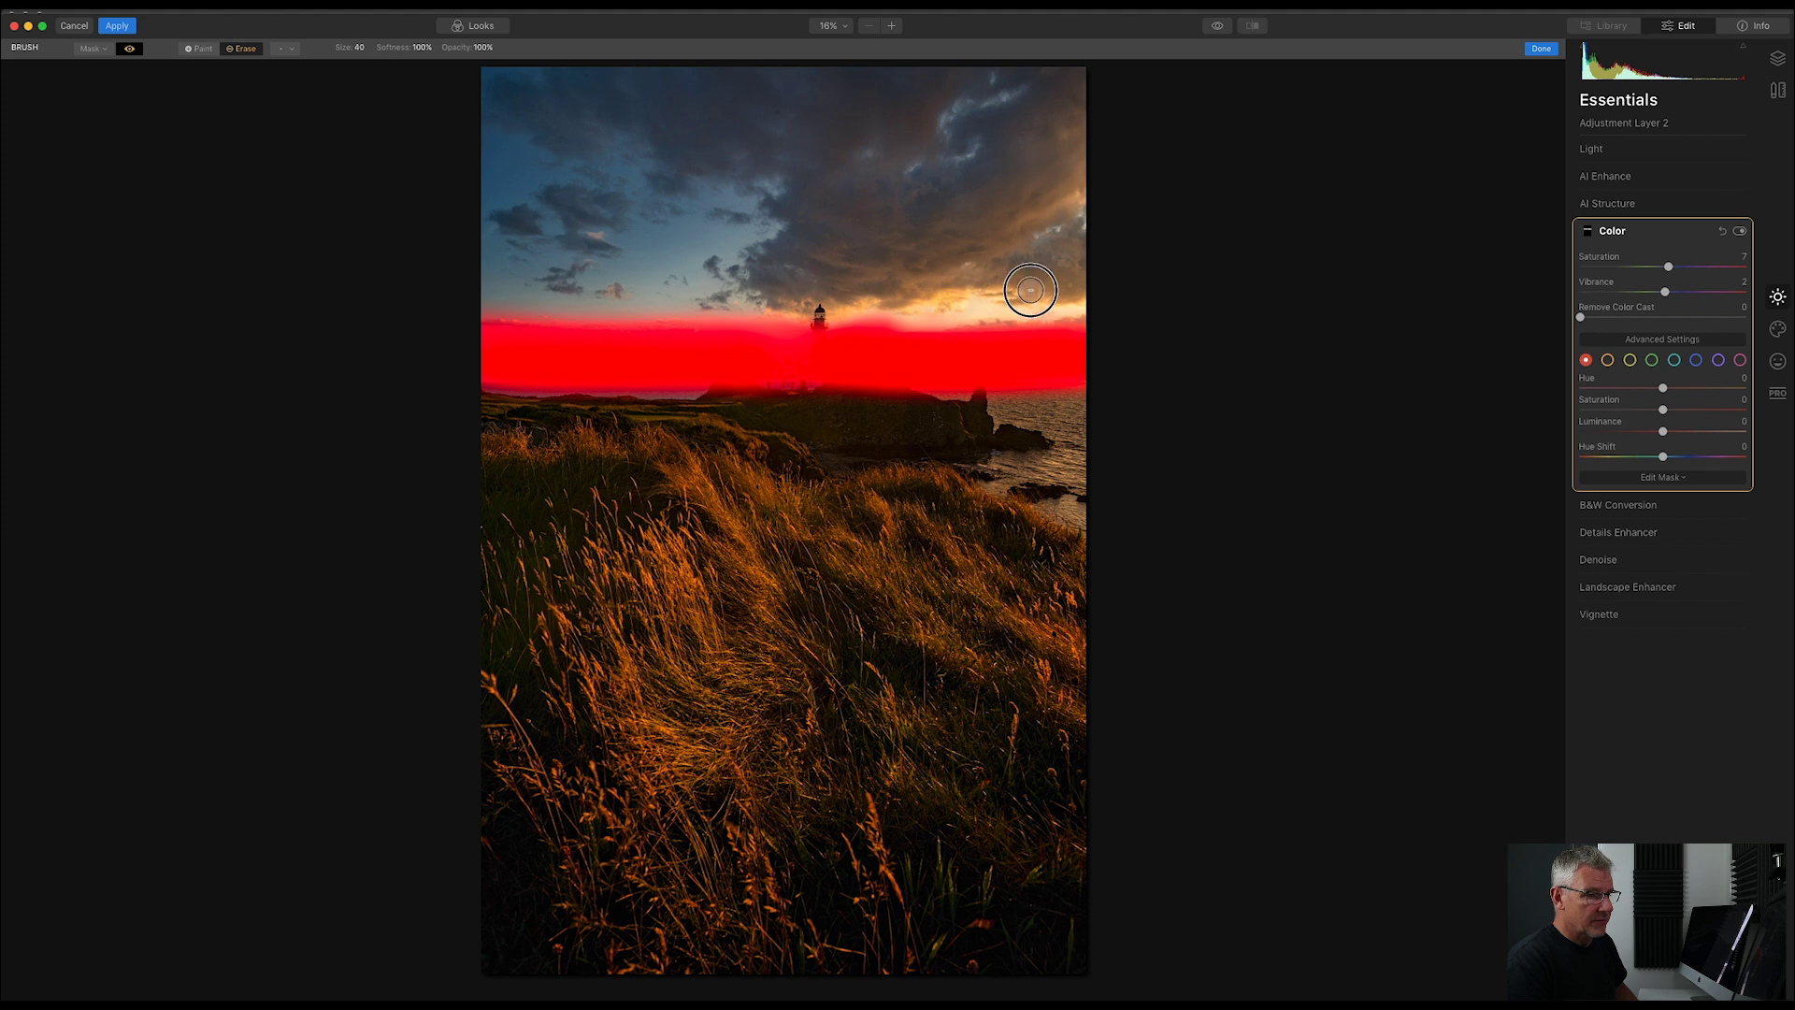
pyautogui.click(129, 48)
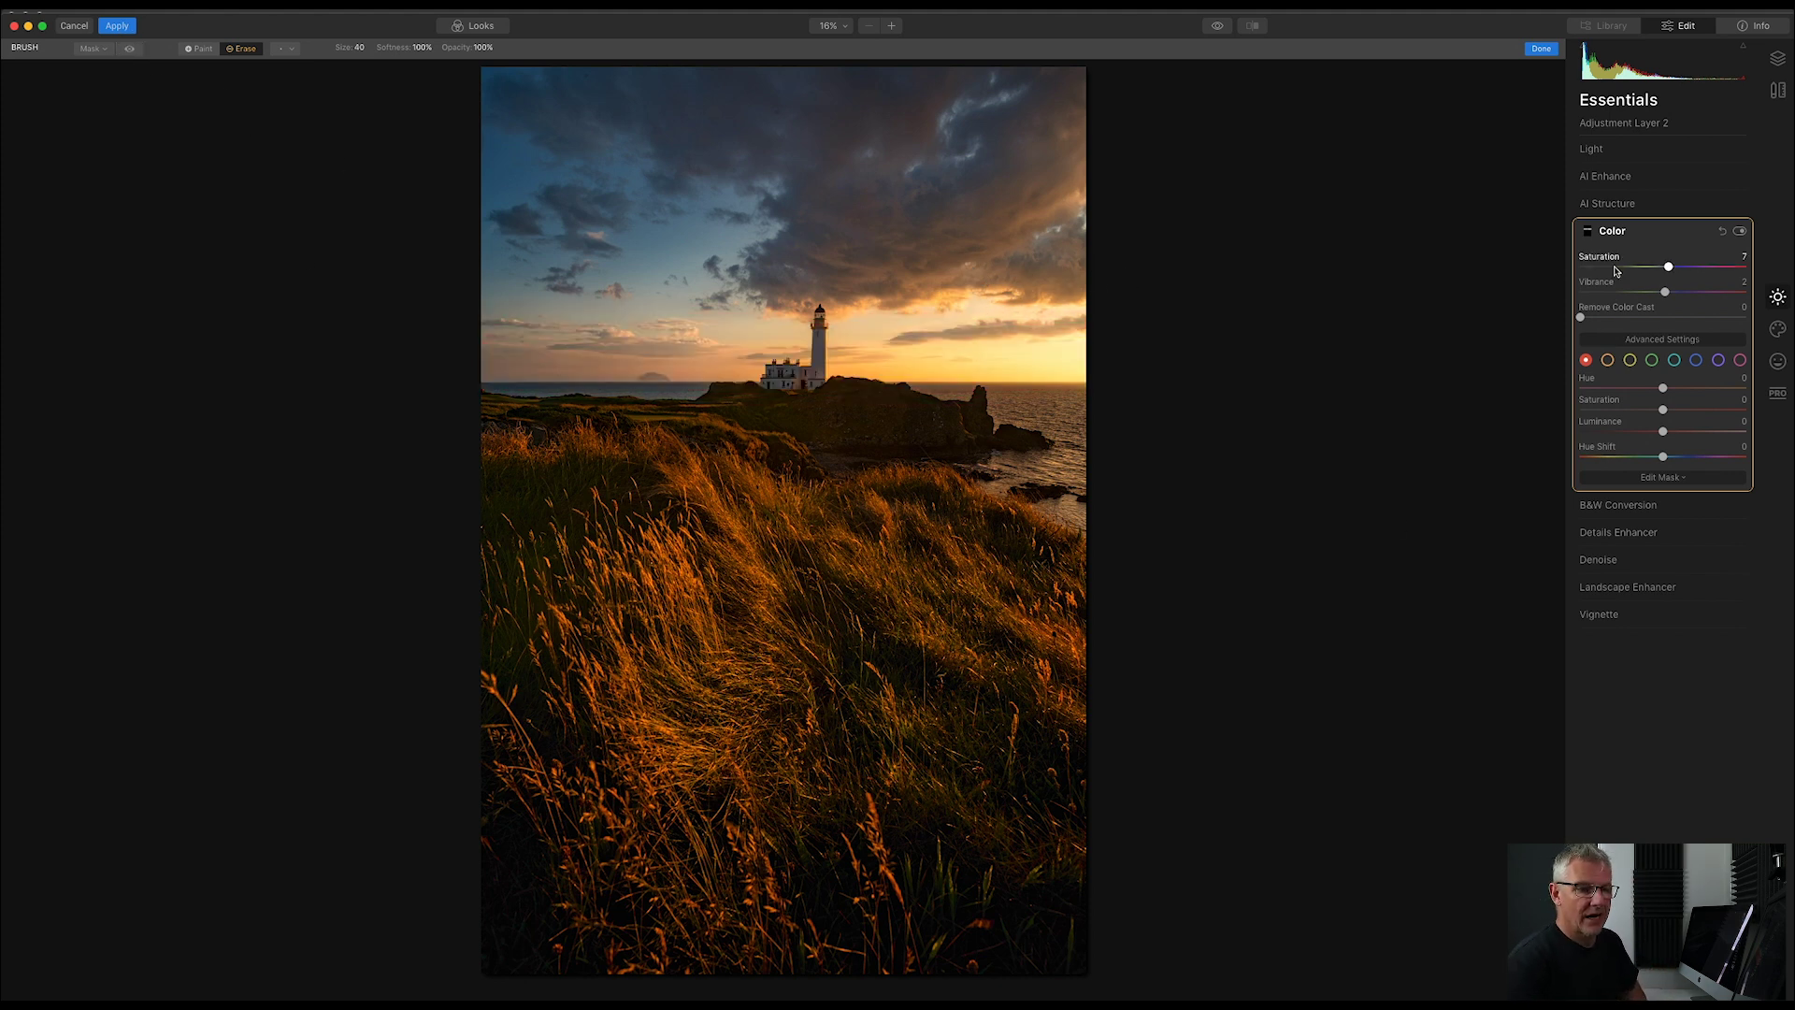
pyautogui.click(1671, 479)
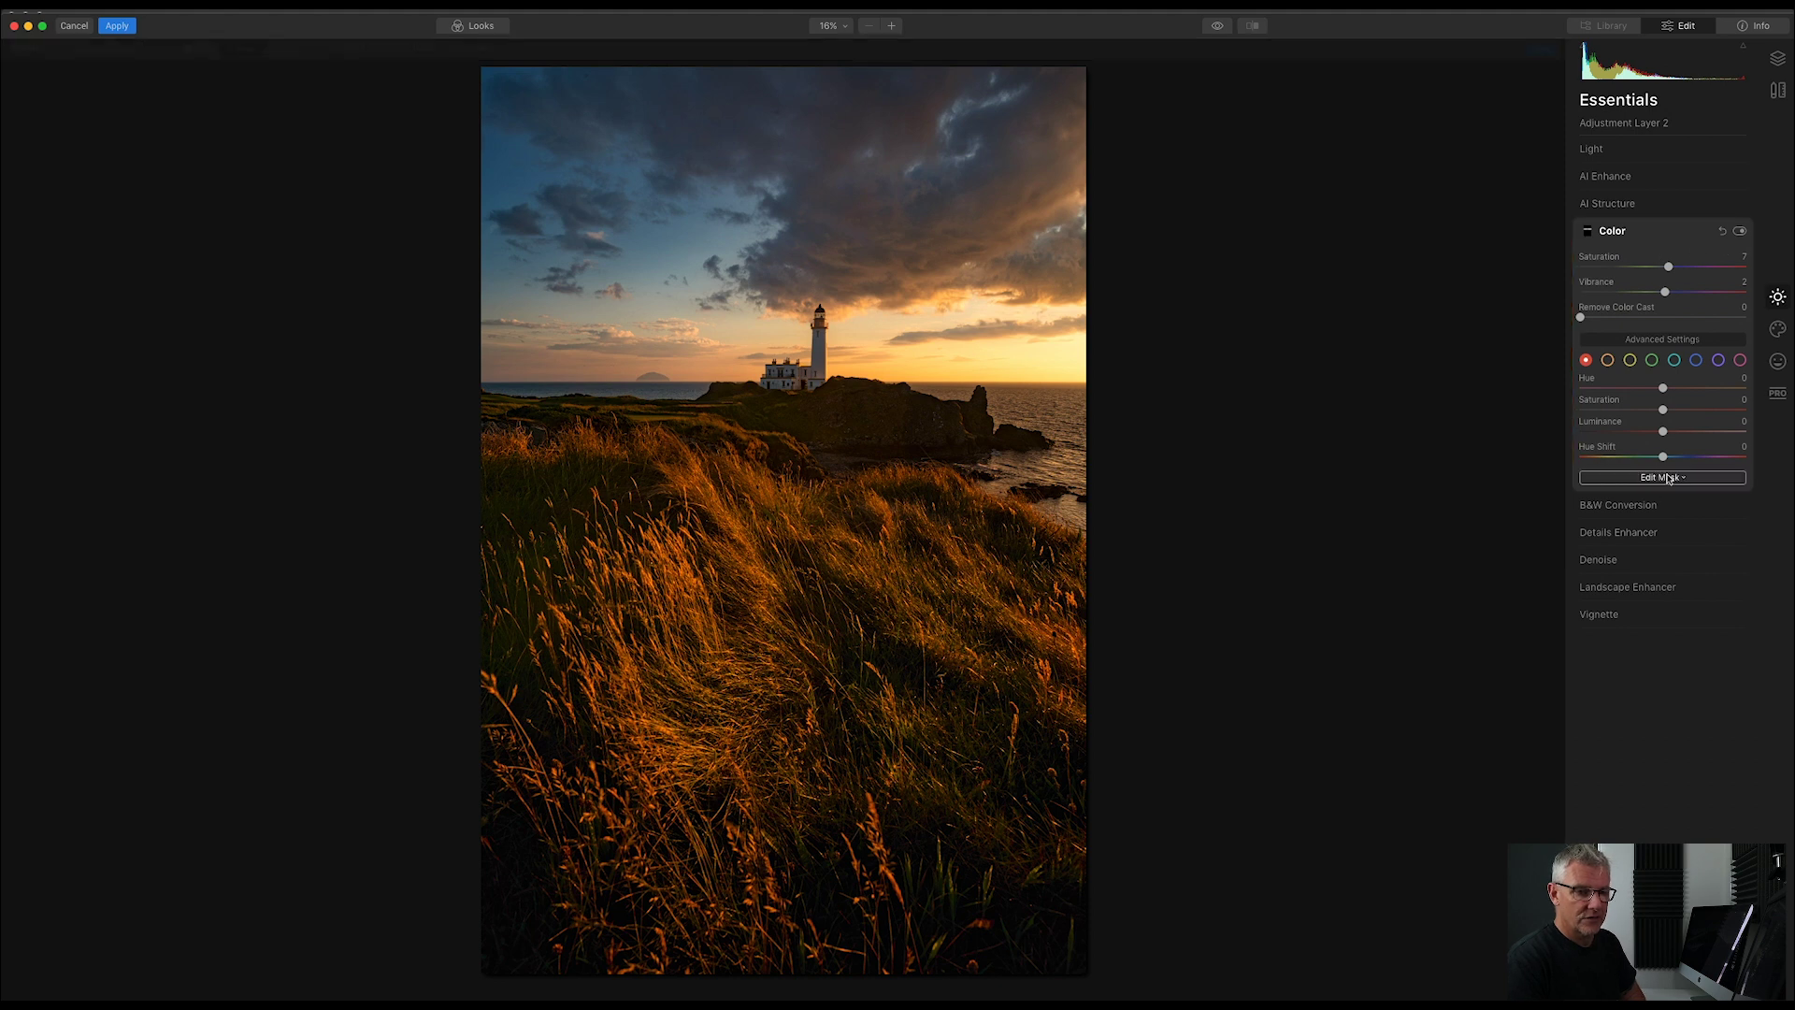
pyautogui.click(1739, 232)
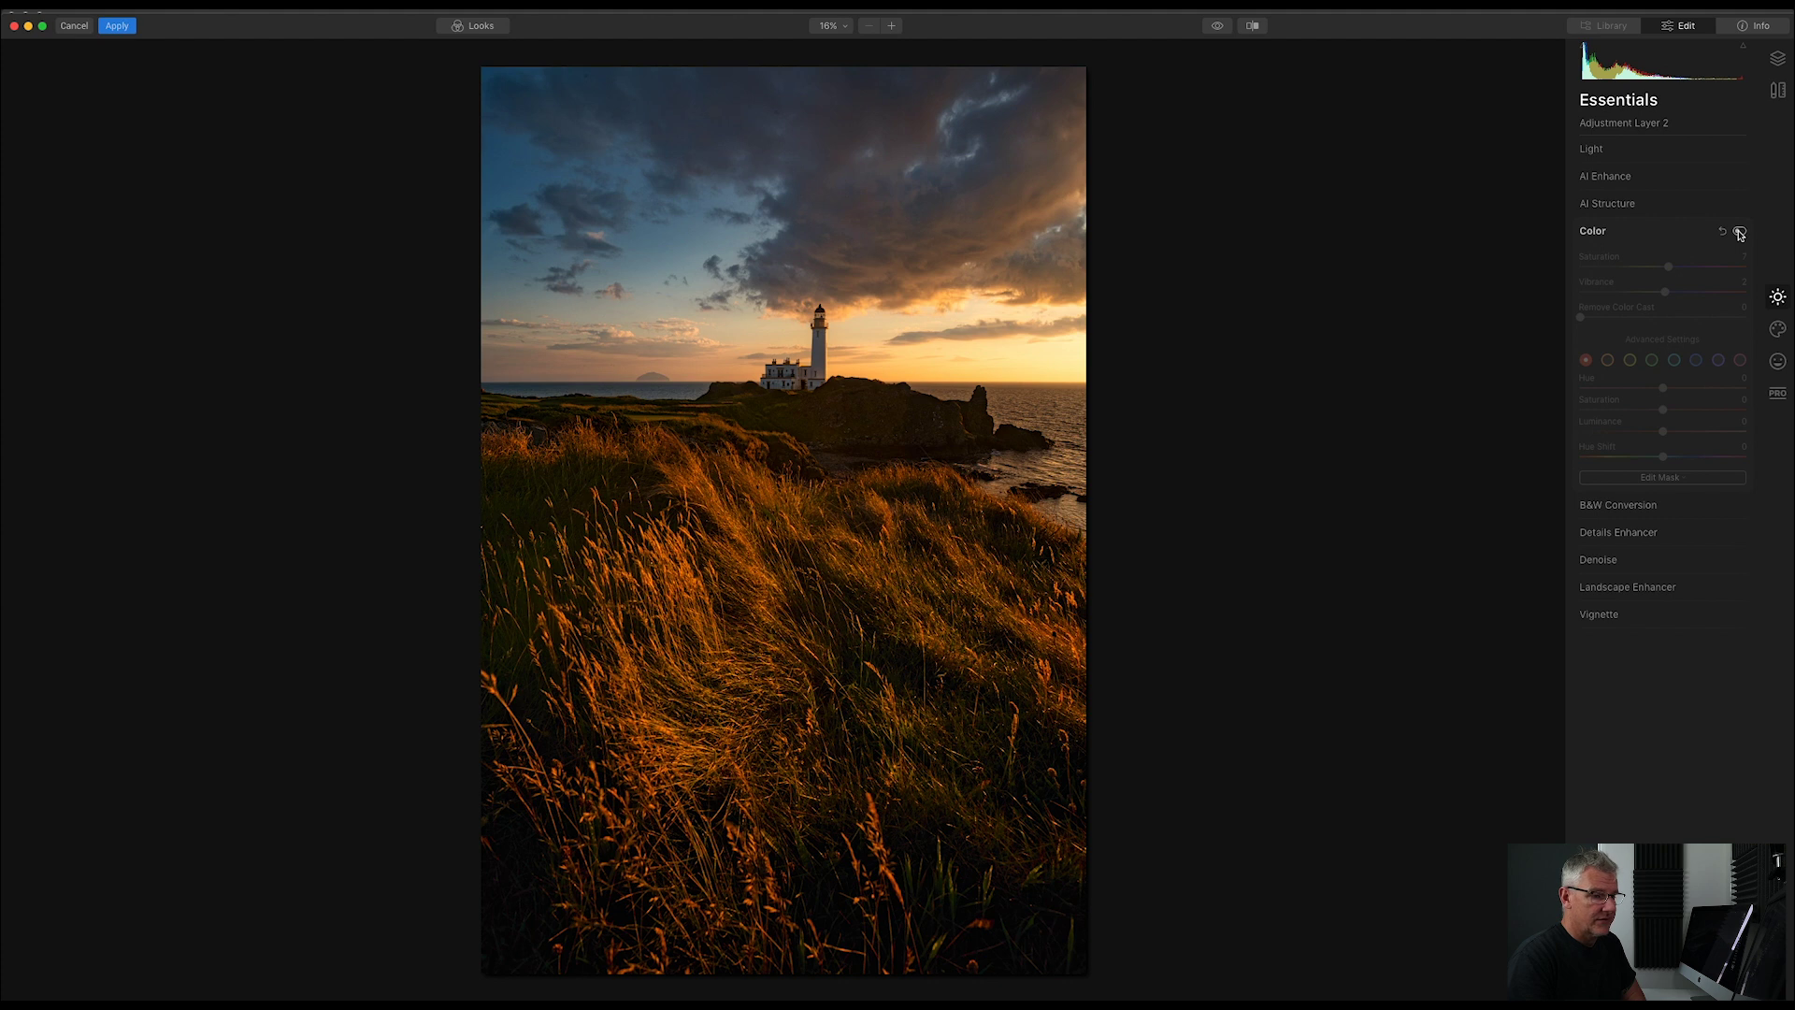
pyautogui.click(1739, 232)
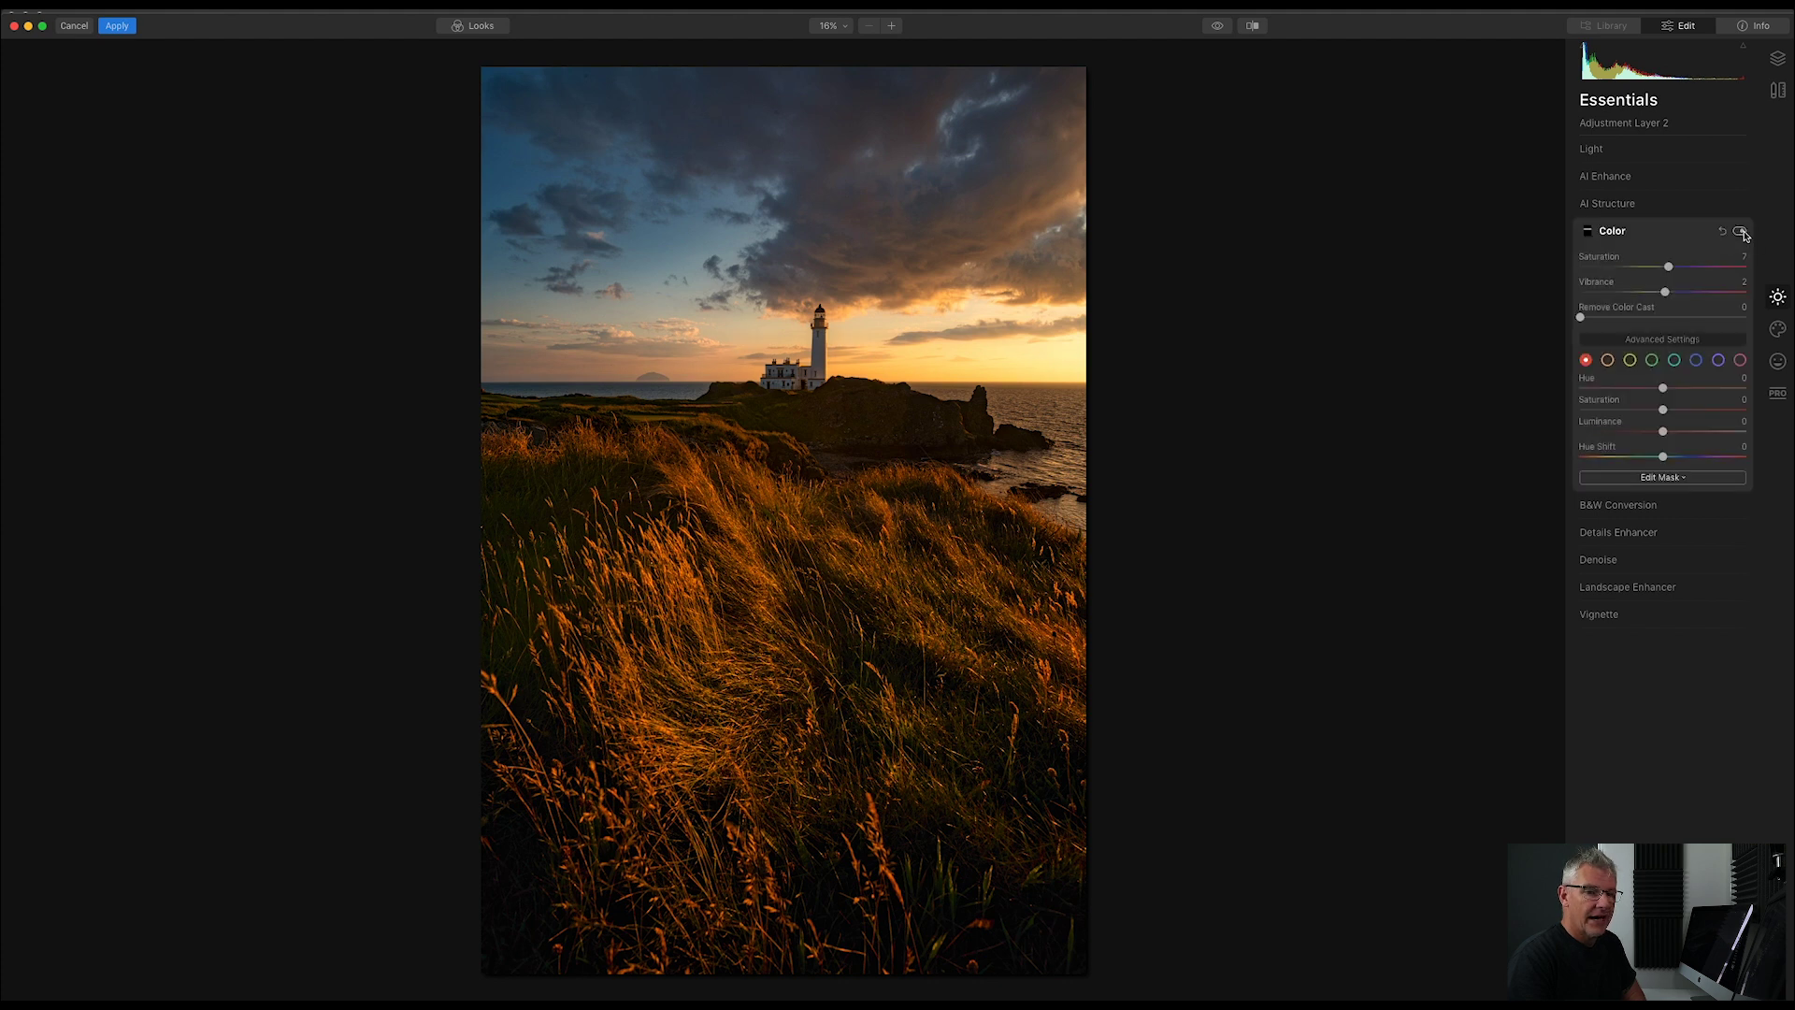
pyautogui.click(1739, 231)
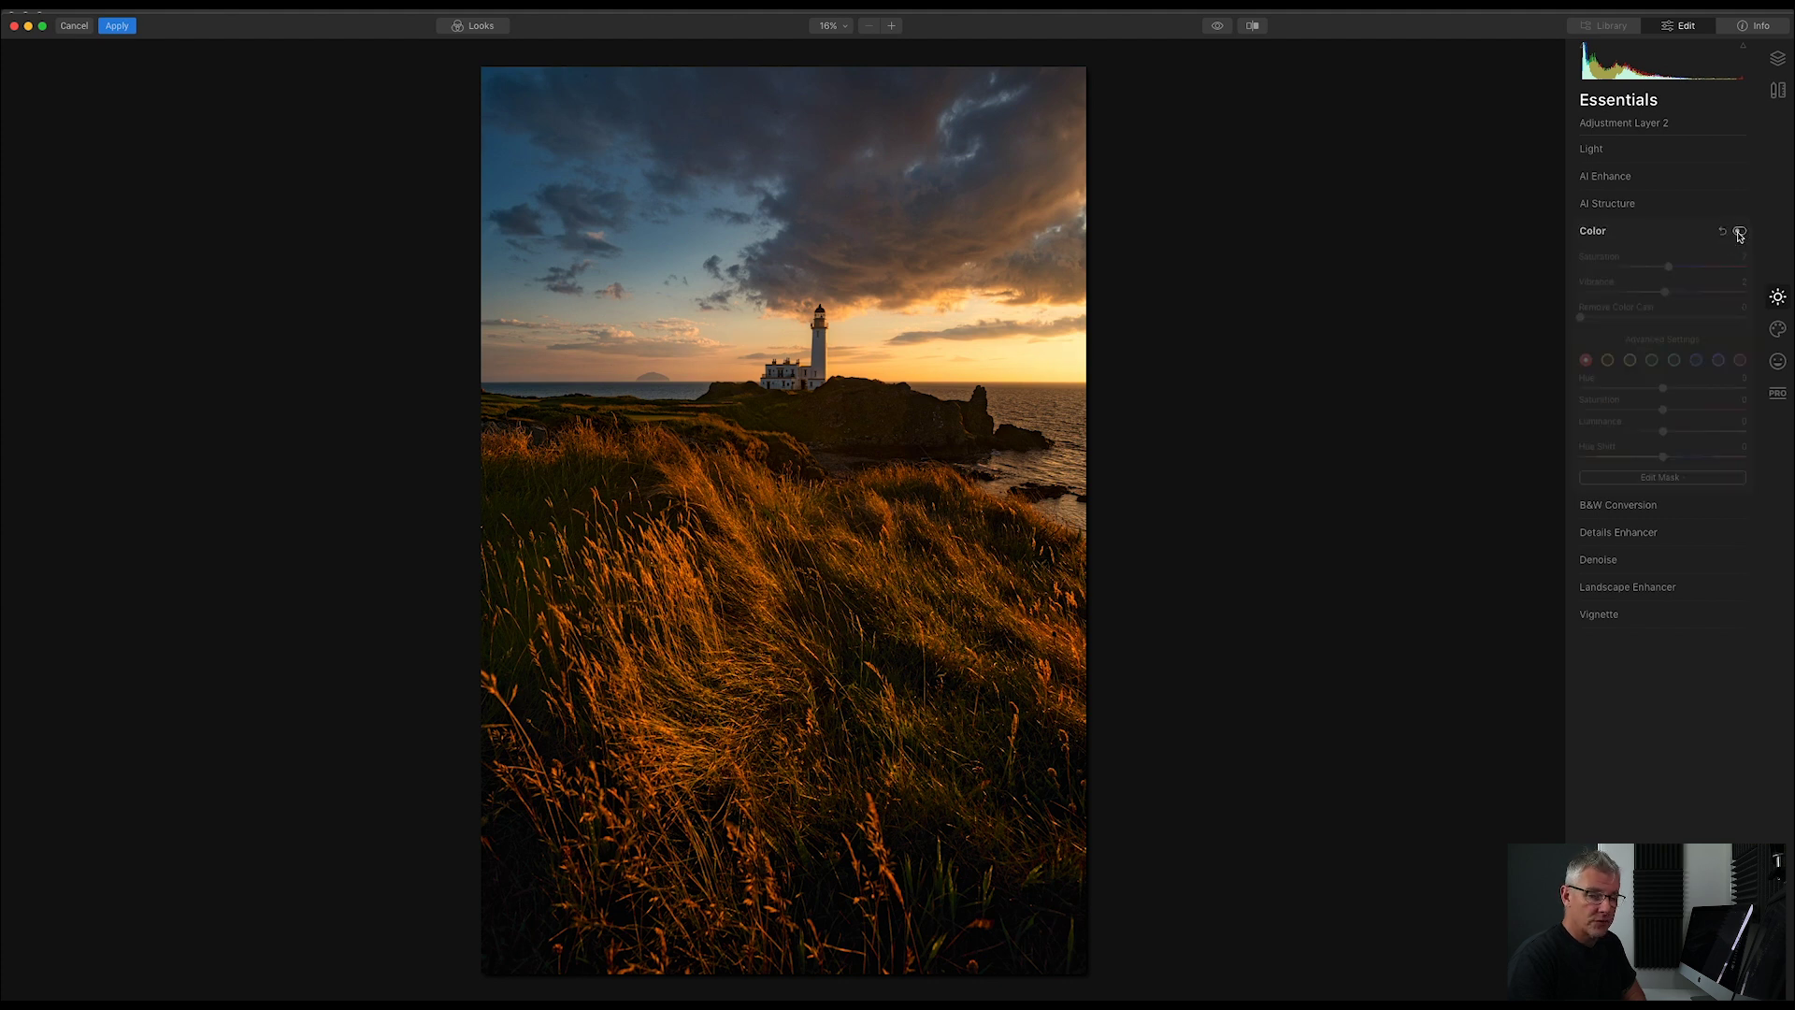
pyautogui.click(1739, 232)
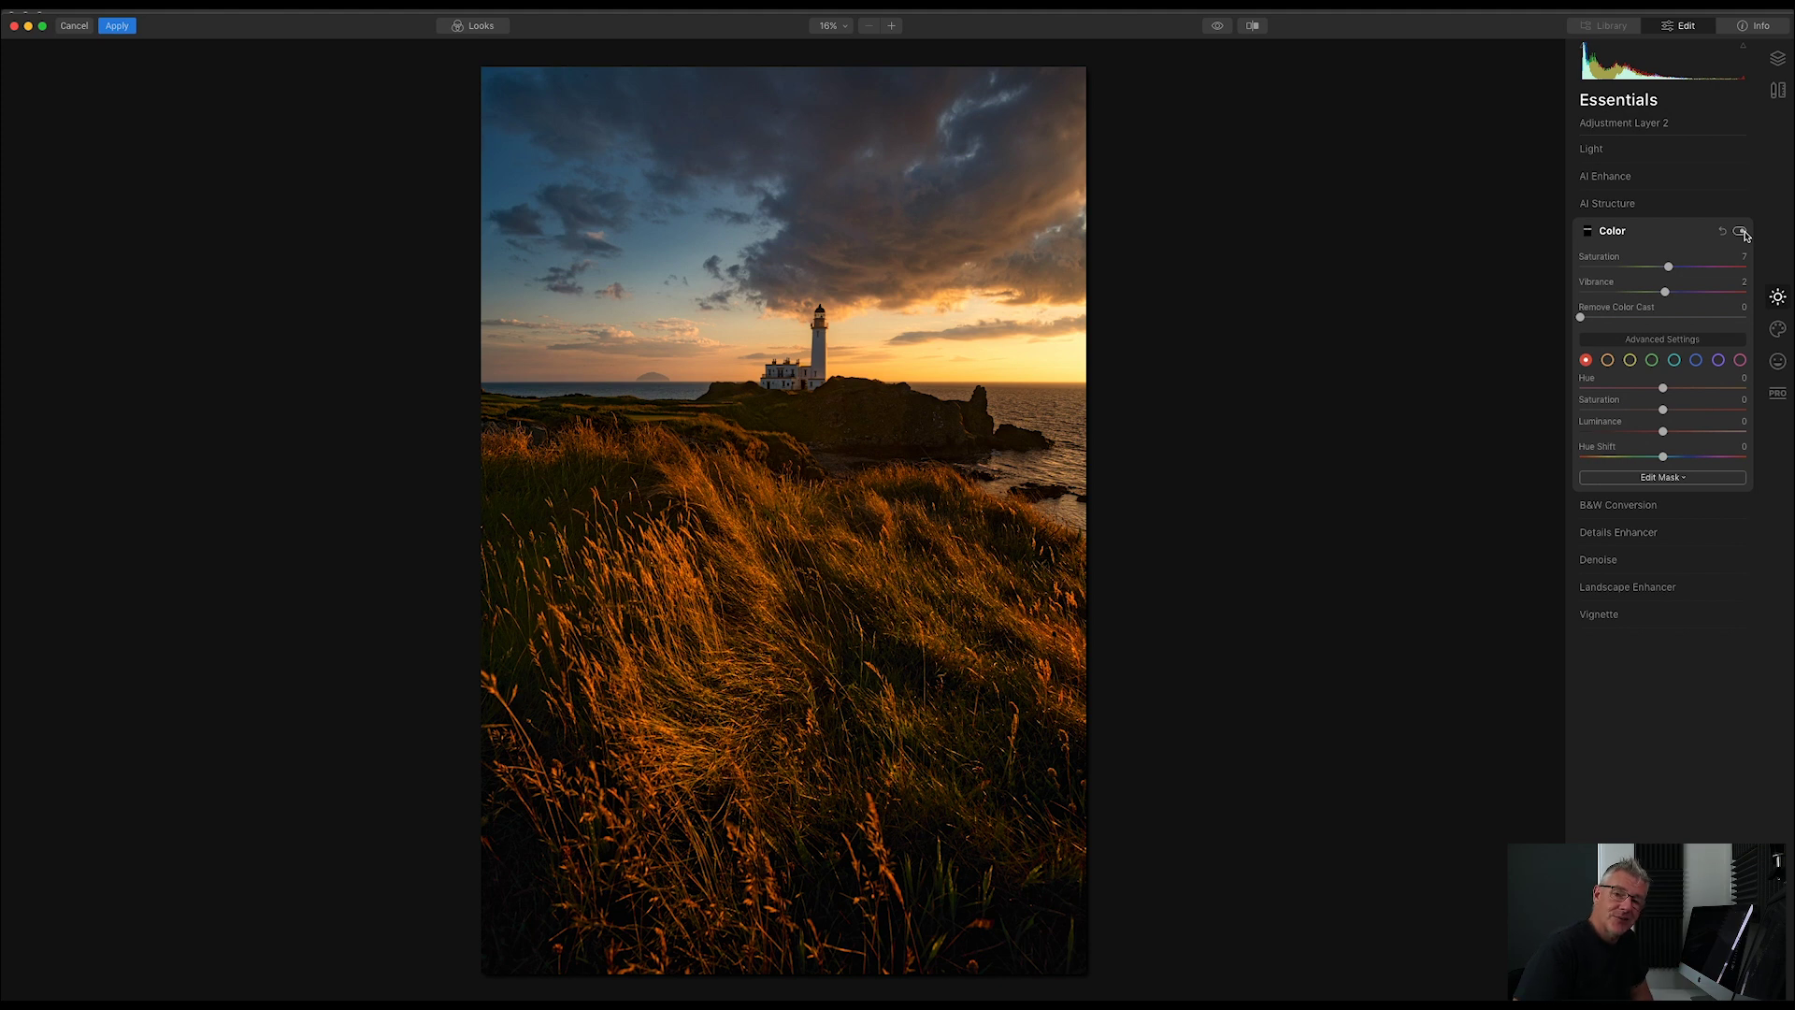
# - Commit the Luminar colour boost and horizon-band mask to the lighthouse photo with Apply
pyautogui.click(1741, 232)
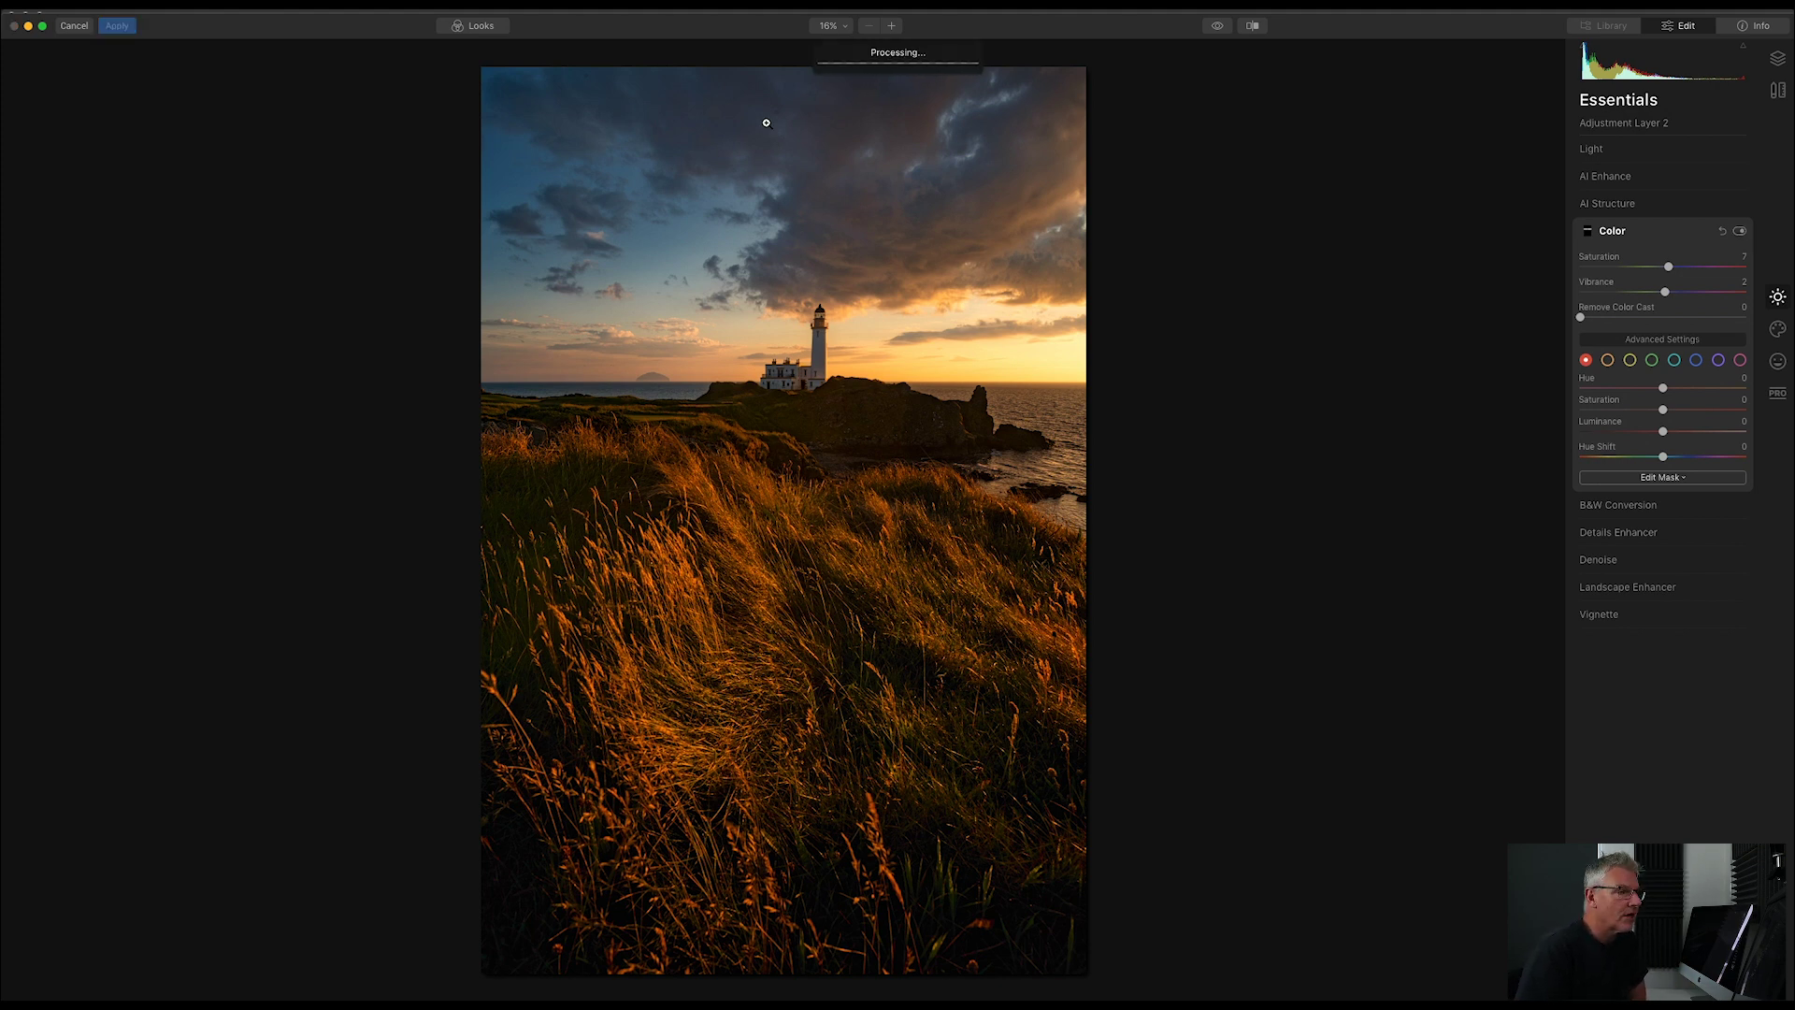